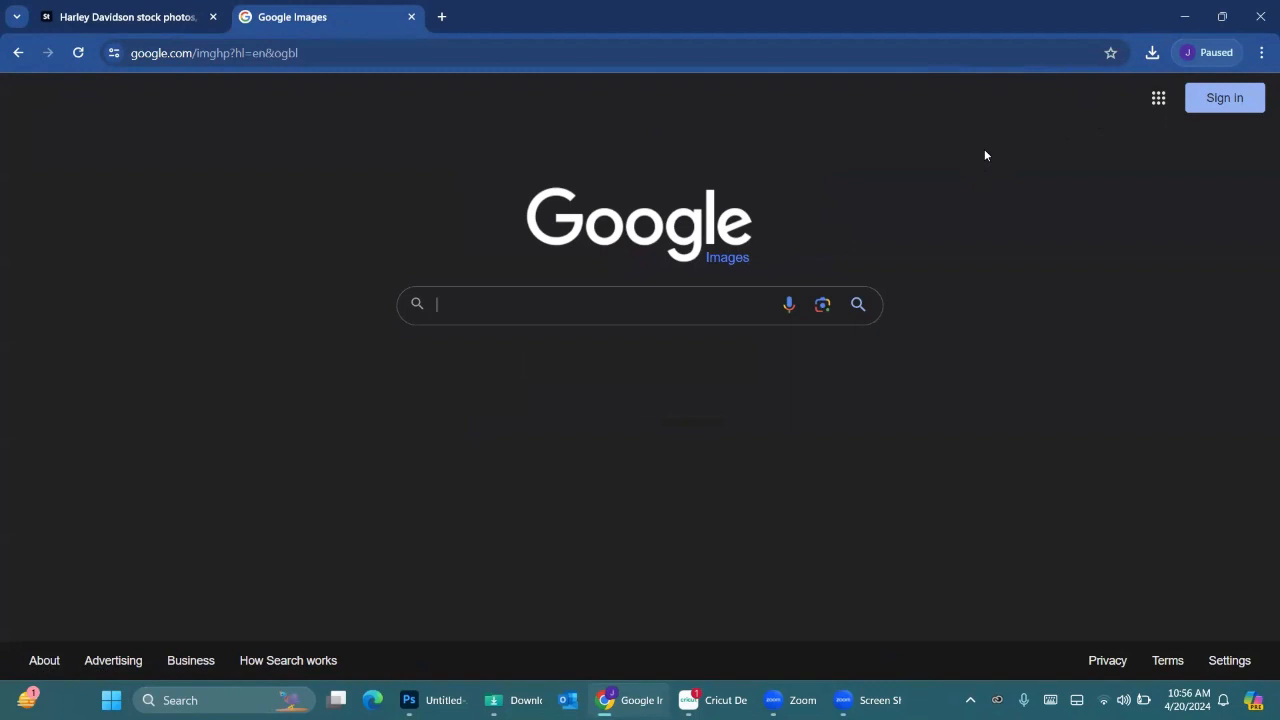
Search Google Images for "lakers logo".
text(t)
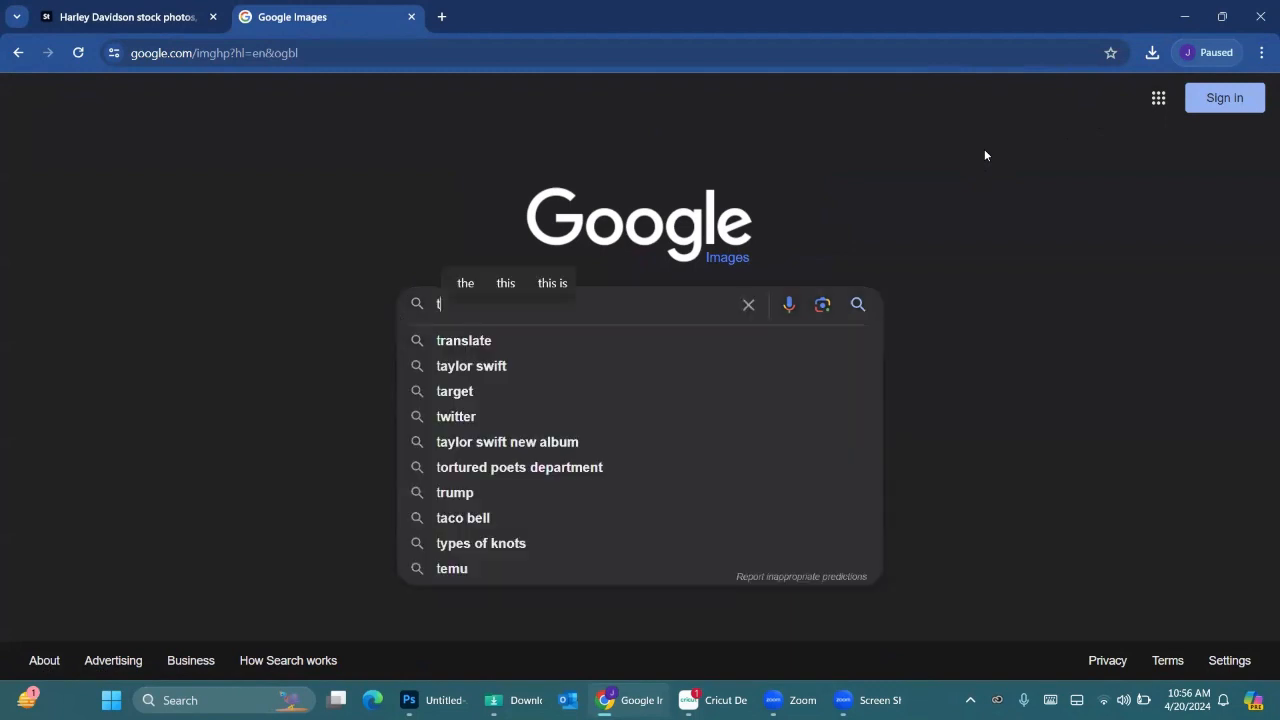
key(BackSpace)
text(lakers logo)
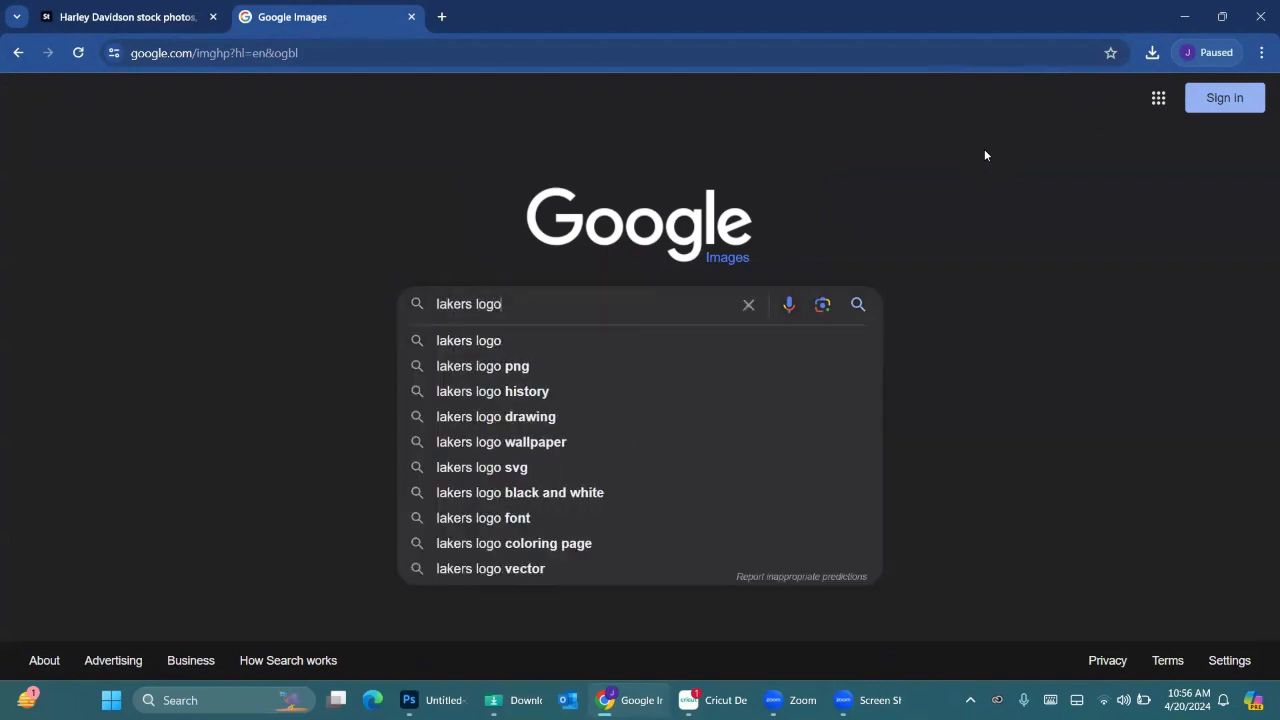
key(Return)
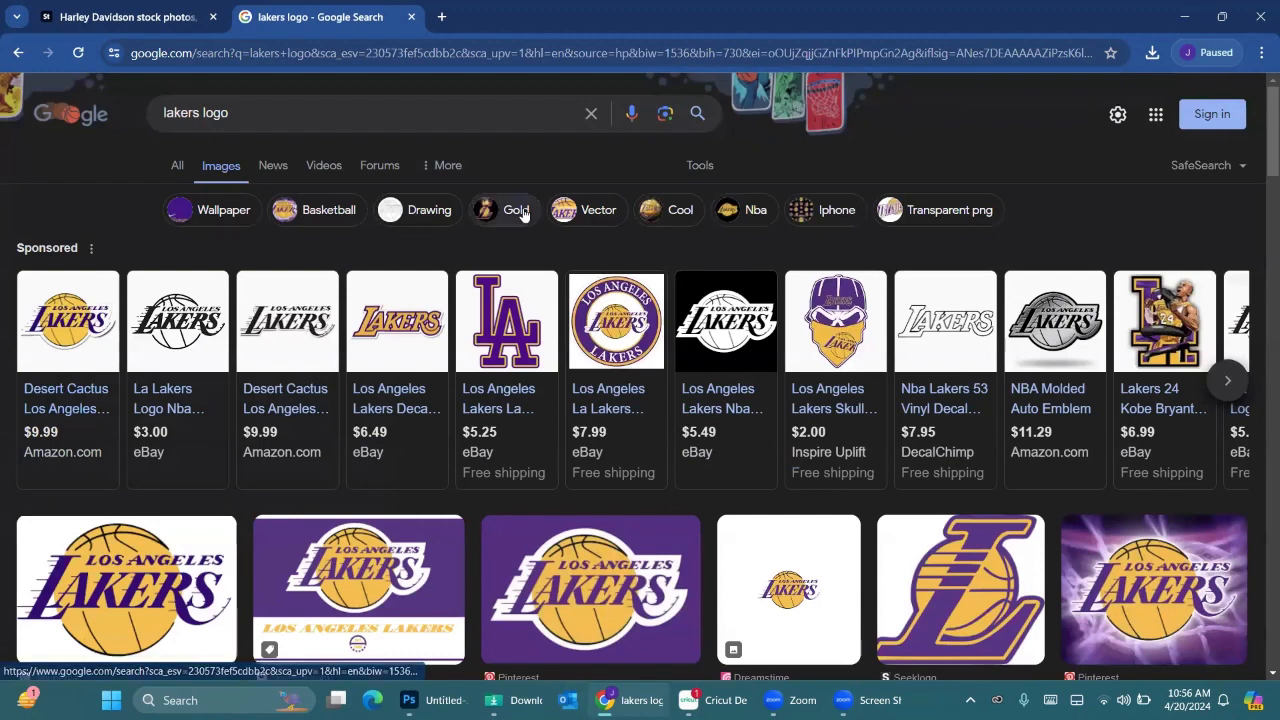
Filter the image results to show only Large images.
click(699, 166)
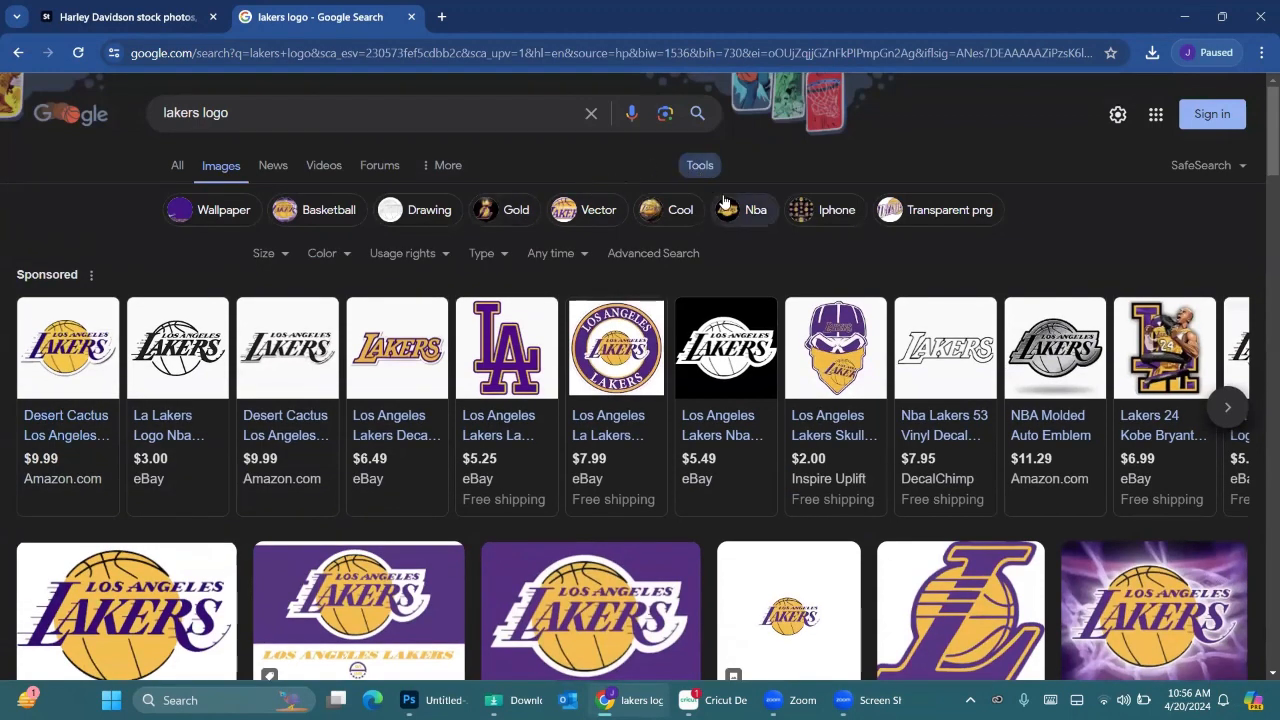
click(265, 255)
click(277, 303)
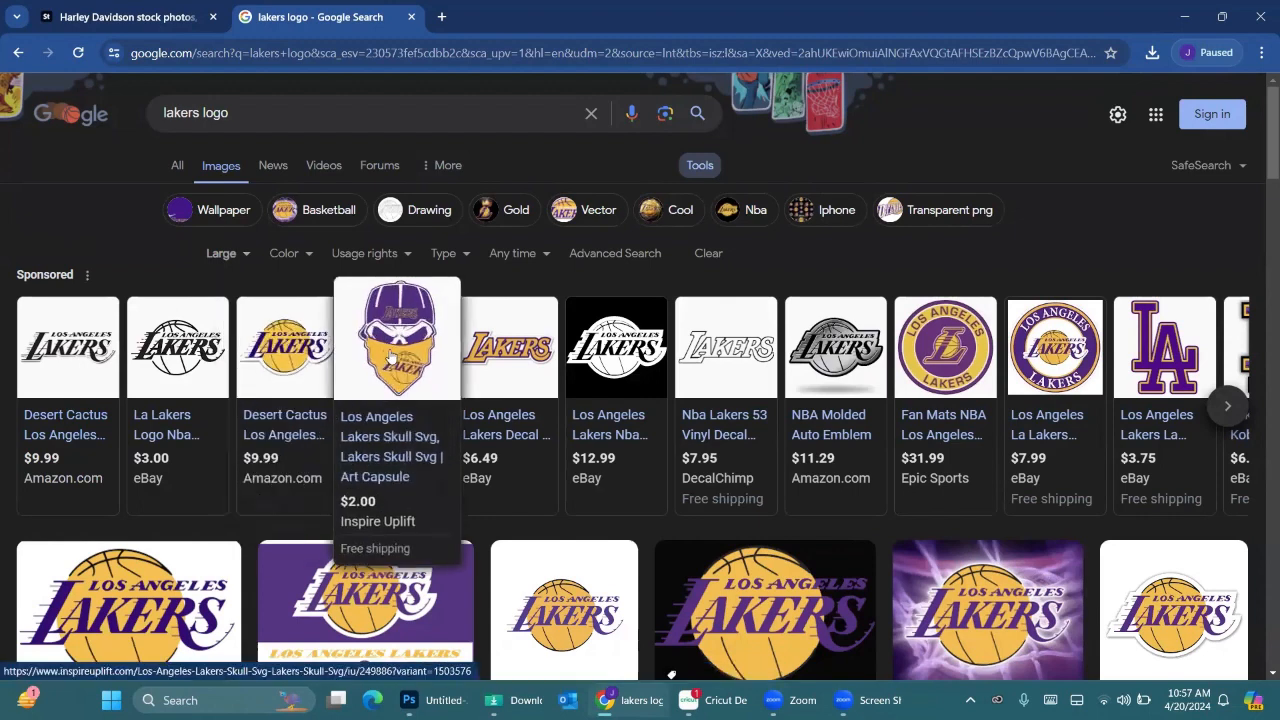
Open the Wikipedia Lakers logo preview, try to save the image, and copy it to the clipboard instead.
scroll(487, 368, down, 2)
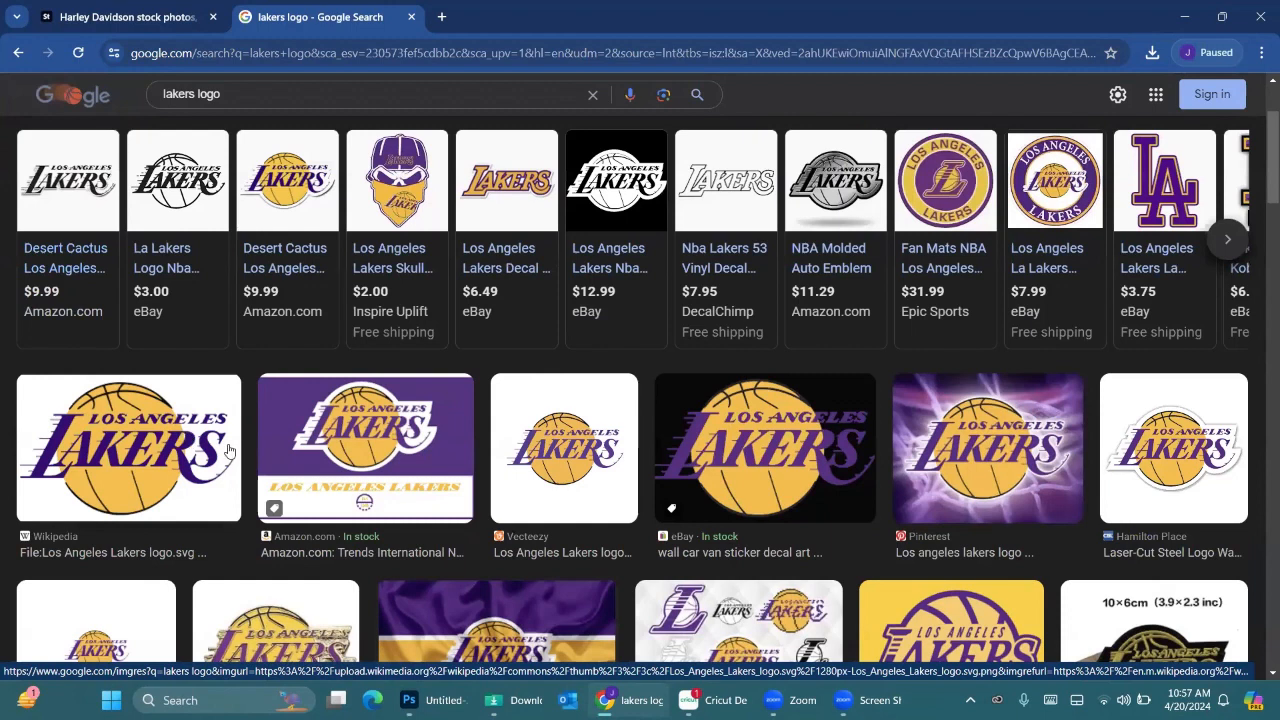
click(167, 435)
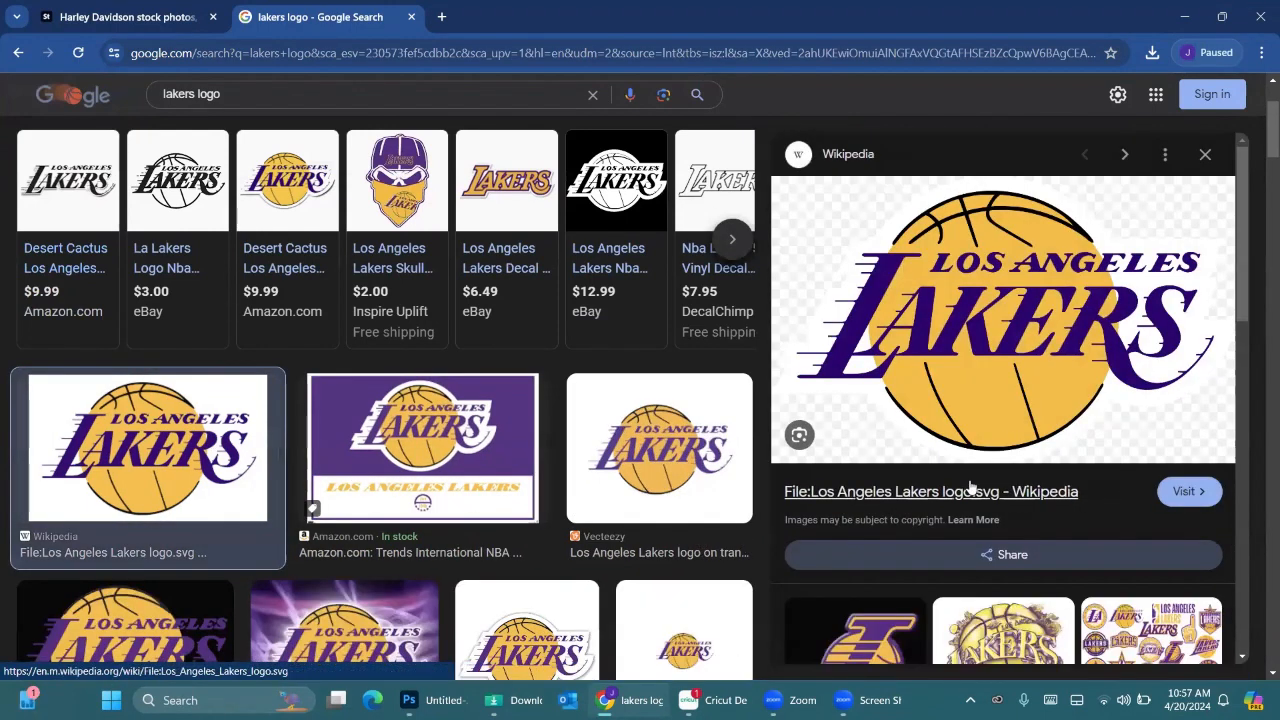
right_click(1015, 325)
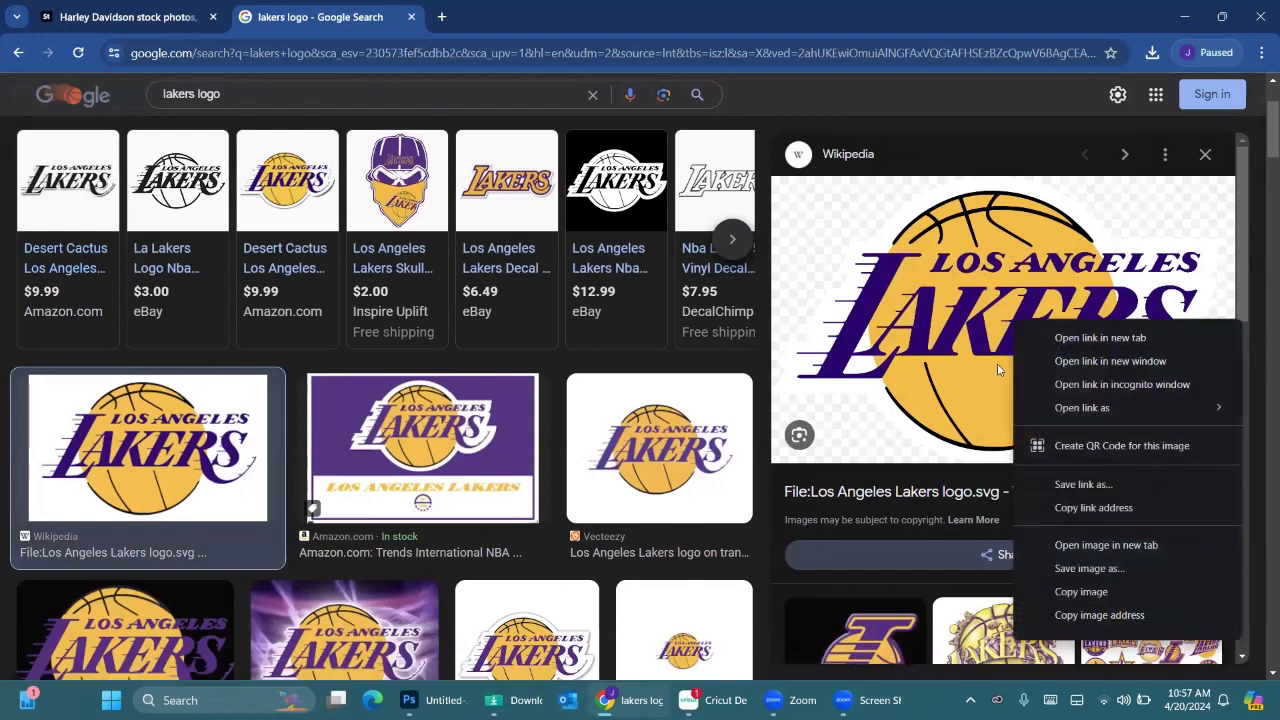
click(1105, 568)
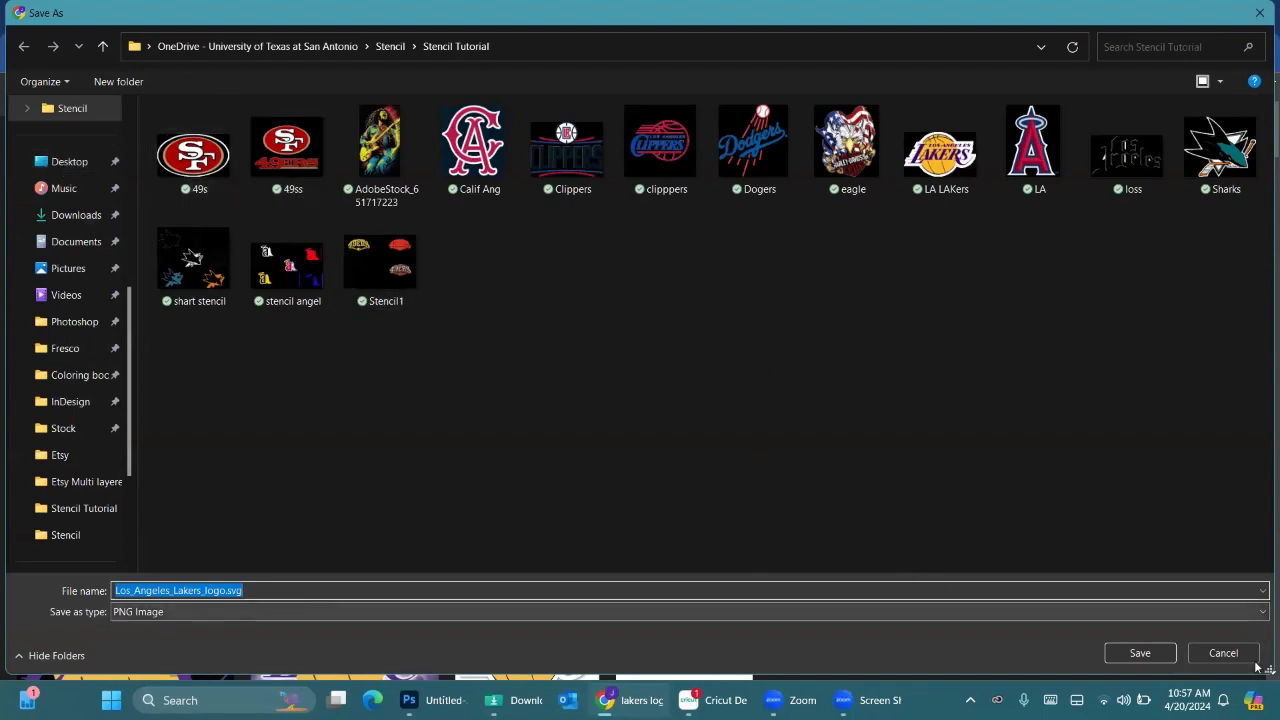
click(1224, 655)
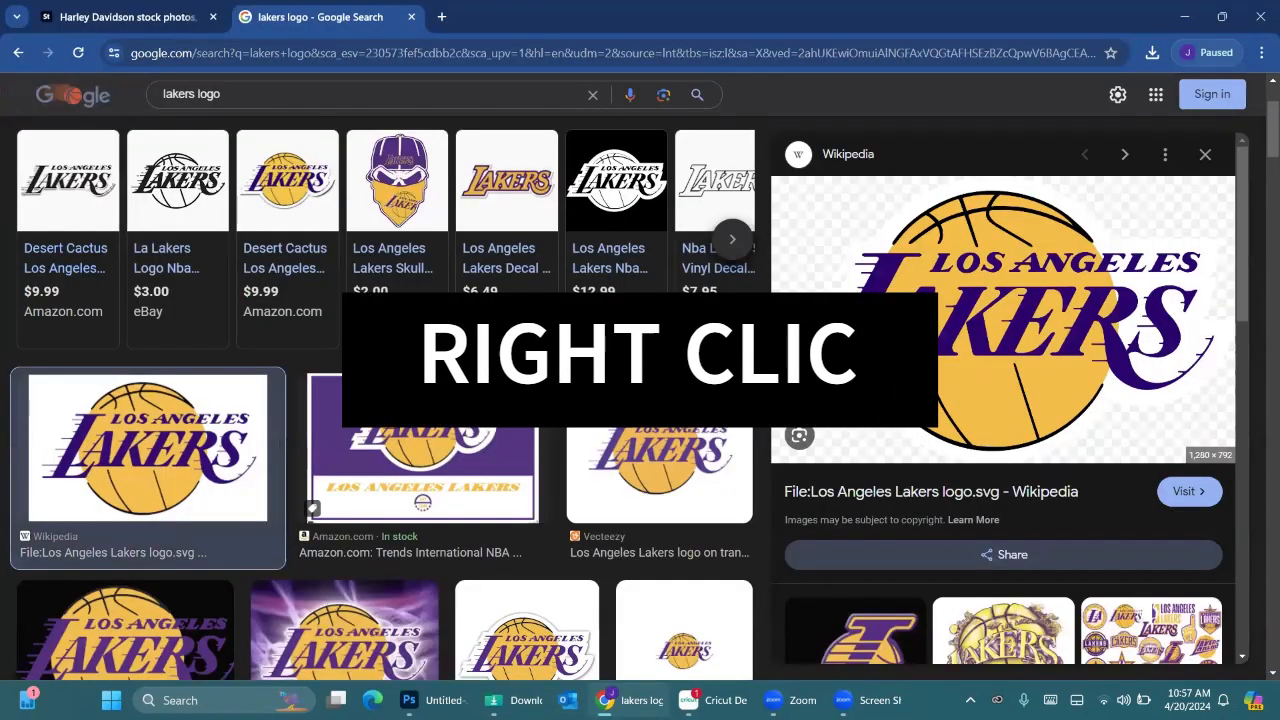
right_click(935, 300)
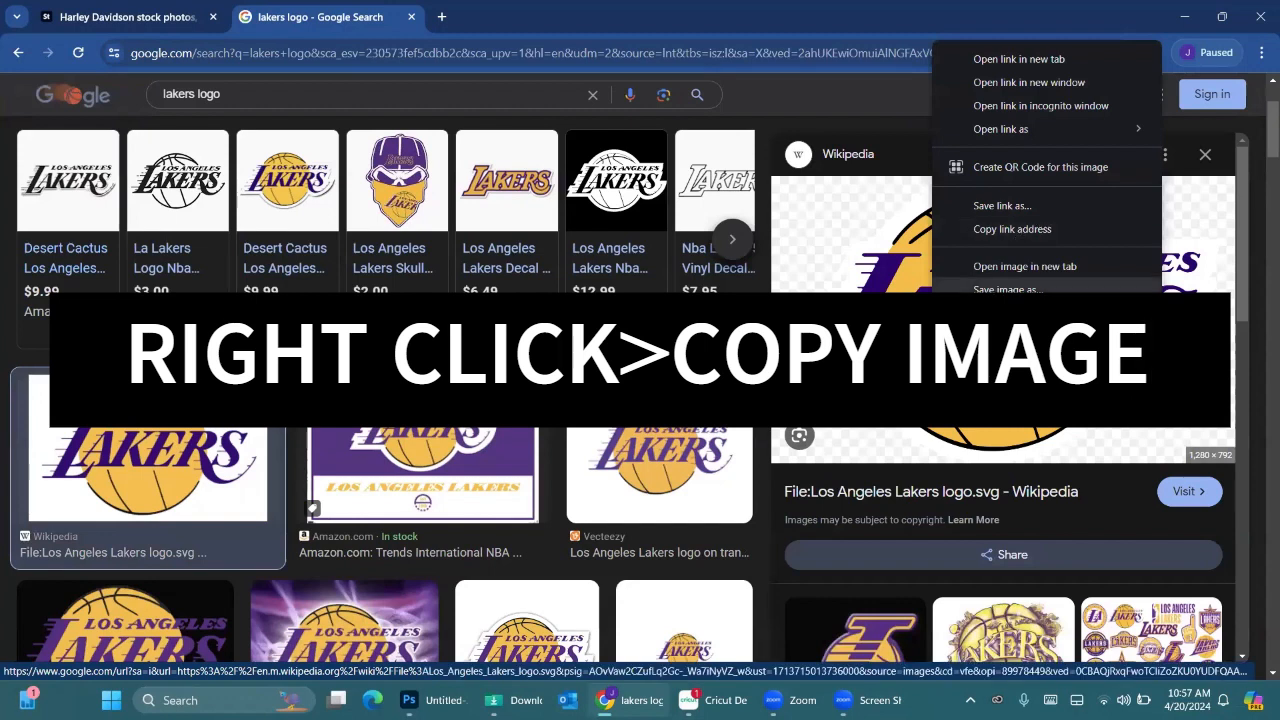
click(1005, 312)
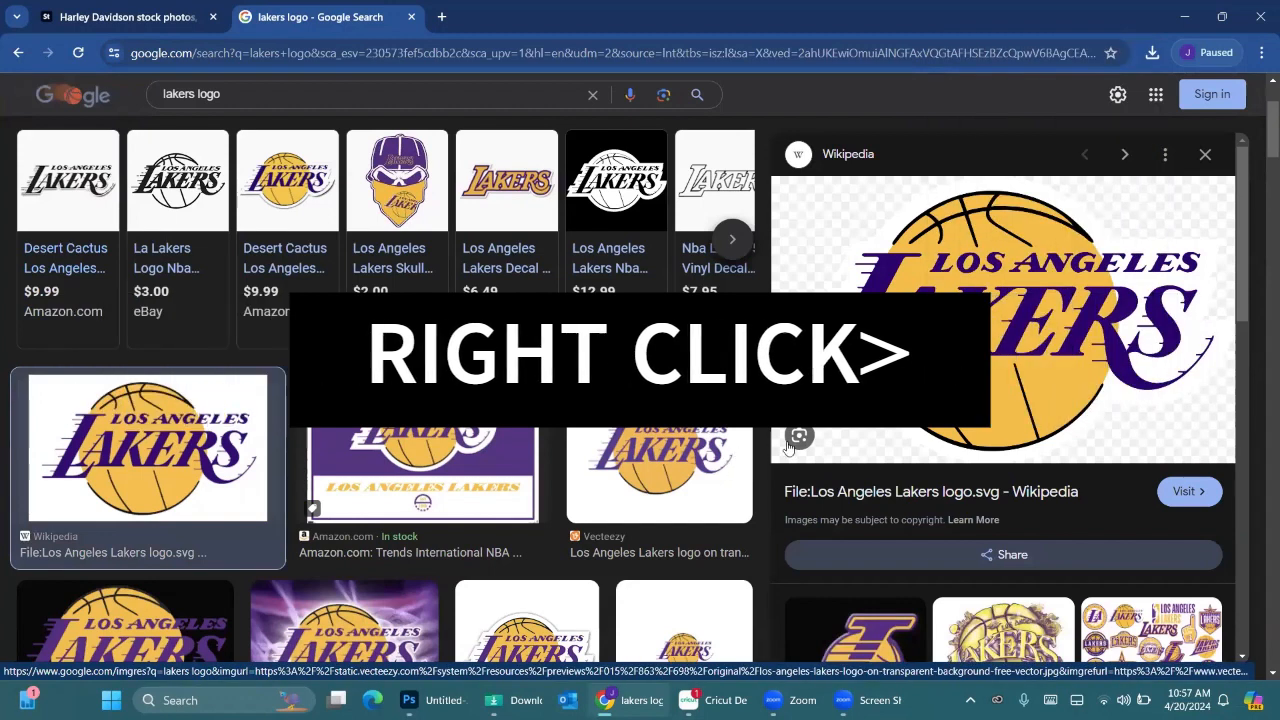
Open the sponsored Inspire Uplift listing for the Lakers skull and copy its product image.
click(398, 175)
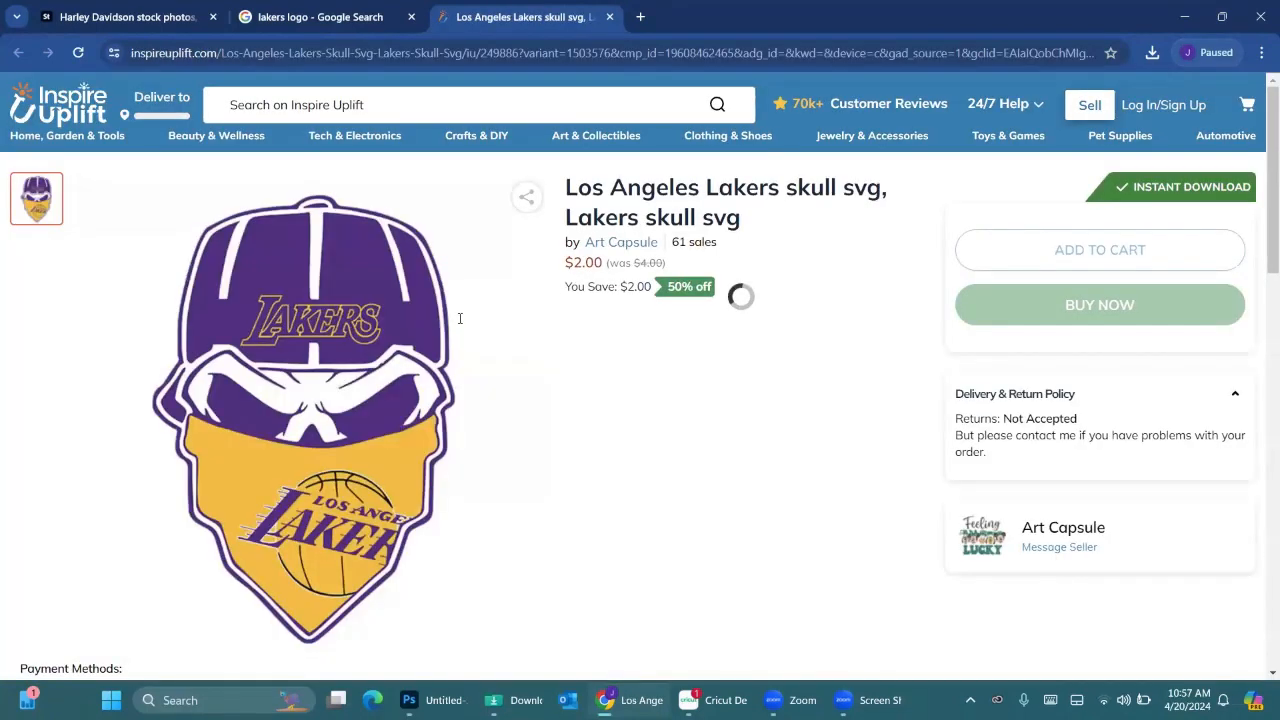
right_click(298, 325)
click(395, 392)
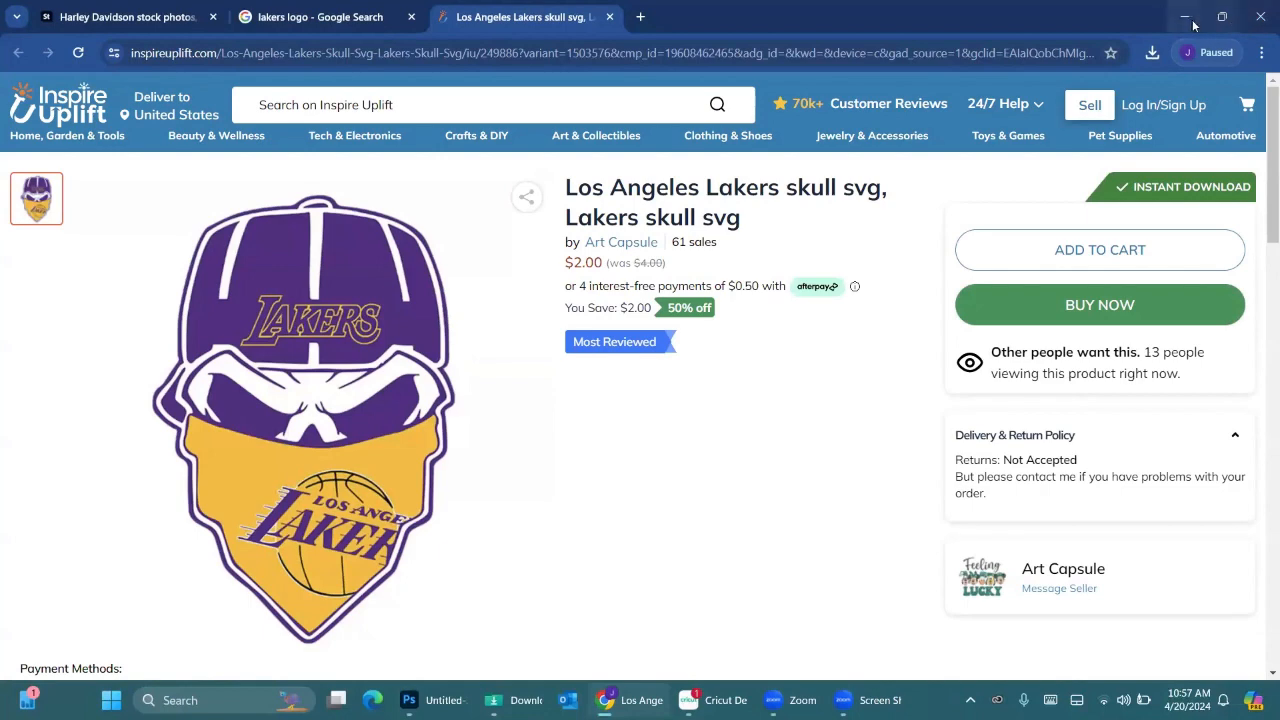
Switch to Photoshop and create a new document from the 600 x 600 px Clipboard preset at 72 ppi.
click(1222, 17)
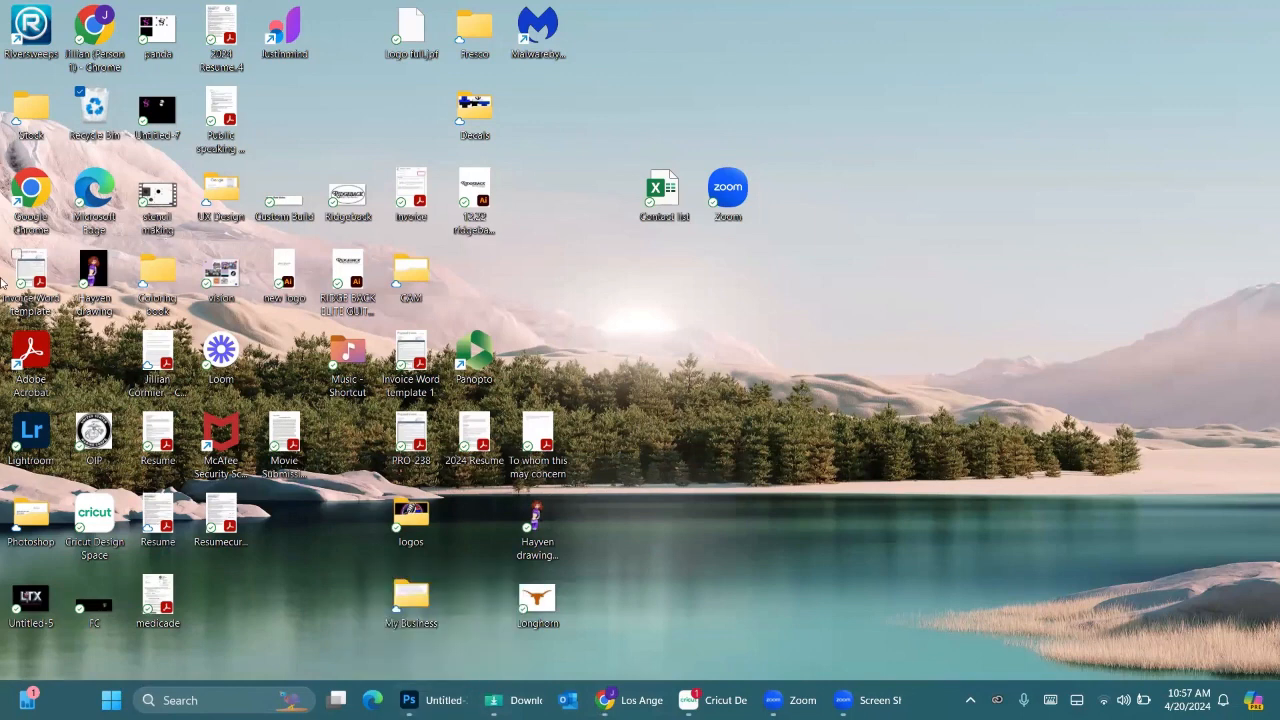
click(412, 700)
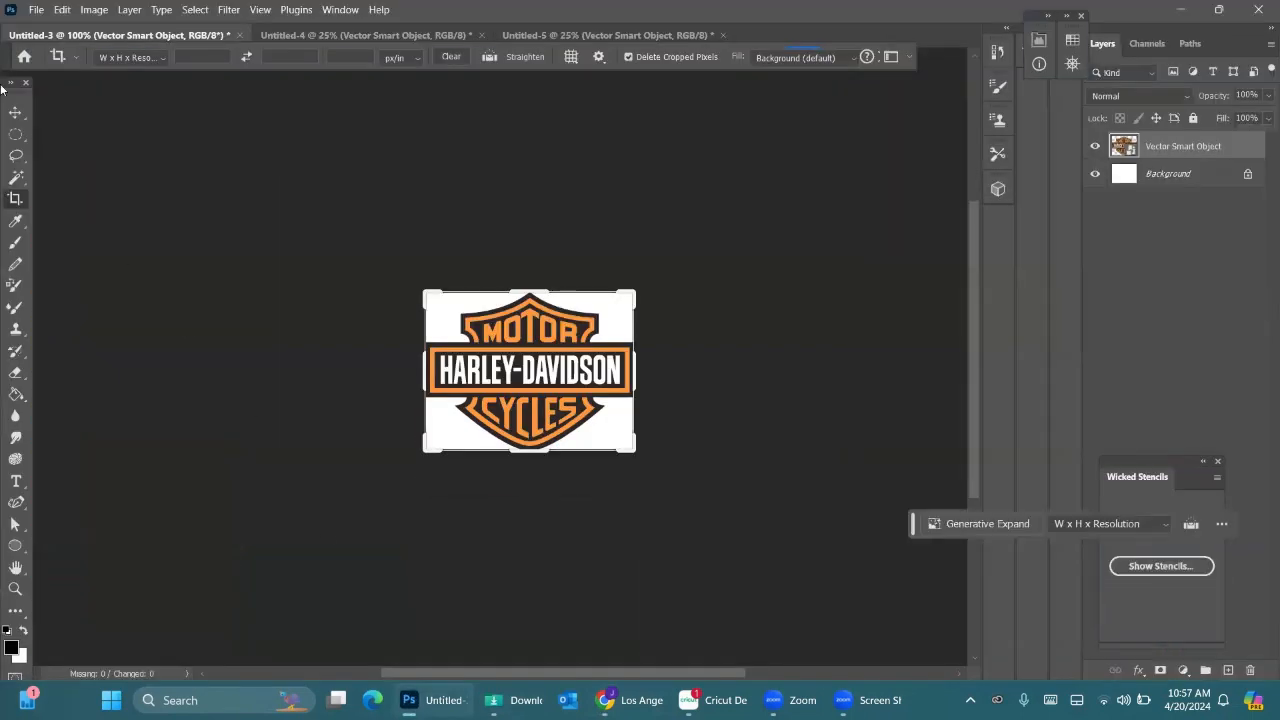
click(35, 10)
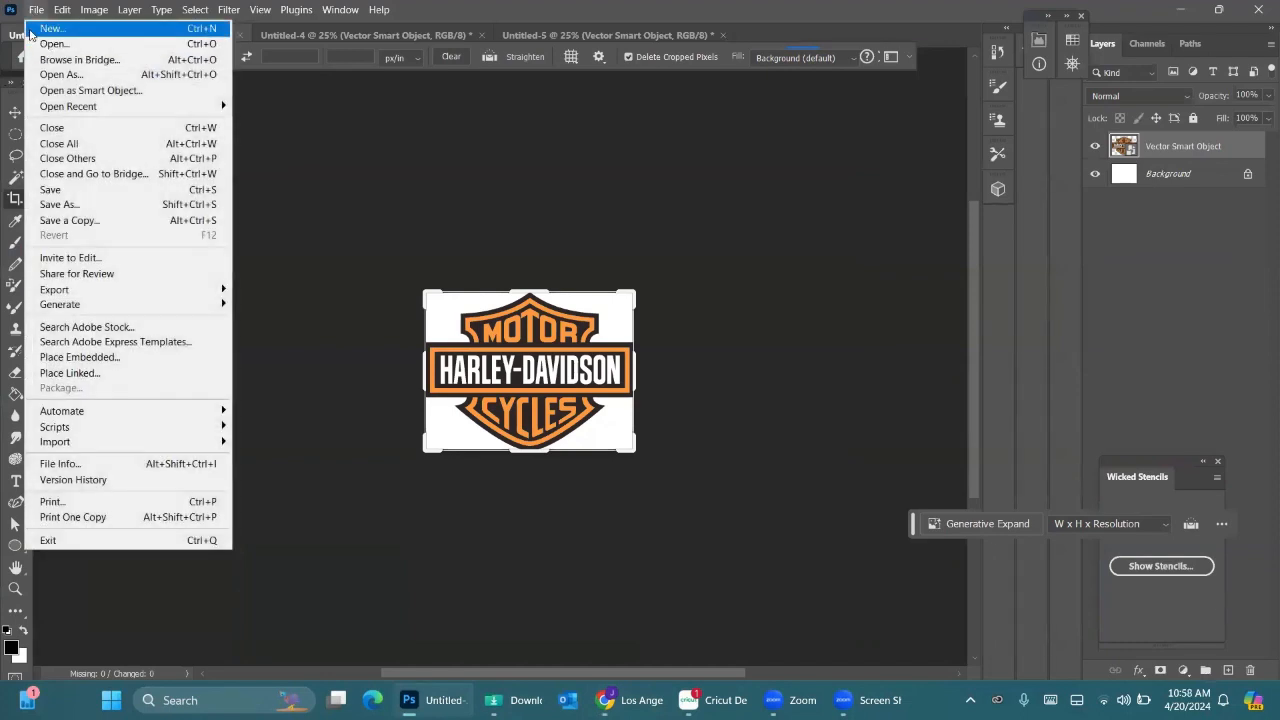
click(30, 33)
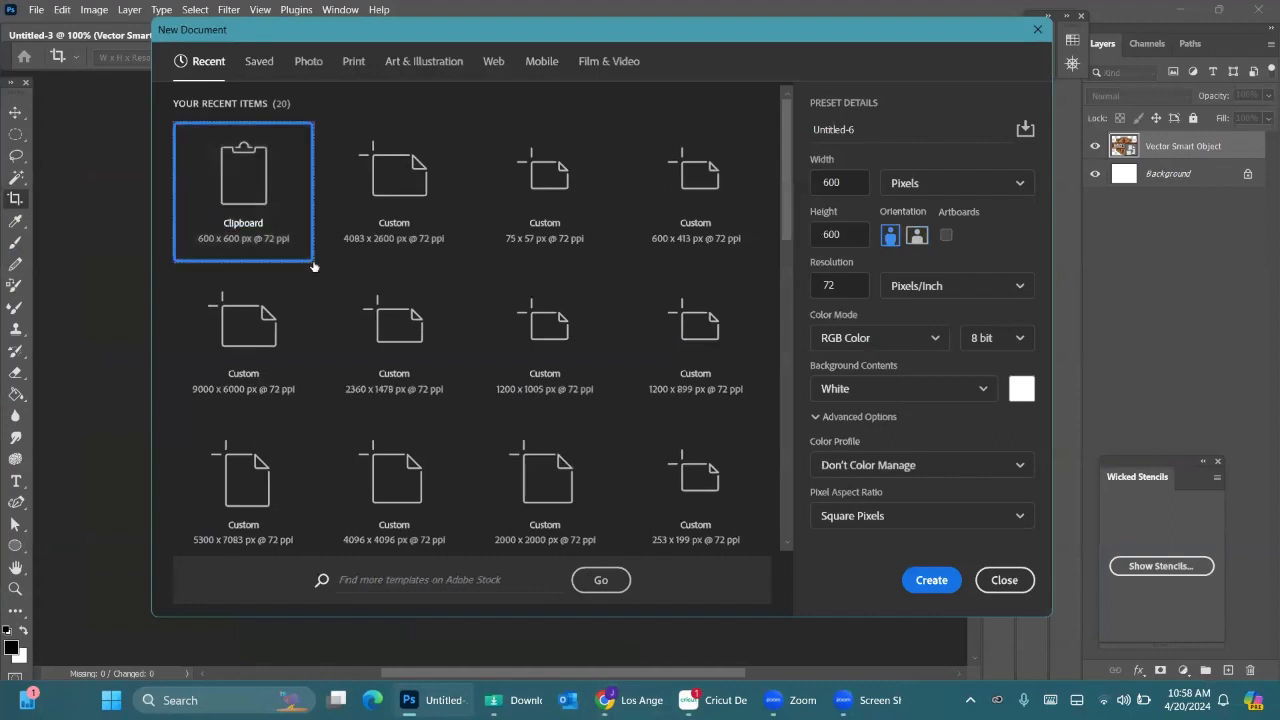
double_click(240, 207)
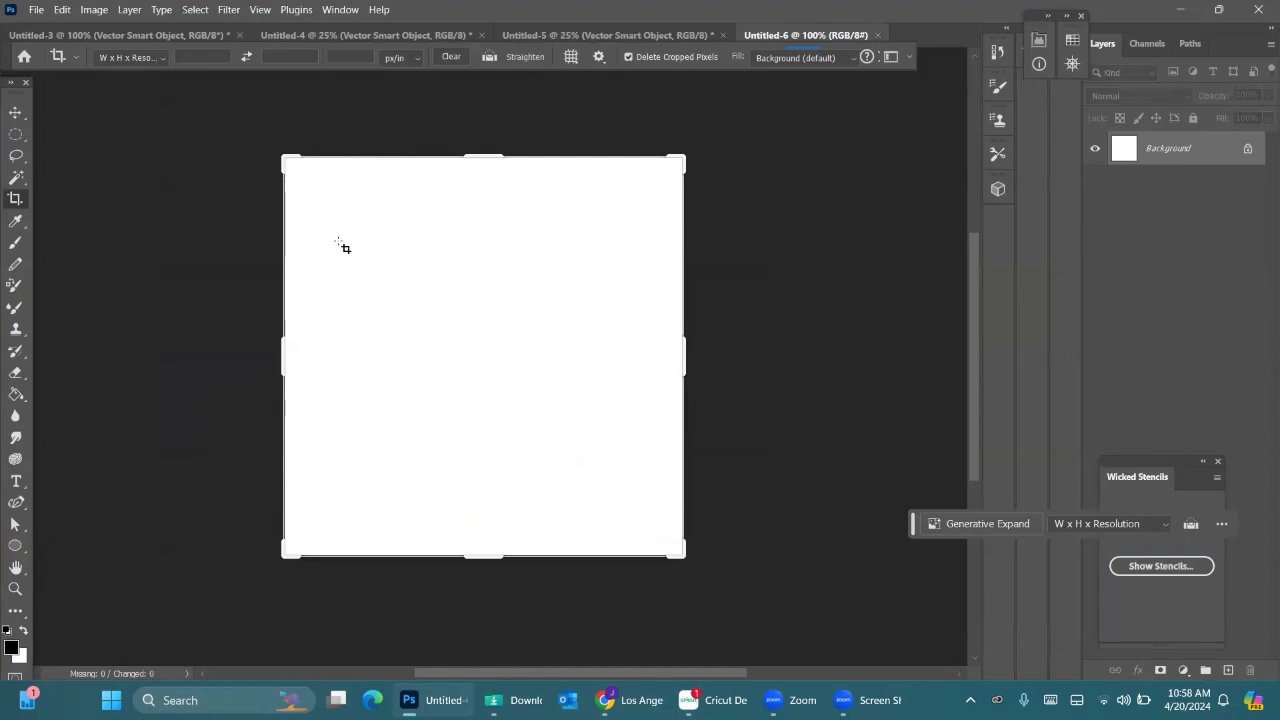
Paste the copied skull image into the new document, then unlock and delete the white background layer.
click(72, 11)
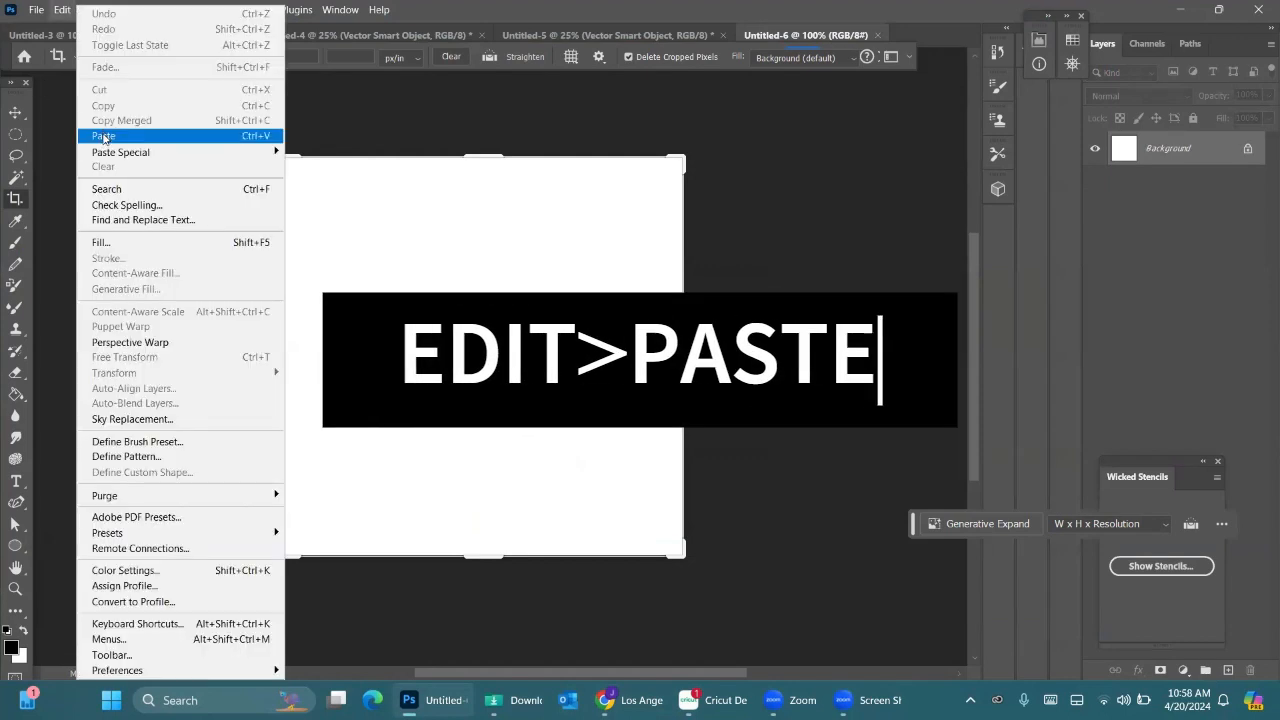
click(102, 135)
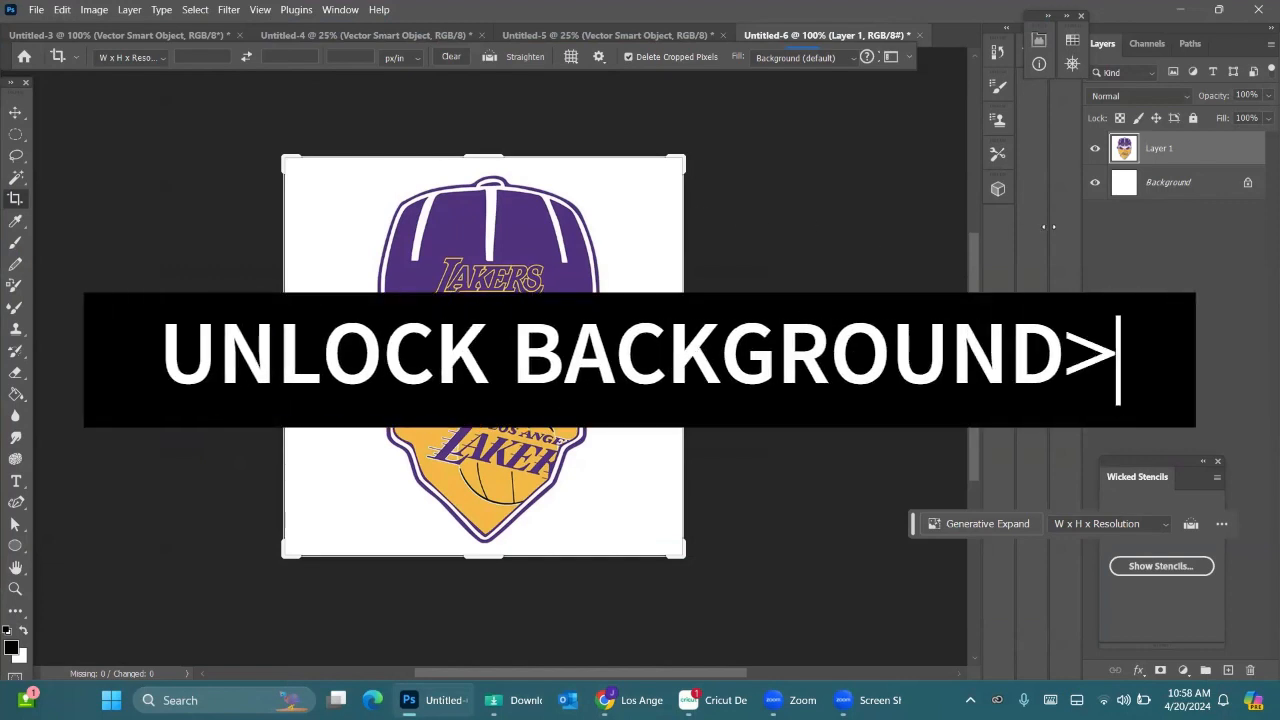
click(1247, 182)
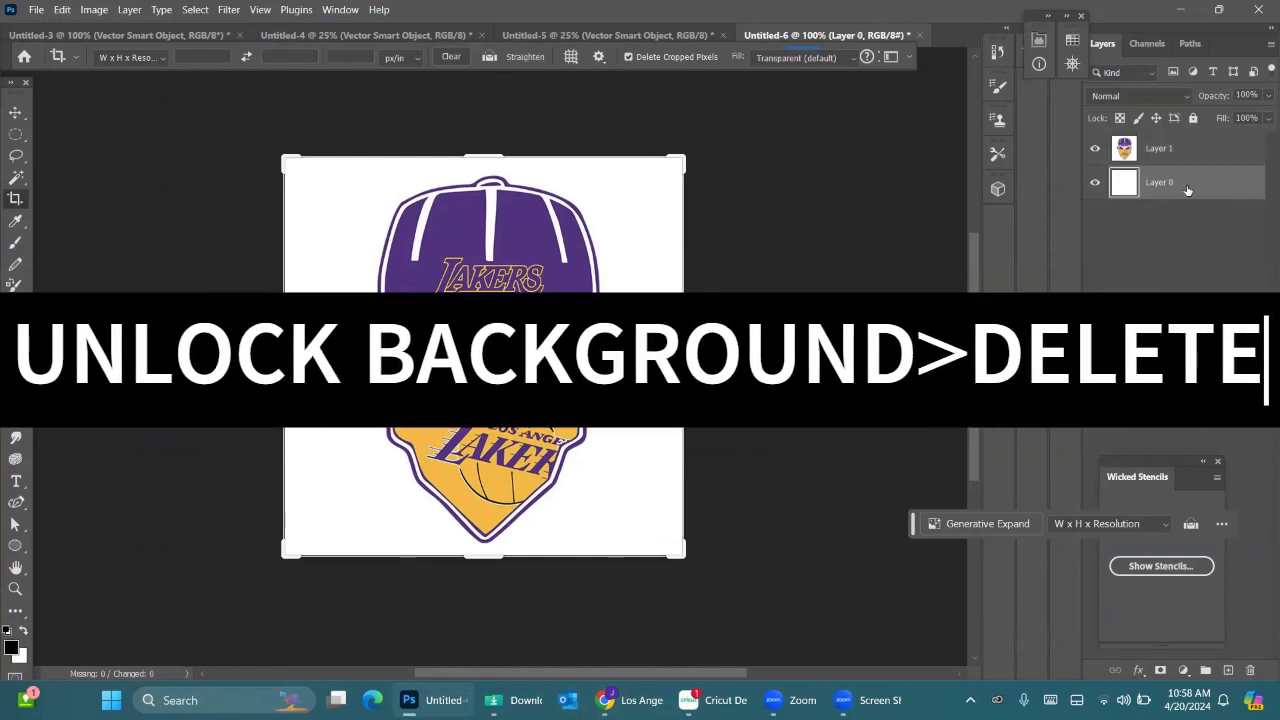
drag(1132, 186, 1261, 673)
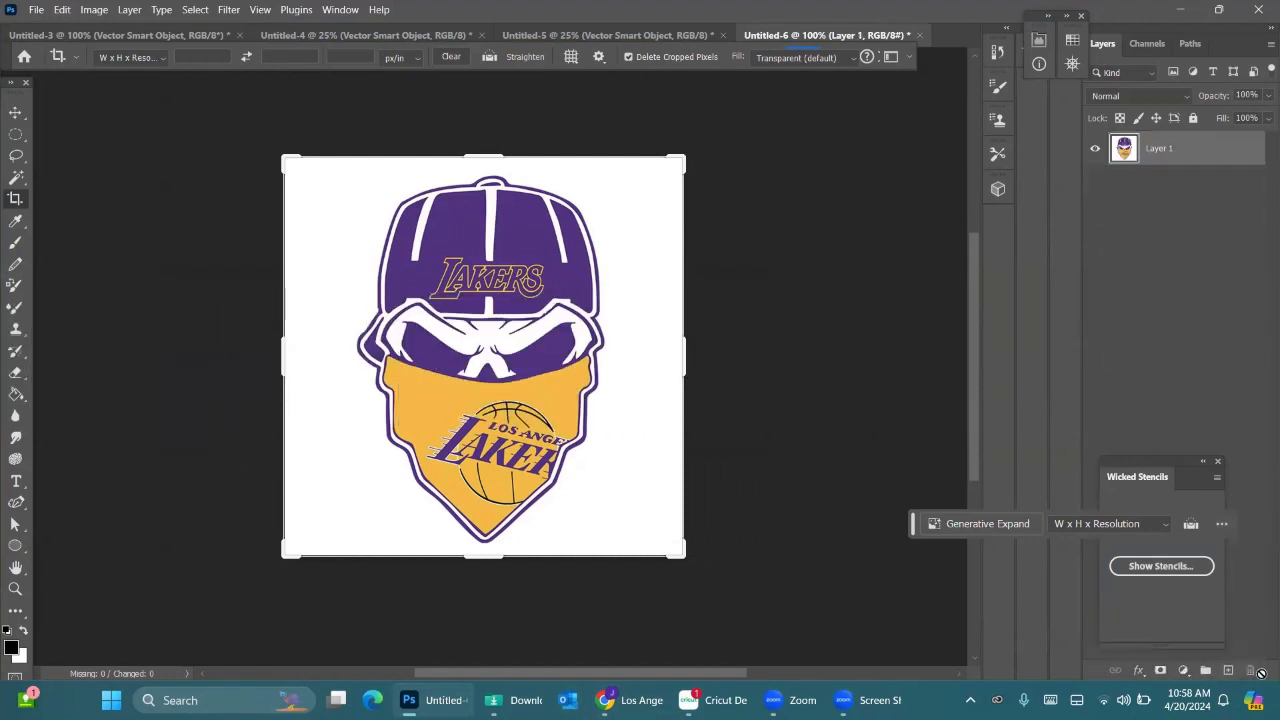
click(1125, 292)
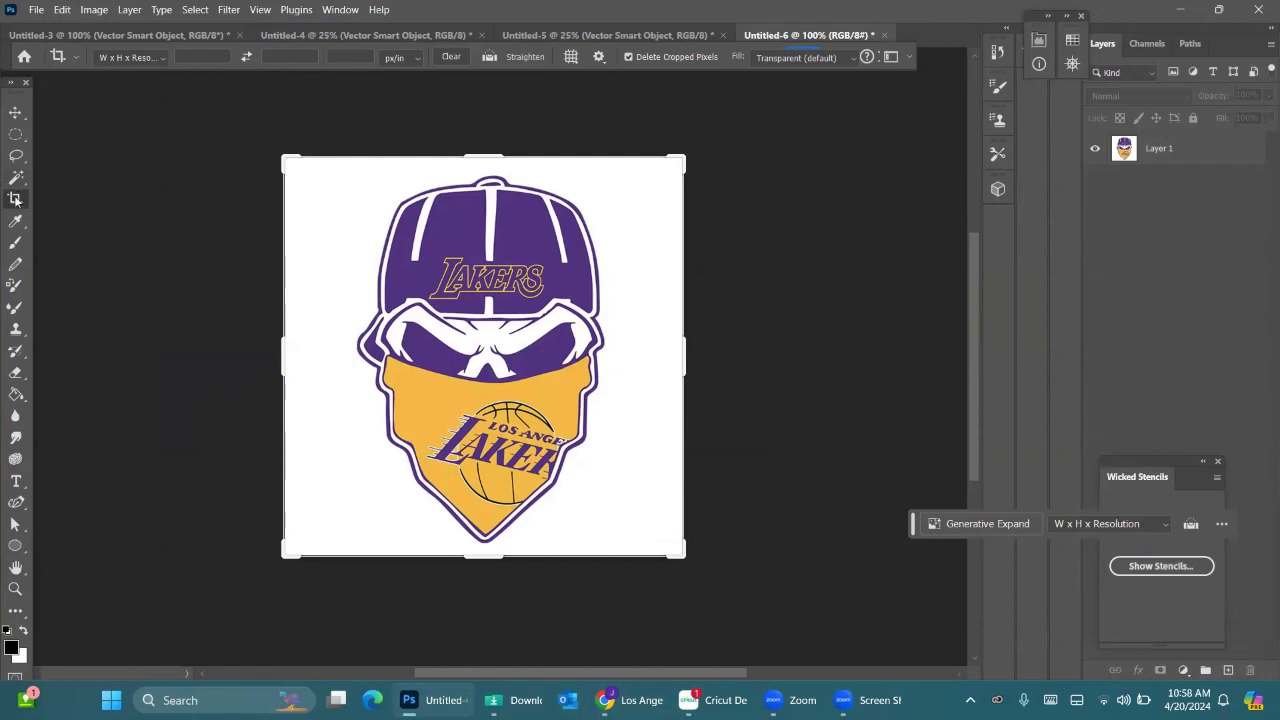
Resize the image to a resolution of 300 pixels/inch with Bicubic Smoother (enlargement) resampling.
click(92, 10)
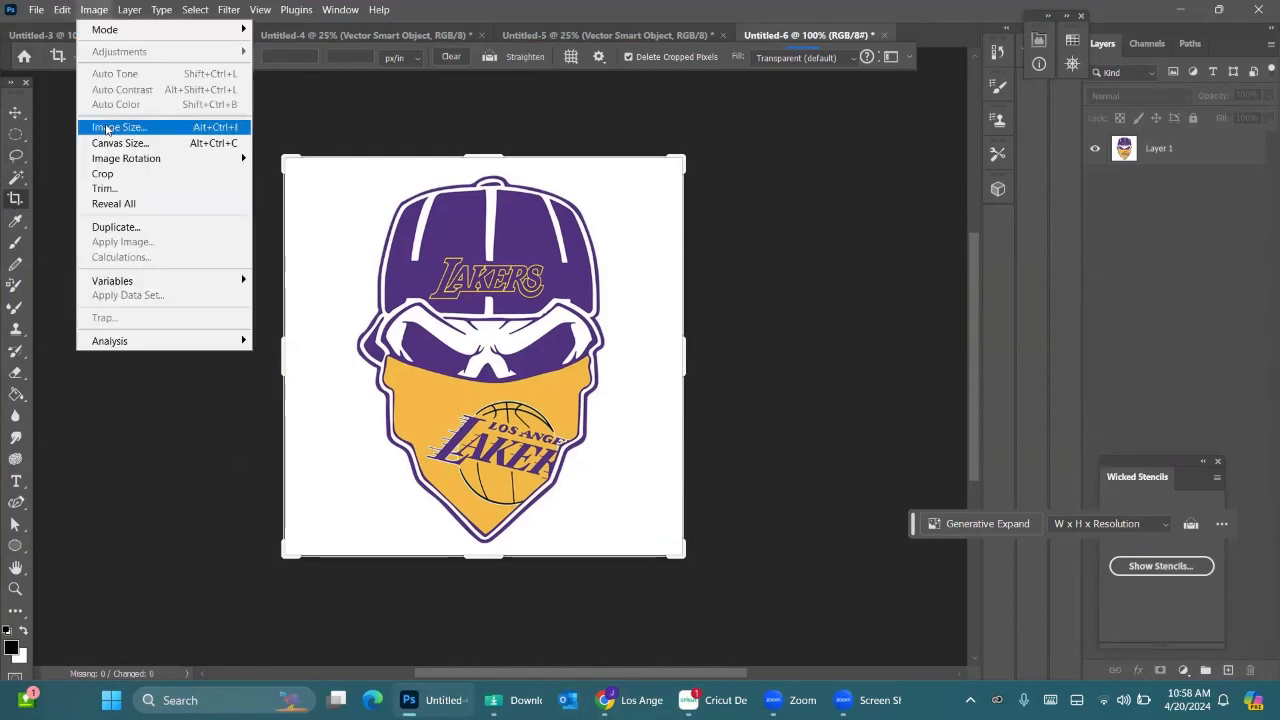
click(108, 127)
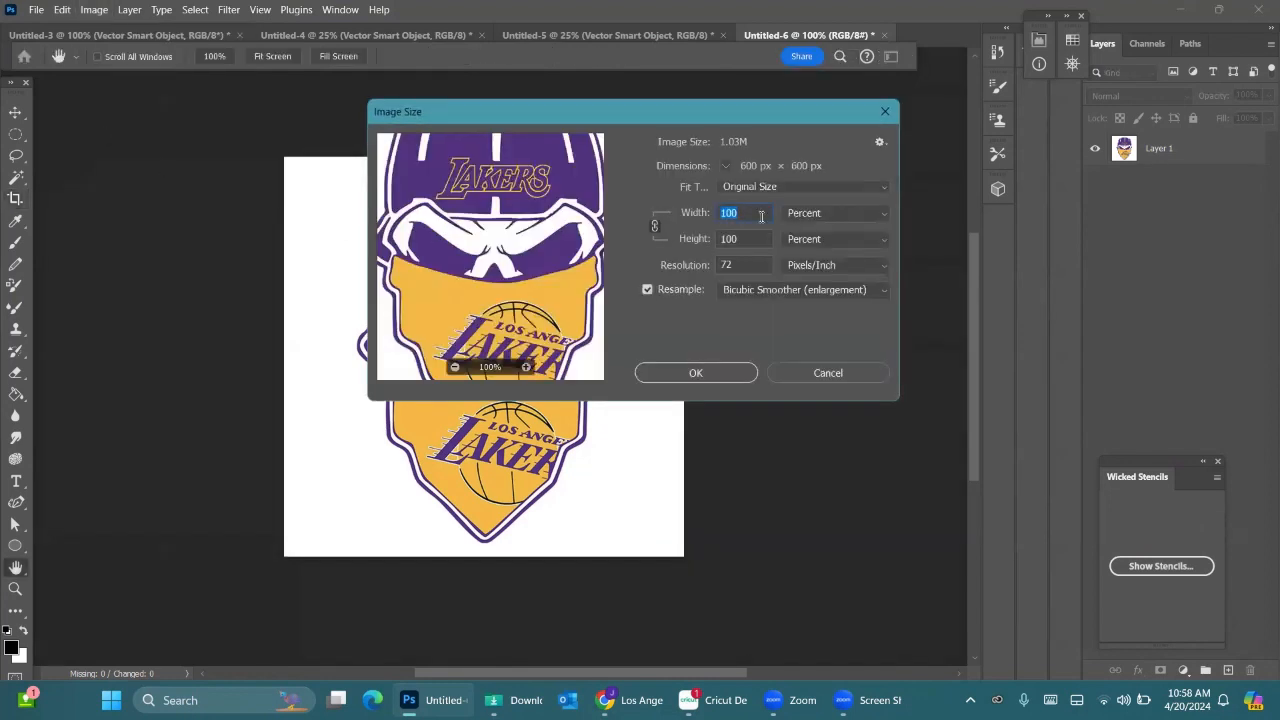
click(702, 270)
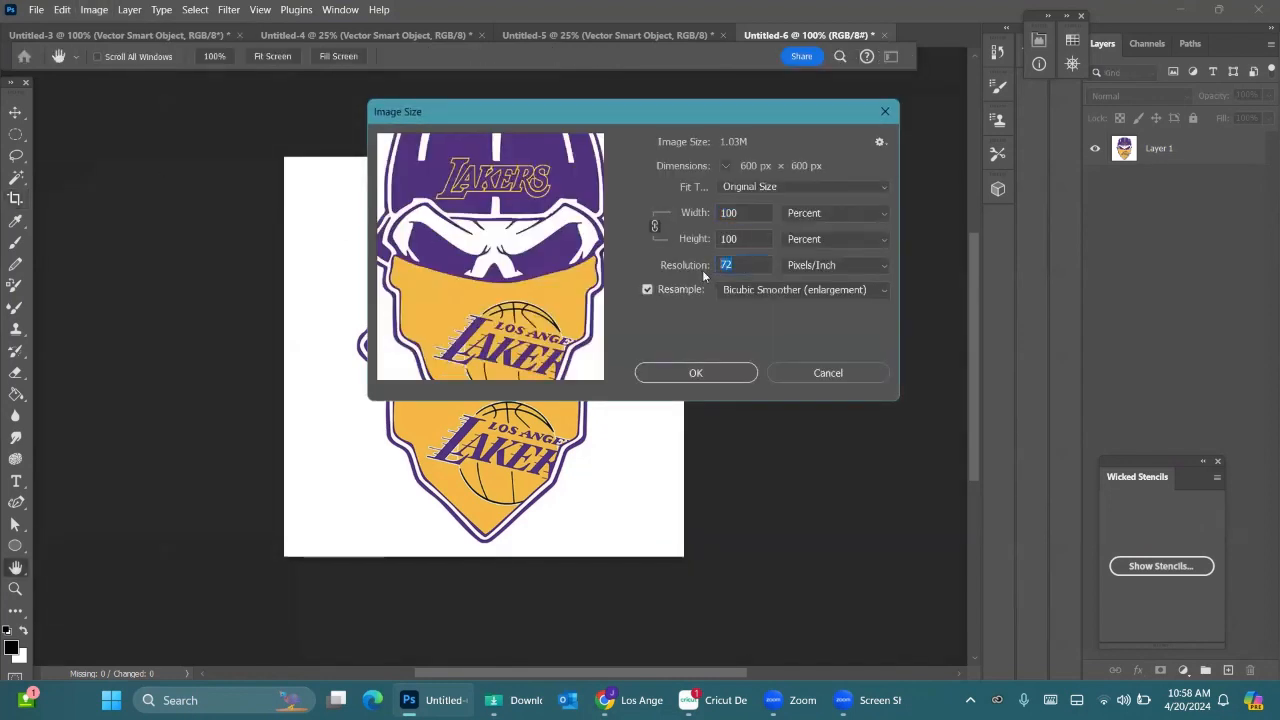
text(300)
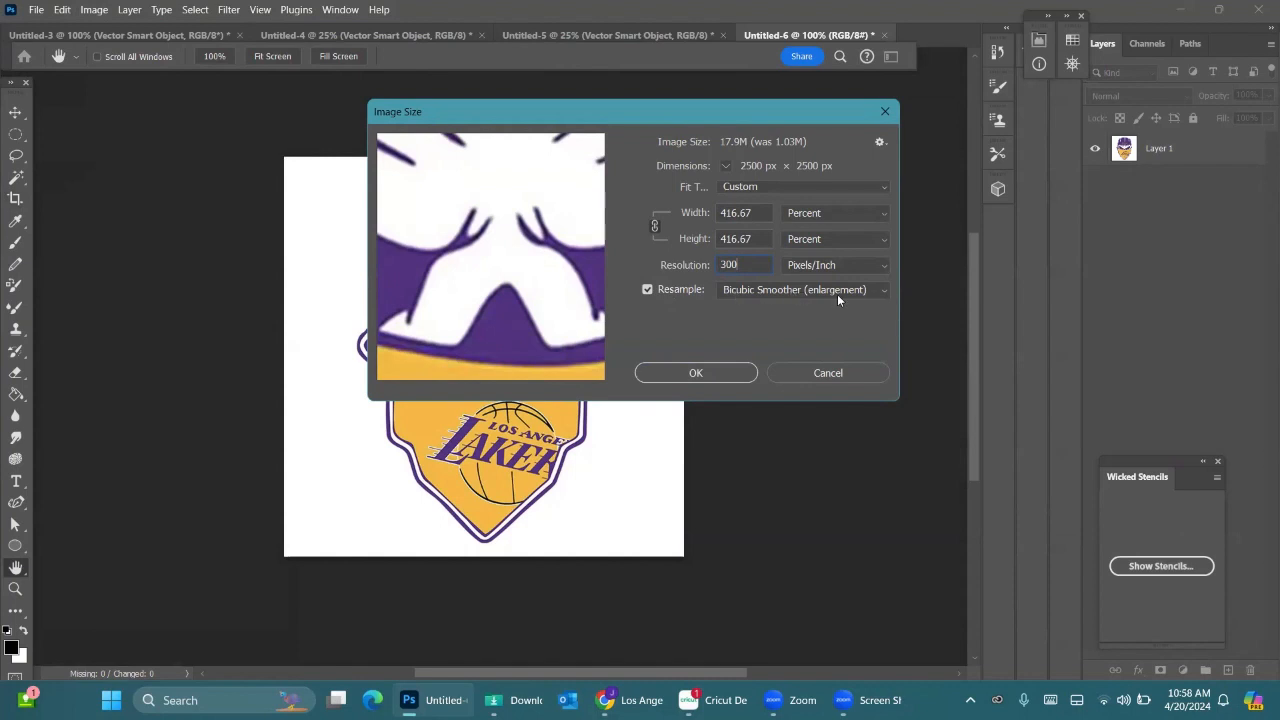
click(714, 372)
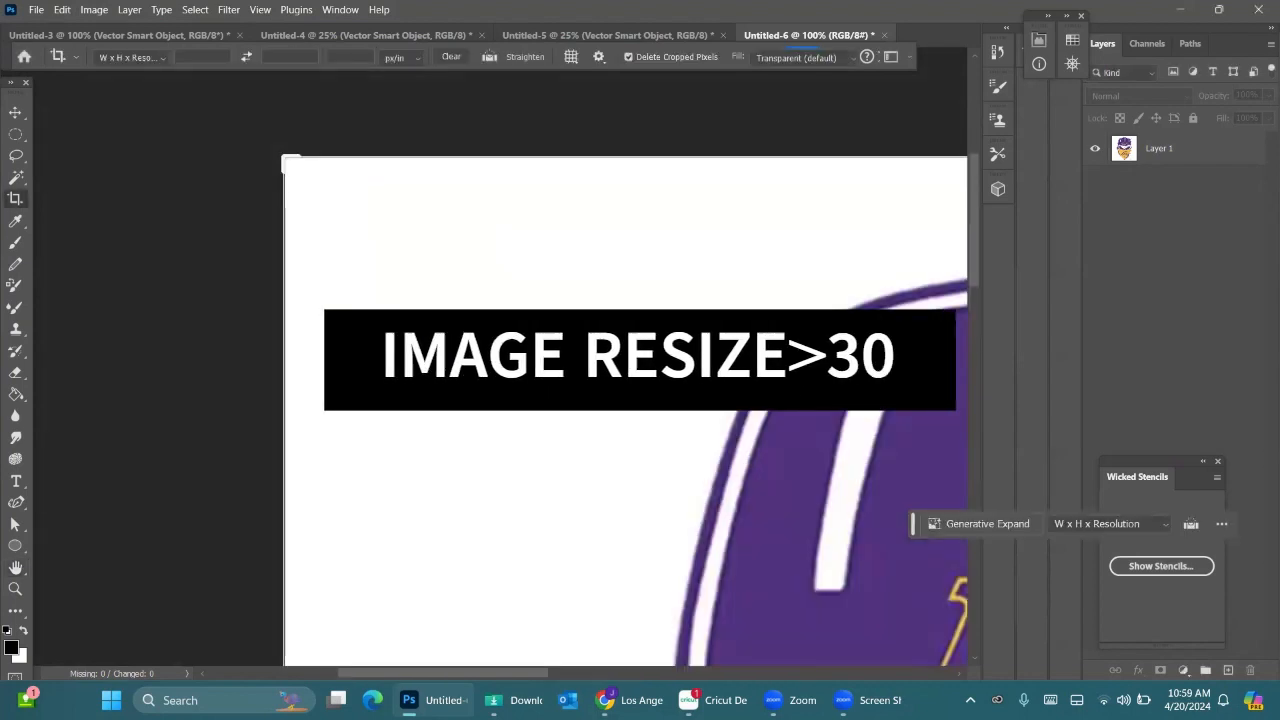
Inspect the enlarged skull artwork as a whole, and examine its cap, eyes and bandana closely at 50% zoom.
scroll(625, 360, down, 3)
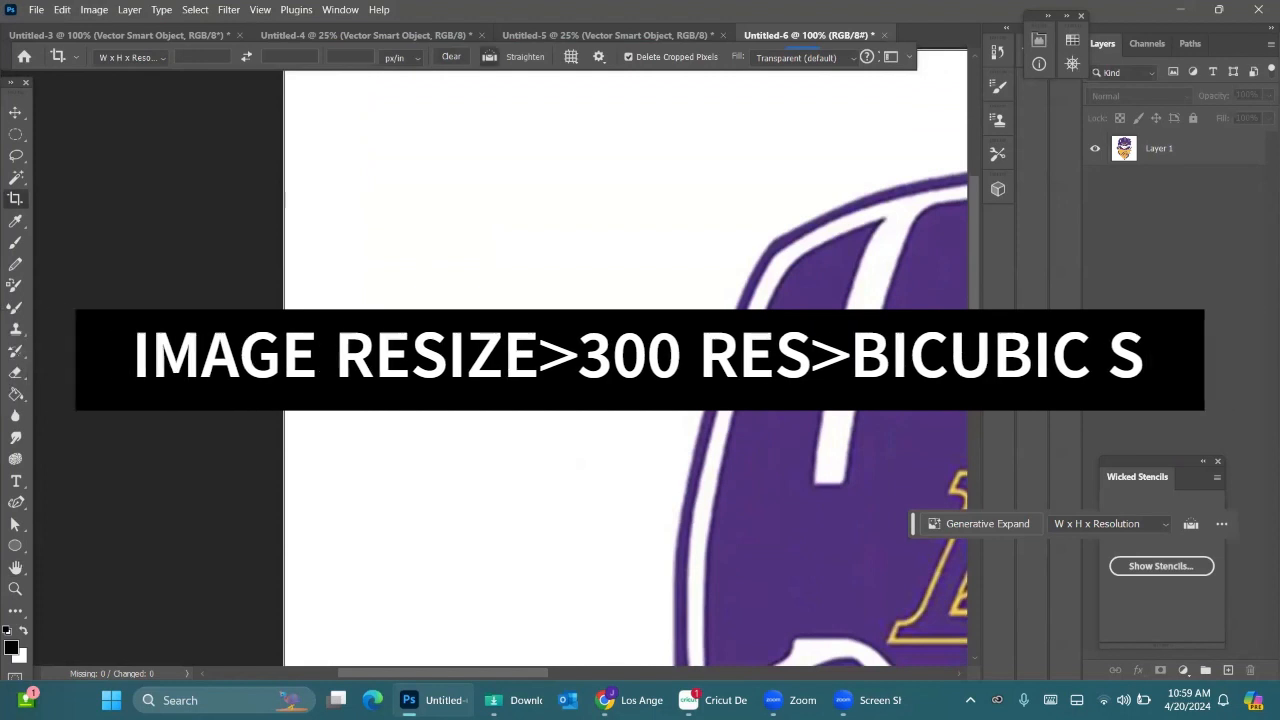
key(ctrl+minus)
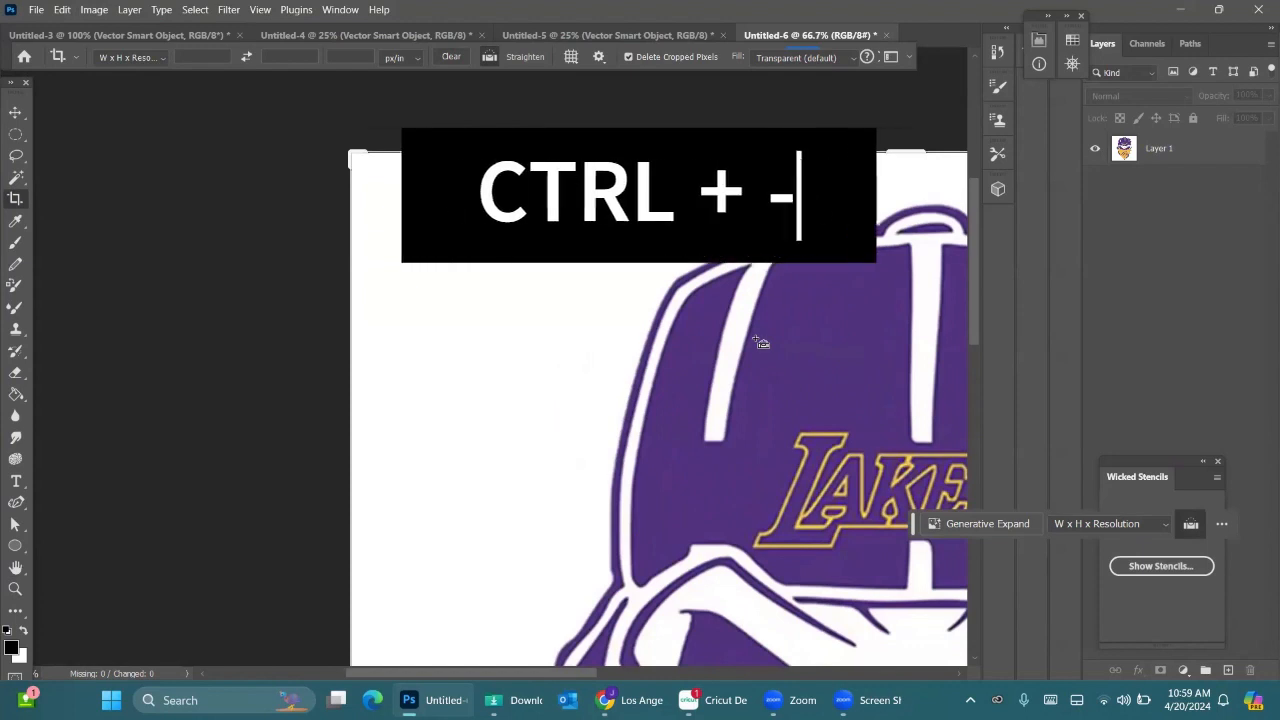
key(ctrl+minus)
key(ctrl+minus)
key(ctrl+minus)
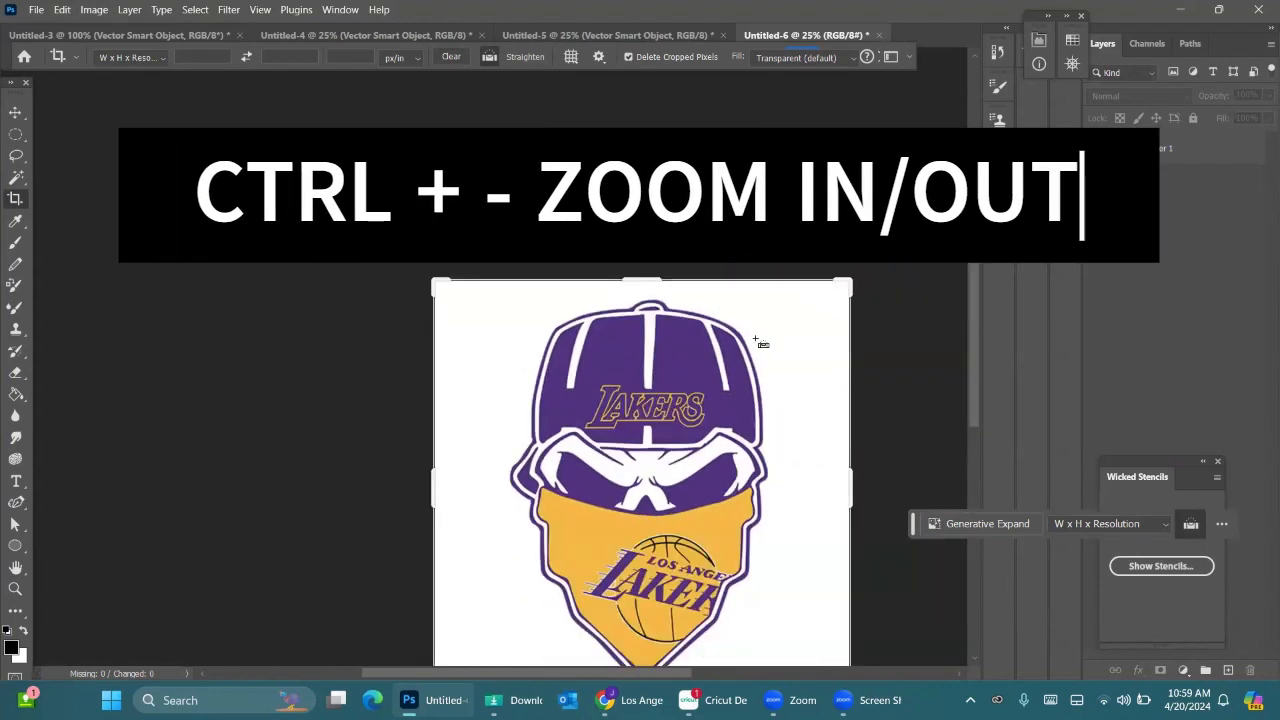
key(ctrl+minus)
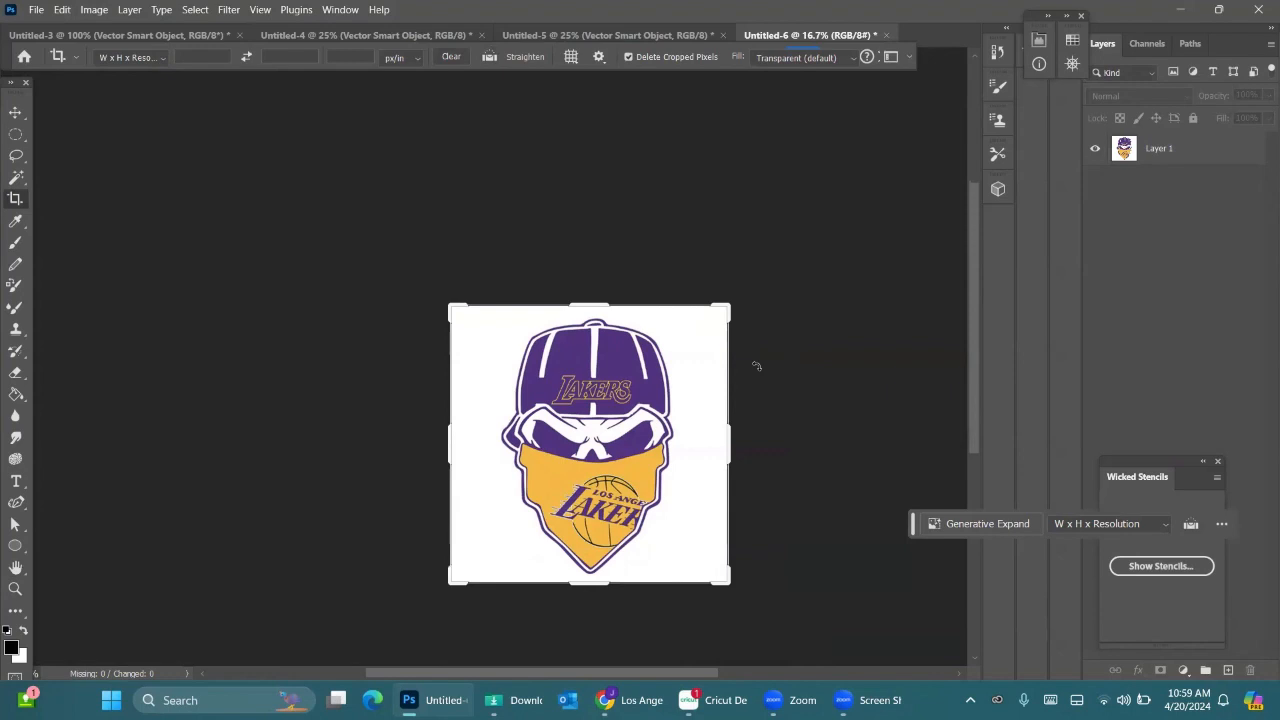
key(ctrl+plus)
key(ctrl+plus)
key(ctrl+plus)
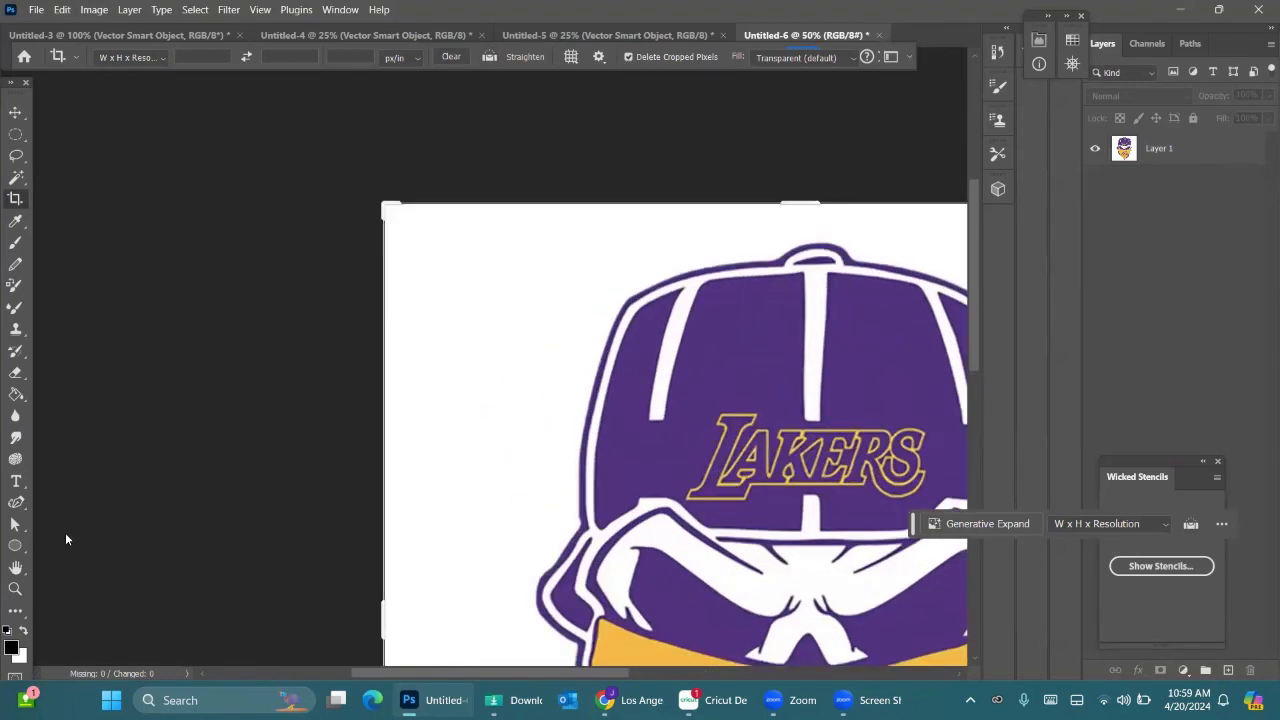
click(15, 567)
drag(480, 448, 209, 243)
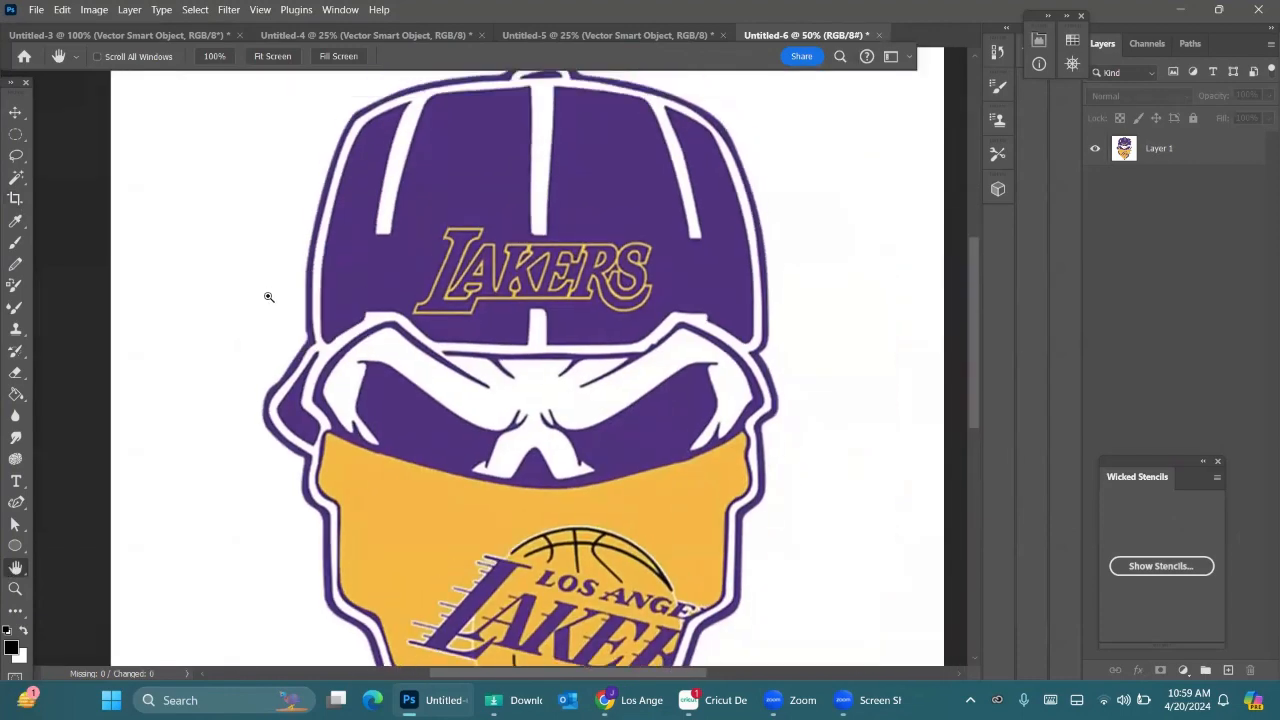
Select Layer 1, remove the white background surrounding the skull using the Magic Wand at tolerance 32, and clear the selection.
key(ctrl+minus)
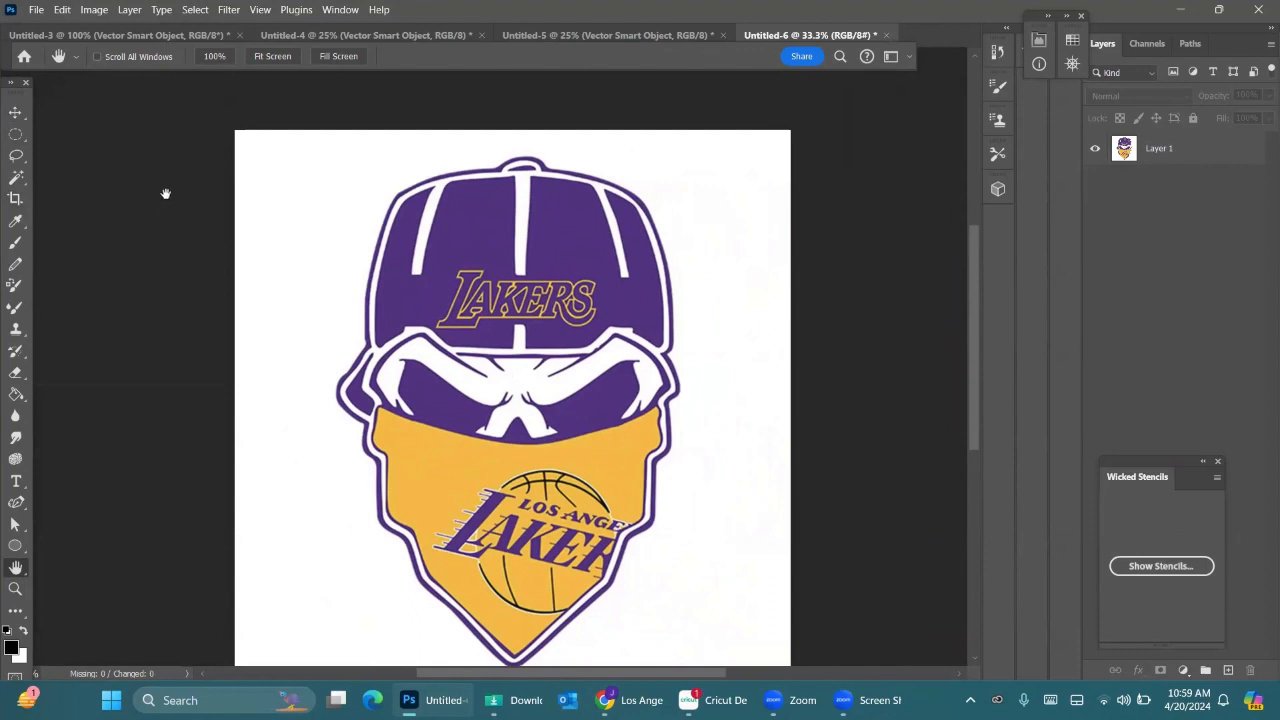
scroll(167, 193, down, 1)
click(16, 178)
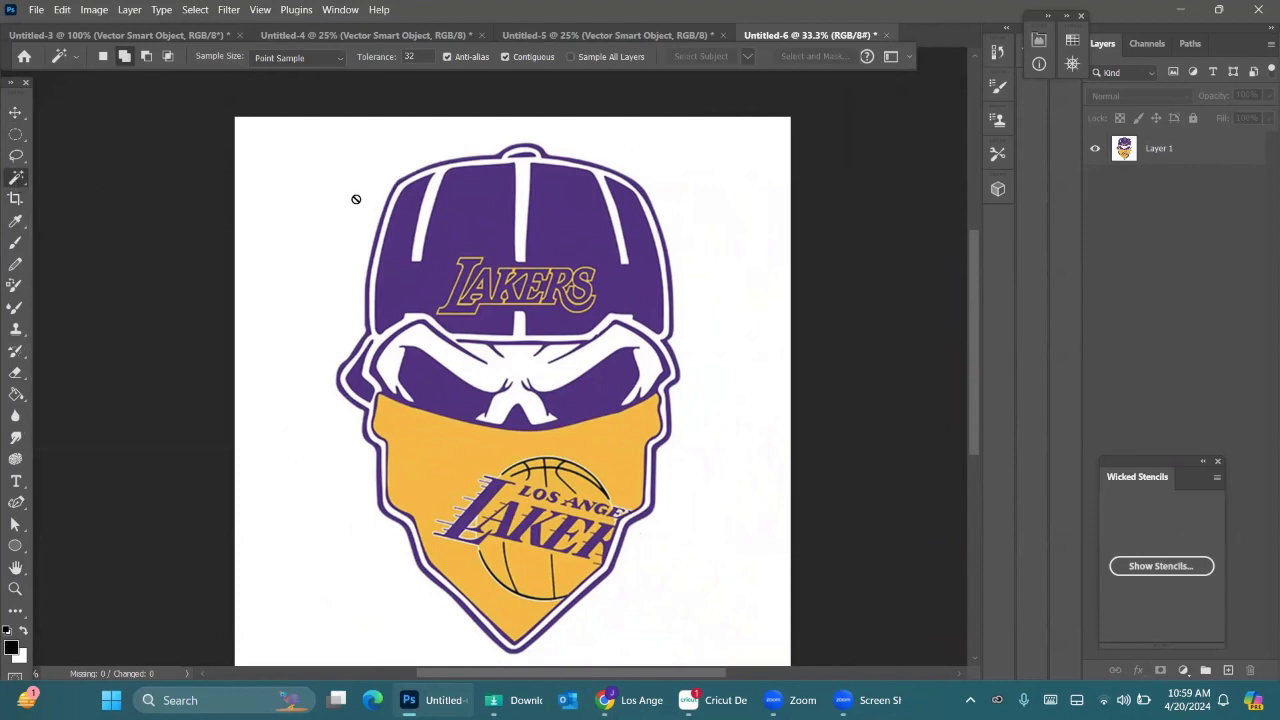
right_click(211, 175)
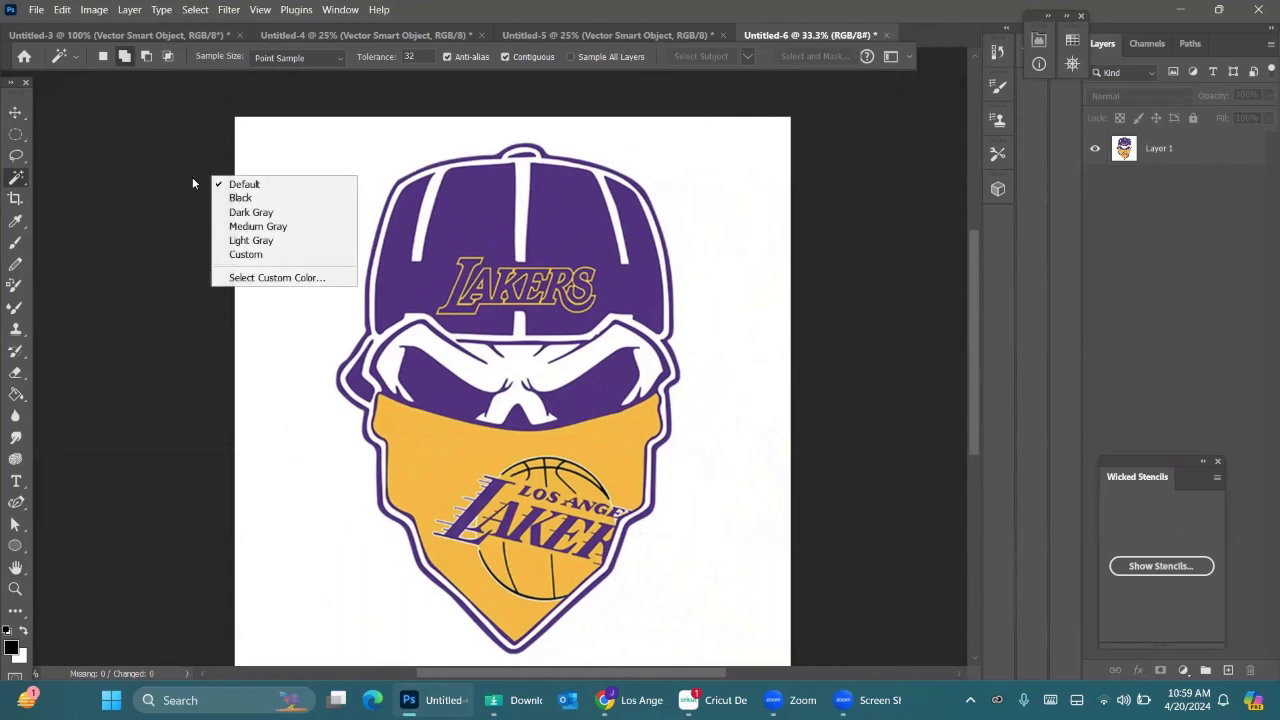
click(14, 179)
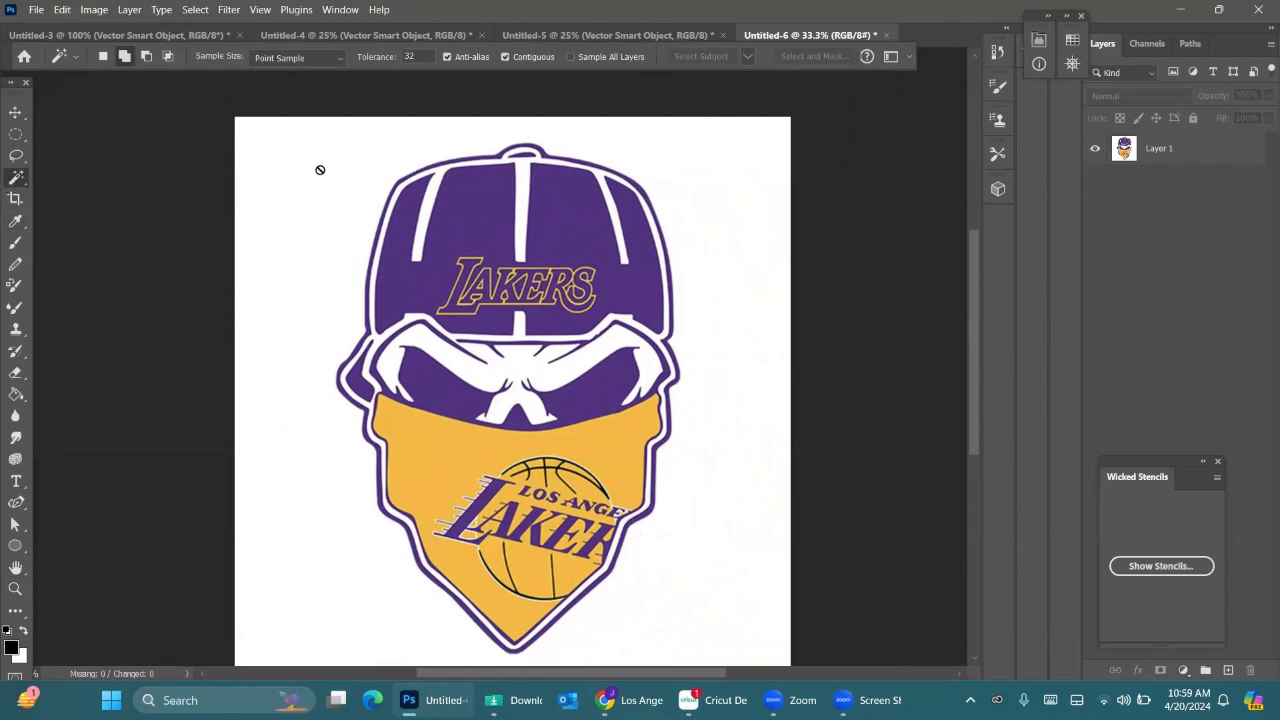
click(318, 169)
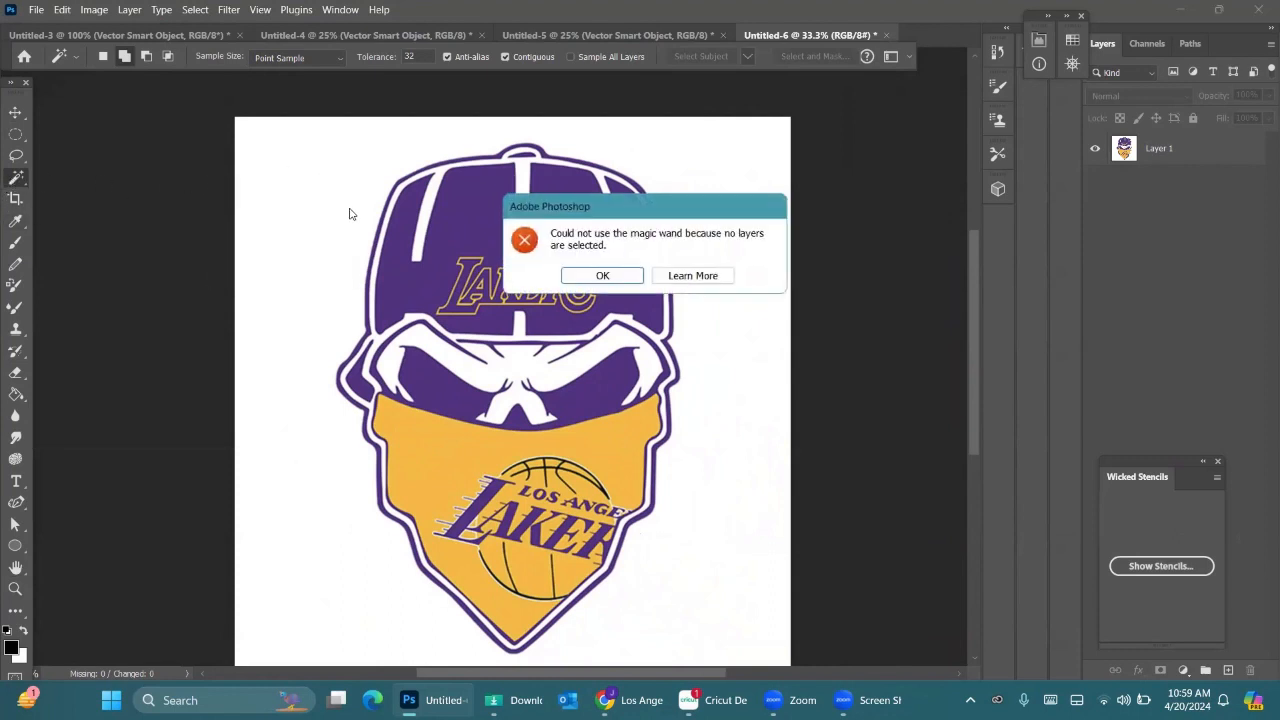
click(602, 276)
click(1160, 147)
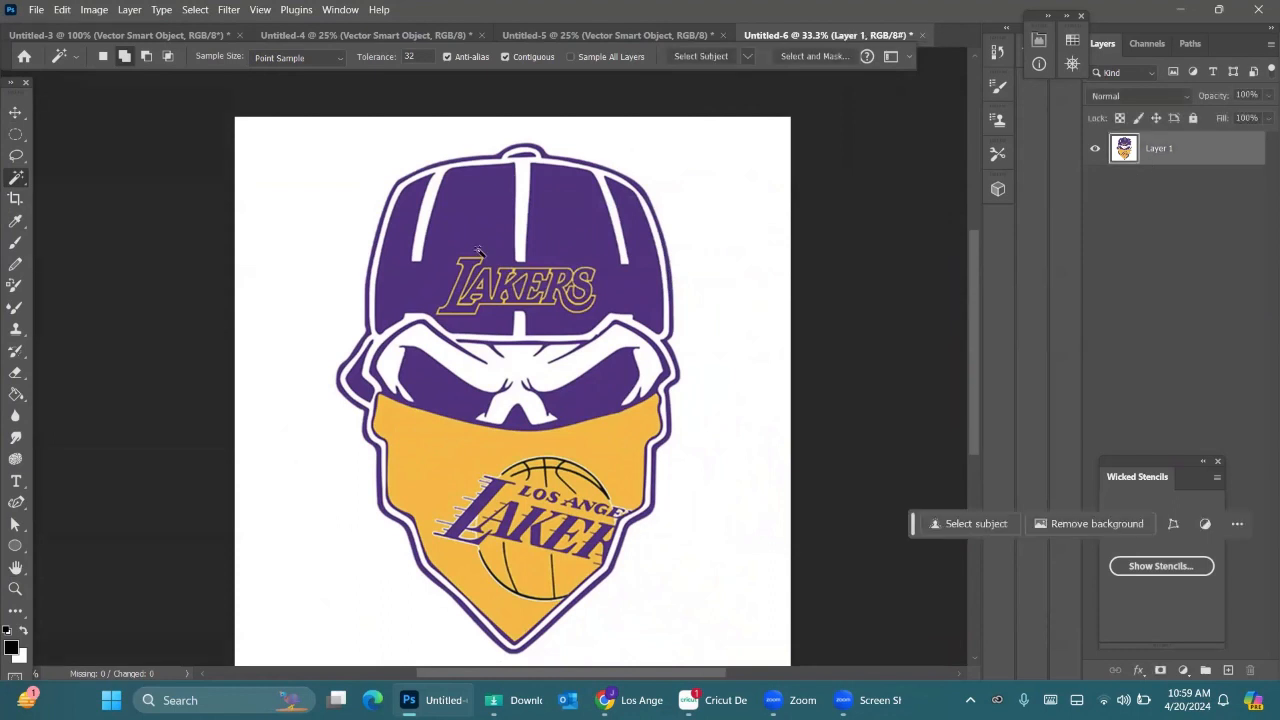
click(300, 162)
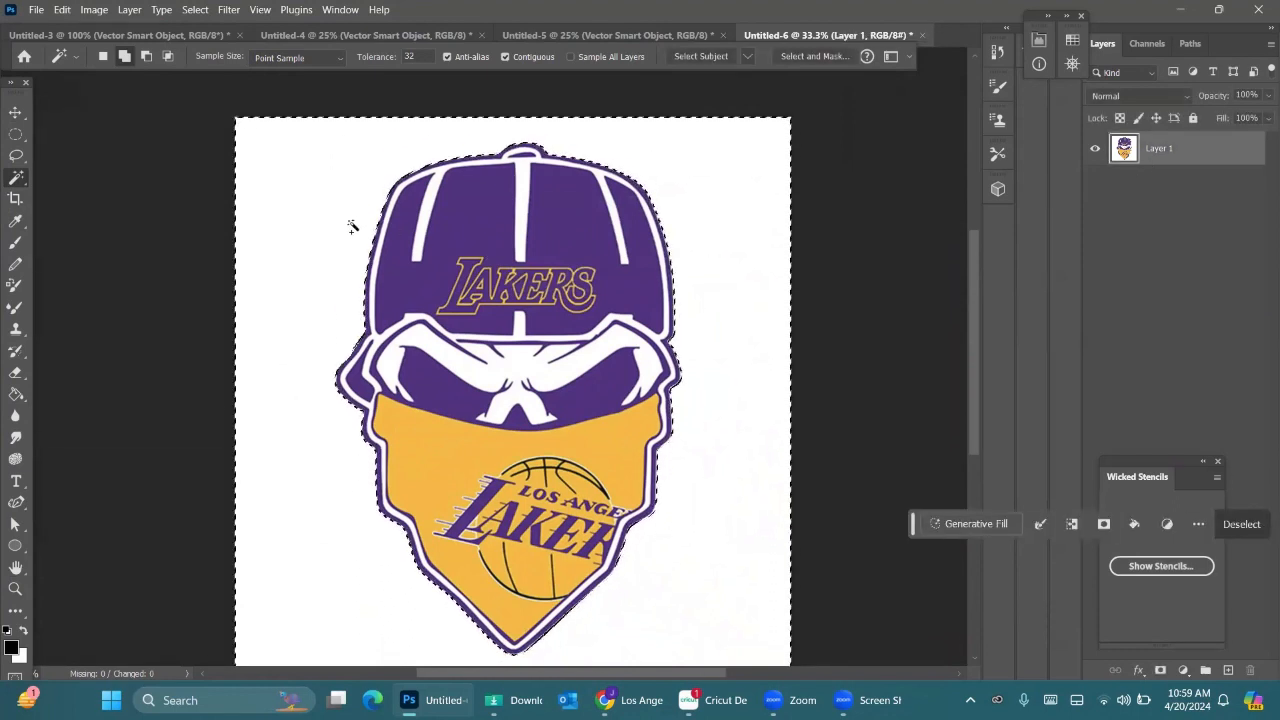
key(Delete)
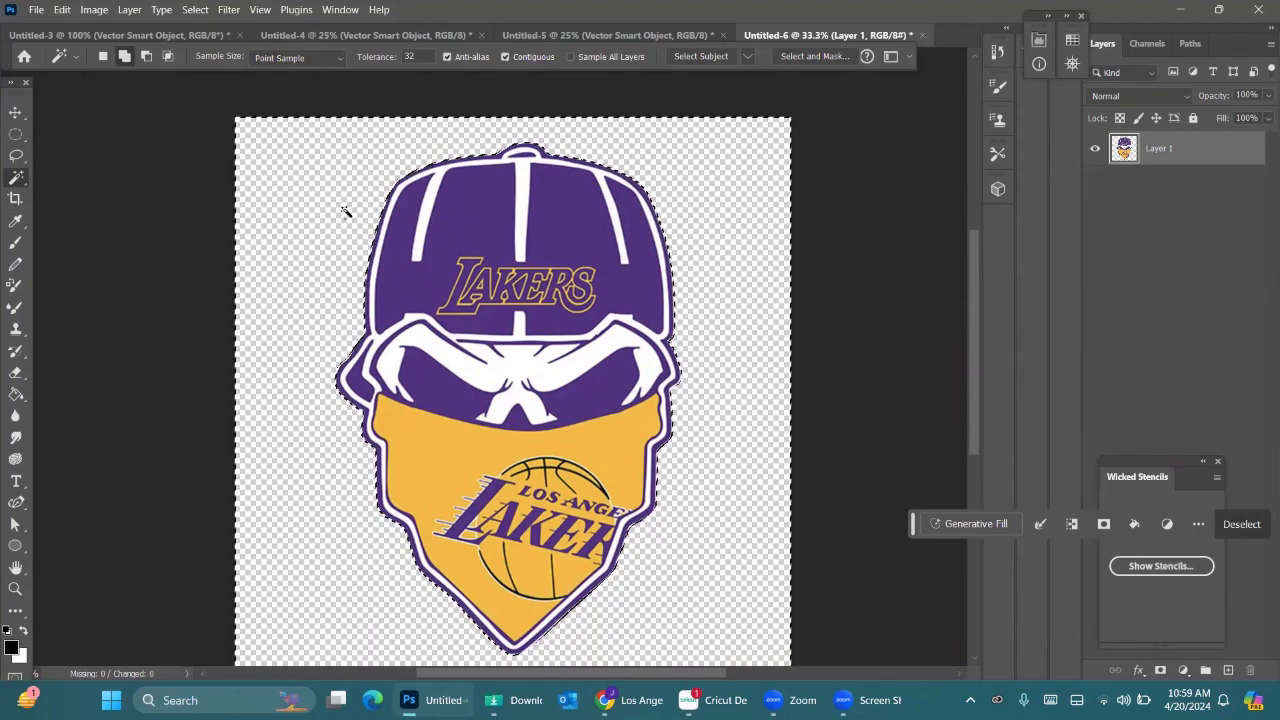
scroll(312, 234, down, 1)
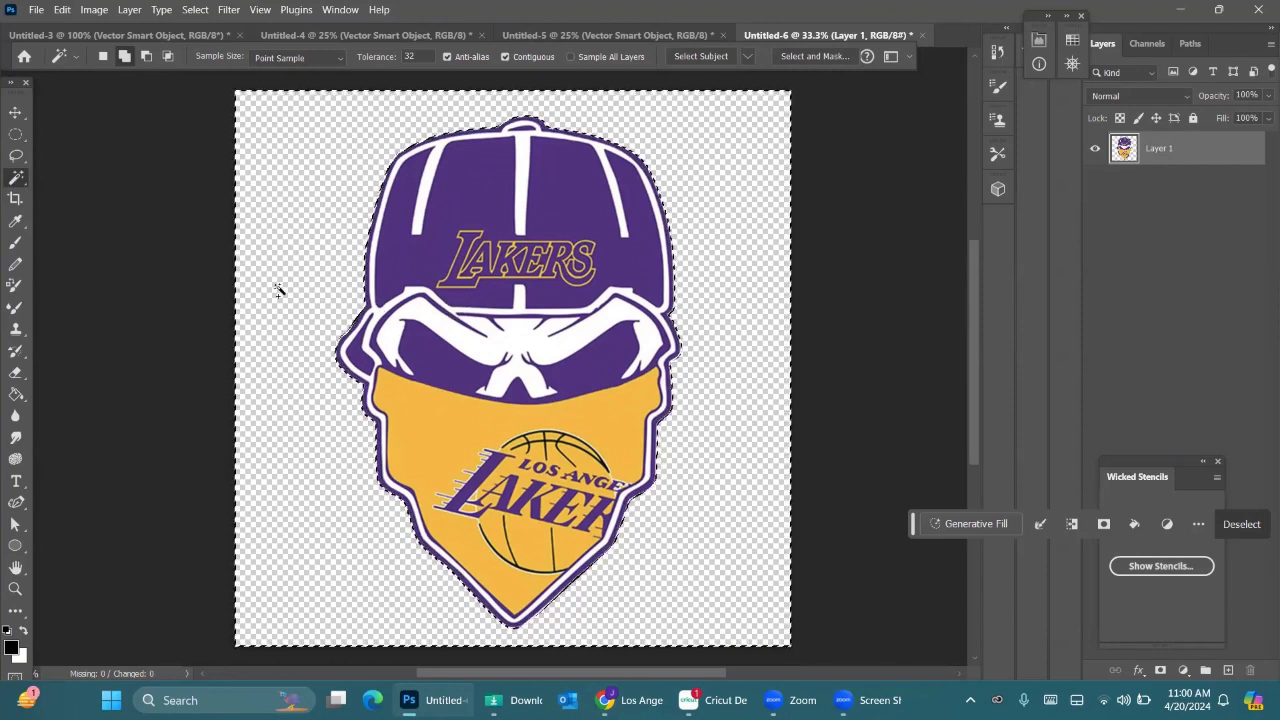
click(1238, 523)
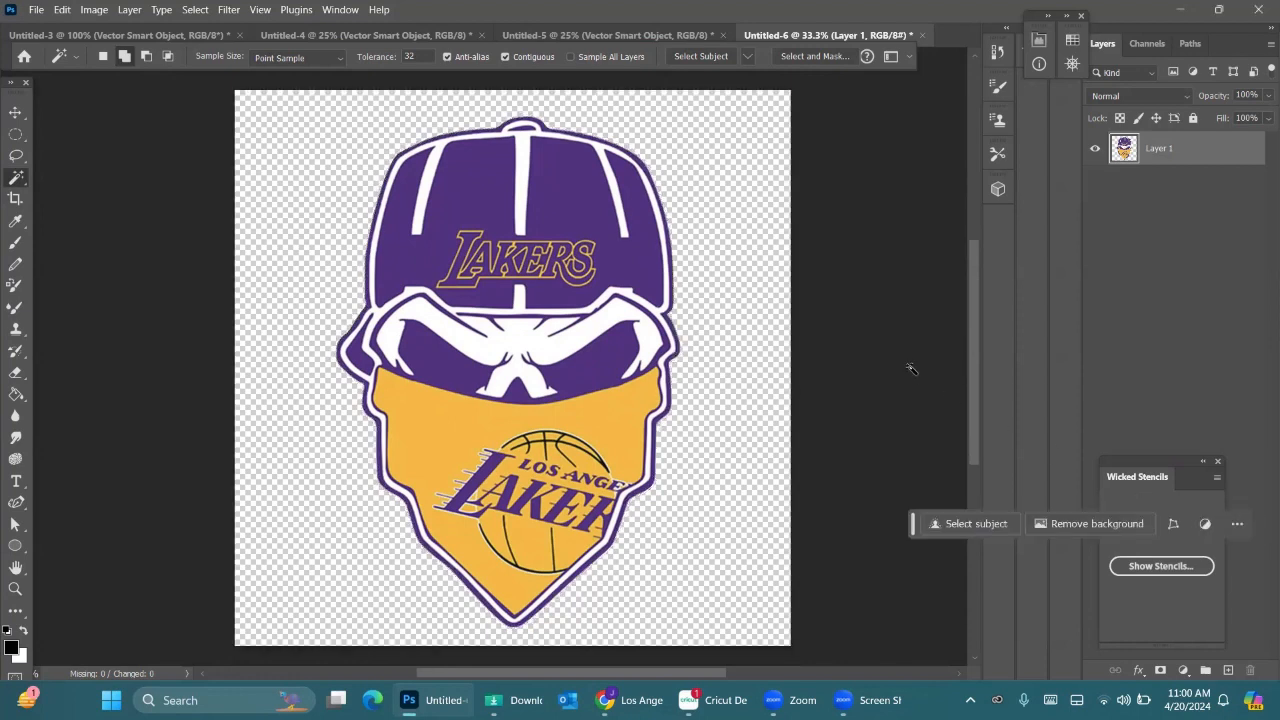
scroll(622, 272, down, 2)
scroll(624, 272, up, 2)
scroll(790, 318, down, 1)
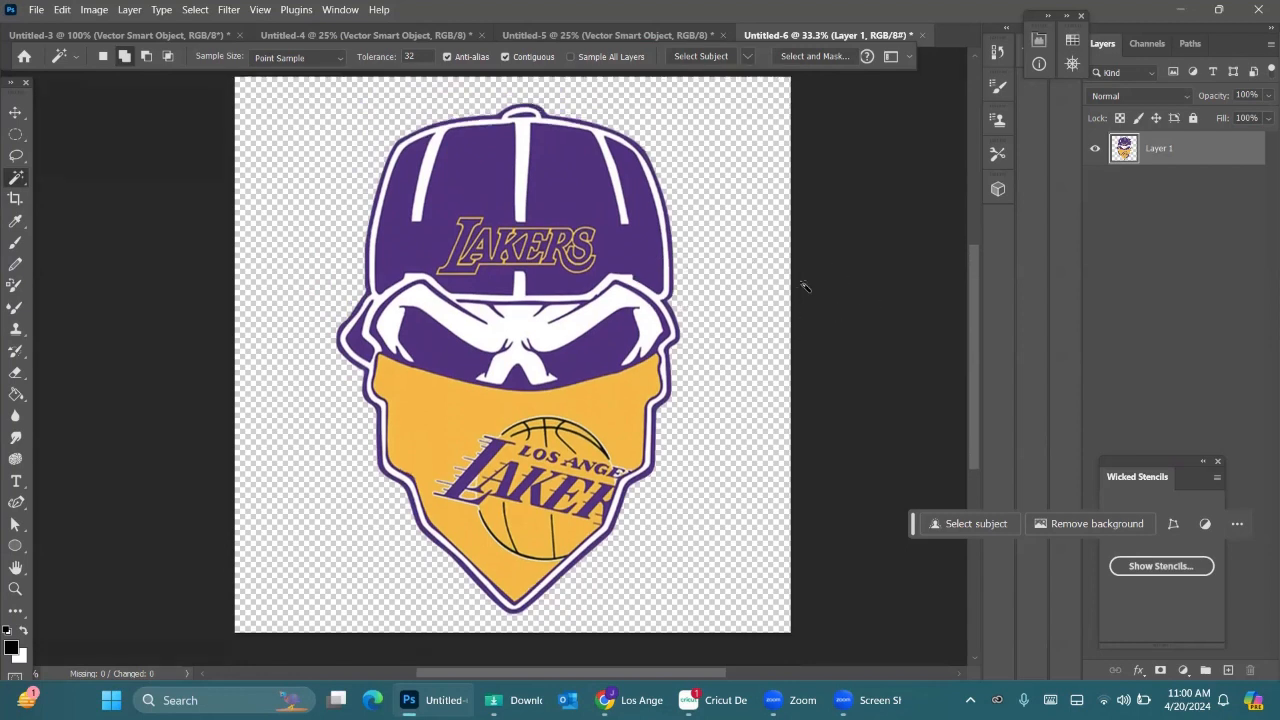
scroll(798, 297, up, 1)
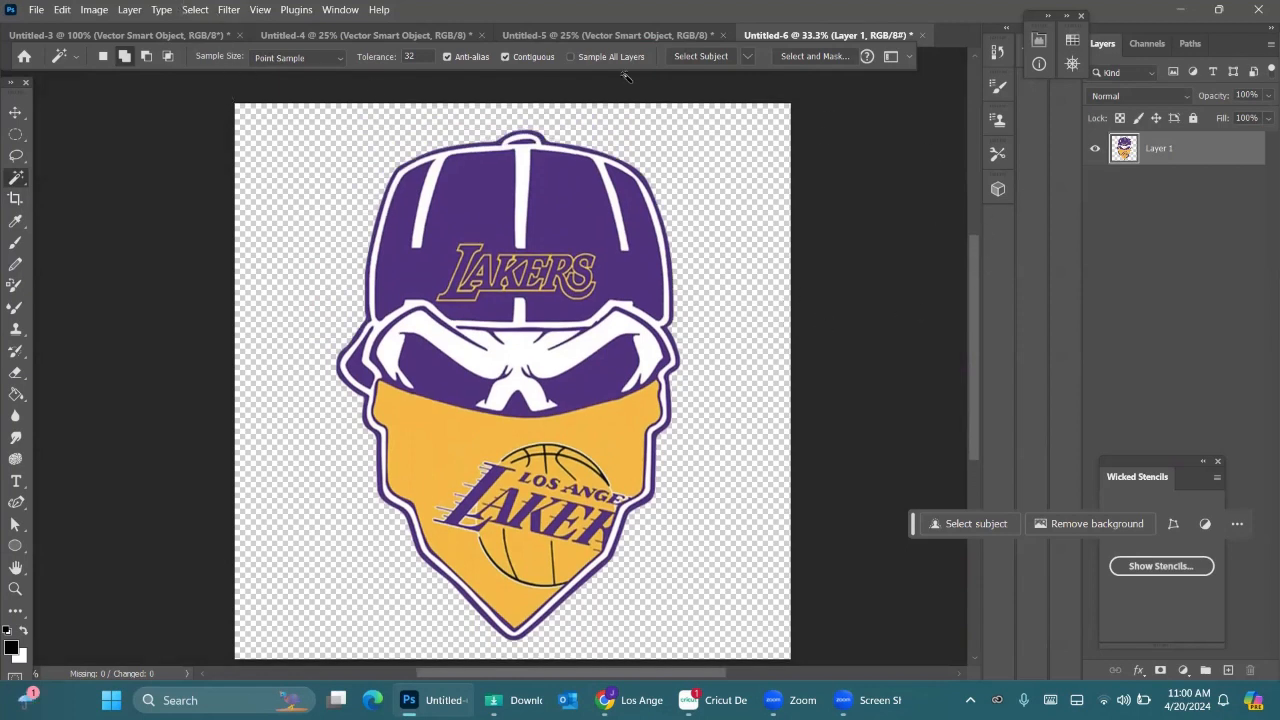
Hide the Wicked Stencils plugin panel and show it again.
double_click(1129, 12)
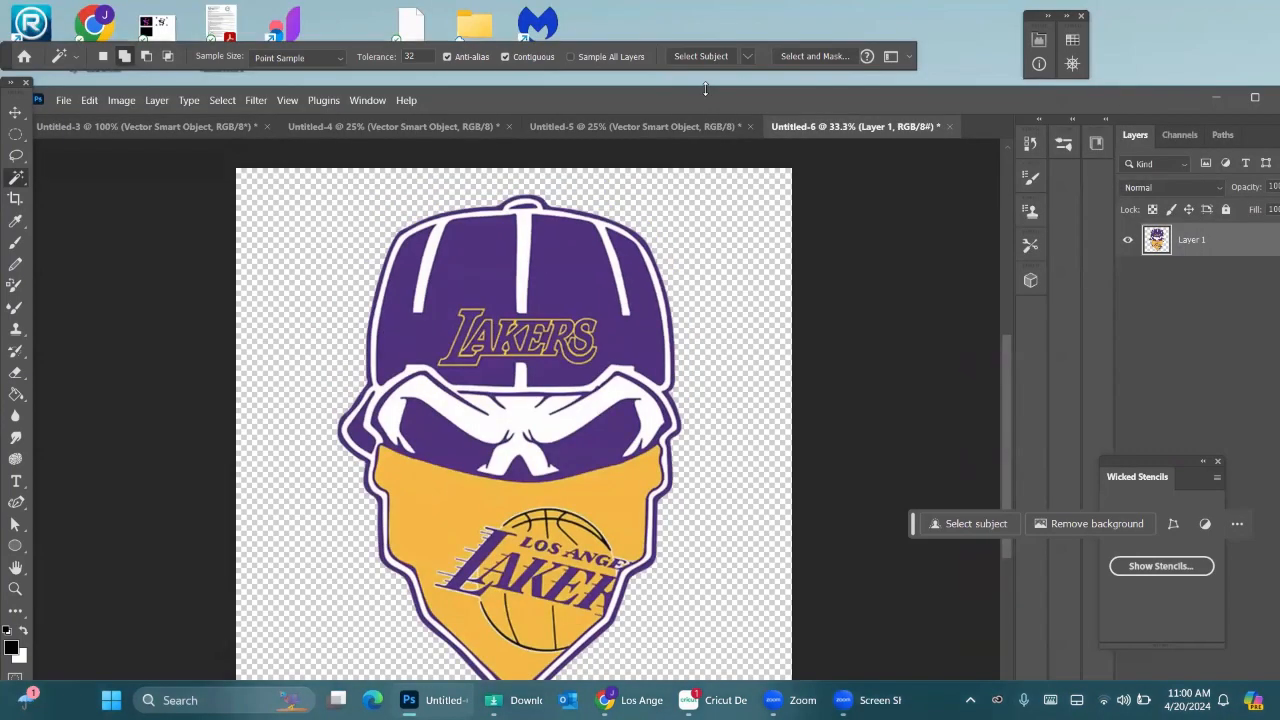
click(318, 101)
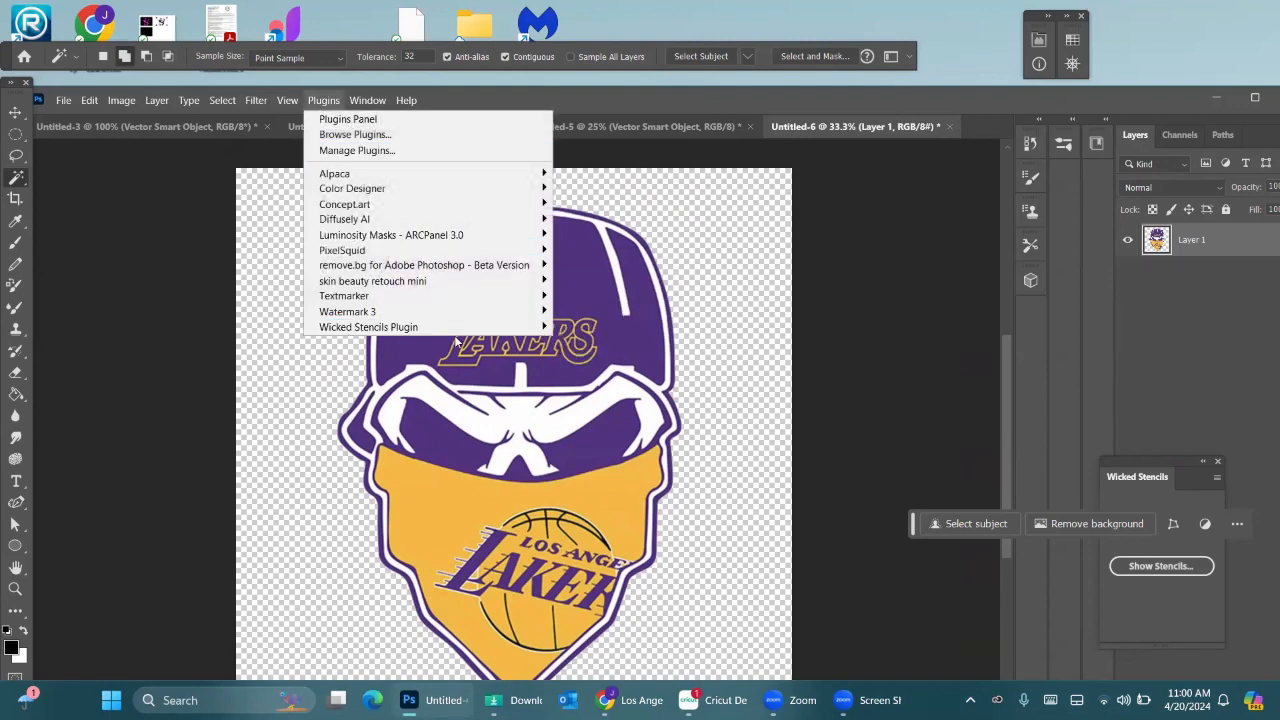
mouse_move(515, 330)
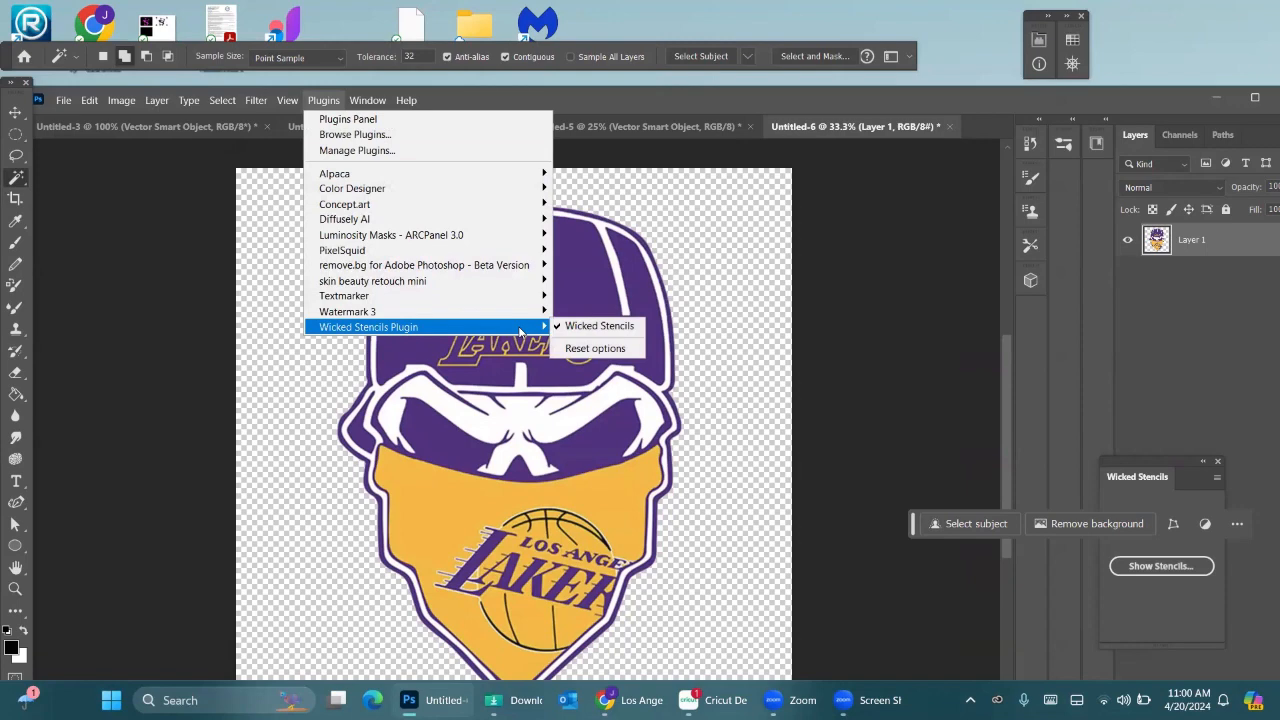
click(587, 331)
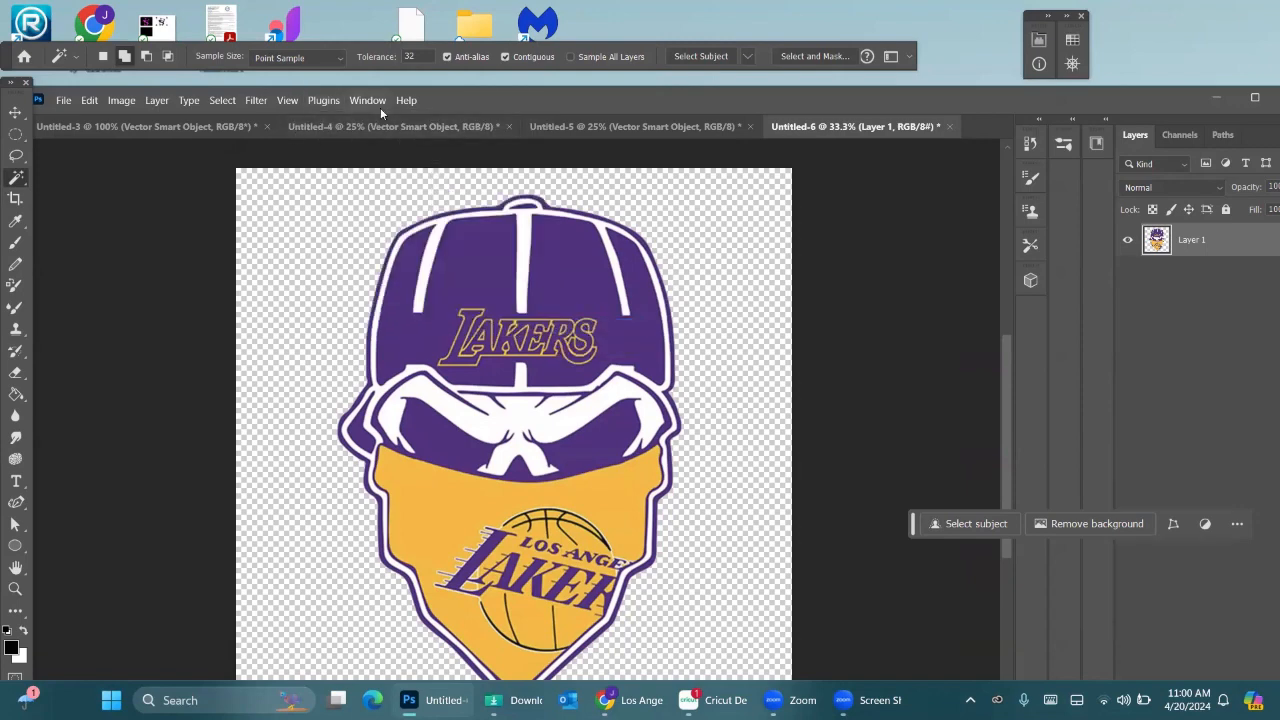
click(318, 101)
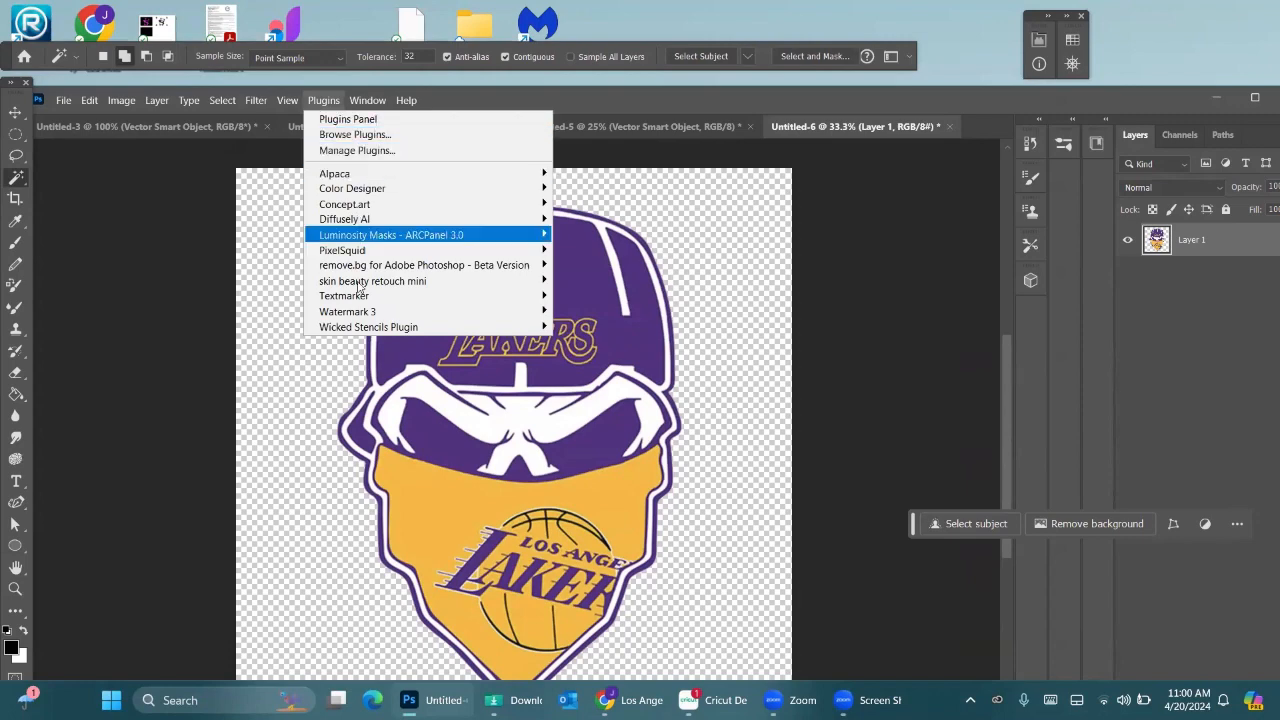
mouse_move(362, 330)
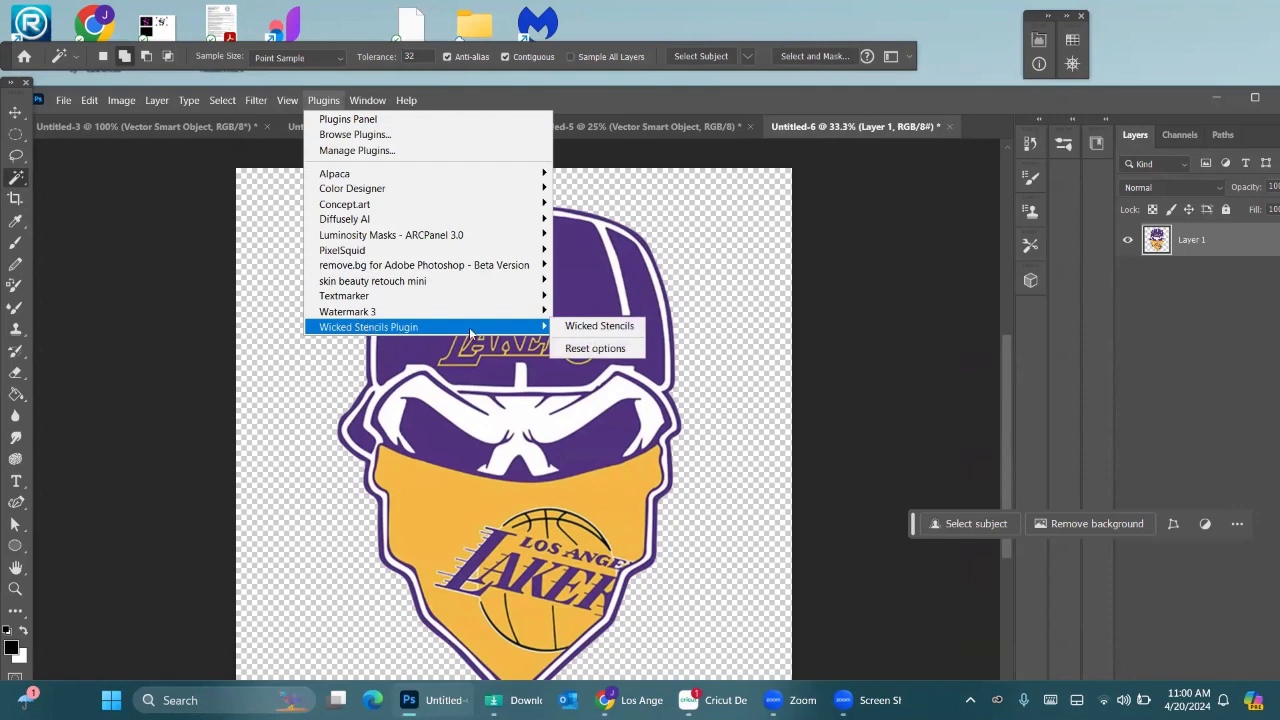
click(598, 326)
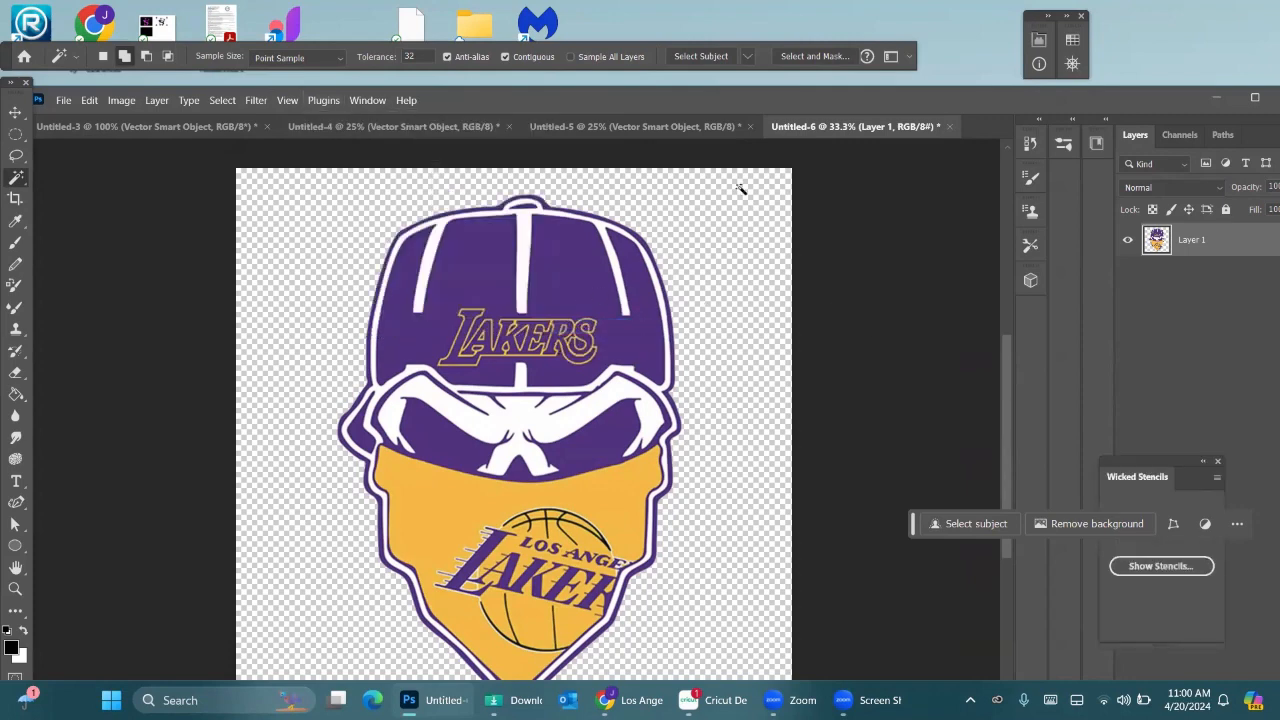
click(1253, 100)
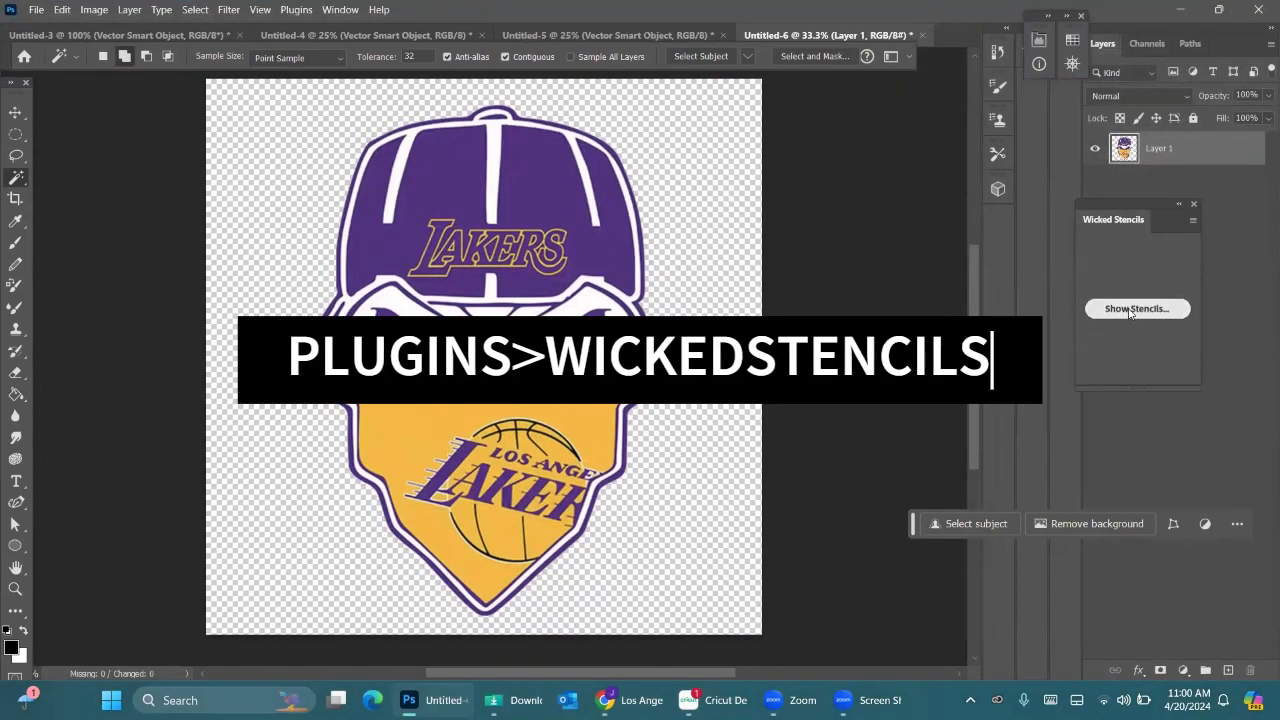
Launch the Wicked Stencils settings beside the artwork and set the Layer 2 color to a golden orange matching the bandana.
click(1129, 311)
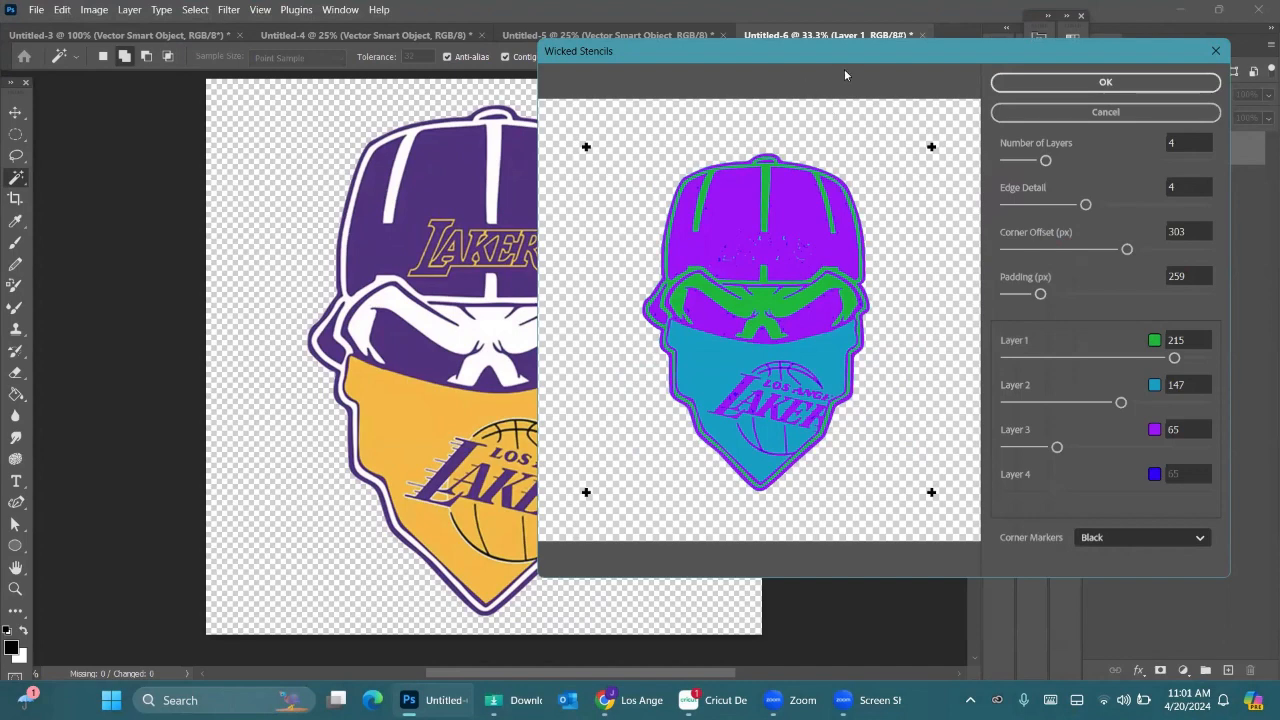
drag(844, 58, 883, 32)
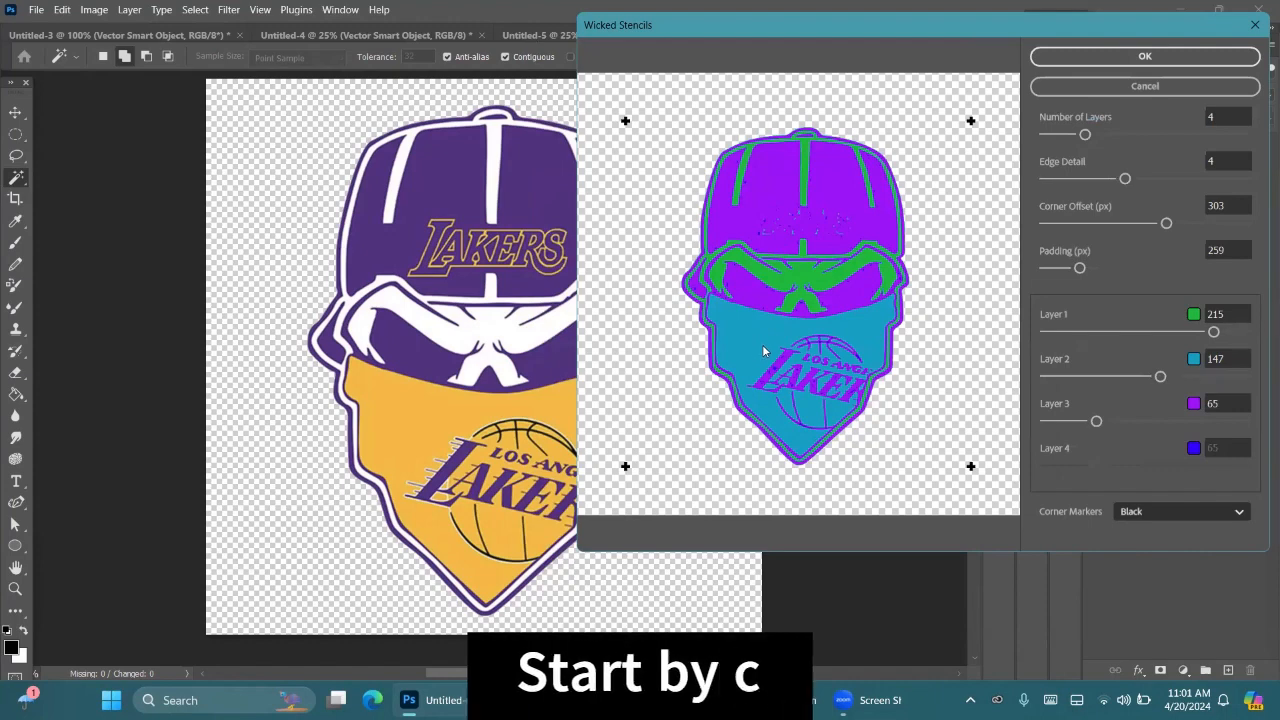
click(1194, 362)
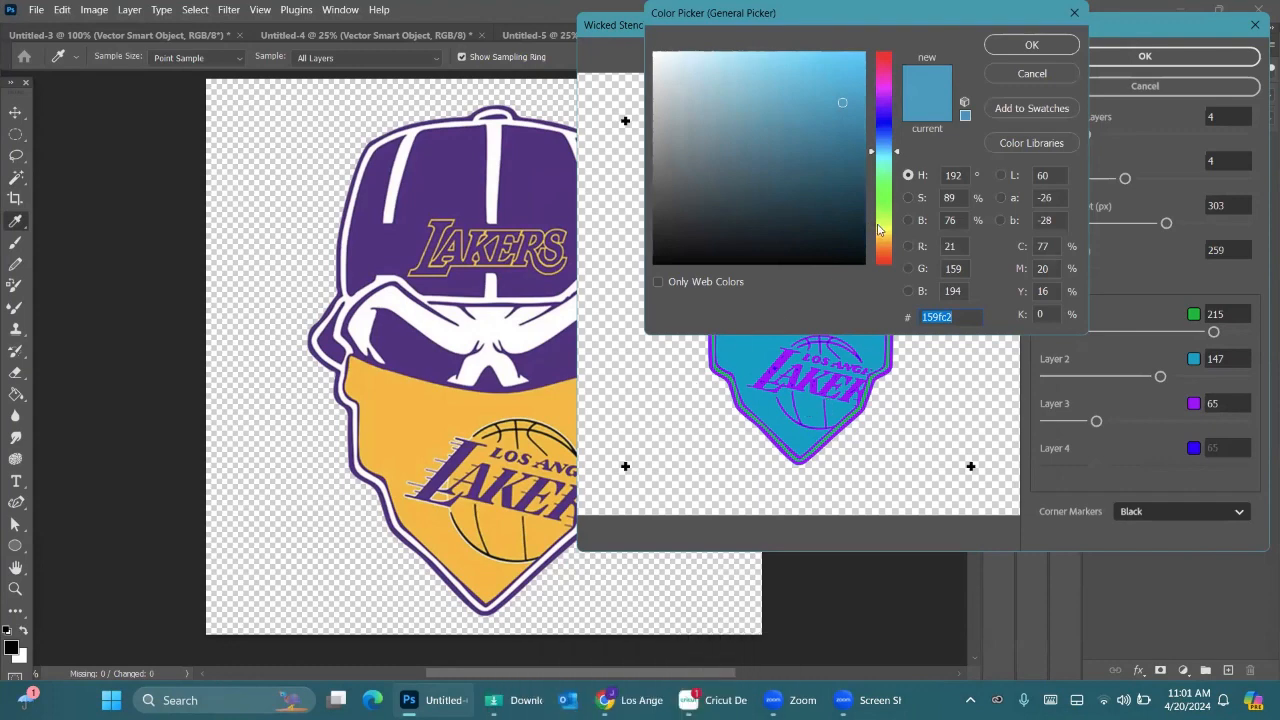
drag(878, 230, 884, 242)
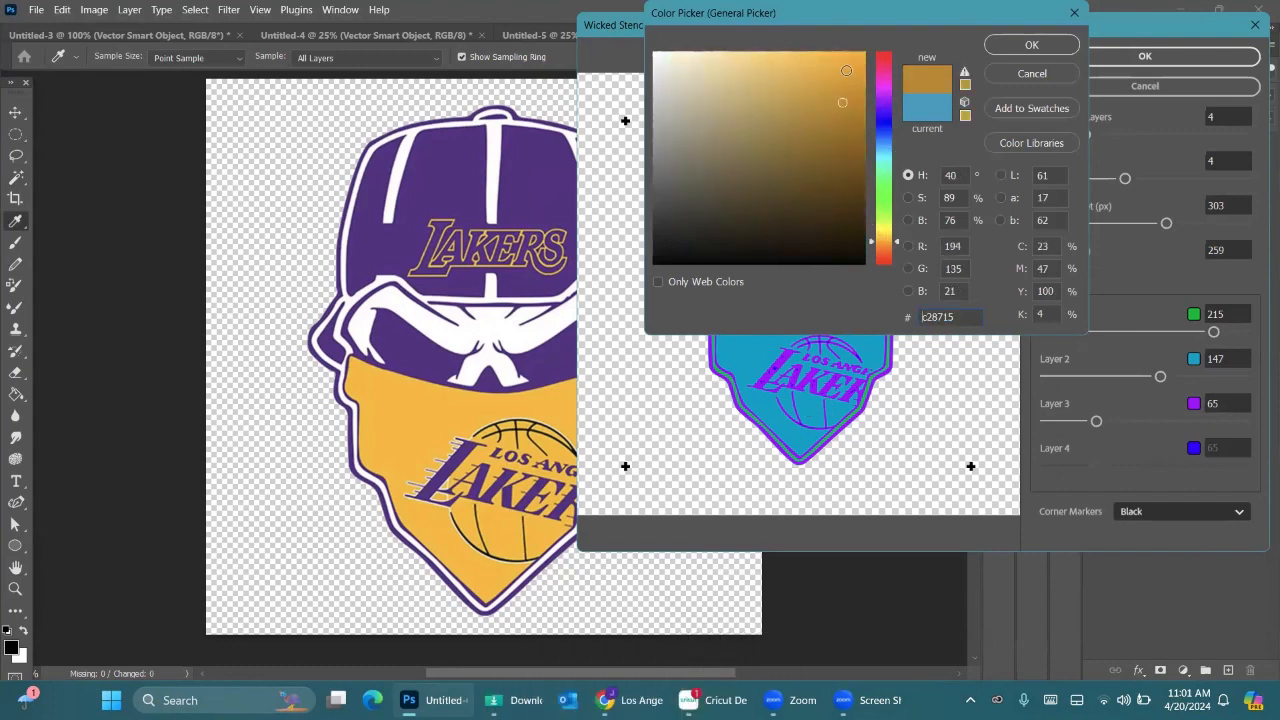
click(838, 65)
click(1031, 45)
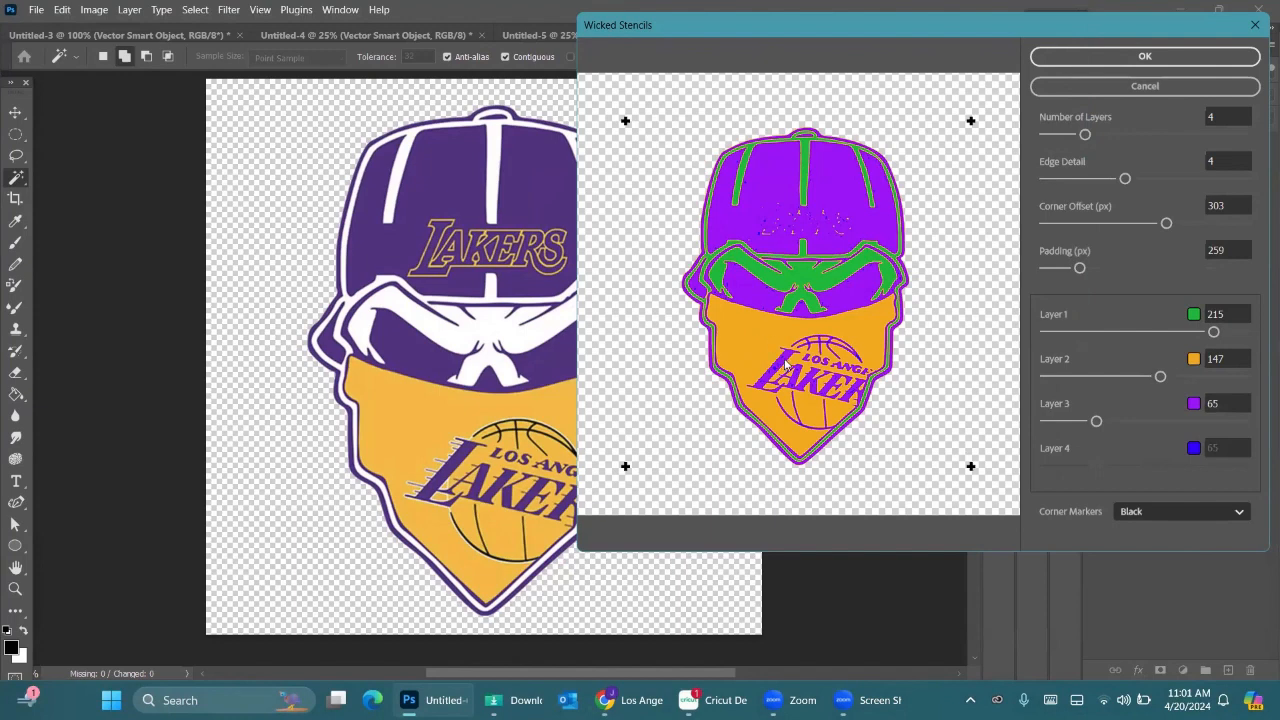
Change the stencil's Layer 3 color to a bright purple.
click(1192, 404)
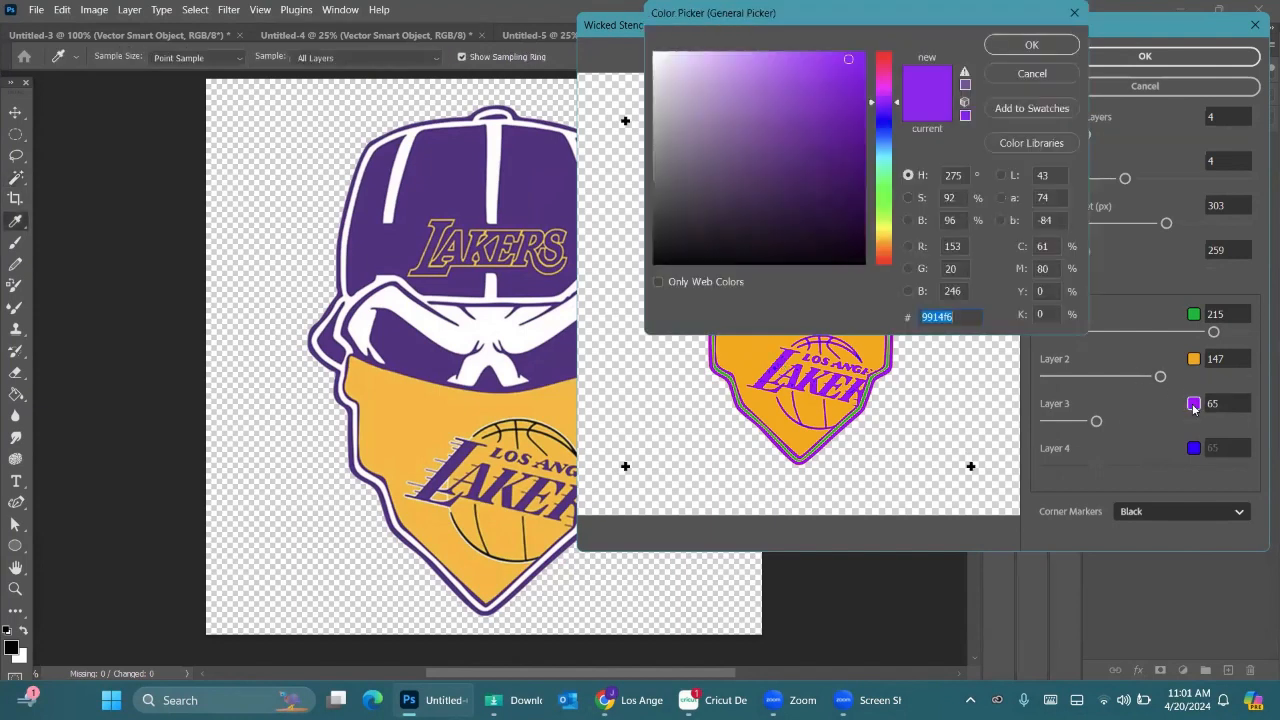
text(9600ff)
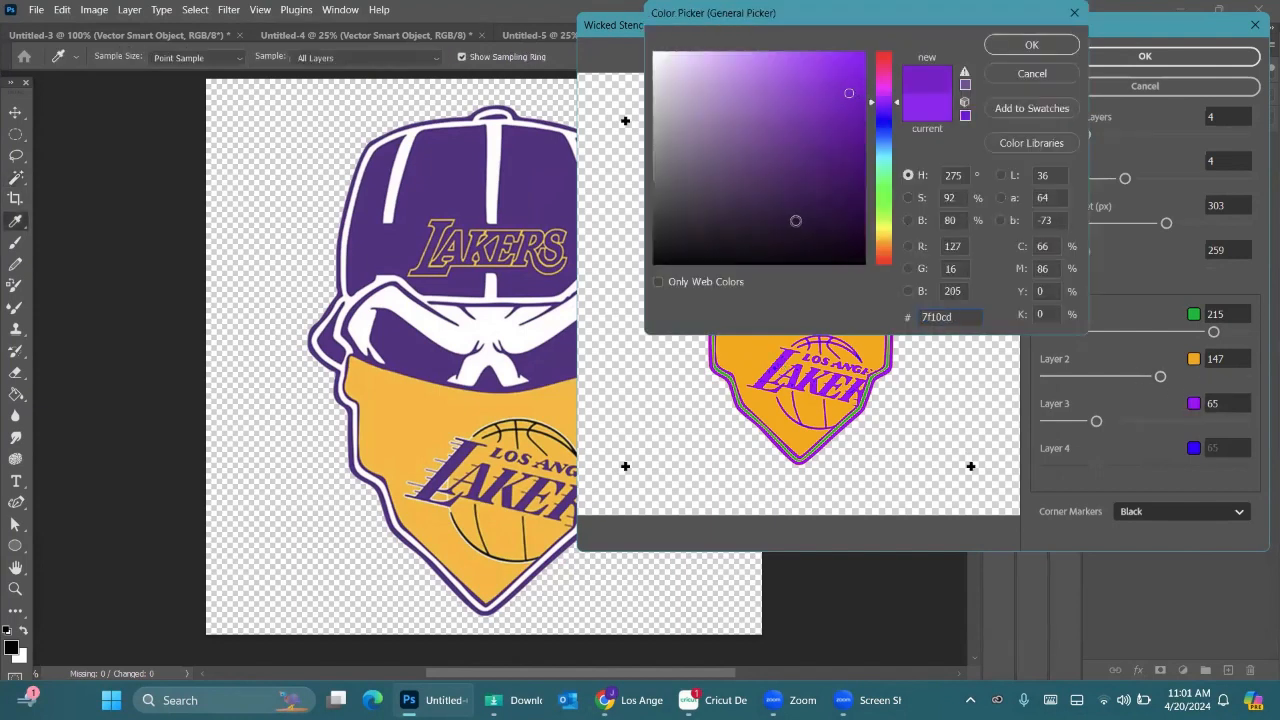
click(1031, 45)
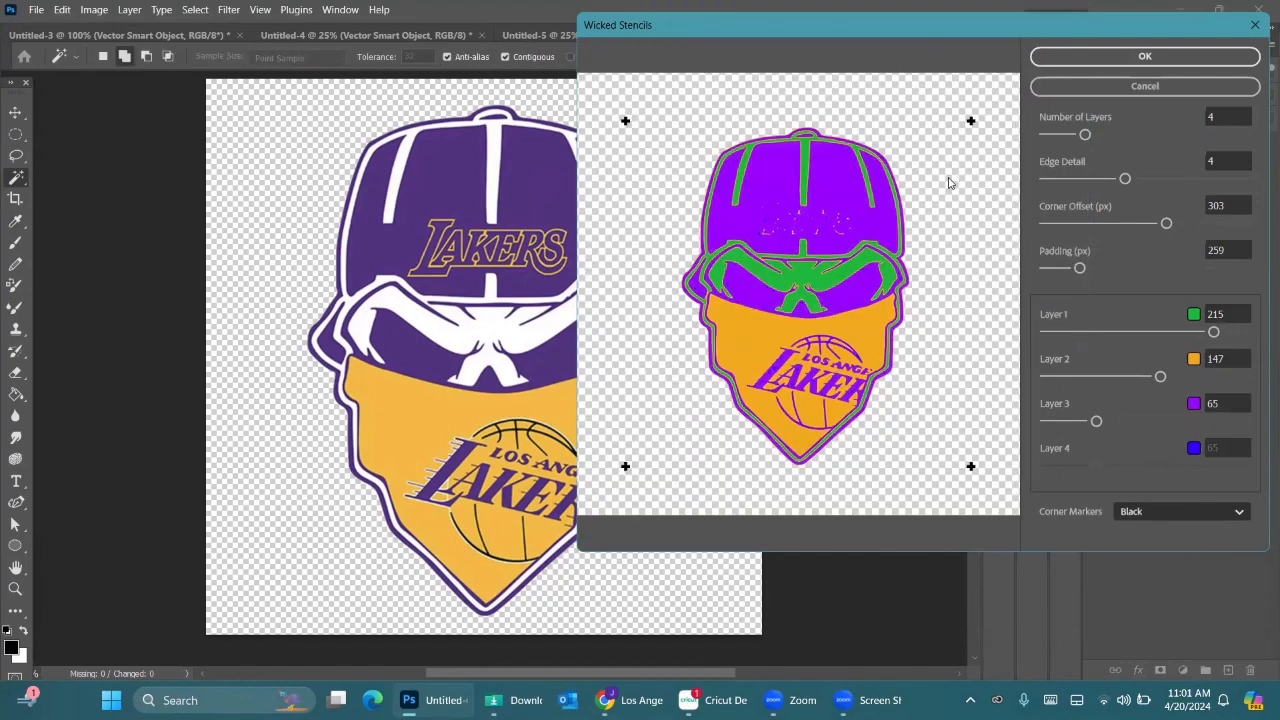
Set the stencil's Layer 3 color to the dark purple 3a0560.
click(1193, 403)
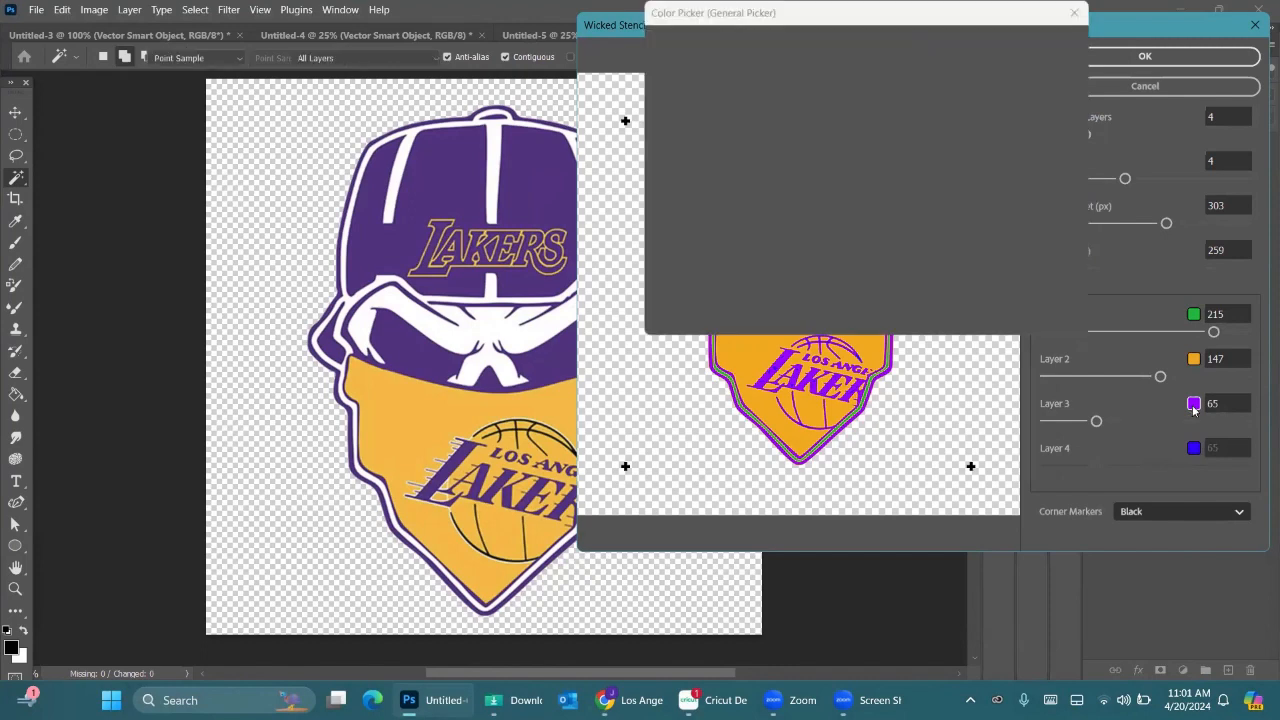
click(855, 182)
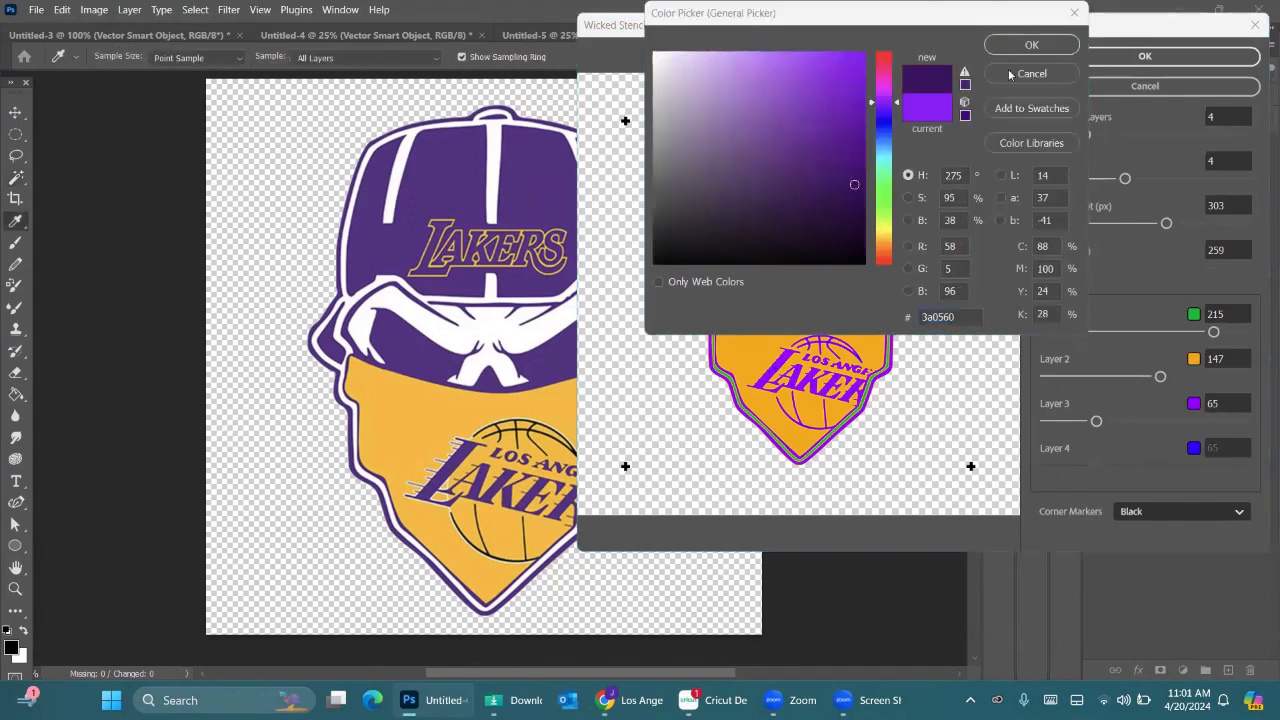
click(1031, 45)
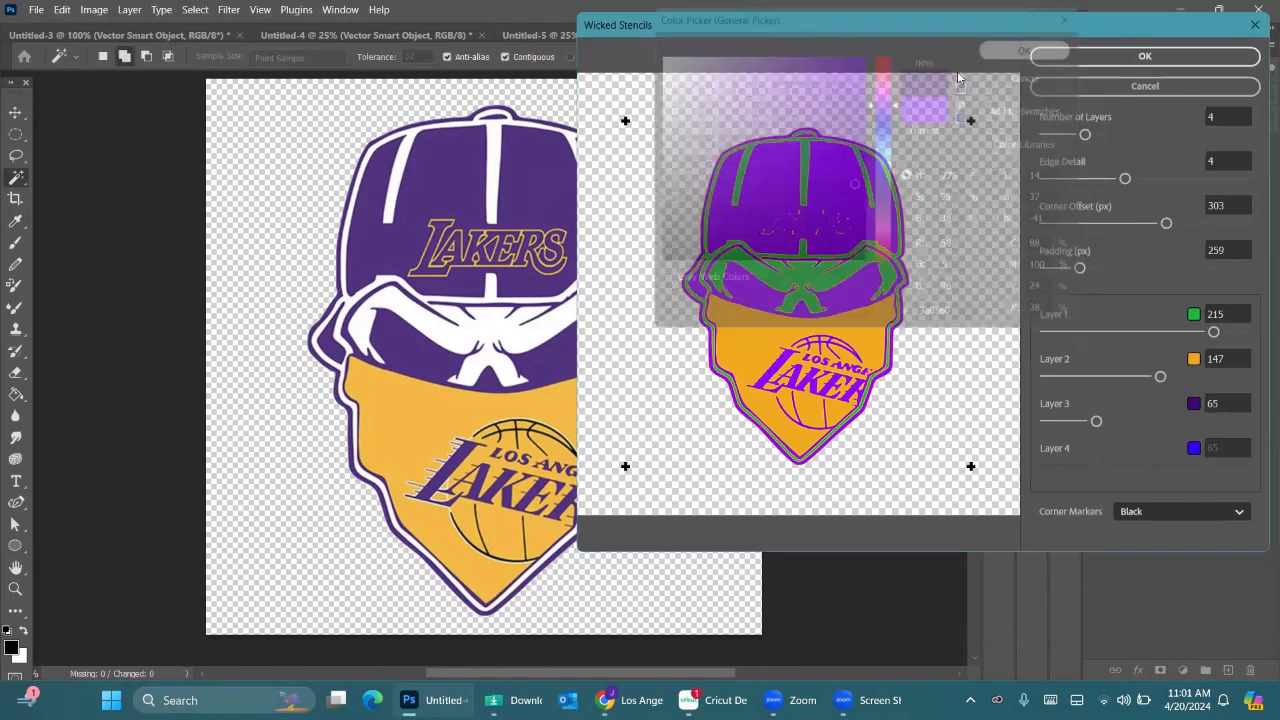
Set the stencil's Layer 1 color to white, ffffff.
click(1194, 316)
click(655, 53)
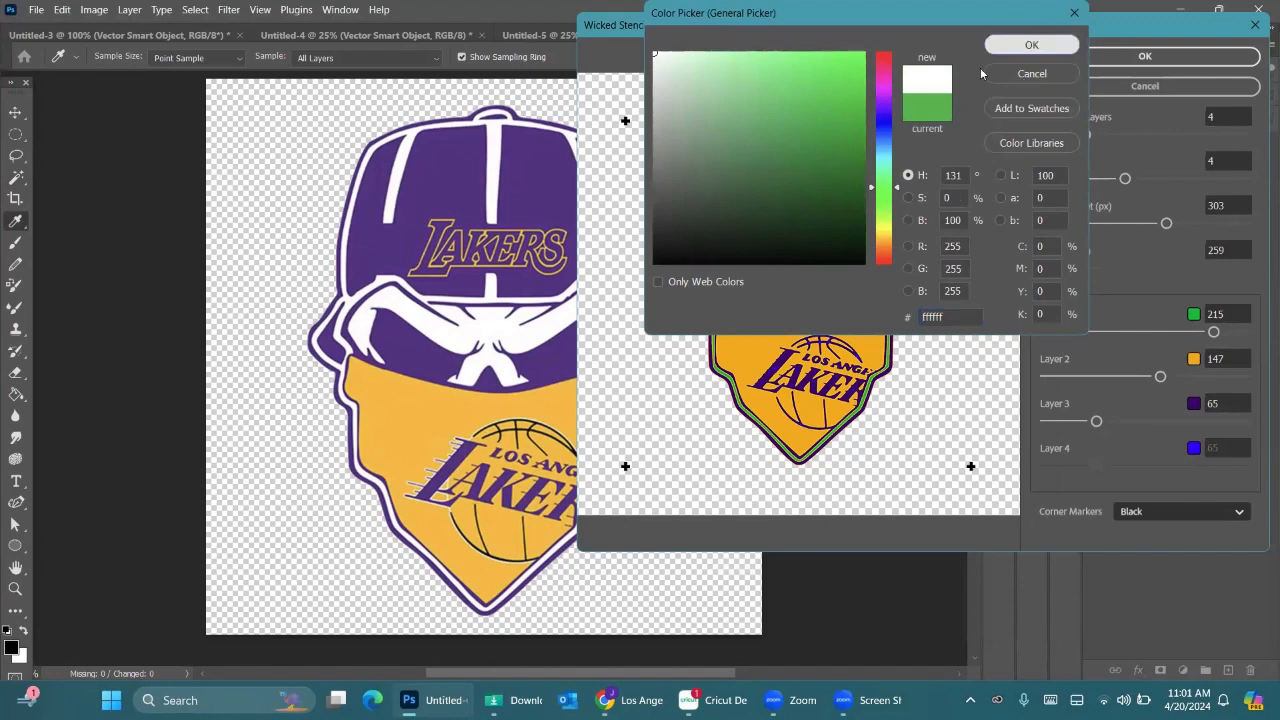
click(1031, 45)
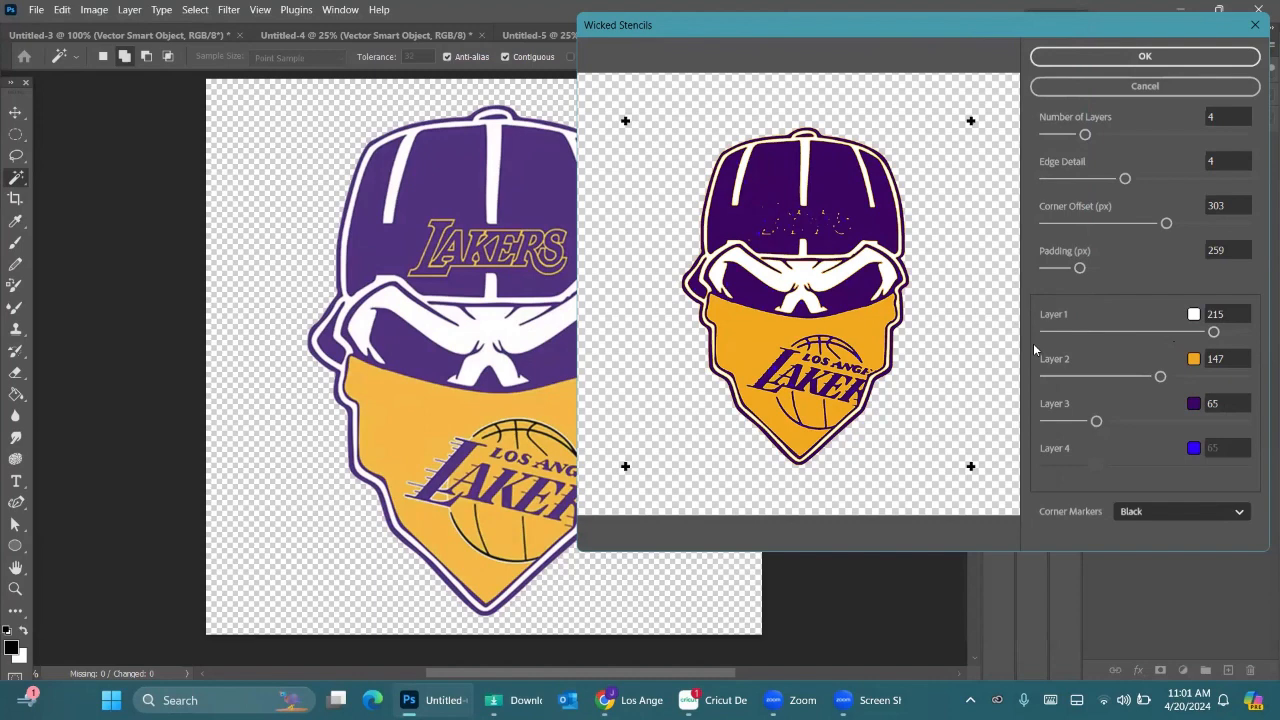
Set the stencil's Layer 4 color to black, 000000.
click(1194, 448)
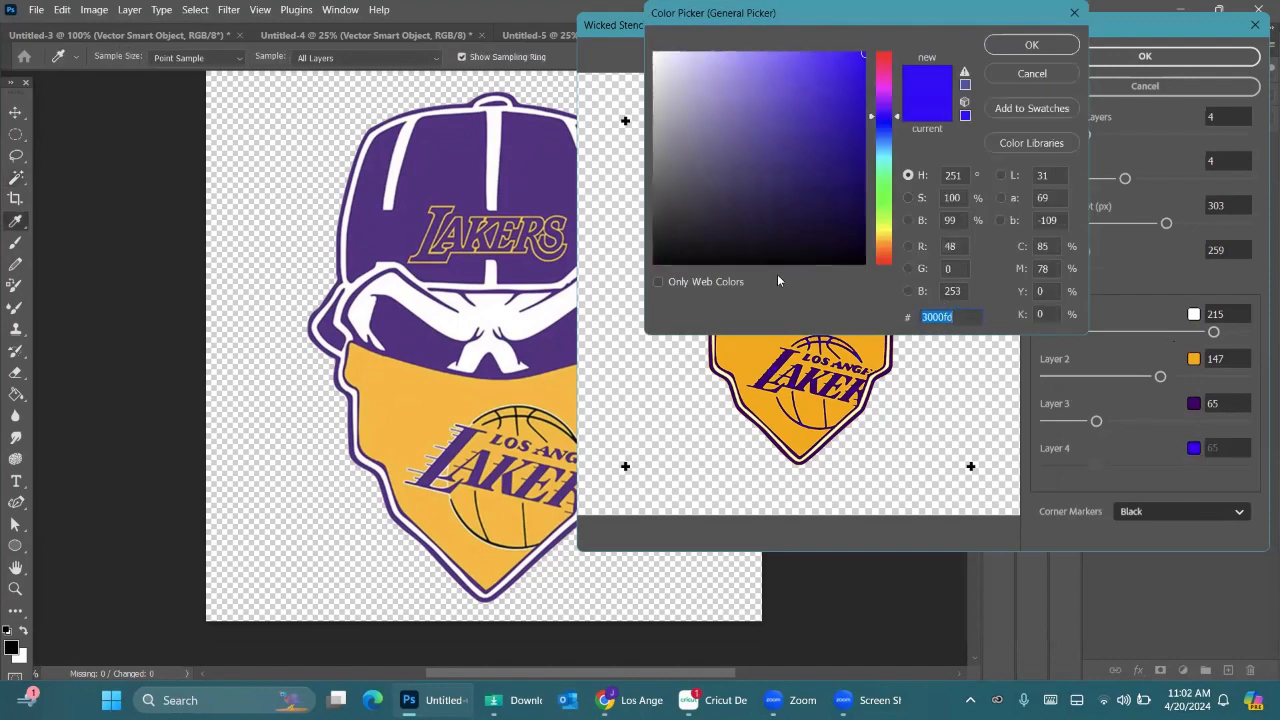
click(654, 263)
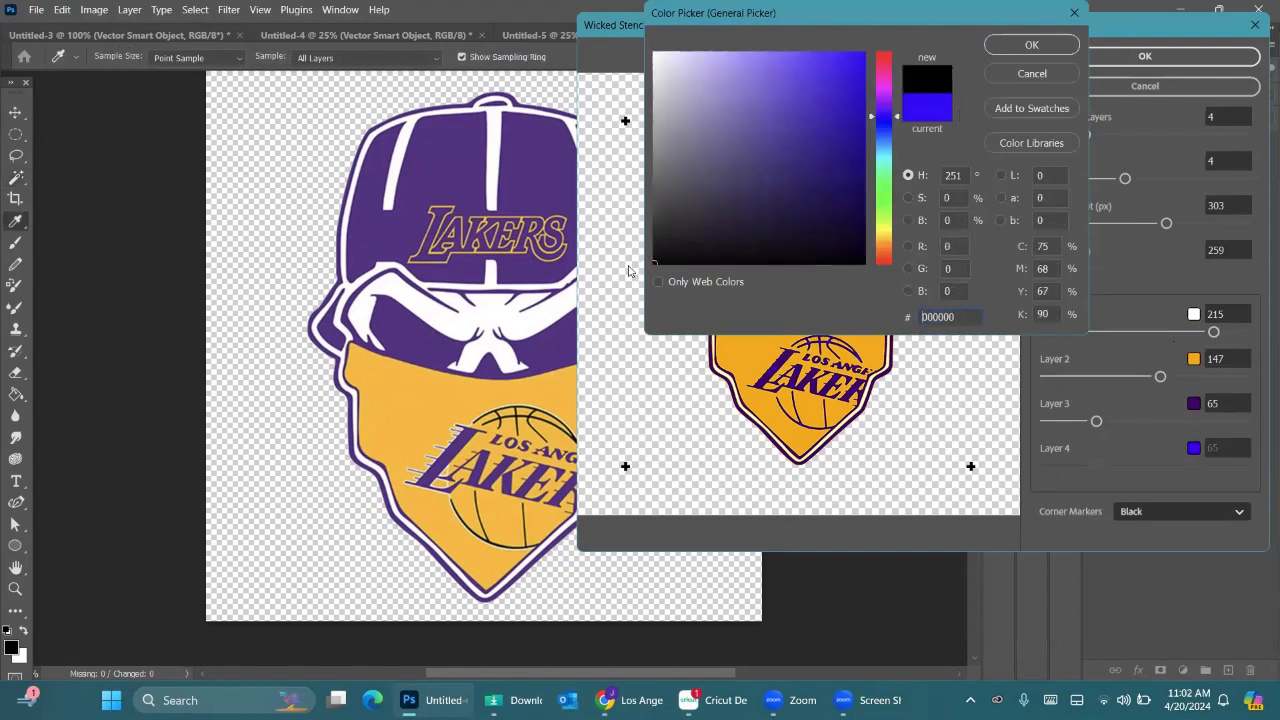
click(1033, 46)
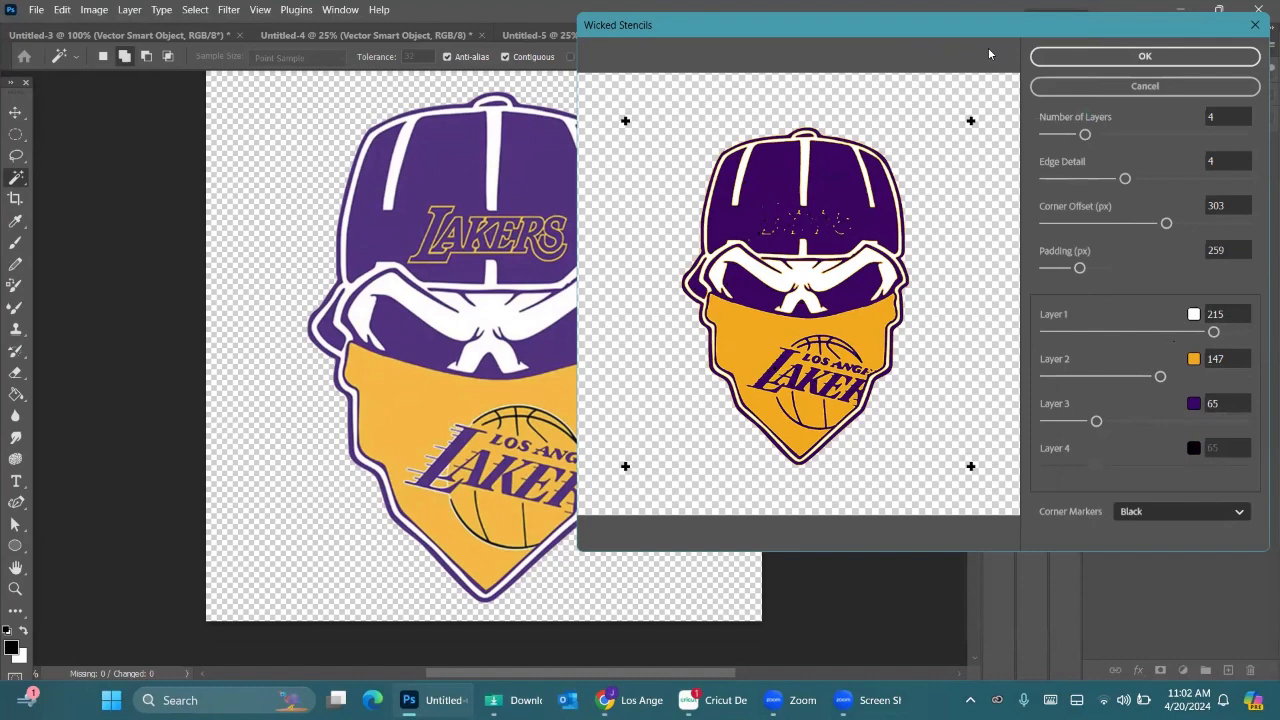
scroll(1105, 189, up, 1)
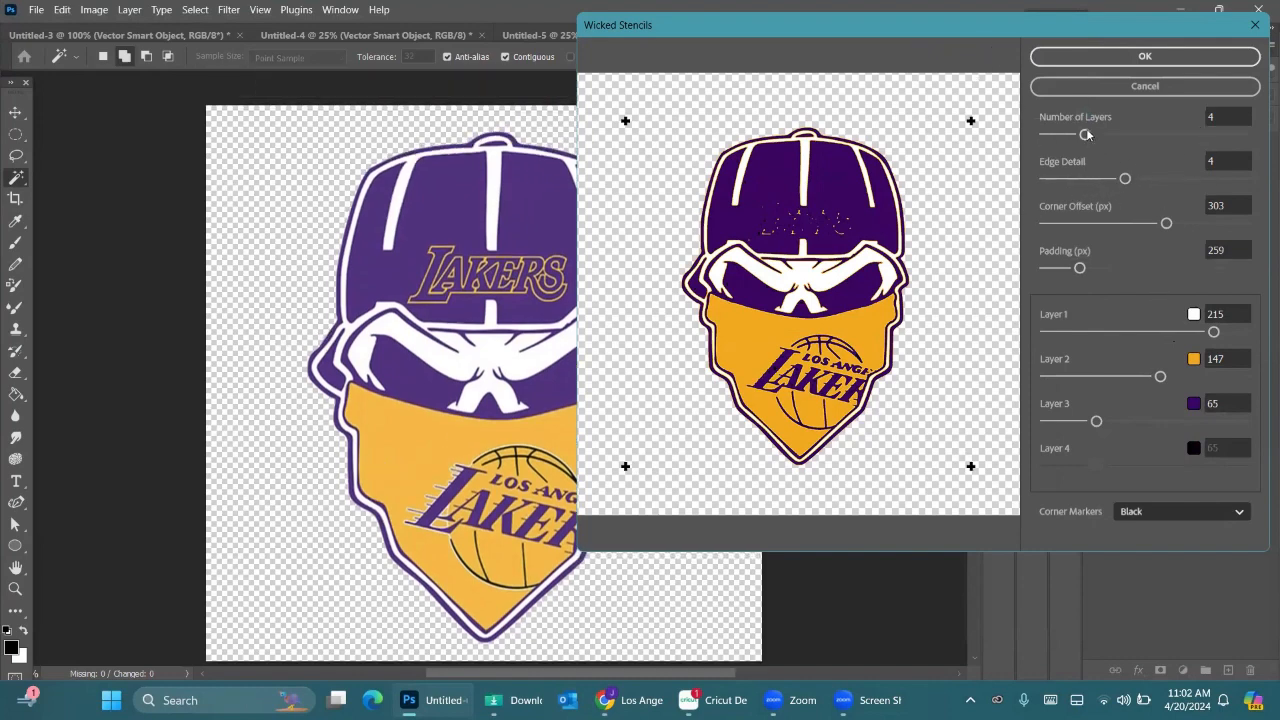
Try the stencil with 12 layers and return the number of layers to 4.
drag(1086, 134, 1260, 137)
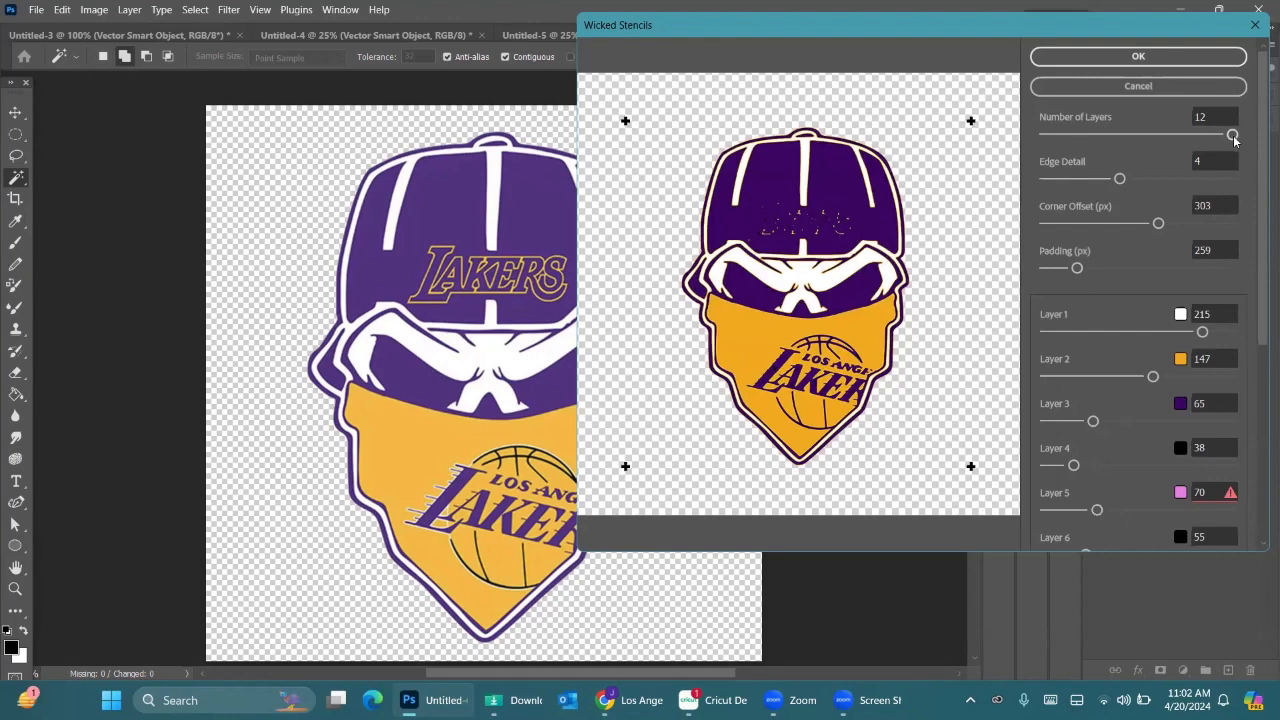
drag(1232, 135, 1088, 142)
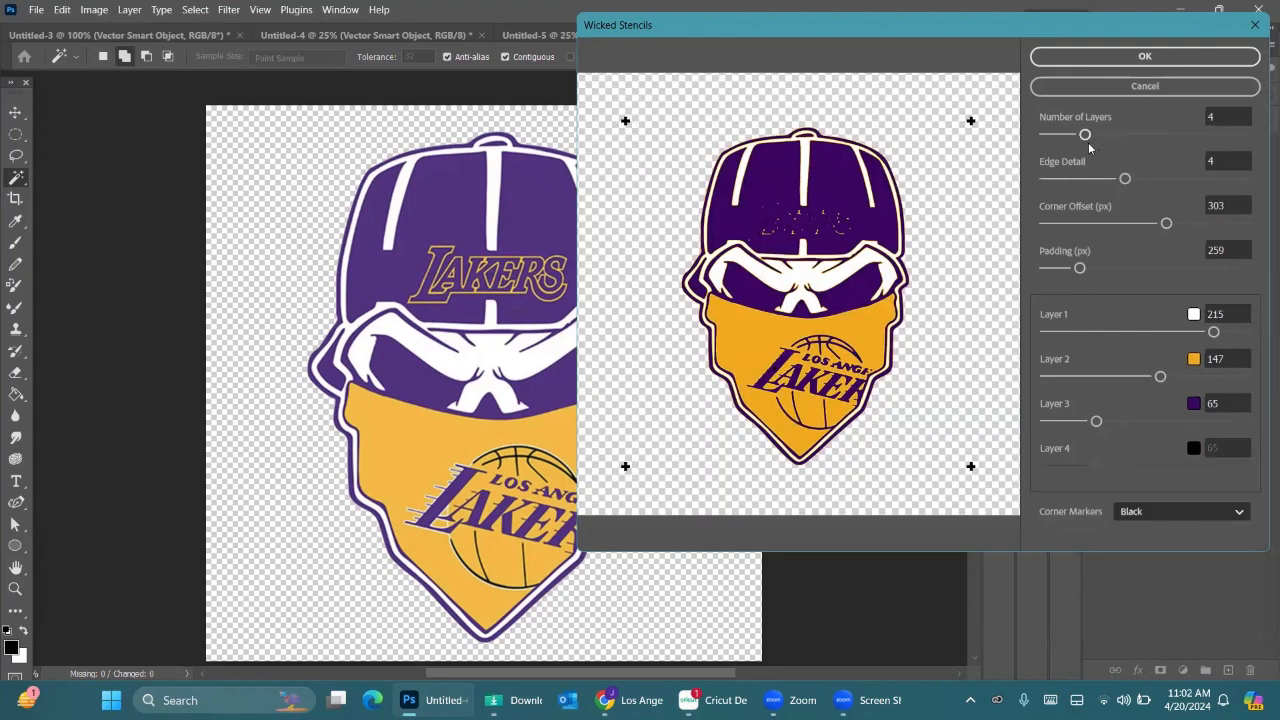
mouse_move(1090, 142)
mouse_down()
mouse_move(1131, 133)
mouse_move(1084, 140)
mouse_up()
Compare Edge Detail values of 0.5, 9.2 and 4.4, and set Edge Detail to 0 for the sharpest cap lettering.
drag(1129, 179, 1057, 185)
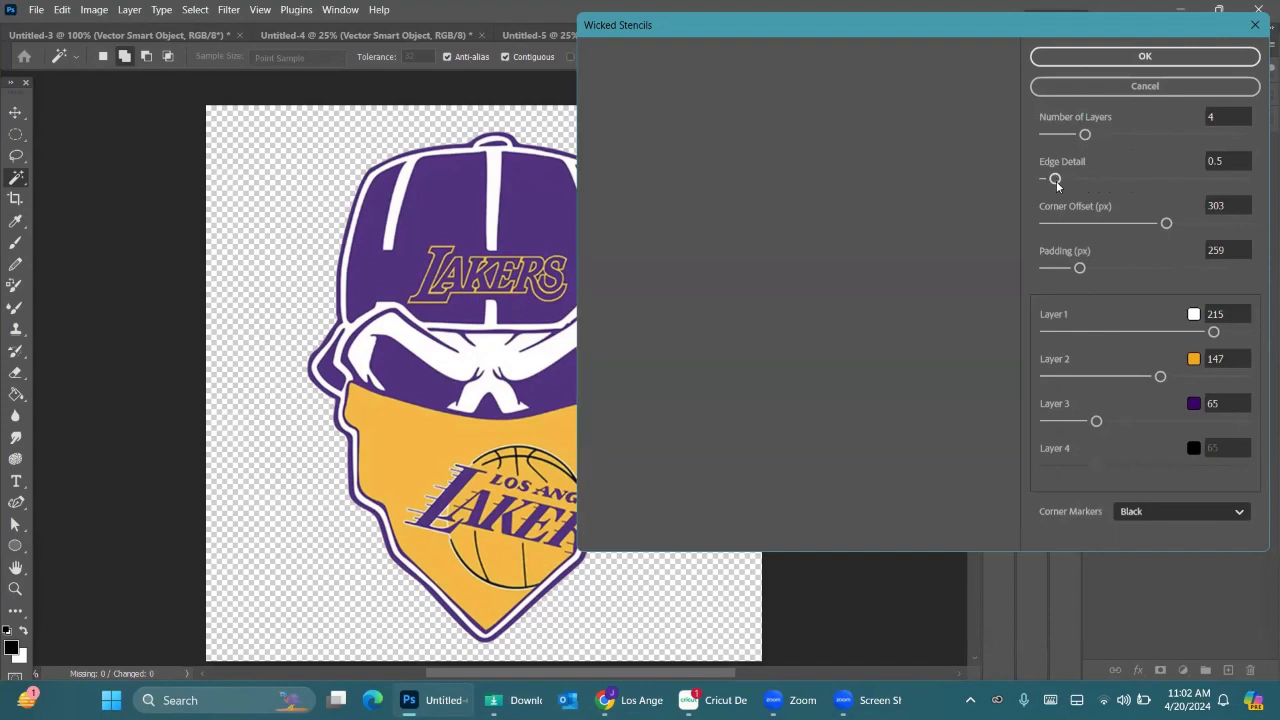
drag(1056, 182, 1231, 178)
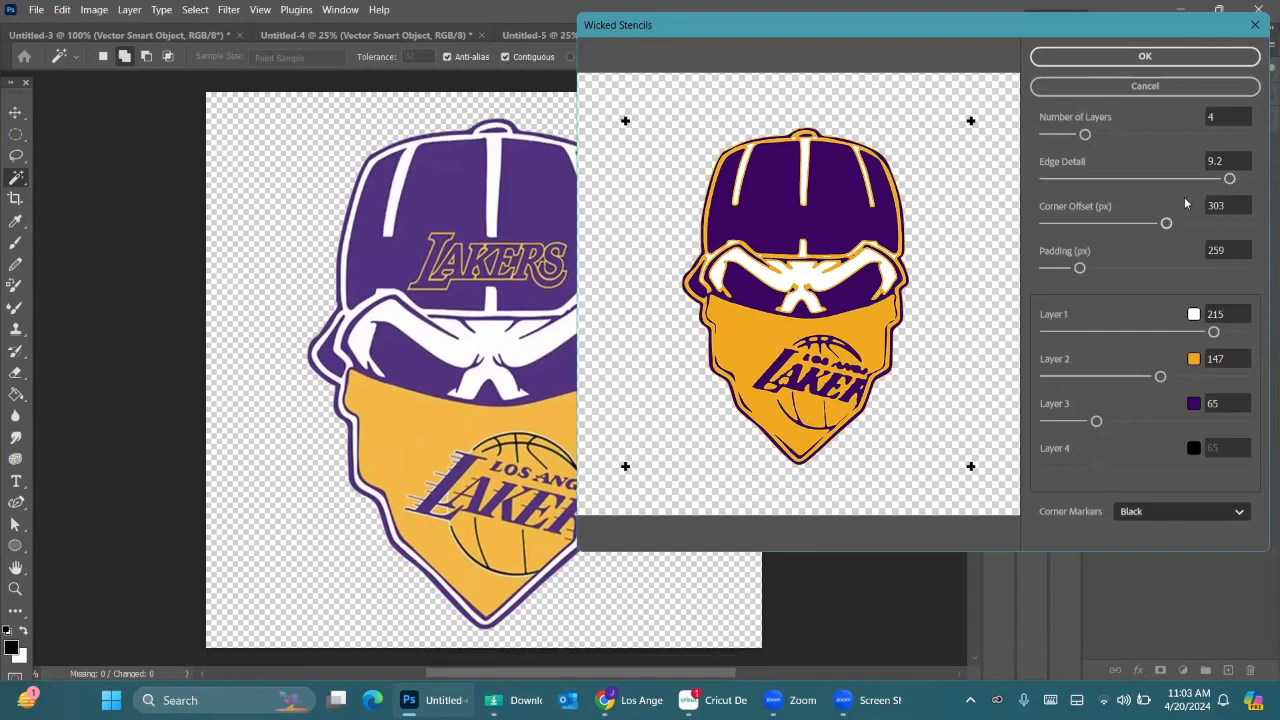
drag(1229, 178, 1135, 187)
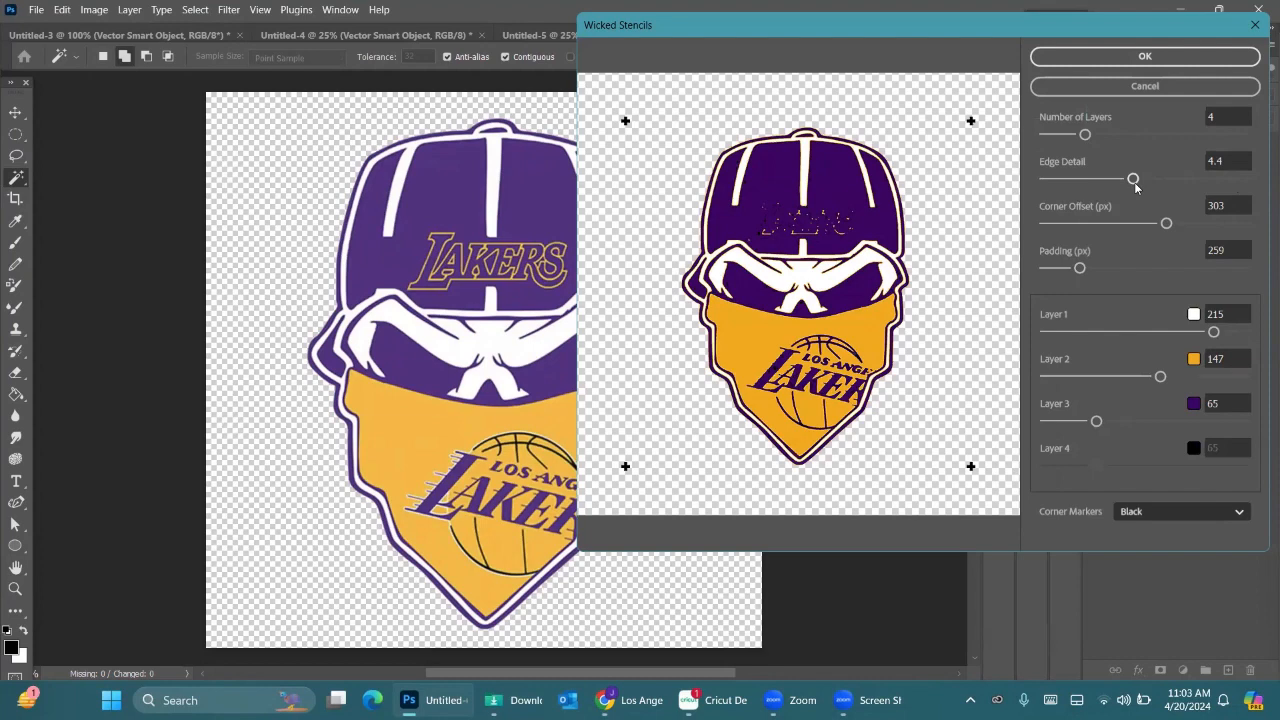
drag(1135, 186, 1123, 187)
drag(1104, 178, 1030, 176)
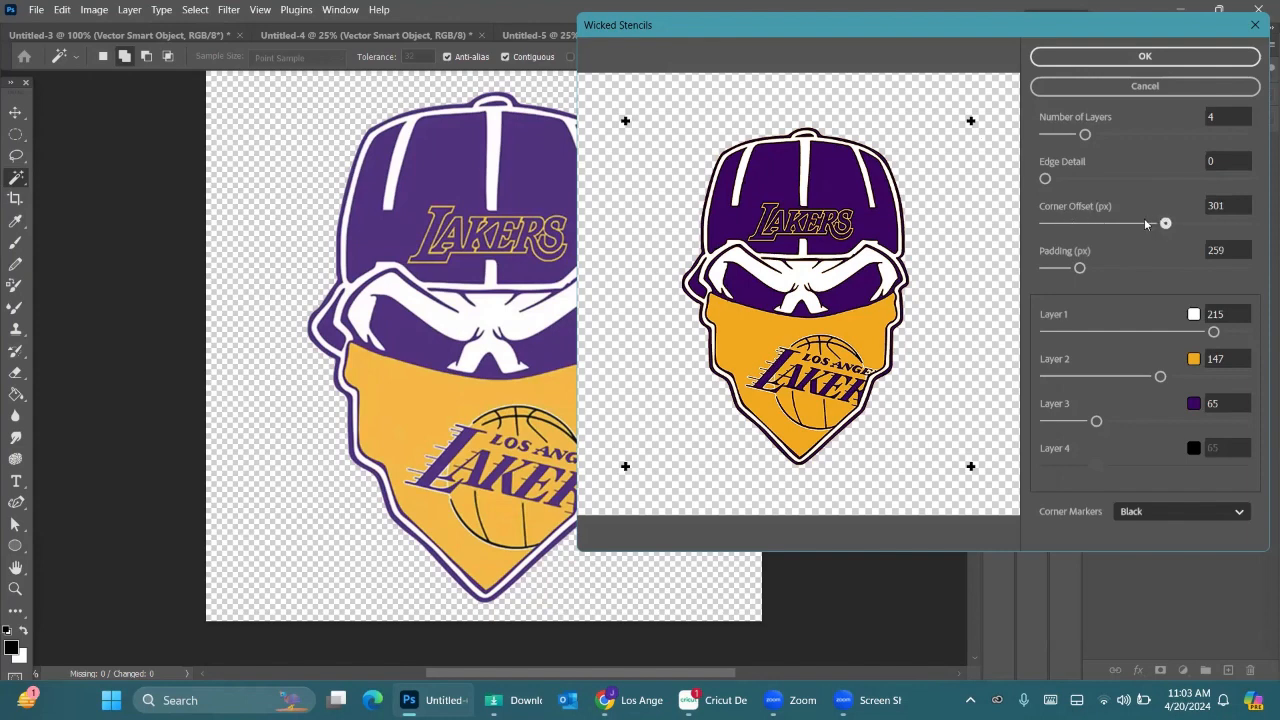
Try different corner marker distances and set the Corner Offset to 381 px.
drag(1098, 223, 1097, 223)
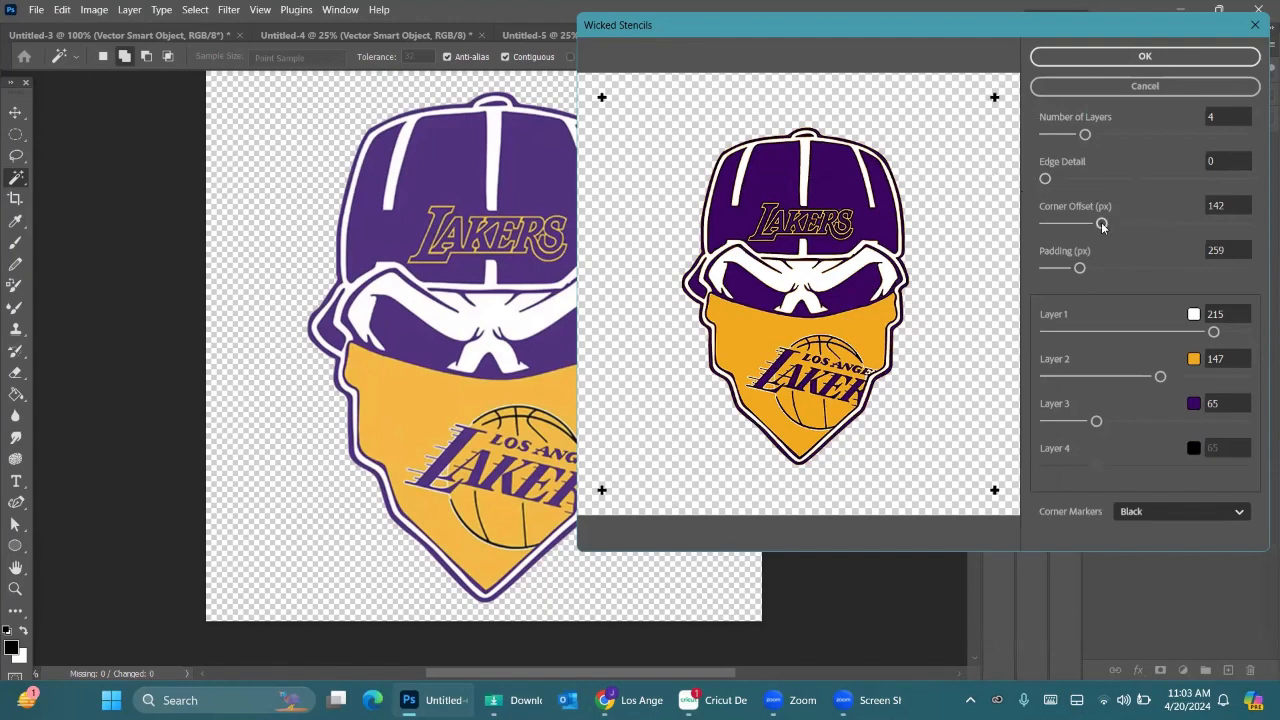
drag(1102, 224, 1044, 223)
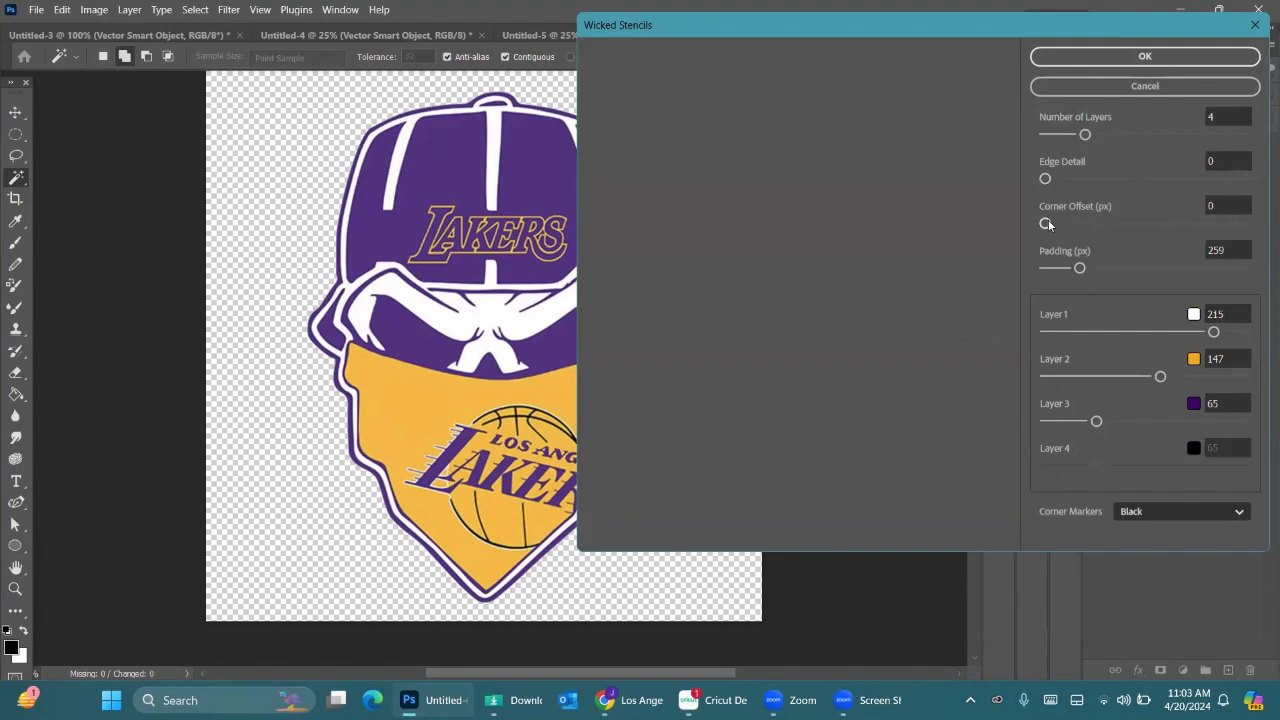
drag(1046, 224, 1095, 223)
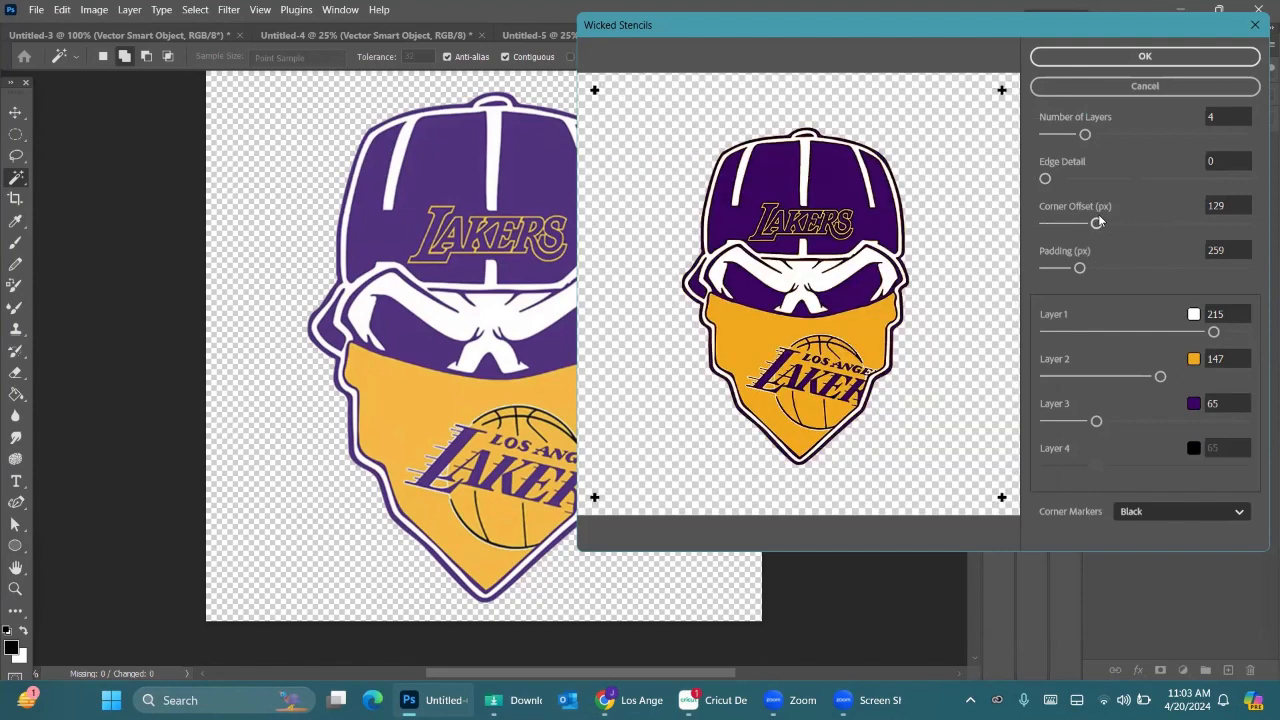
drag(1099, 222, 1185, 218)
drag(1185, 222, 1200, 222)
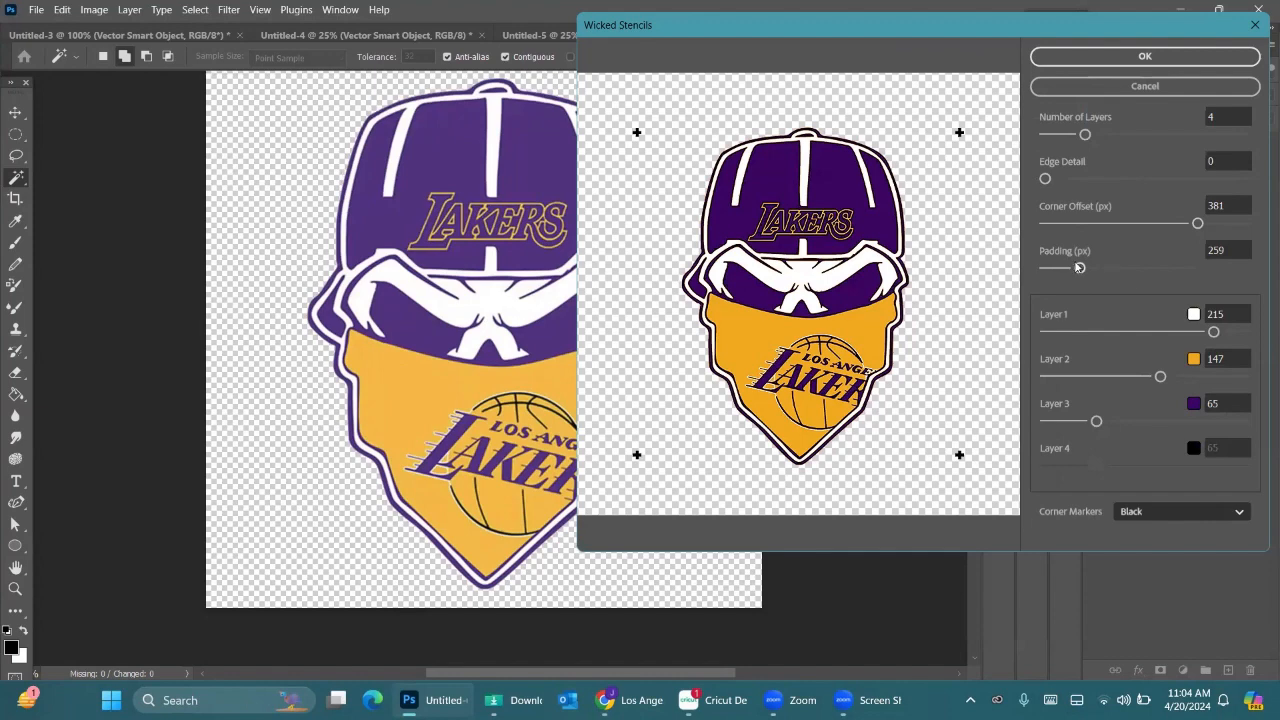
Test Padding at 906 px and 174 px, and set it to 311 px.
drag(1079, 267, 1166, 268)
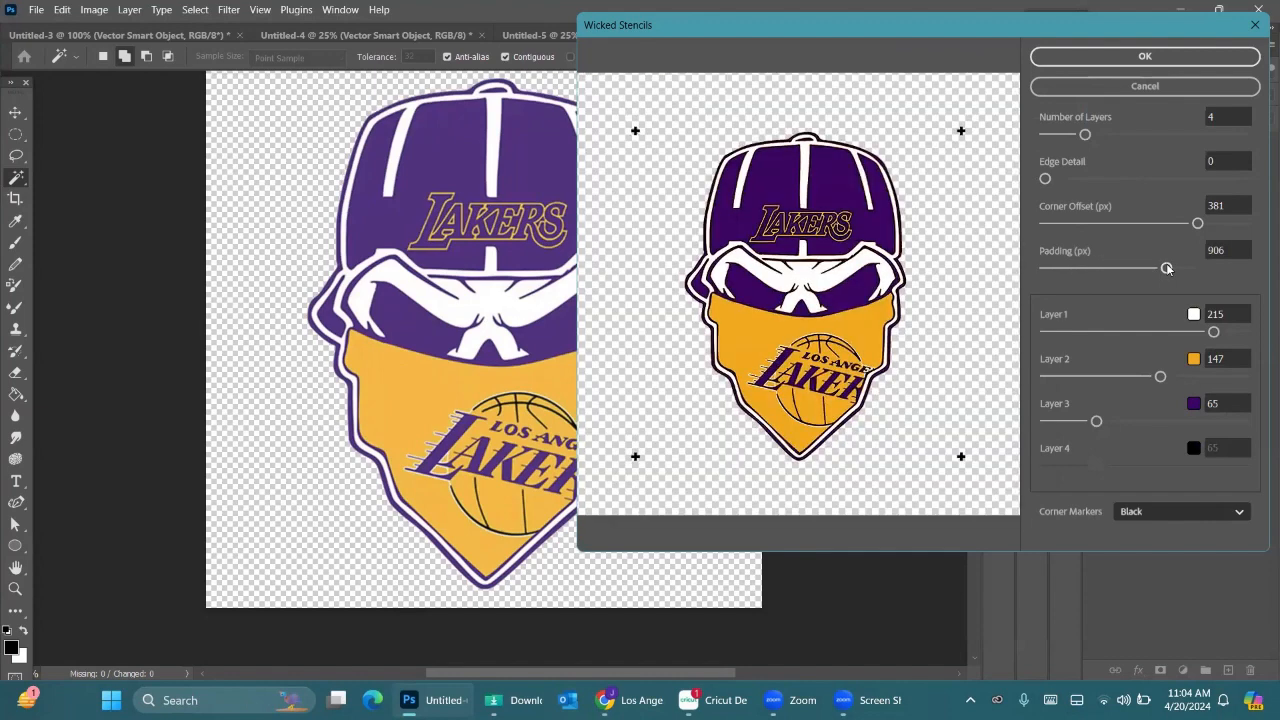
drag(1166, 268, 1069, 271)
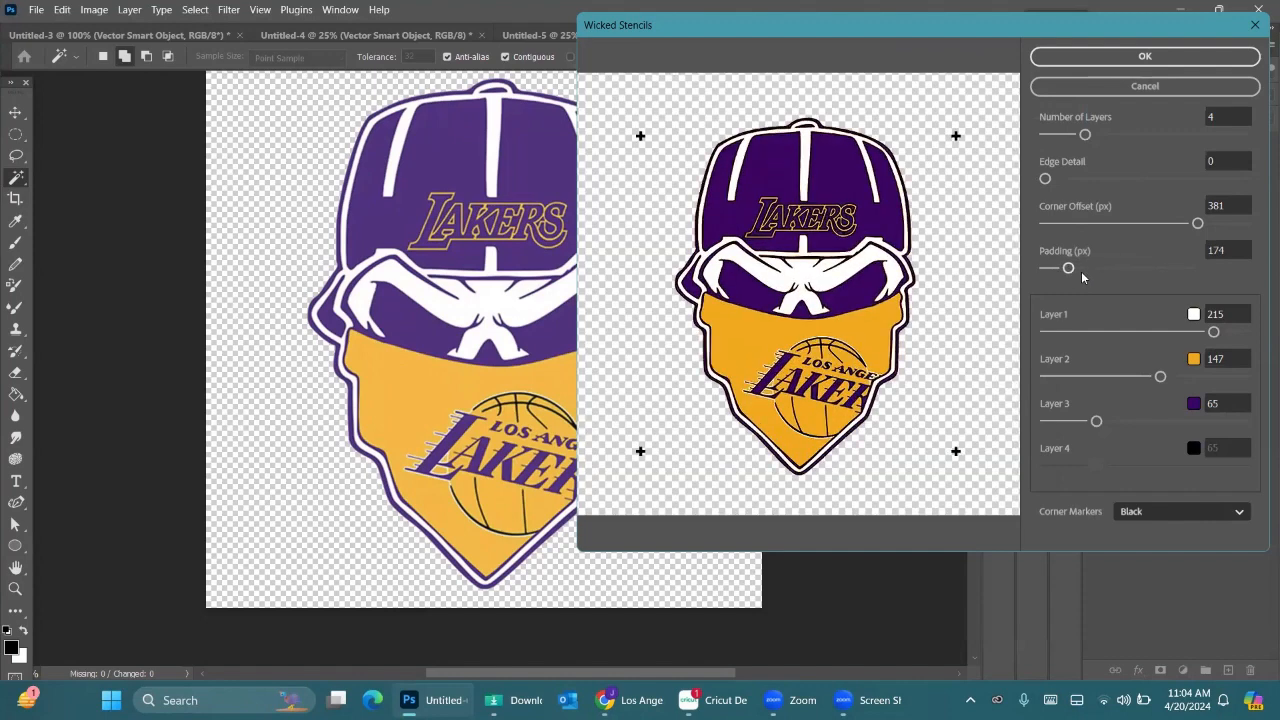
drag(1074, 271, 1087, 271)
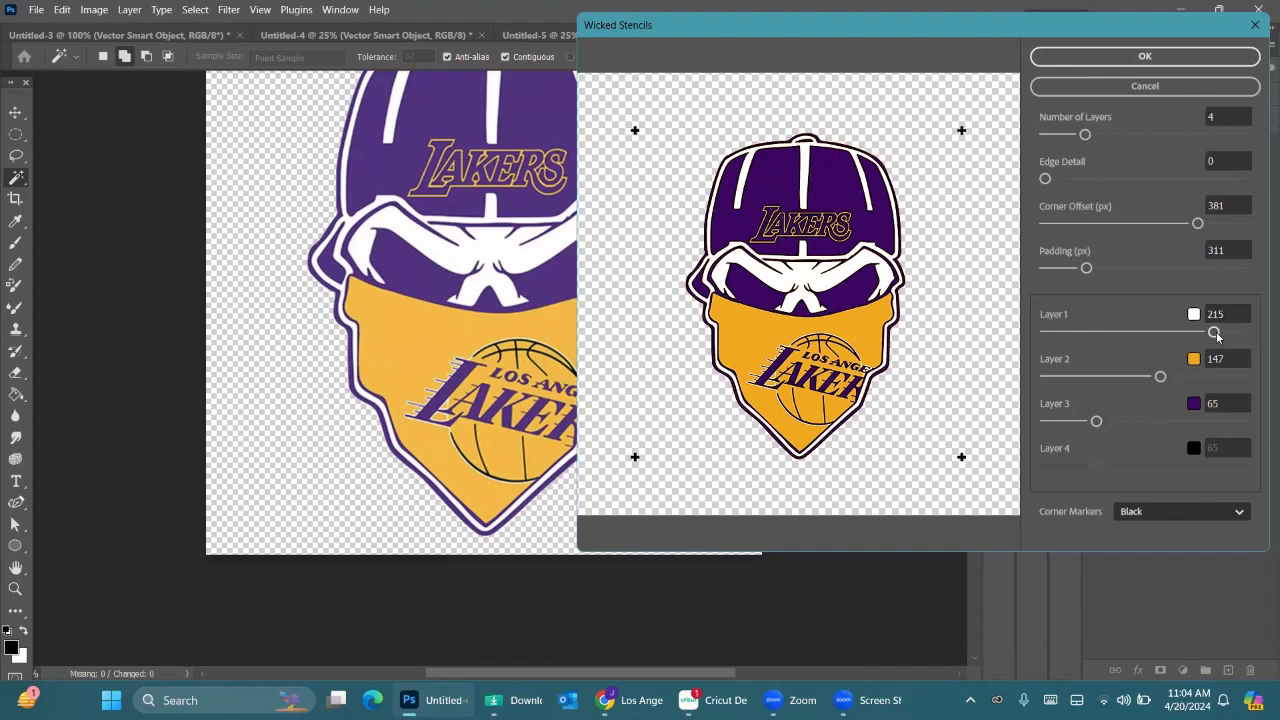
Try the Layer 1 threshold at 221, return it to 215, and set the Layer 3 threshold to 43.
mouse_move(1216, 331)
mouse_down()
mouse_move(1233, 331)
mouse_move(1221, 332)
mouse_up()
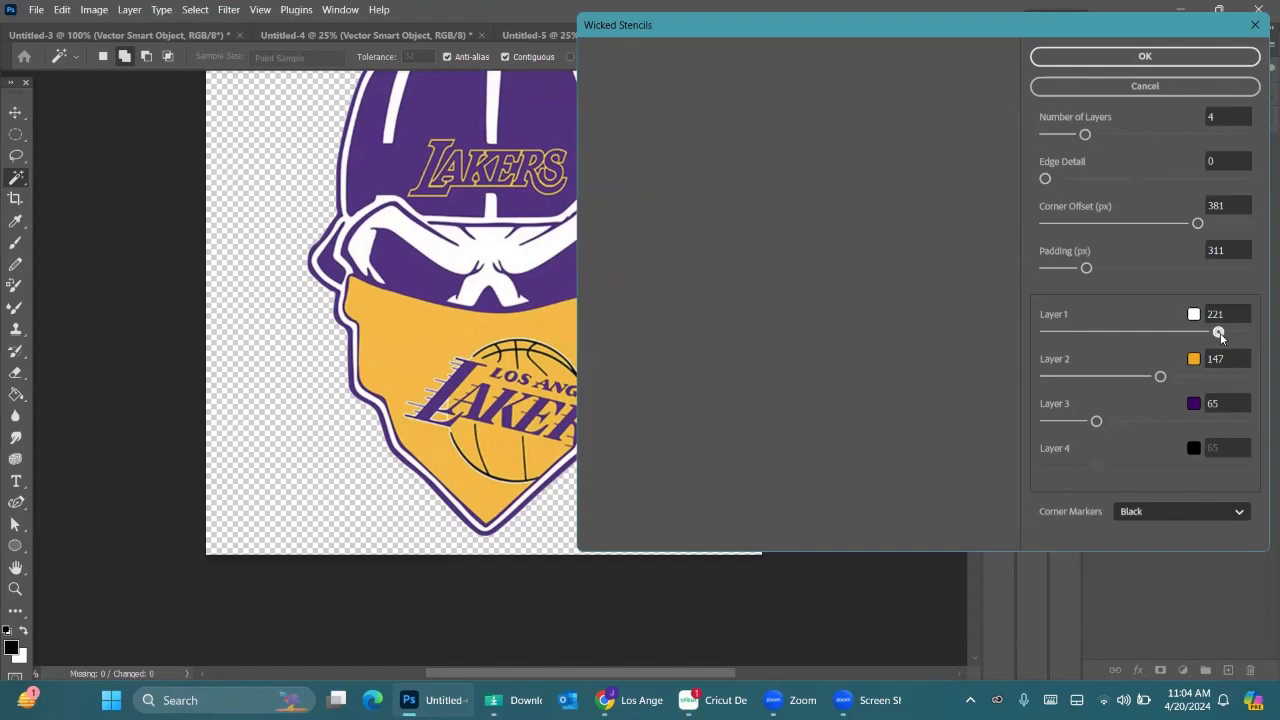
drag(1221, 337, 1217, 338)
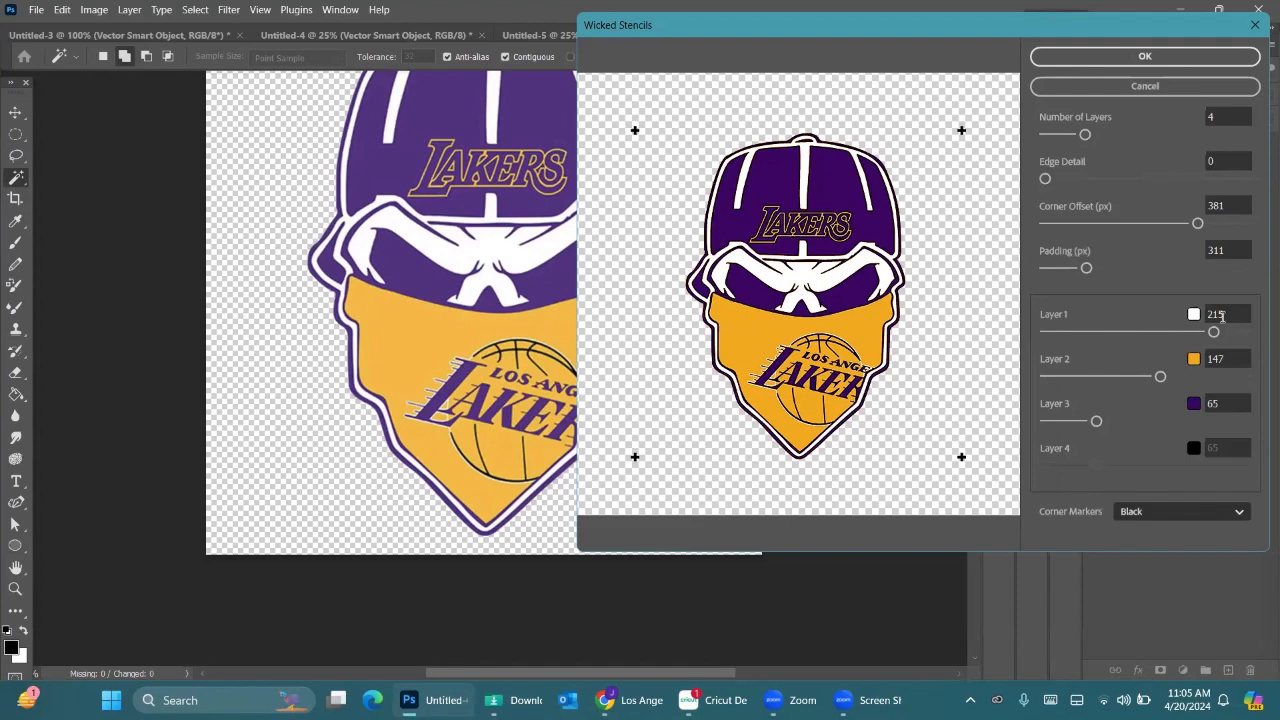
mouse_move(1097, 421)
mouse_down()
mouse_move(1045, 420)
mouse_move(1089, 432)
mouse_up()
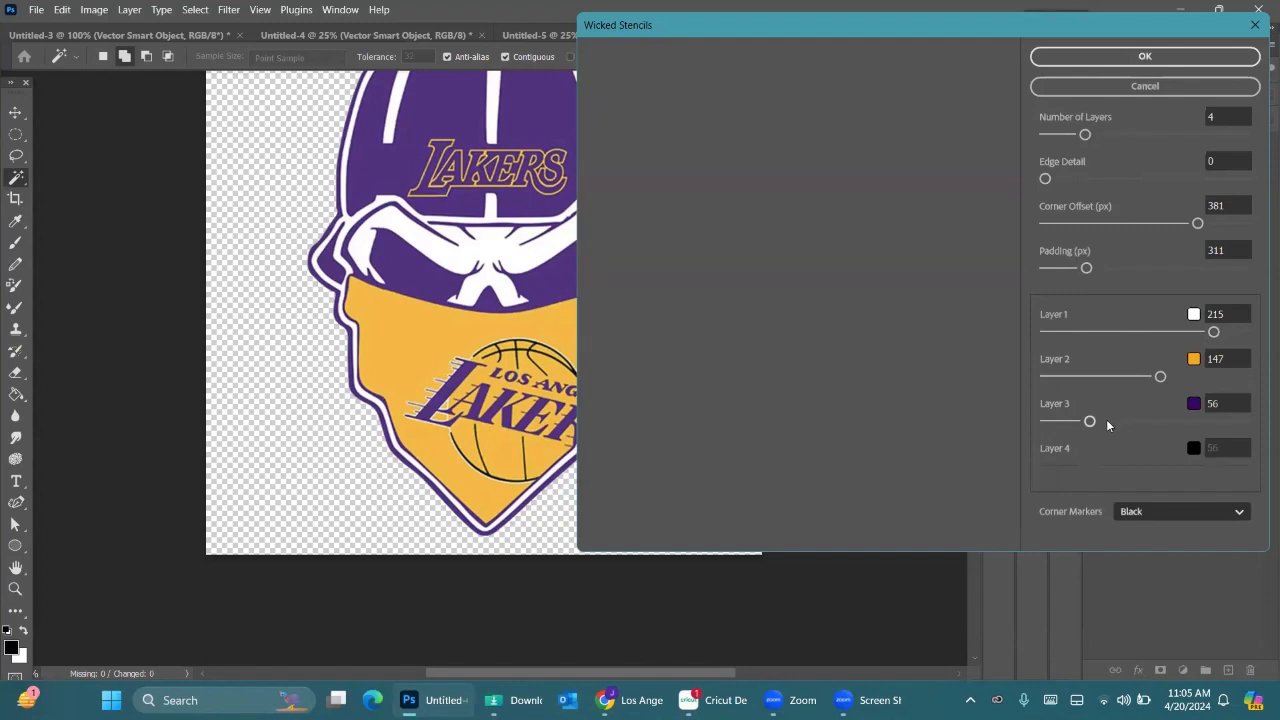
drag(1096, 422, 1105, 422)
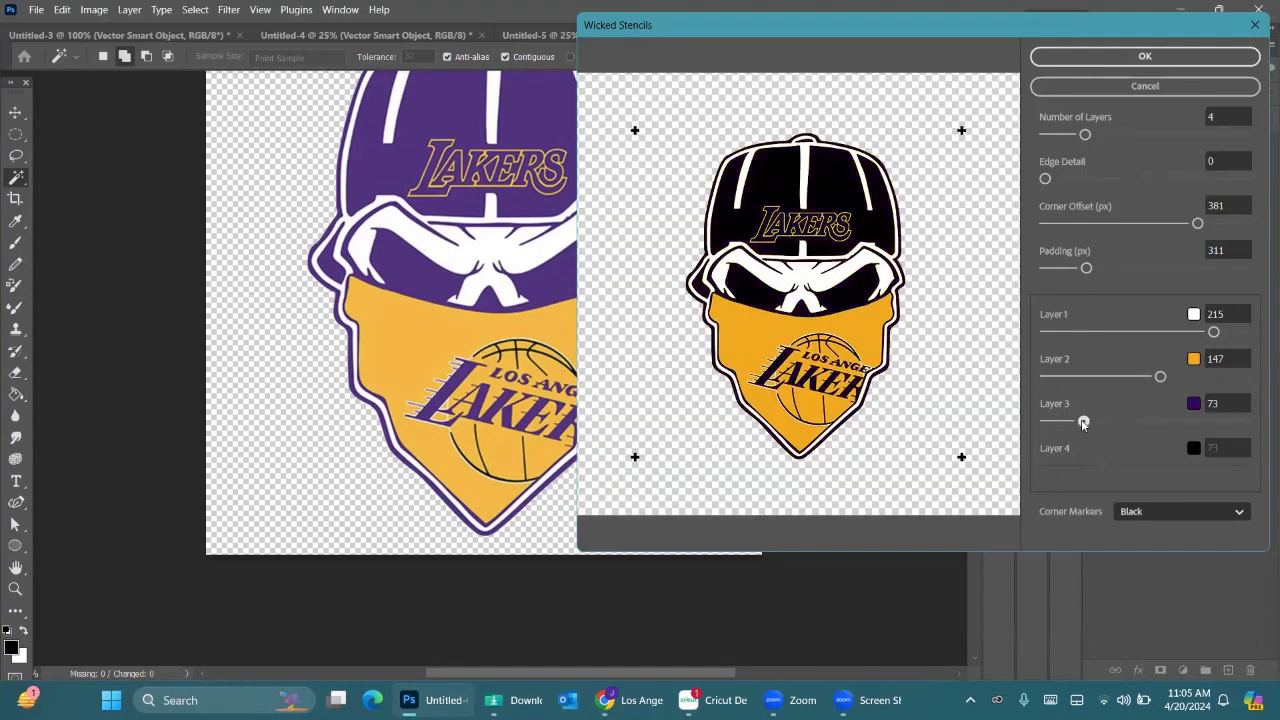
drag(1083, 421, 1079, 421)
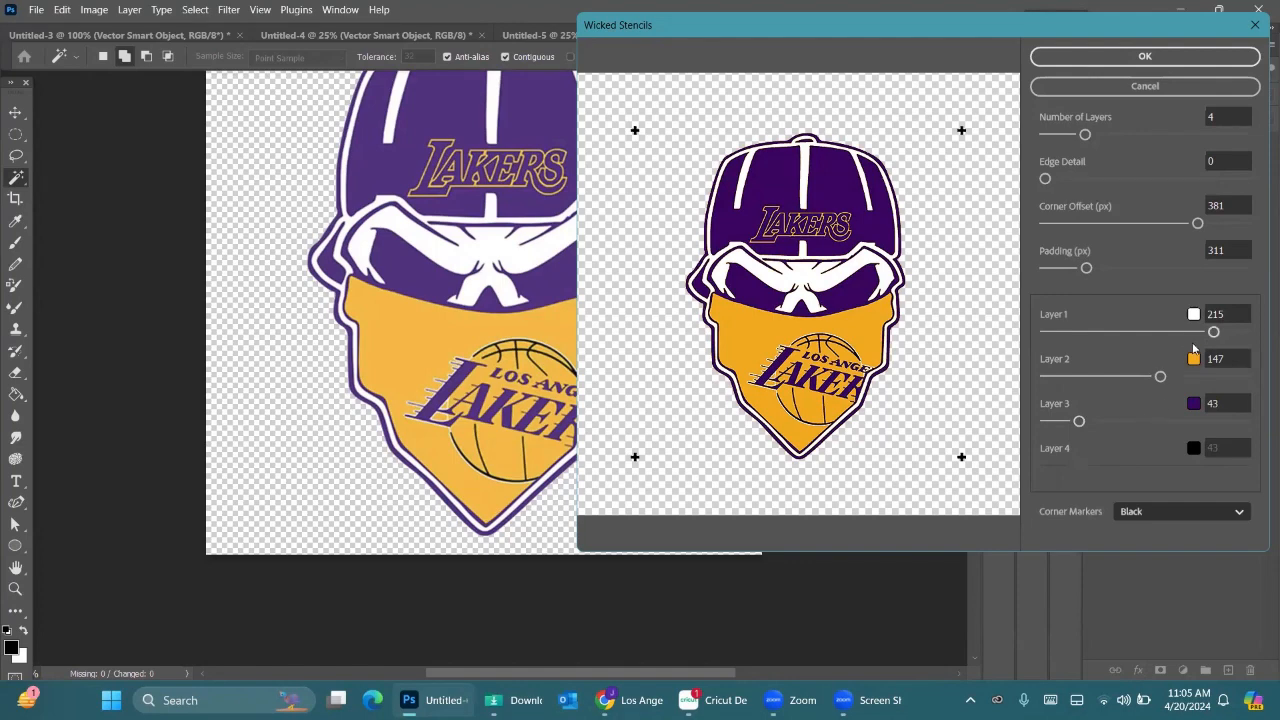
Test the Layer 1 threshold from 26 up to 255 and set it to 218.
drag(1213, 332, 1066, 336)
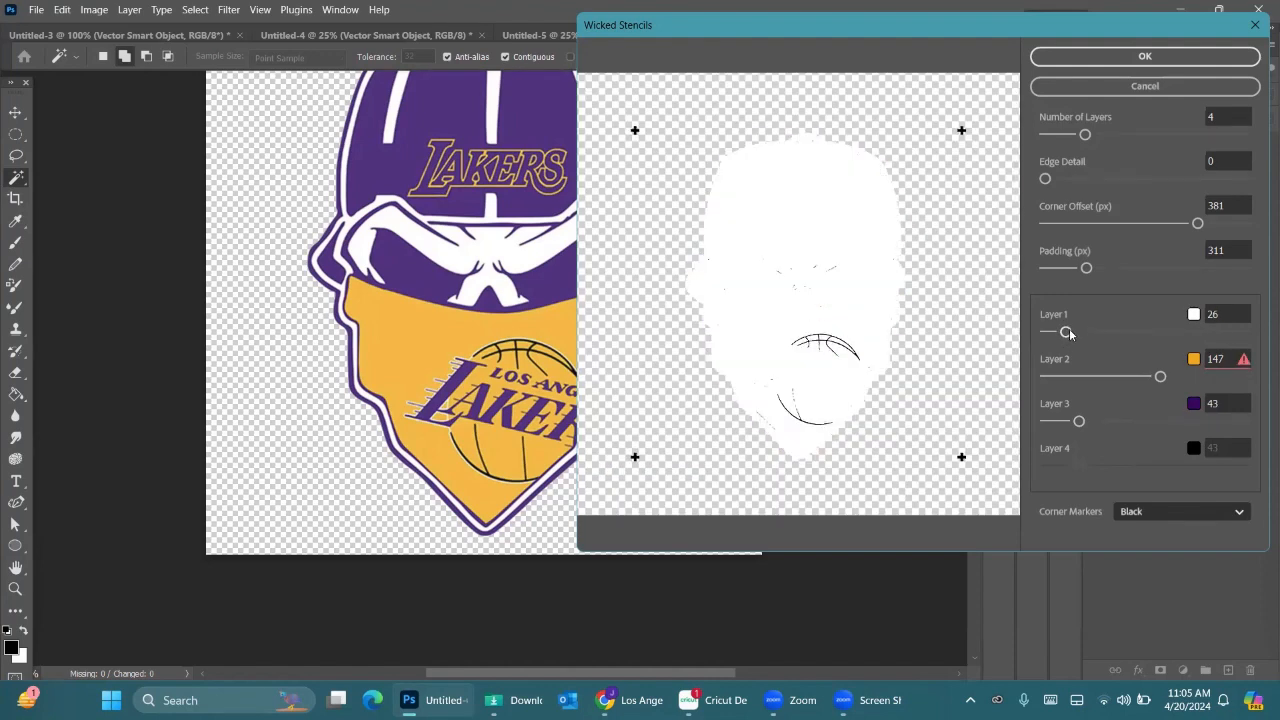
drag(1068, 334, 1246, 331)
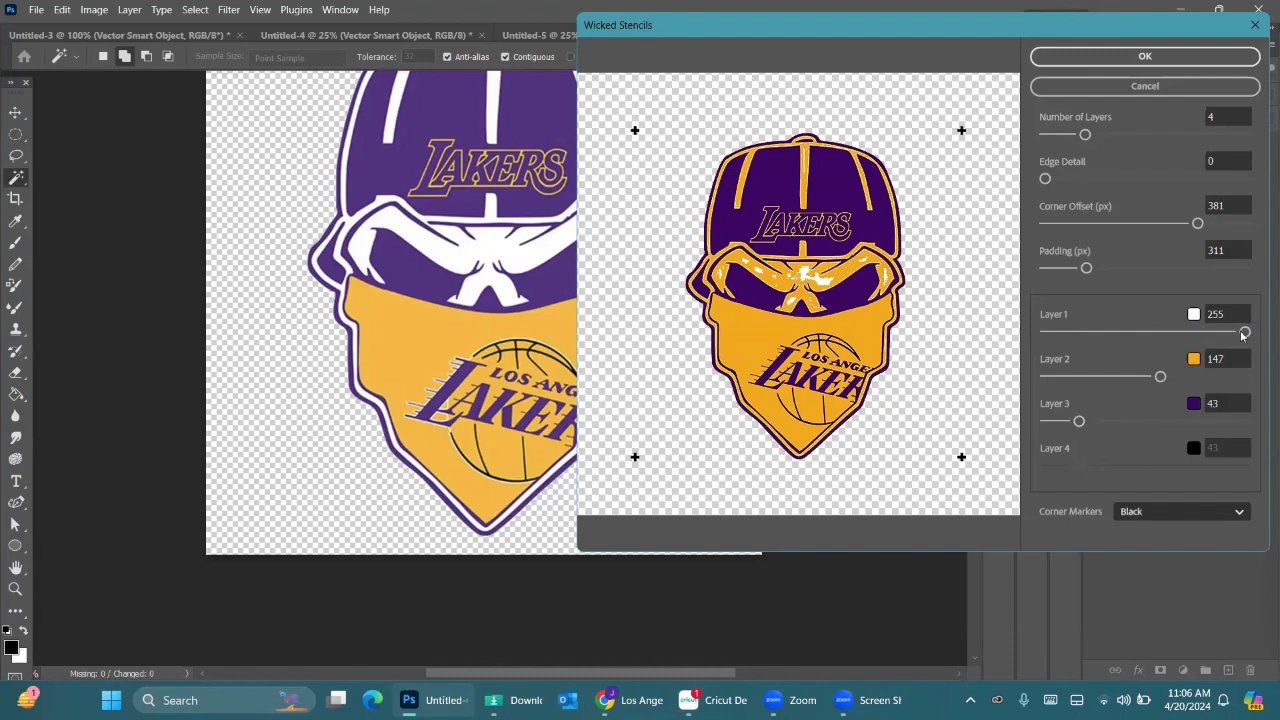
click(1204, 331)
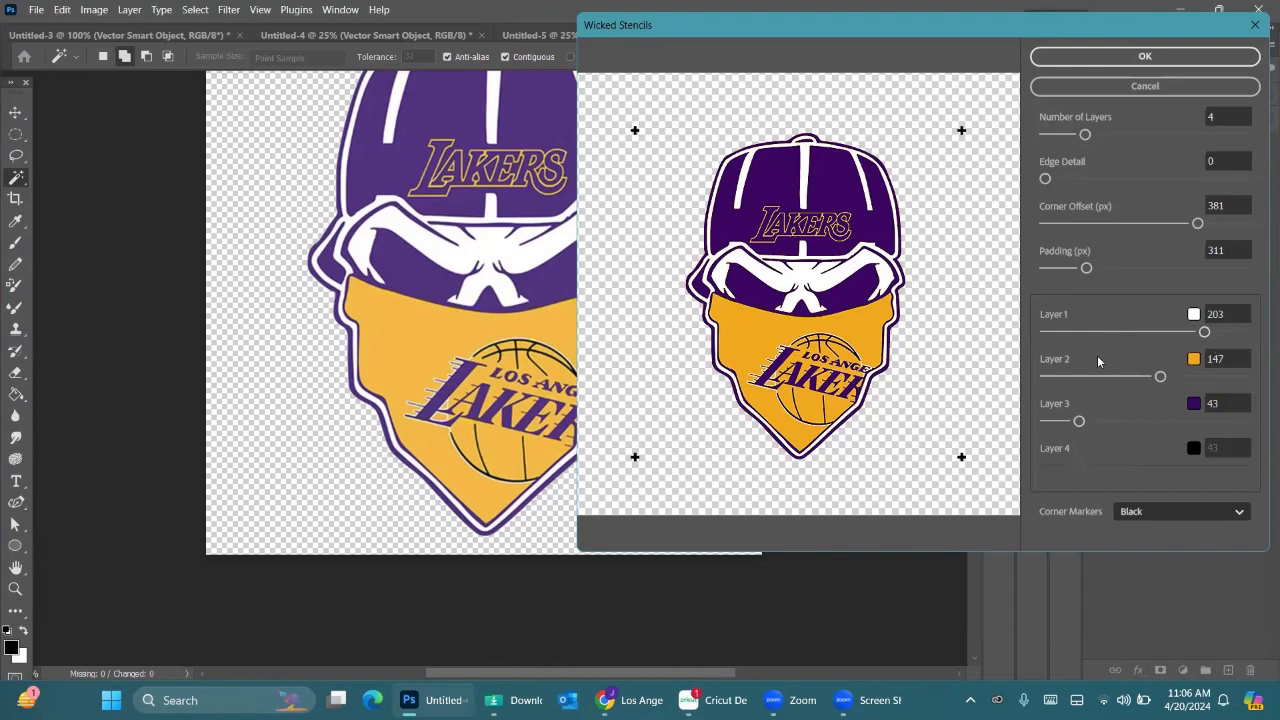
click(1222, 332)
click(1209, 332)
click(1216, 332)
Test the Layer 2 threshold at 255, 165 and 145, and set it to 139 so the orange details fill in.
drag(1165, 376, 1254, 377)
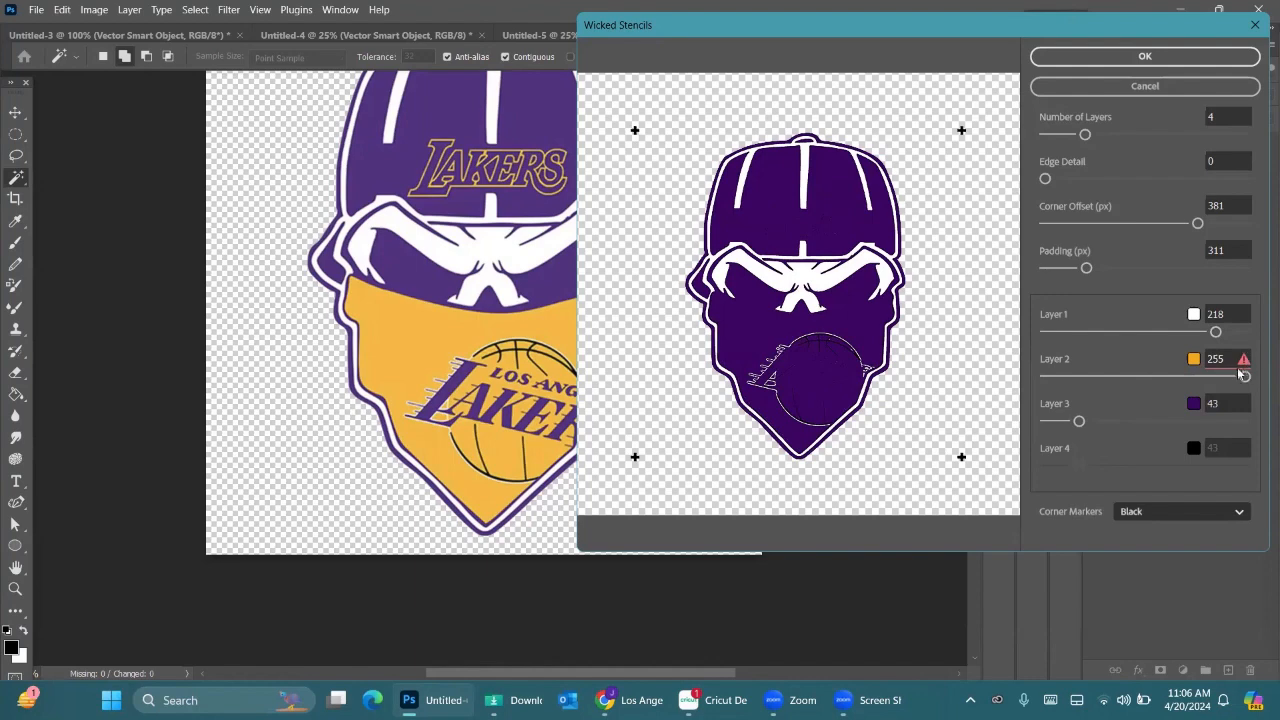
mouse_move(1240, 378)
mouse_down()
mouse_move(1197, 376)
mouse_move(1224, 372)
mouse_up()
drag(1220, 380, 1174, 383)
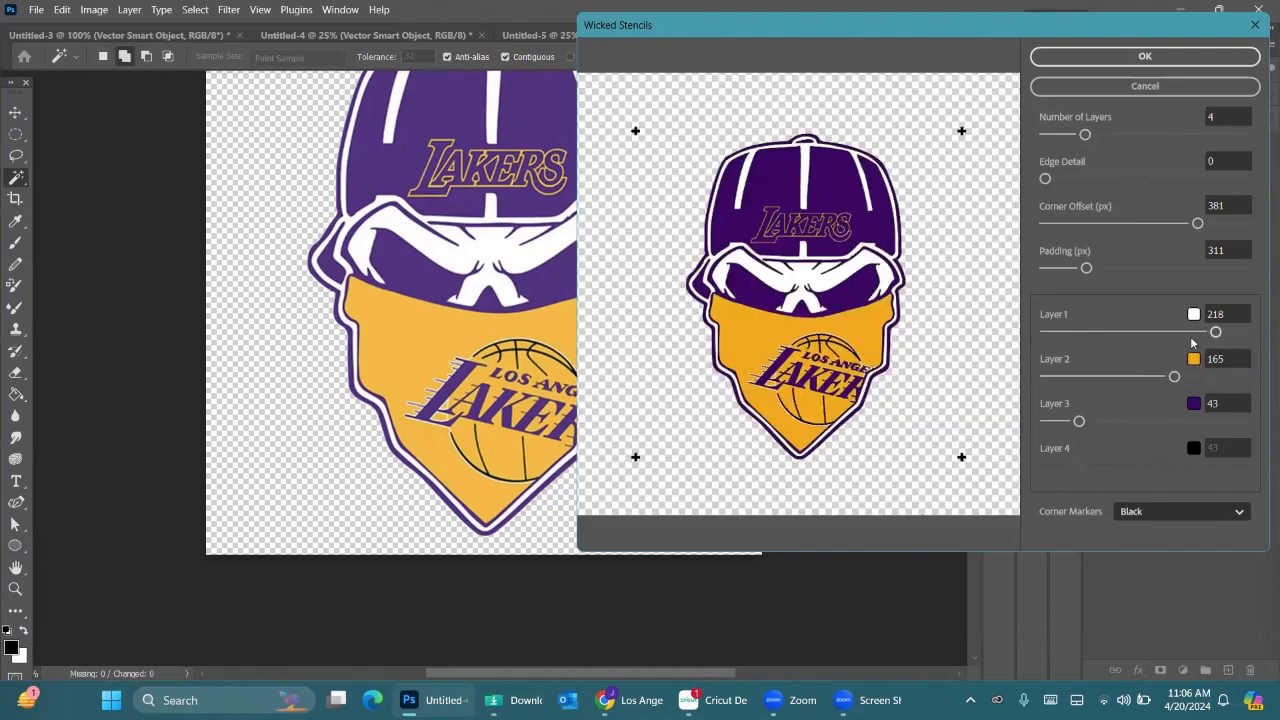
click(1151, 377)
click(1159, 377)
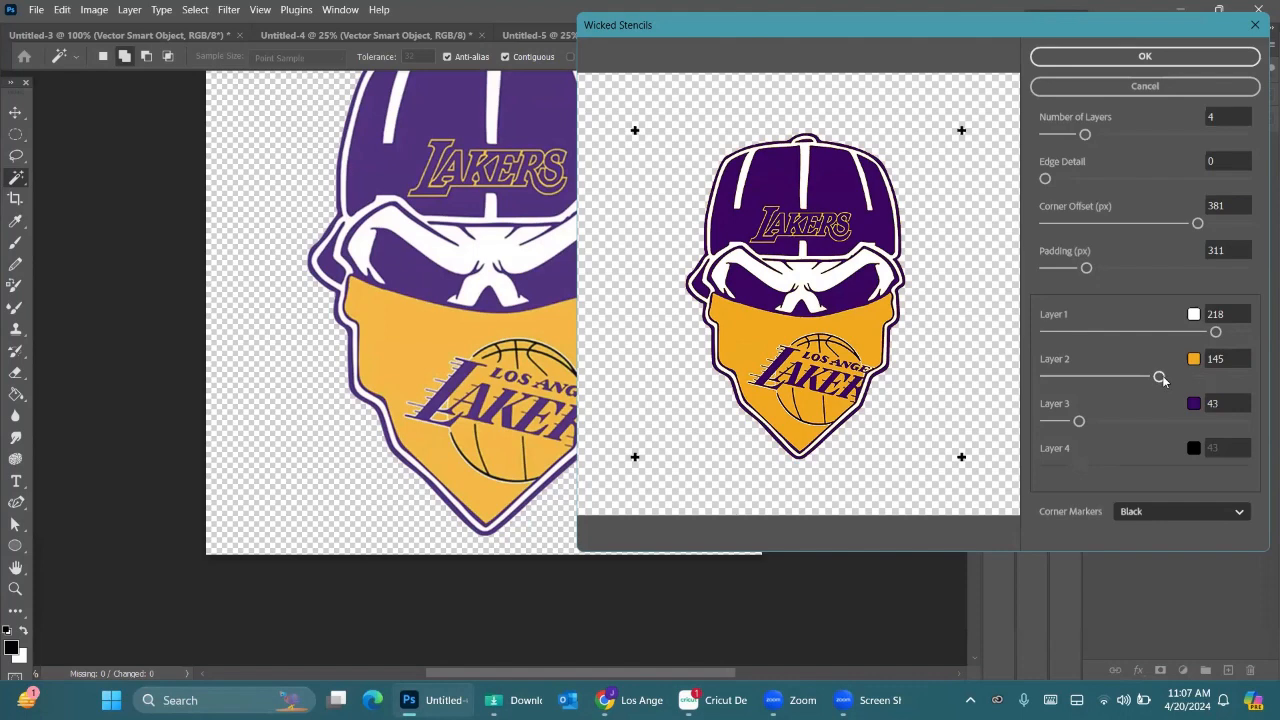
click(1165, 377)
click(1155, 377)
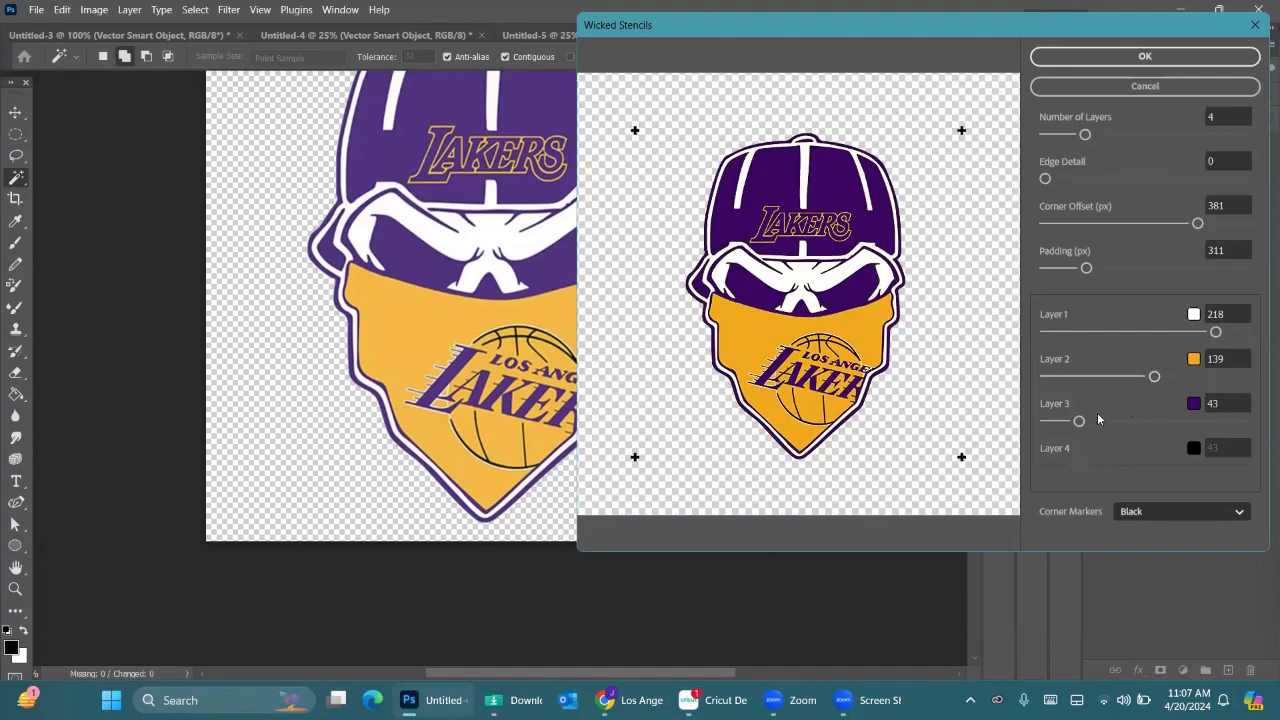
Test the Layer 3 threshold at 179, lower it to slightly under 54 to keep the cap purple, and generate the stencil layers.
drag(1078, 421, 1179, 418)
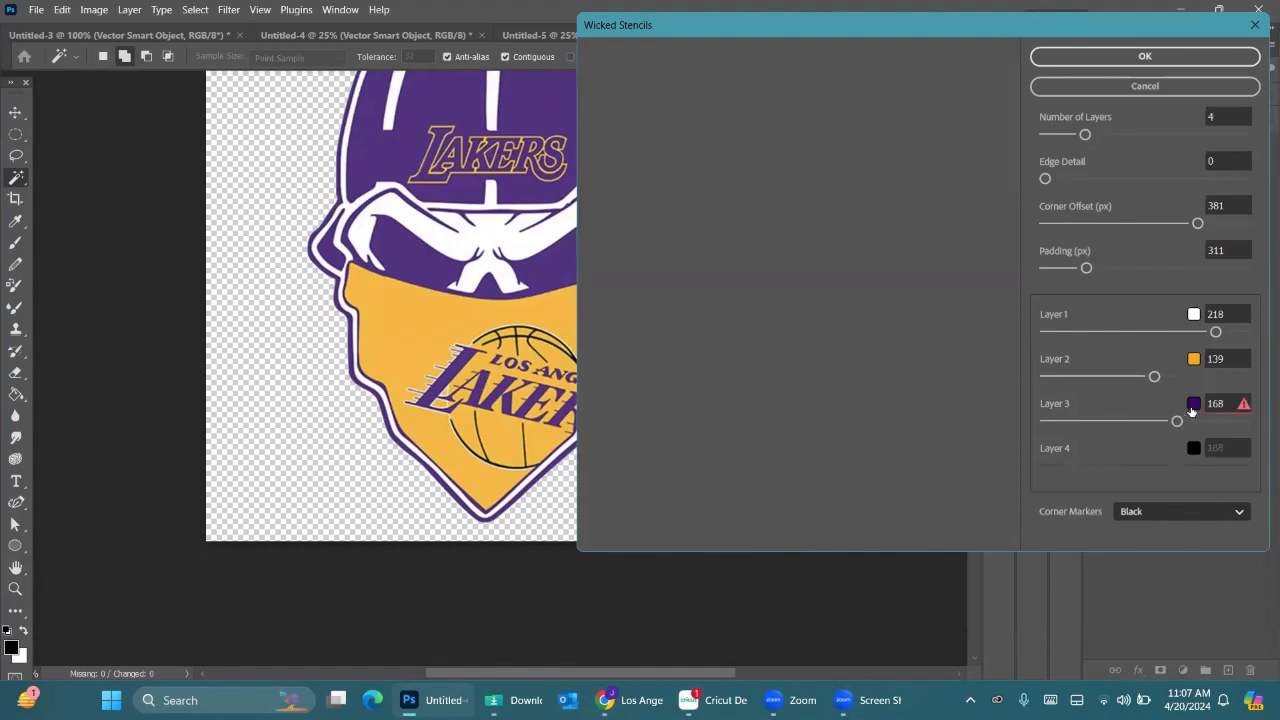
click(1189, 419)
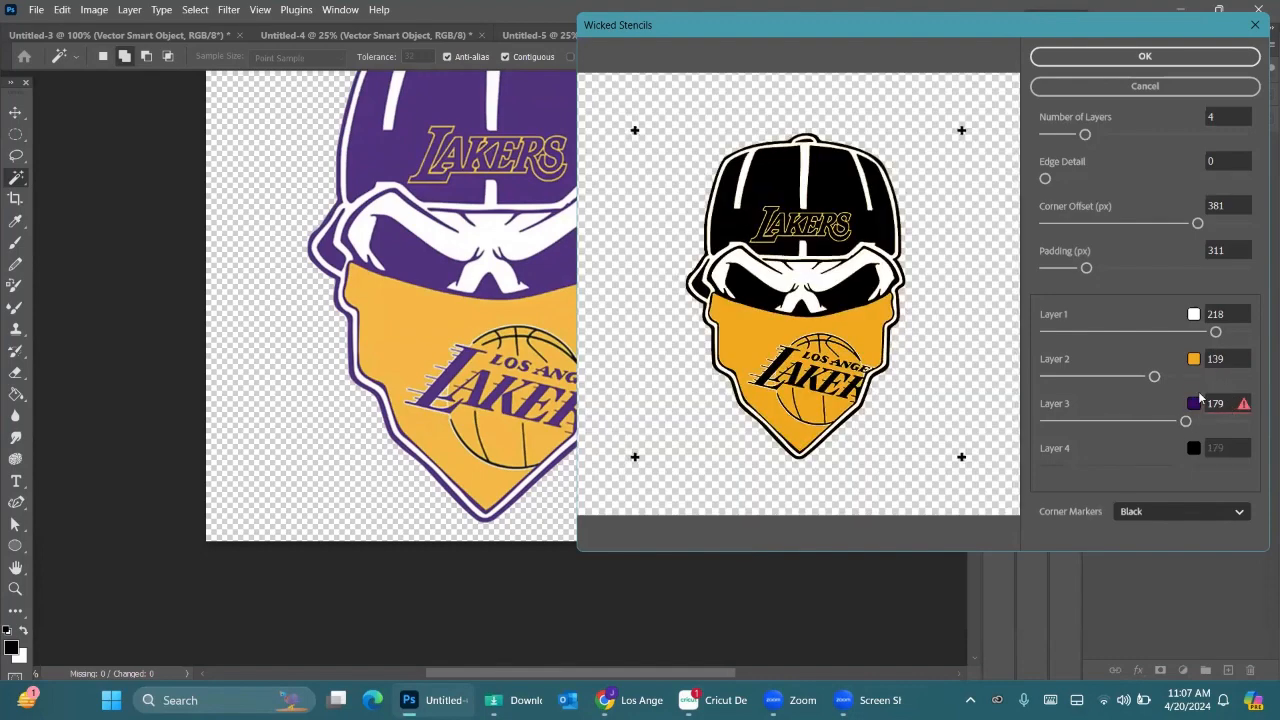
drag(1131, 424, 1092, 429)
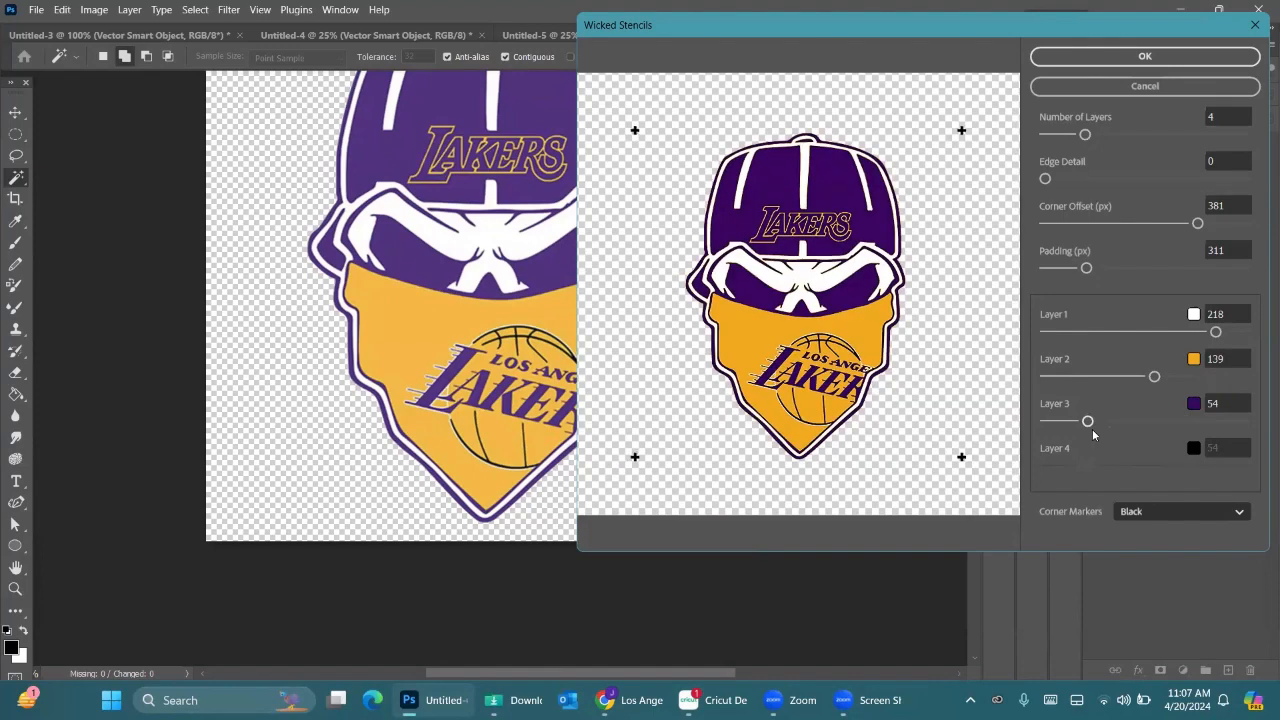
drag(1092, 429, 1081, 424)
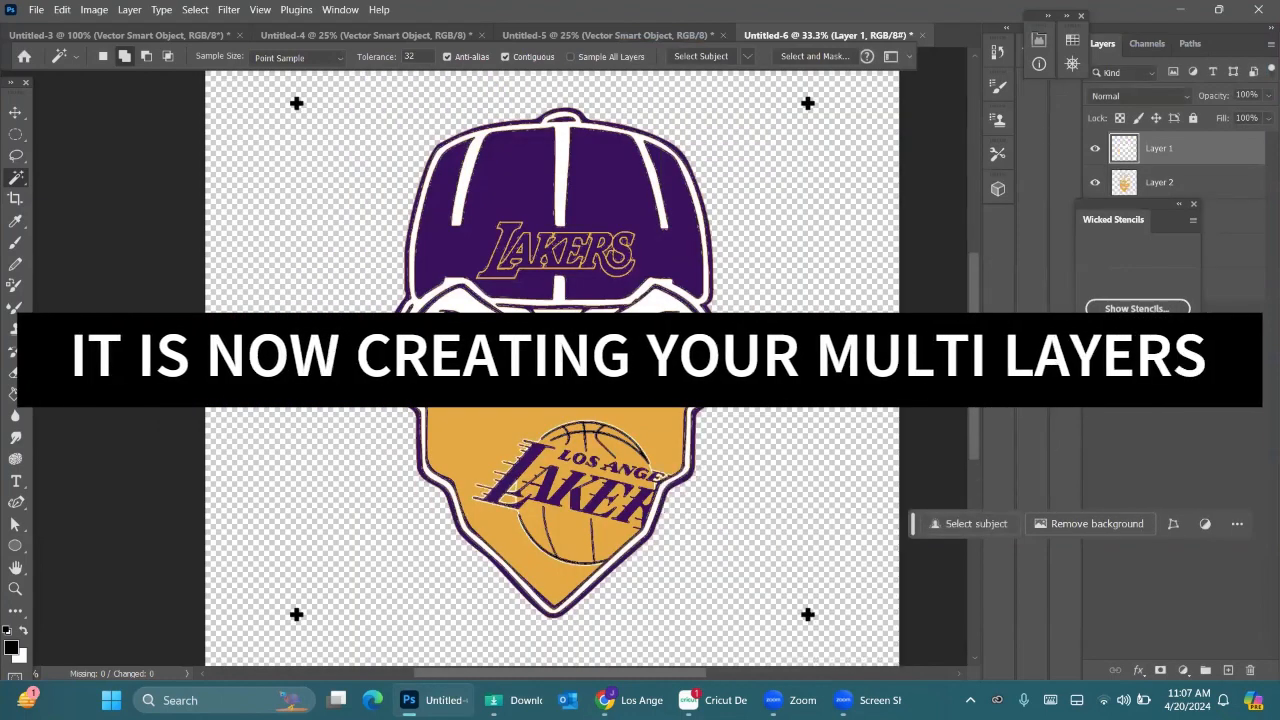
Move the Wicked Stencils panel clear of the generated layers in the layer list and deselect all layers.
drag(1137, 221, 1148, 359)
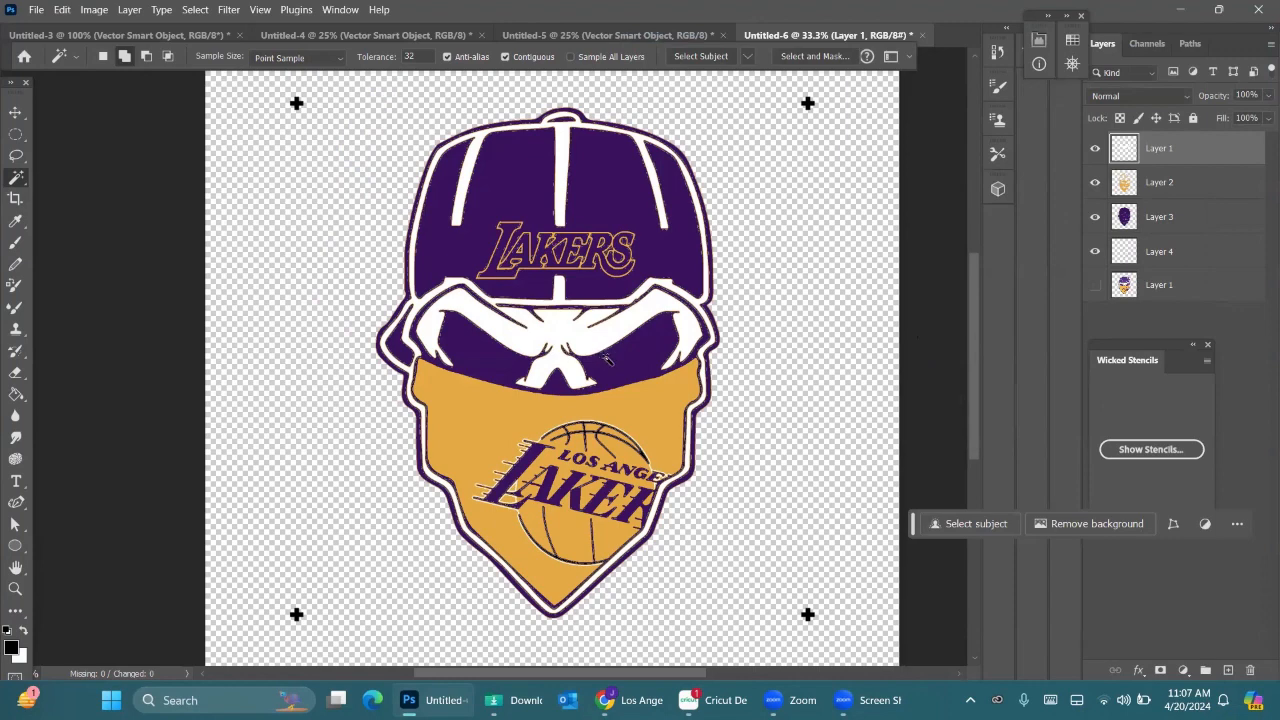
click(1120, 318)
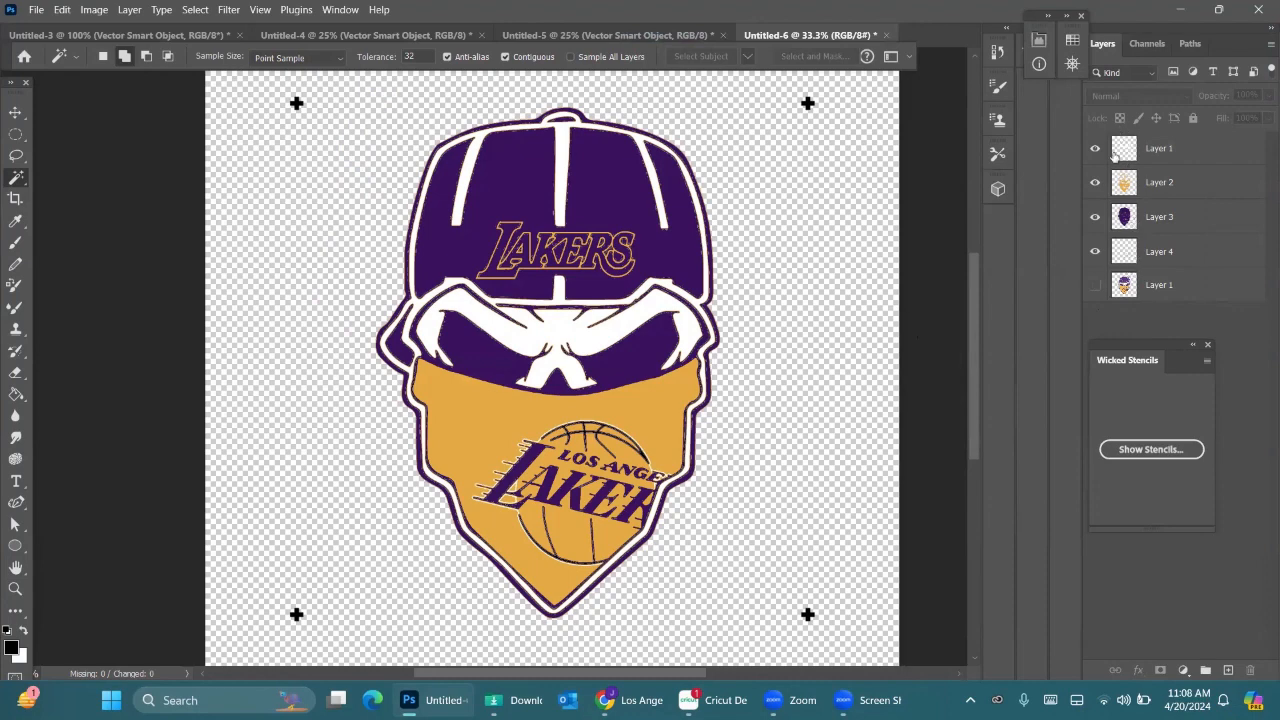
Select the four generated stencil layers, Layer 1 through Layer 4, leaving out the hidden original image layer.
click(845, 276)
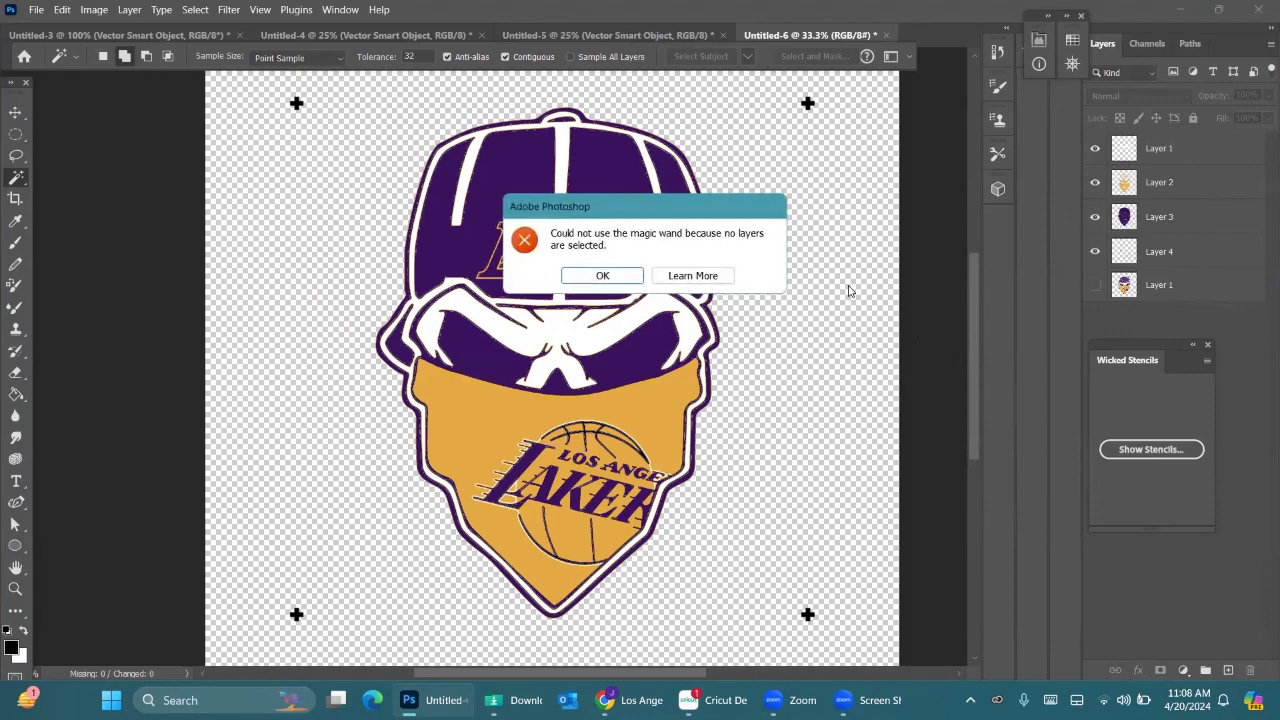
click(602, 277)
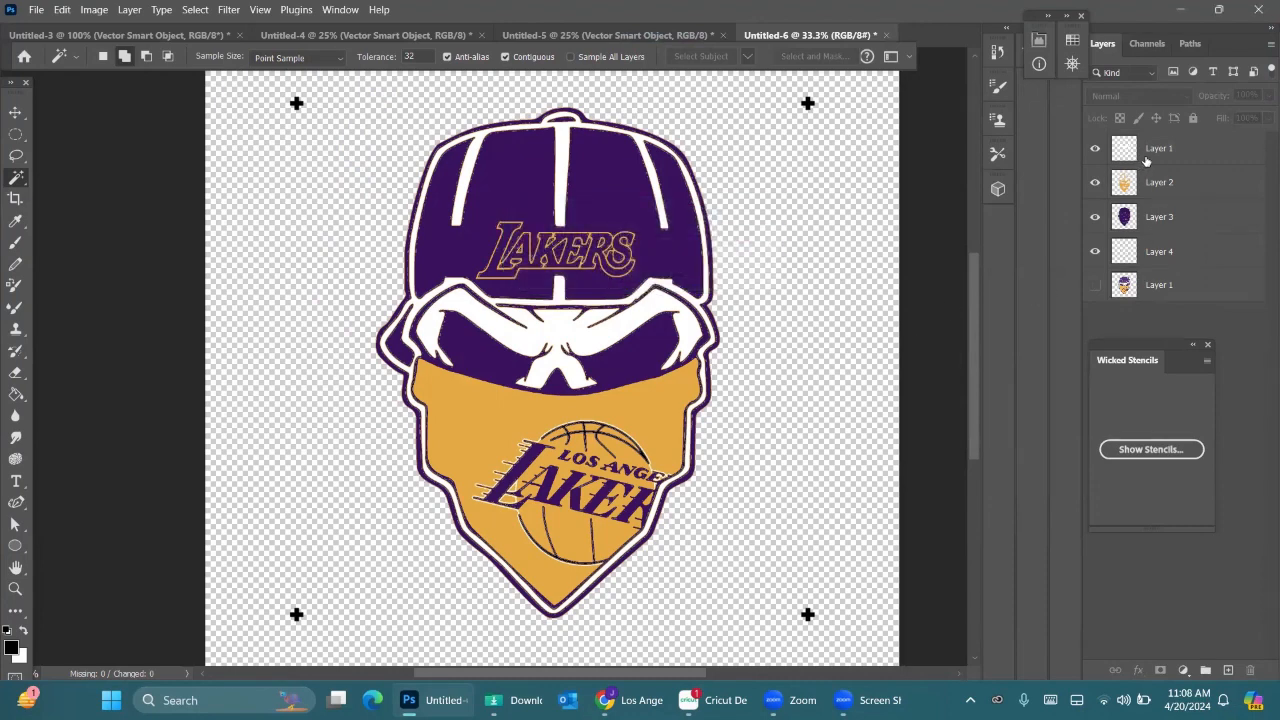
click(1150, 152)
shift+click(1153, 184)
shift+click(1155, 220)
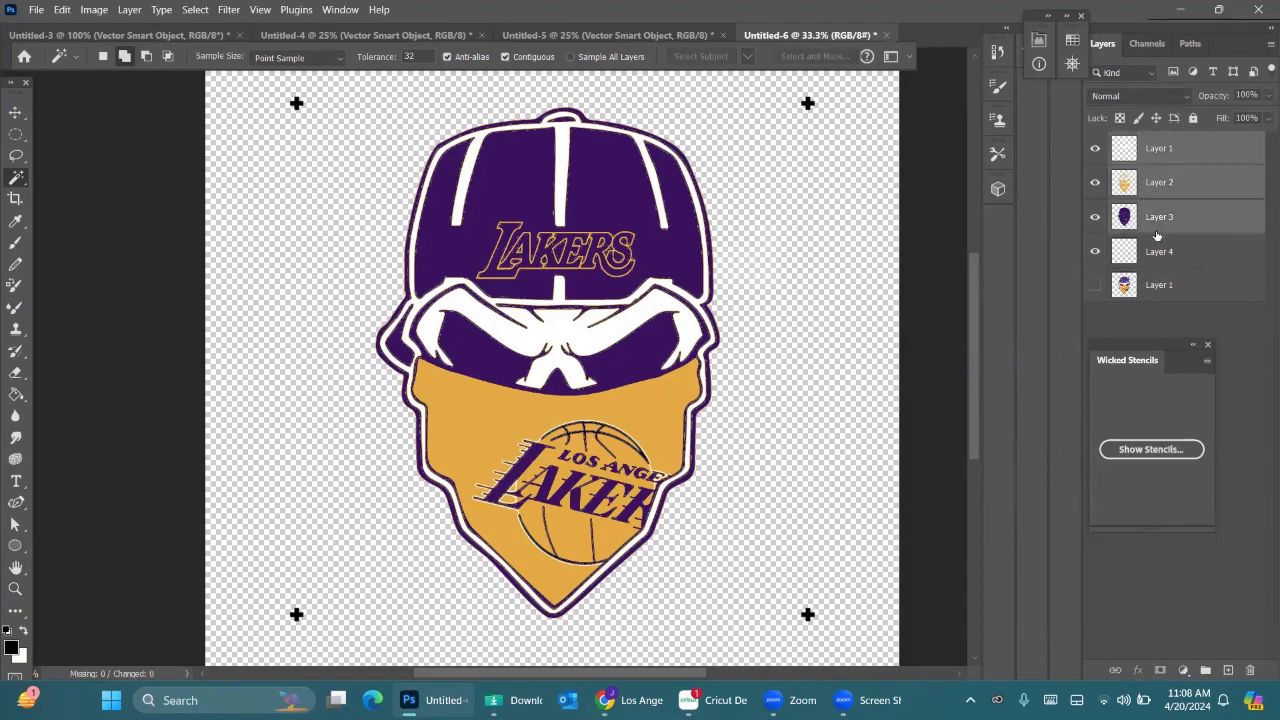
shift+click(1155, 255)
Resize the image to 50 percent of its width and height.
click(93, 10)
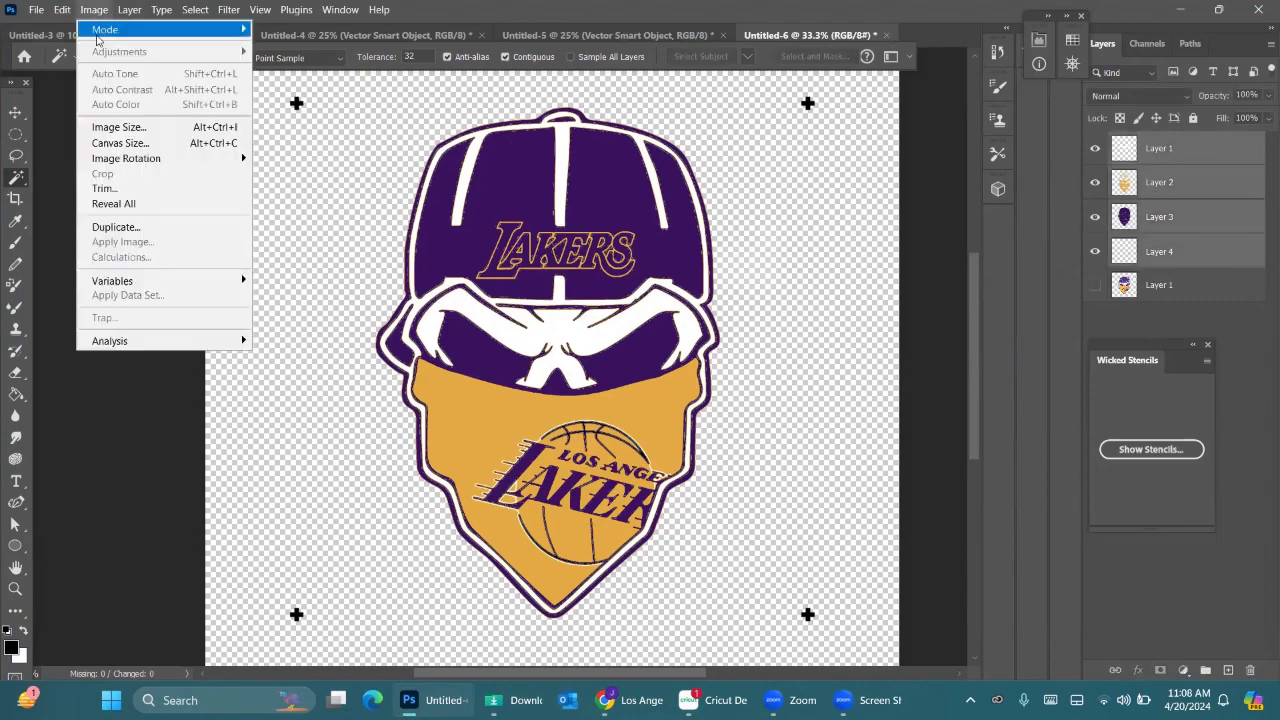
click(112, 126)
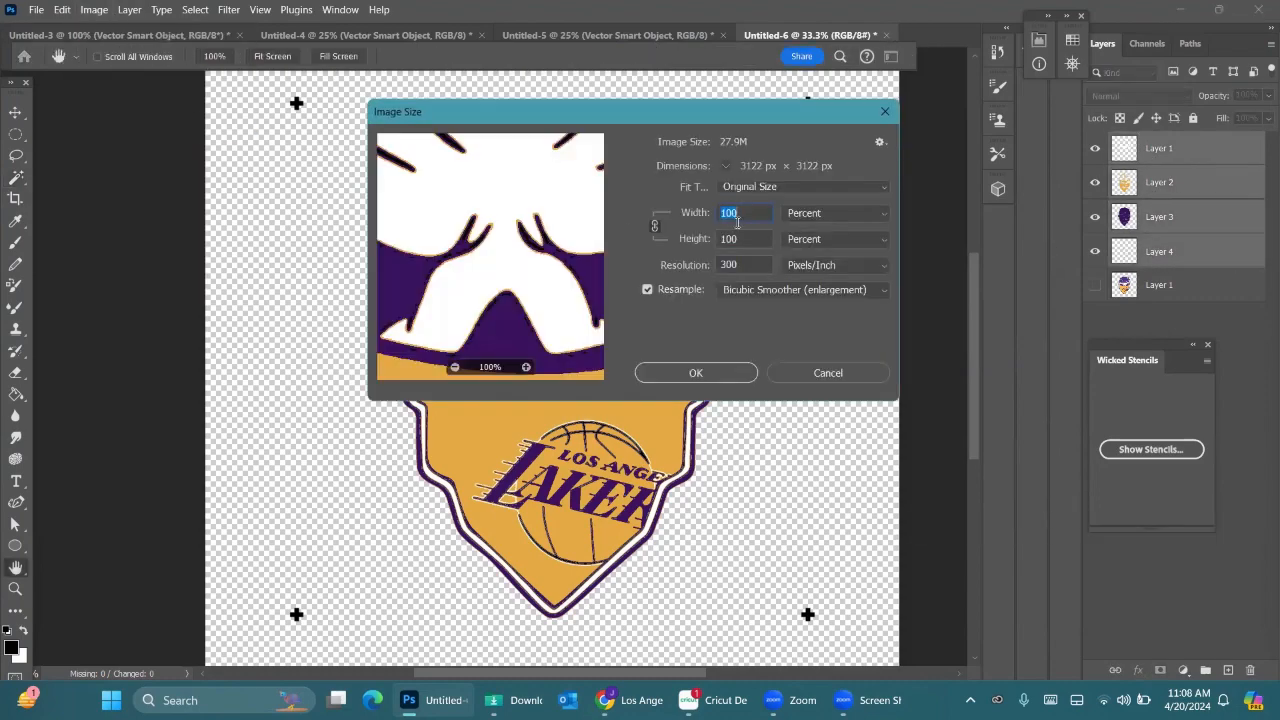
click(809, 216)
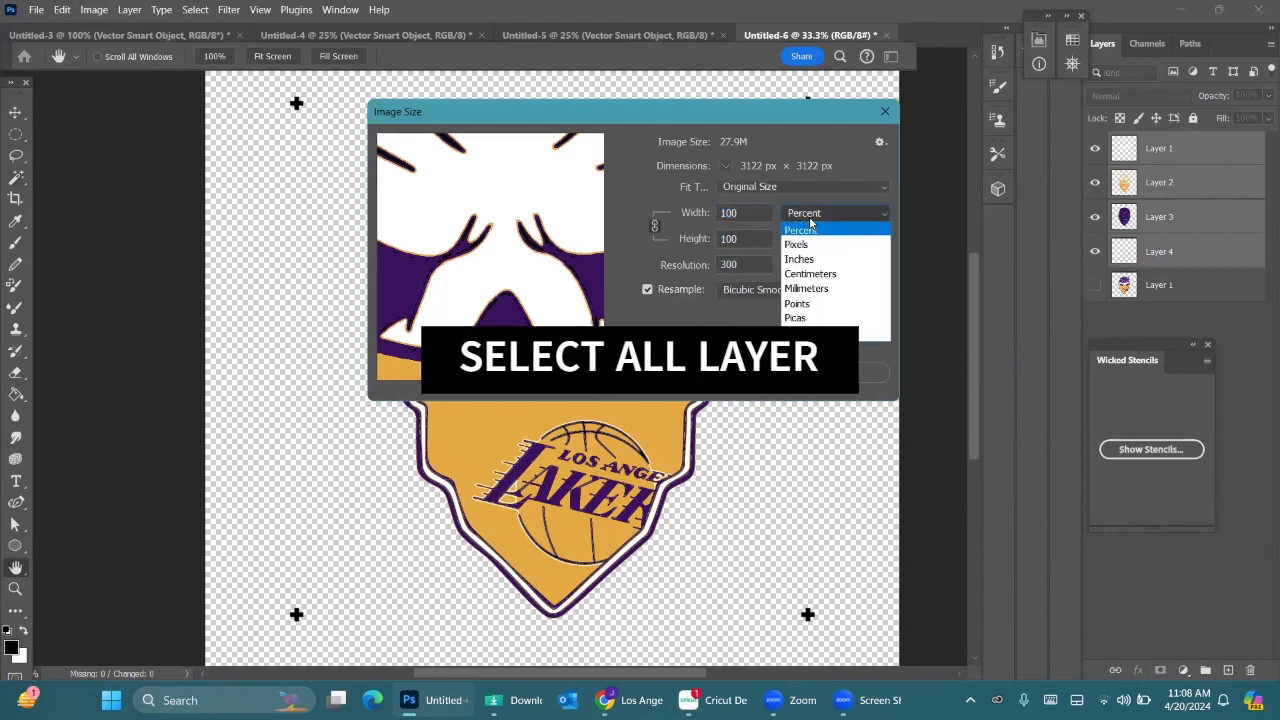
click(811, 233)
drag(742, 213, 674, 205)
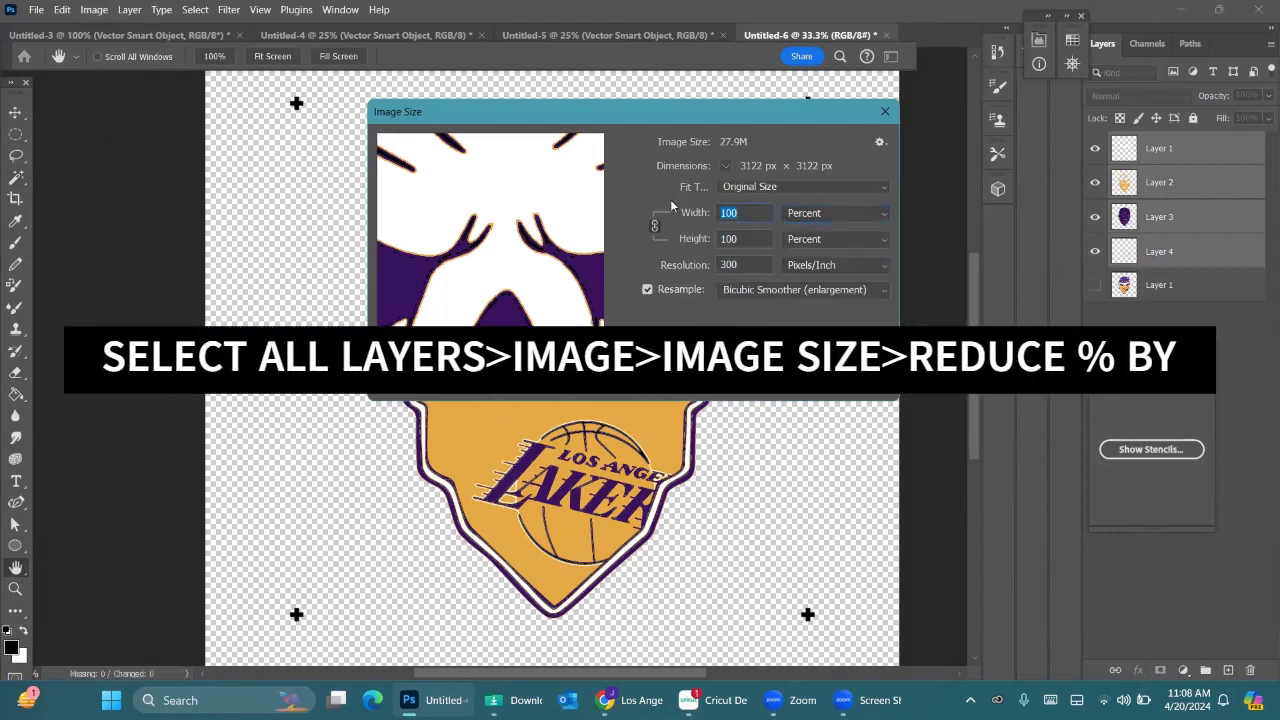
text(50)
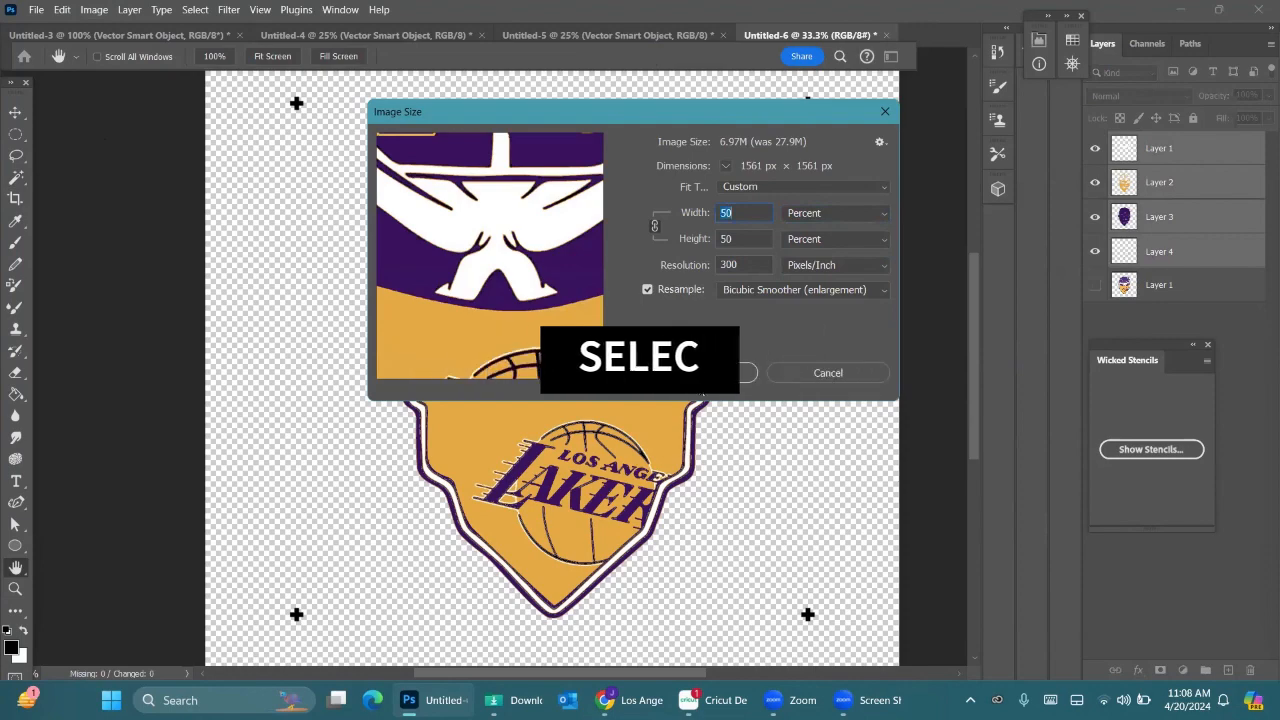
click(727, 369)
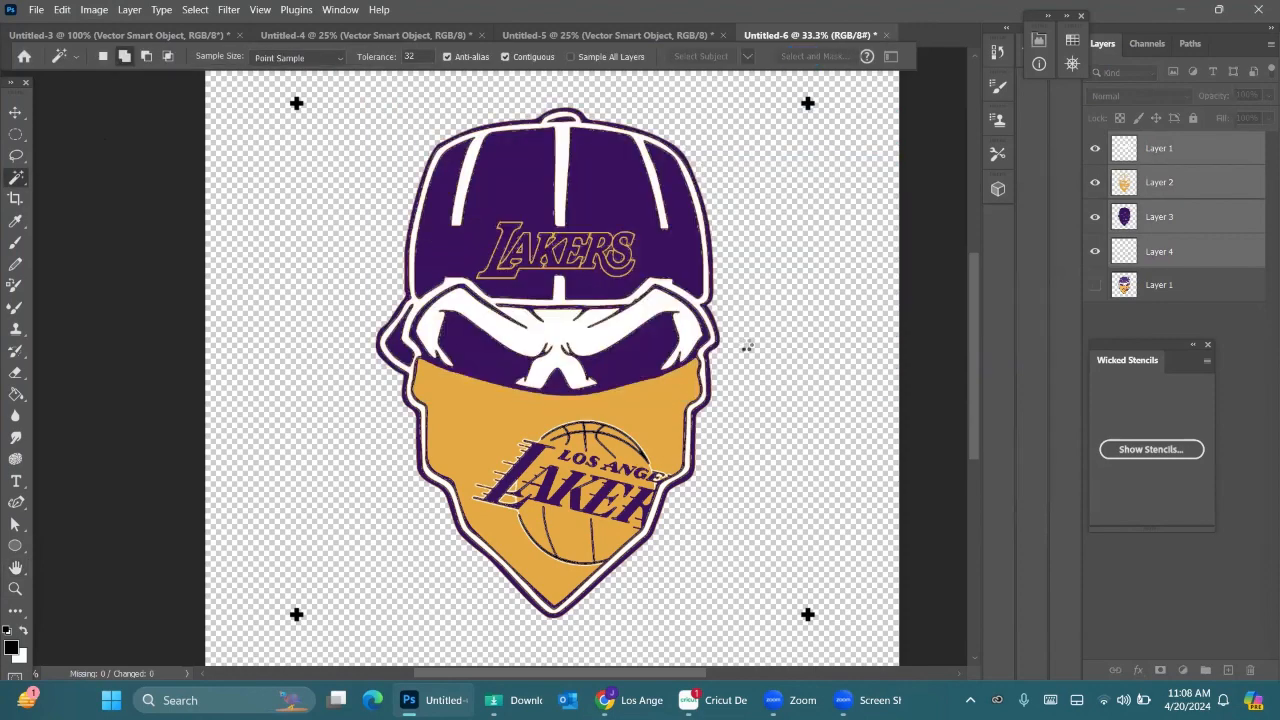
Enlarge the canvas to 250 percent in both width and height.
scroll(577, 277, up, 2)
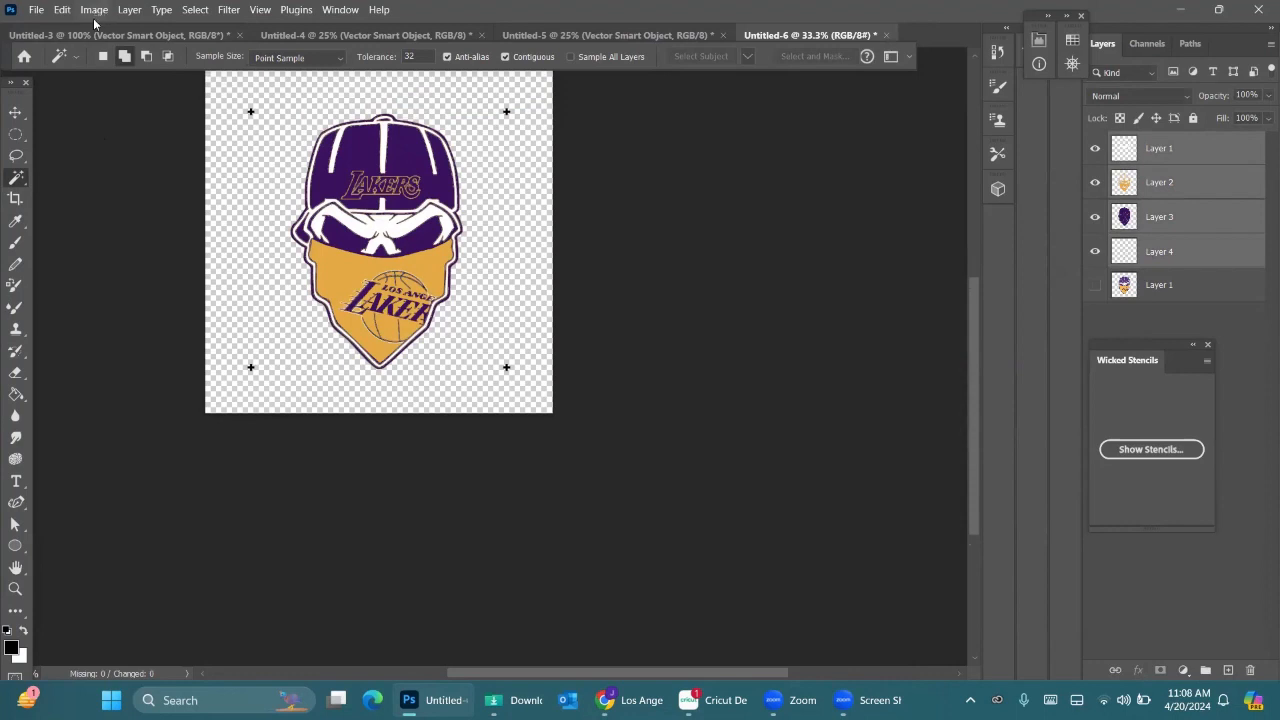
click(94, 12)
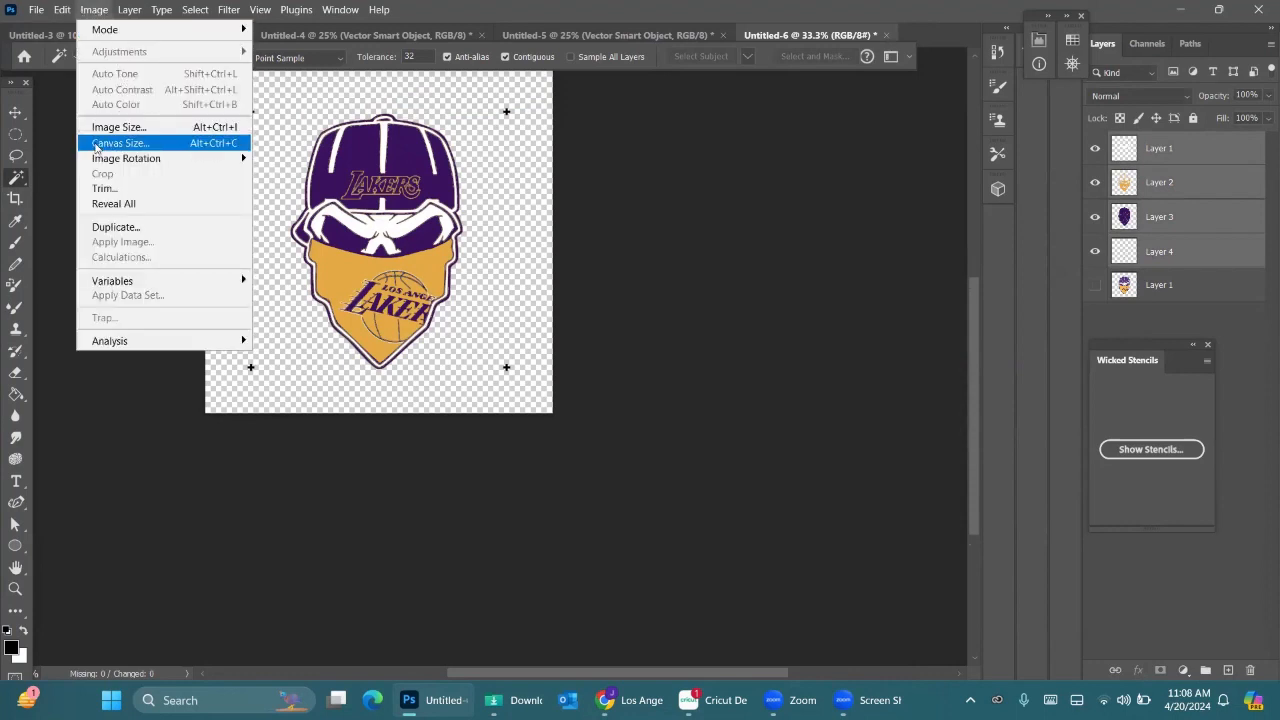
click(118, 143)
click(700, 223)
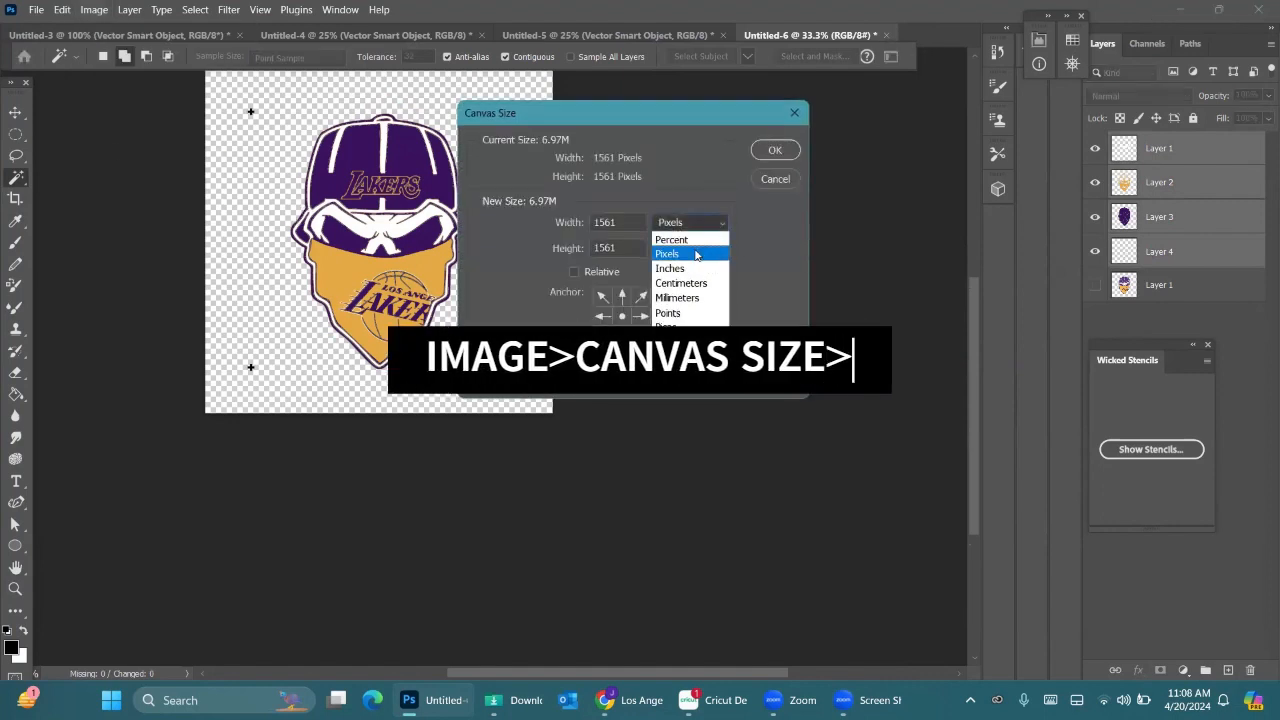
click(686, 241)
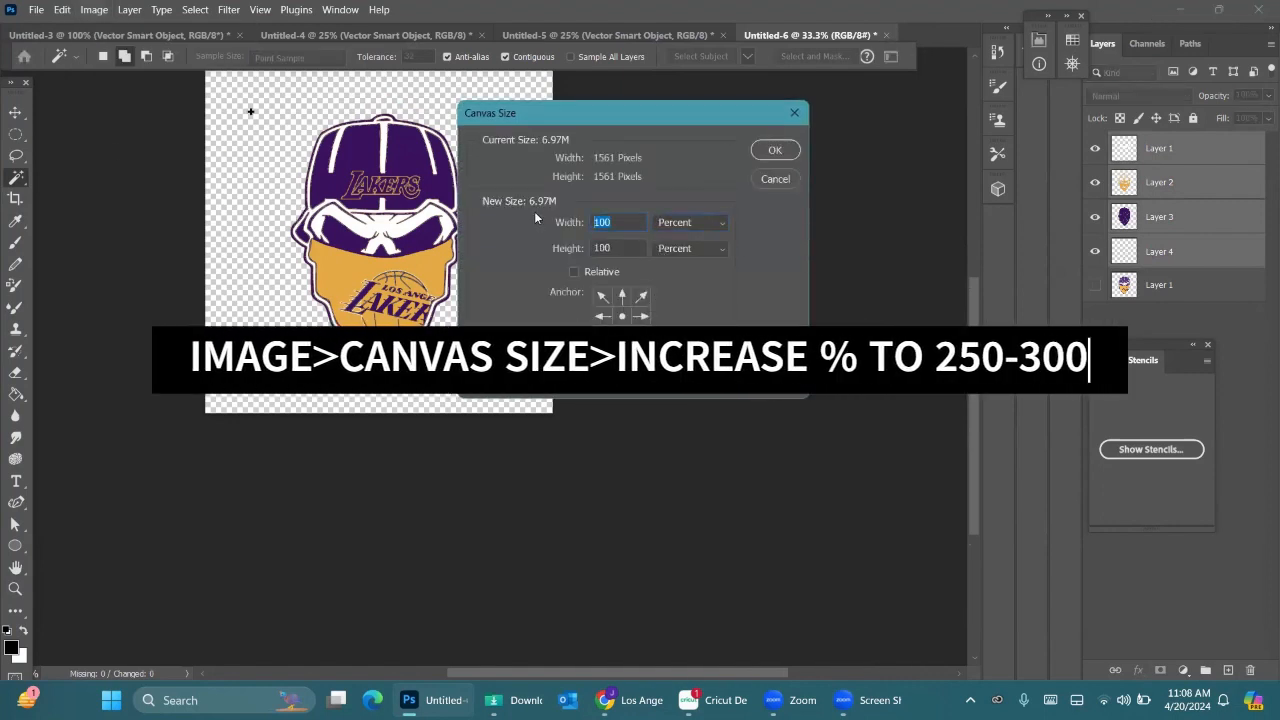
text(250)
key(Tab)
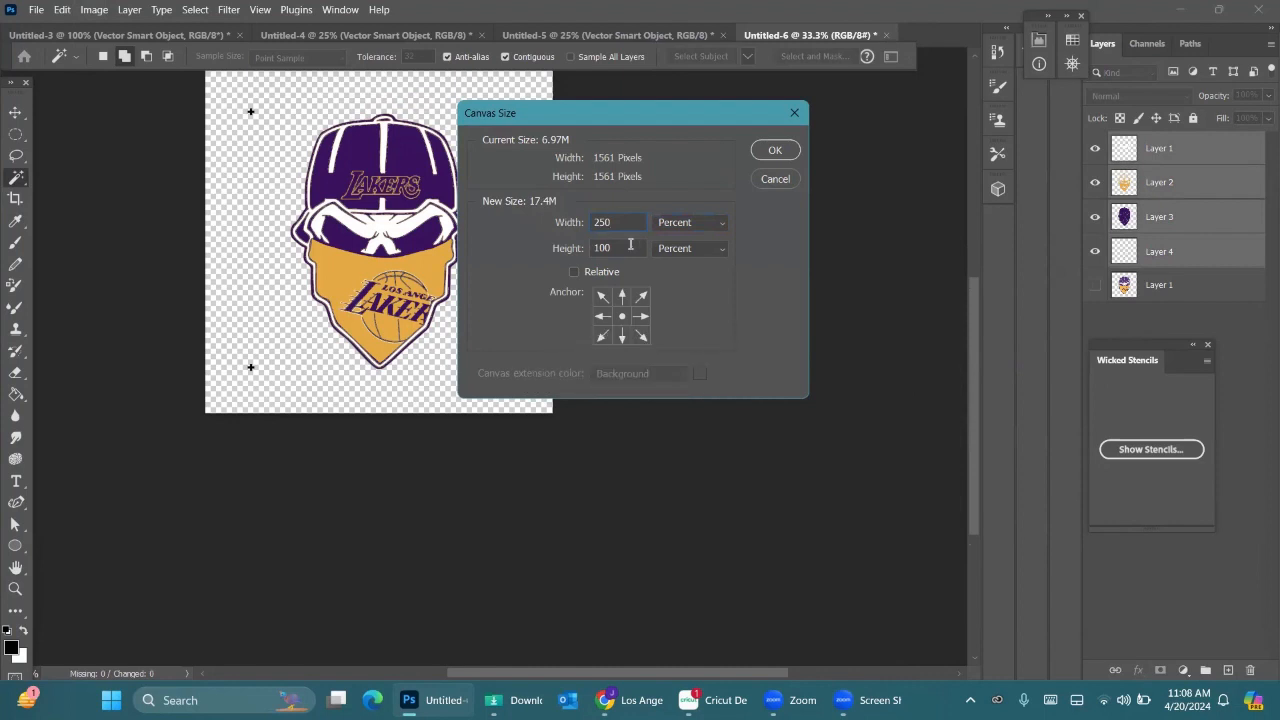
text(250)
click(786, 153)
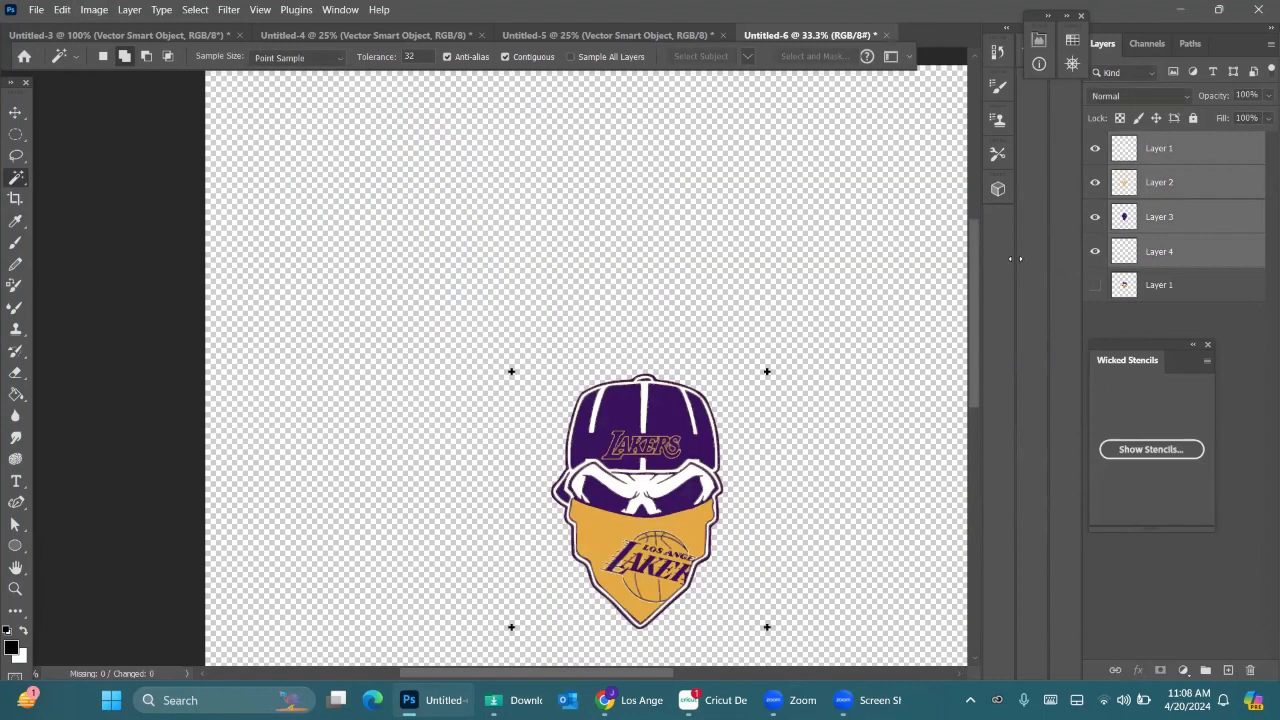
Move the Layer 4 stencil out of the stack into the canvas's upper-left corner.
click(1166, 263)
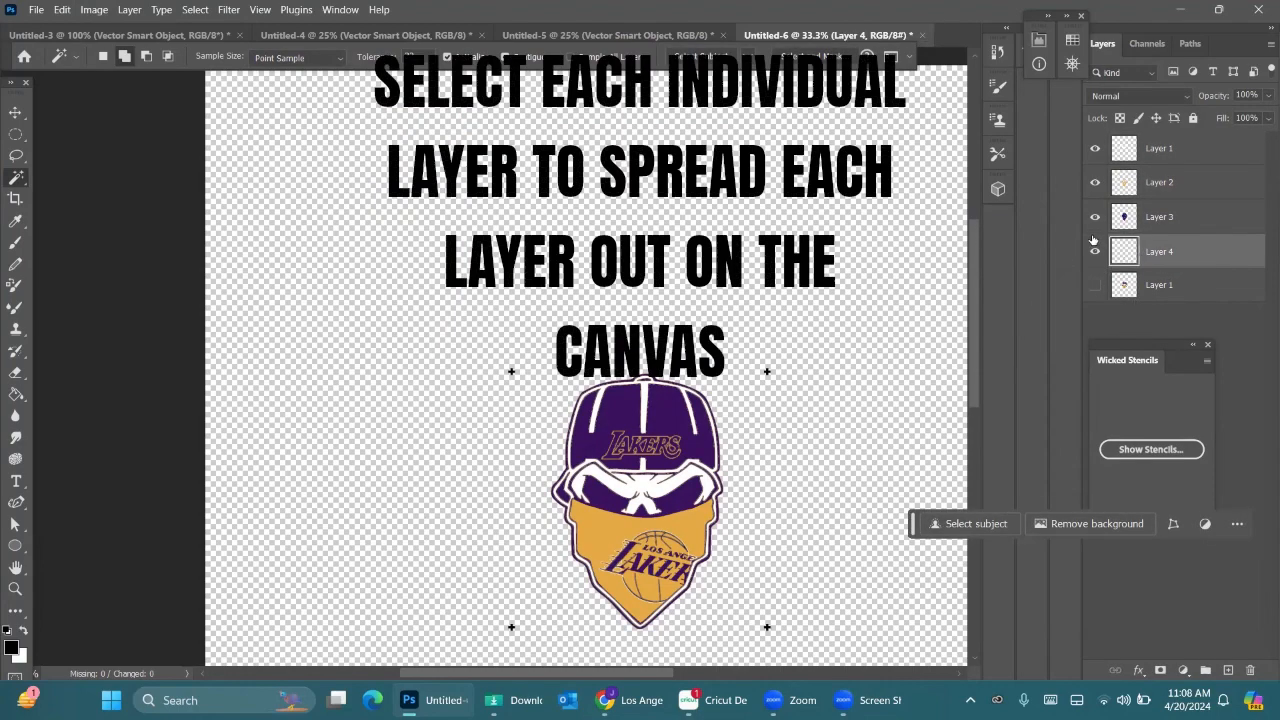
click(16, 113)
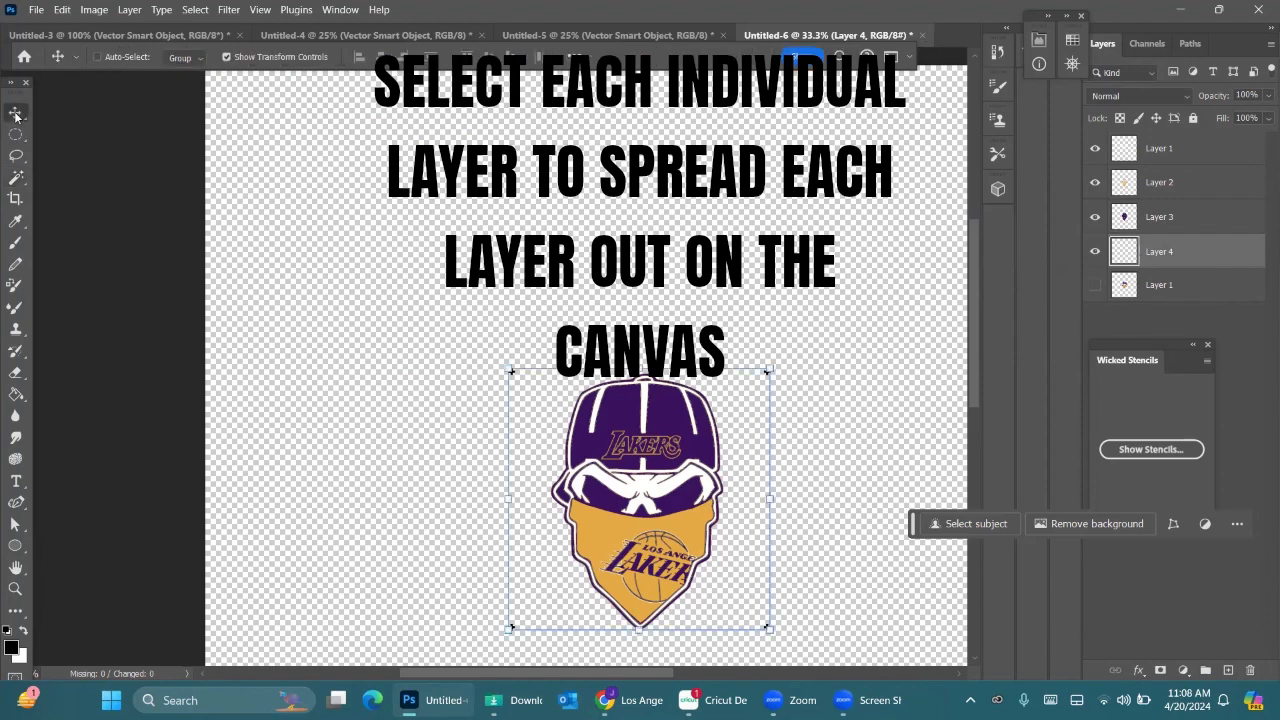
drag(693, 452, 416, 199)
scroll(418, 208, up, 1)
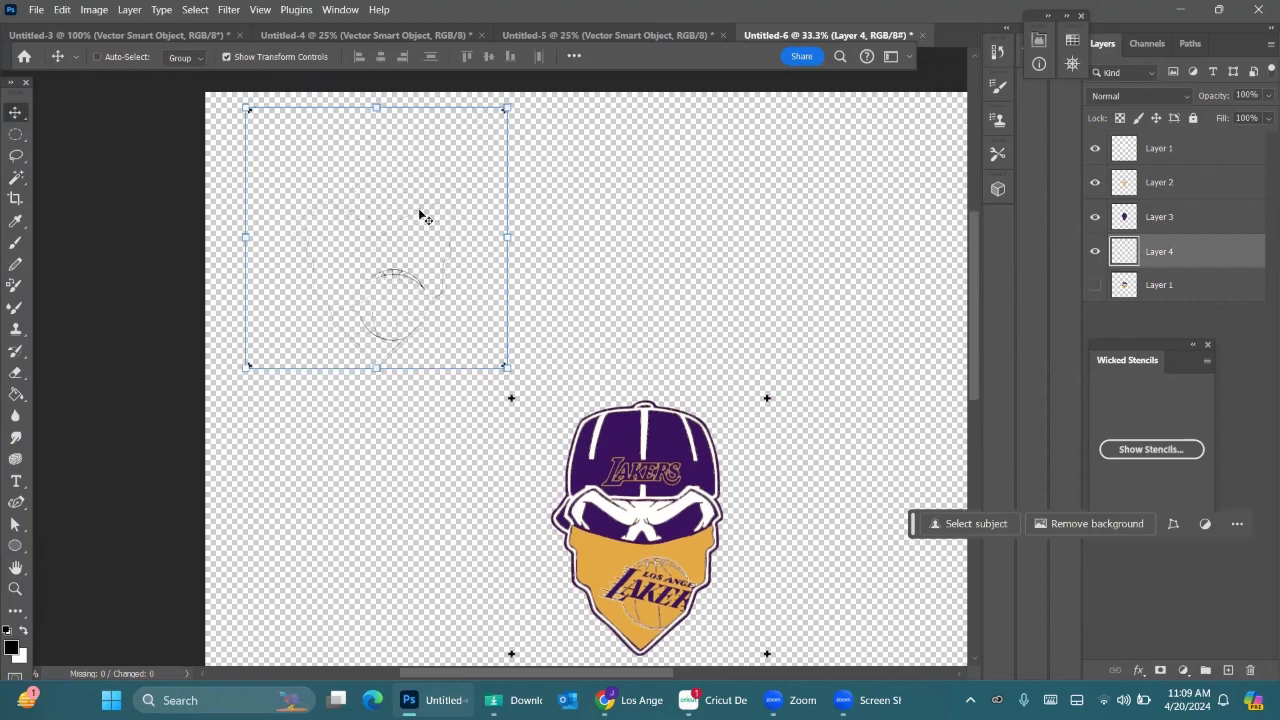
mouse_move(395, 255)
mouse_down()
mouse_move(420, 214)
mouse_move(386, 223)
mouse_move(377, 253)
mouse_up()
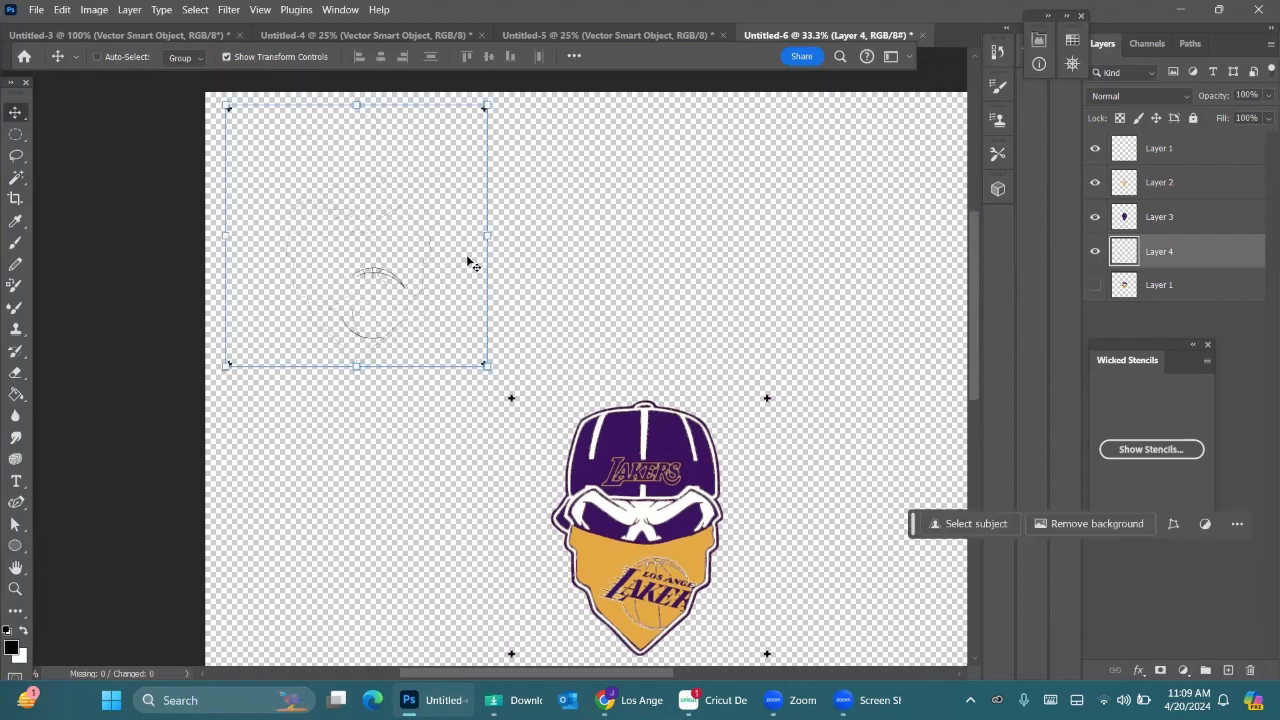
Move the purple Layer 3 stencil up level with the Layer 4 stencil, above the remaining stack.
click(1165, 220)
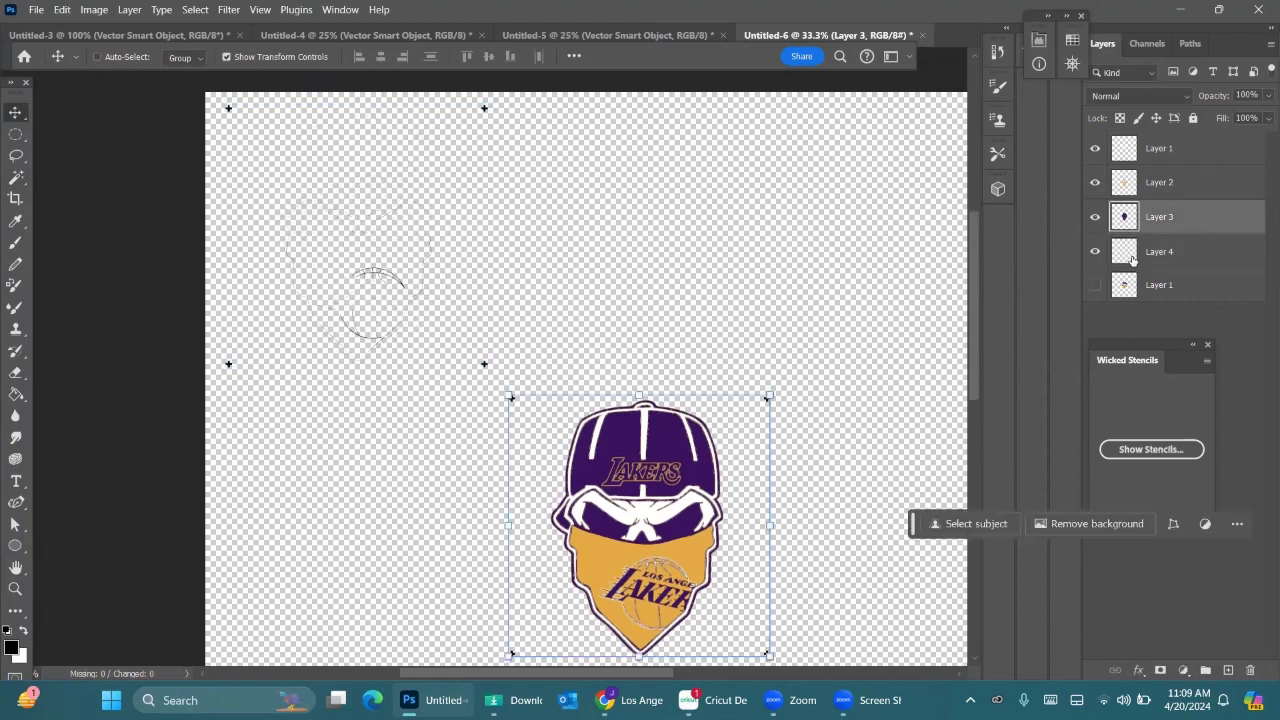
drag(619, 537, 660, 261)
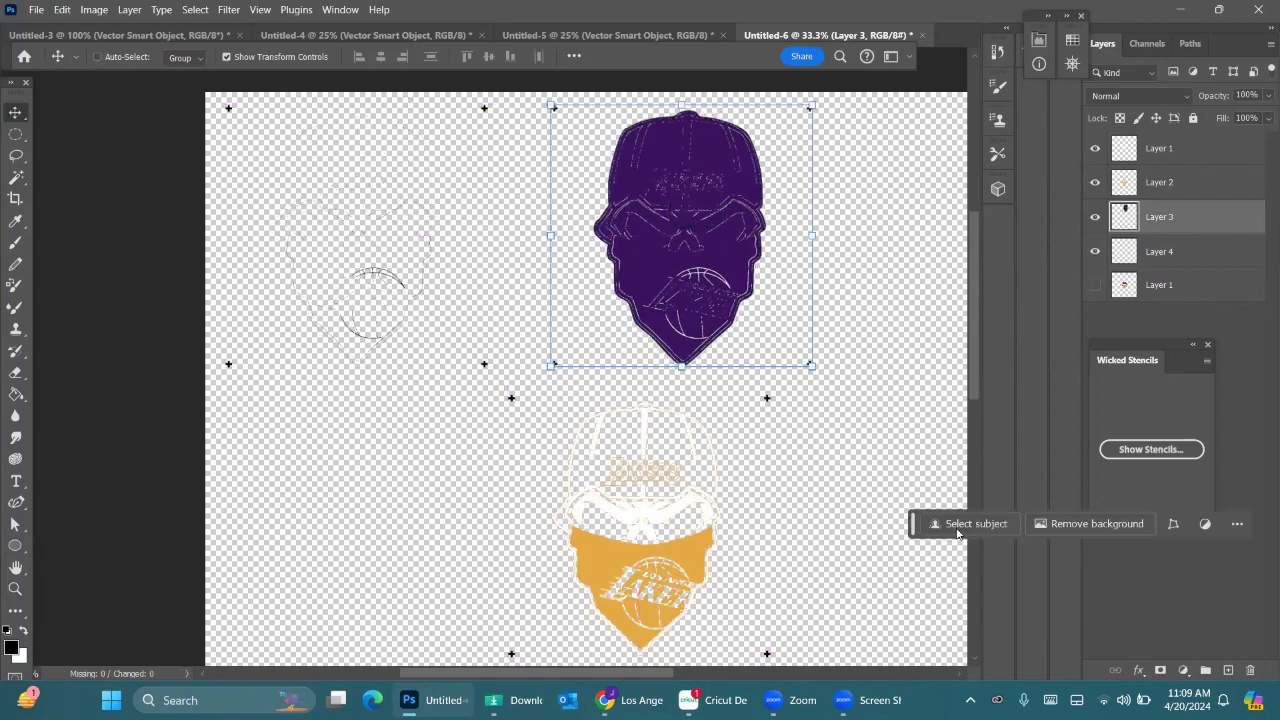
click(956, 676)
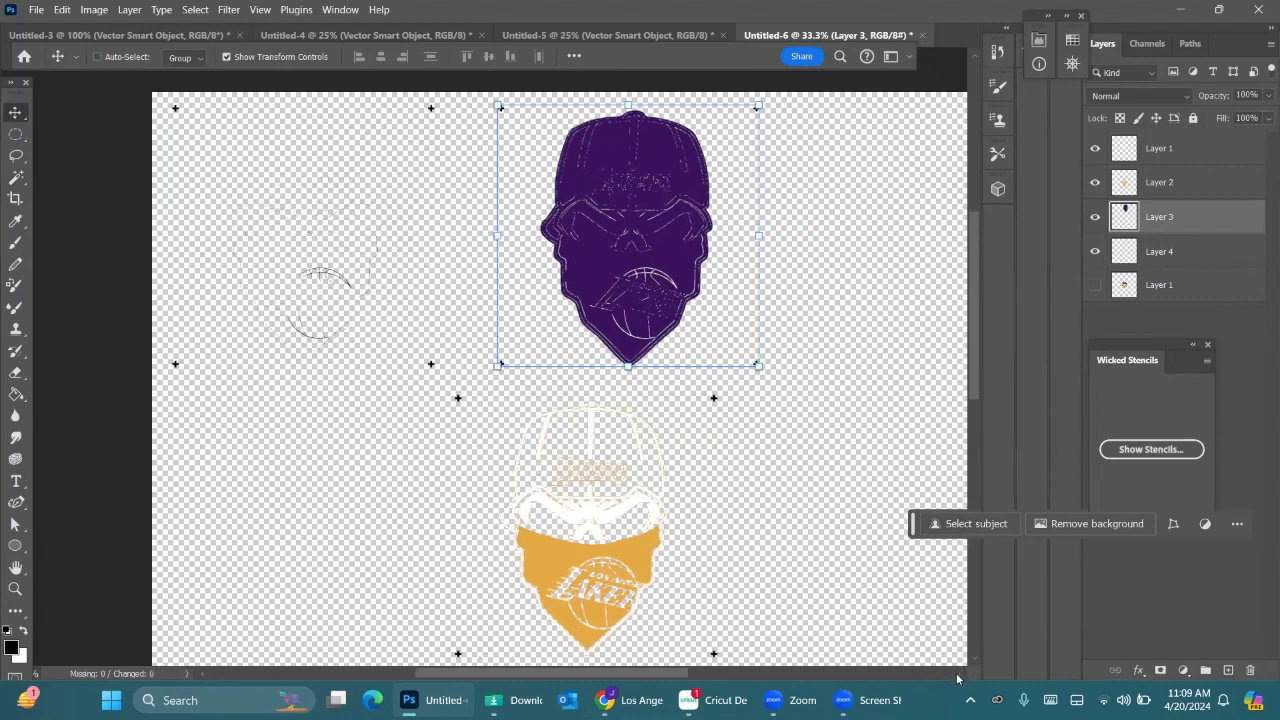
Move the orange Layer 2 stencil to the right side of the canvas, beside the white stencil.
click(1168, 256)
click(1160, 190)
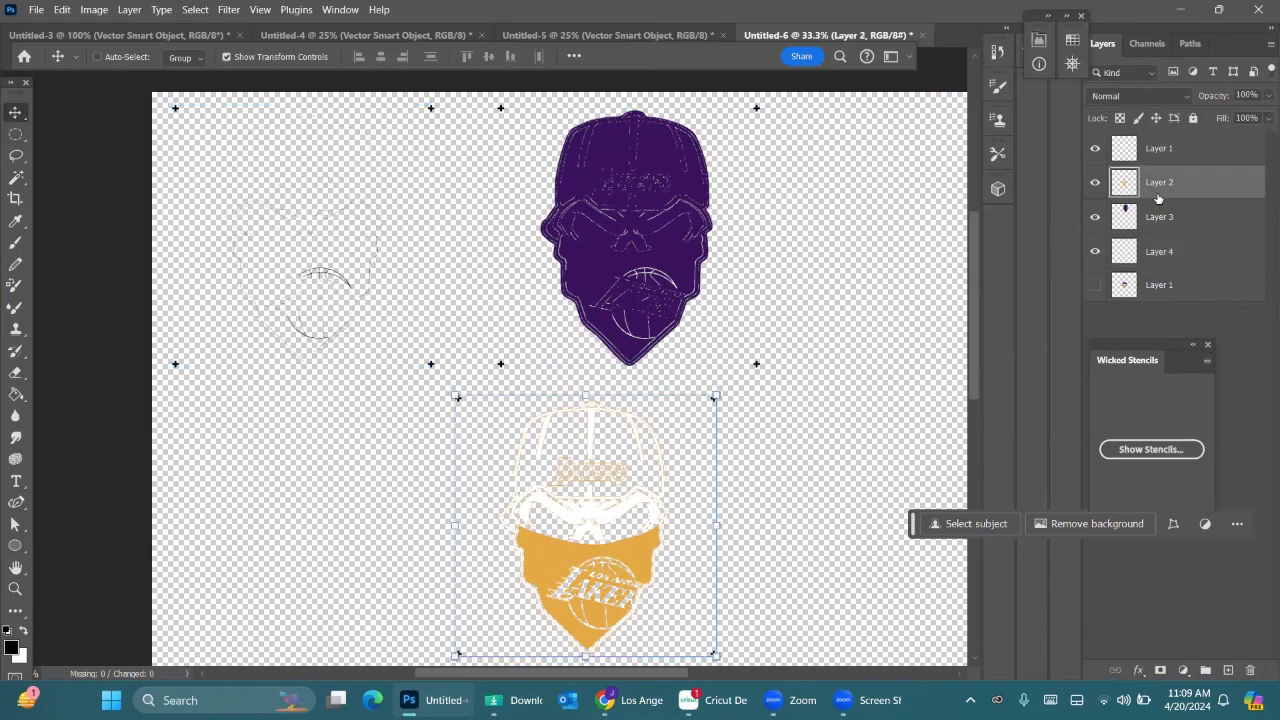
click(956, 676)
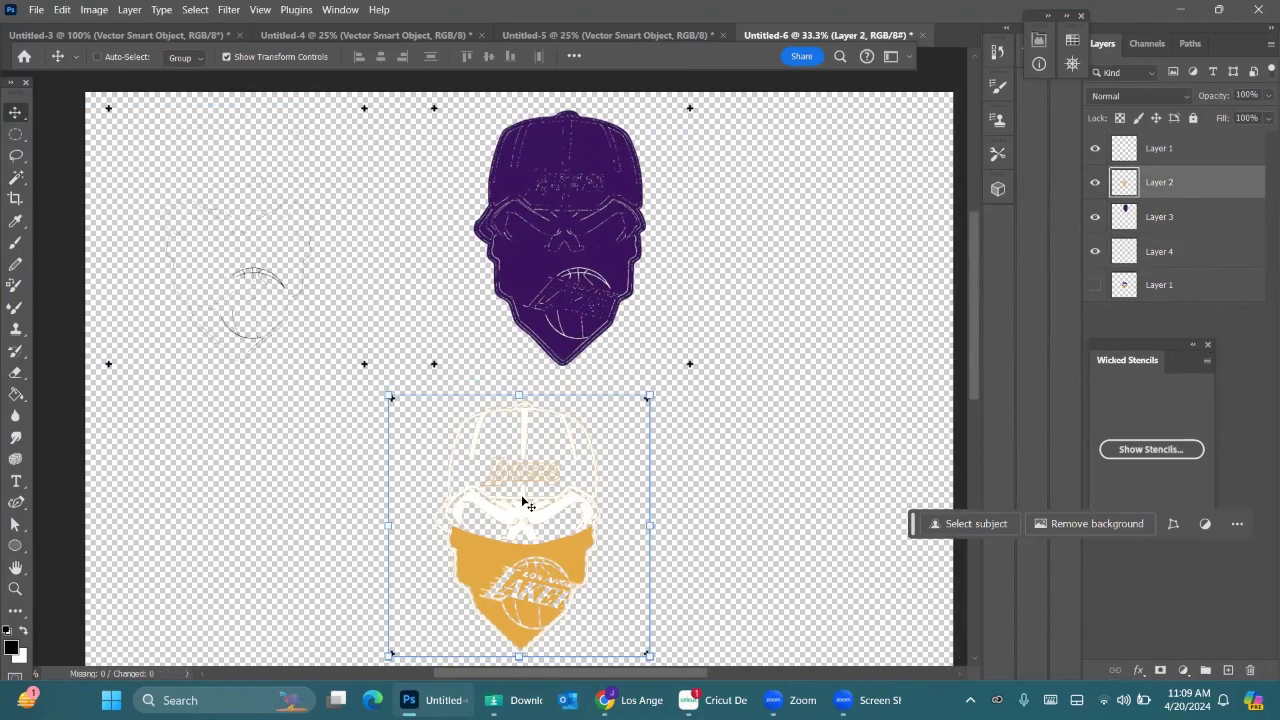
drag(525, 503, 800, 535)
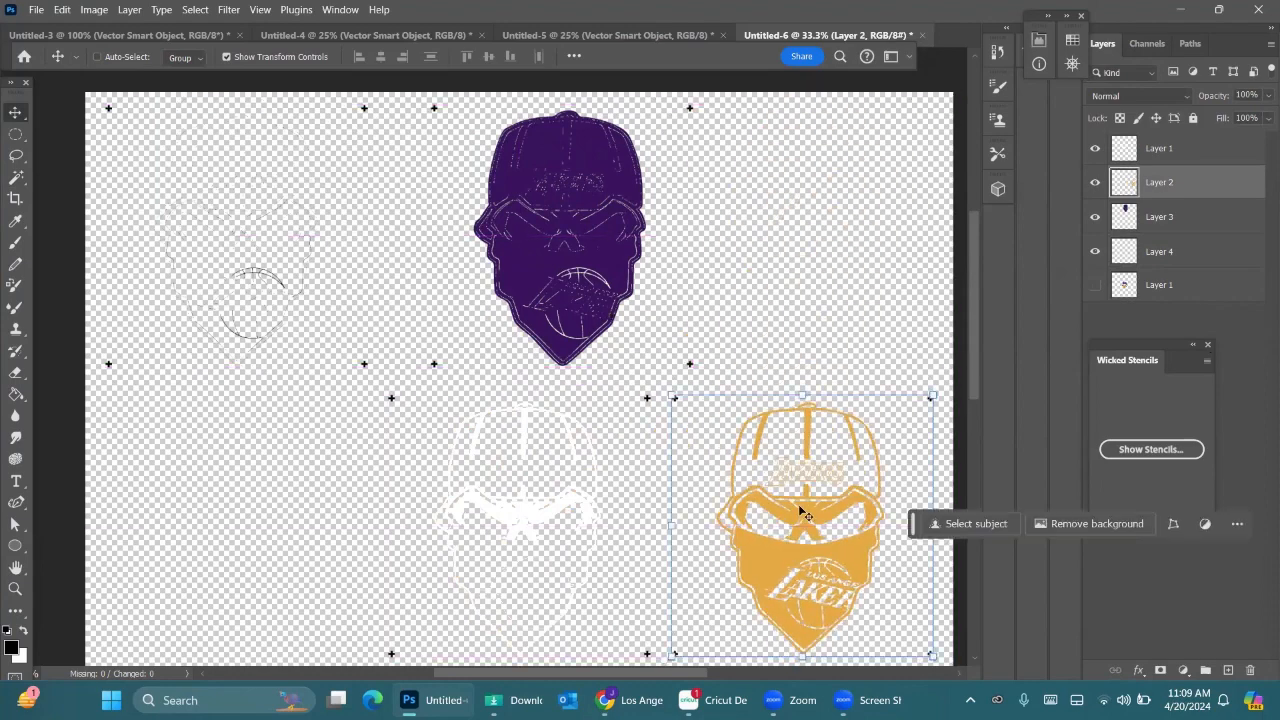
scroll(801, 505, down, 2)
drag(800, 469, 800, 486)
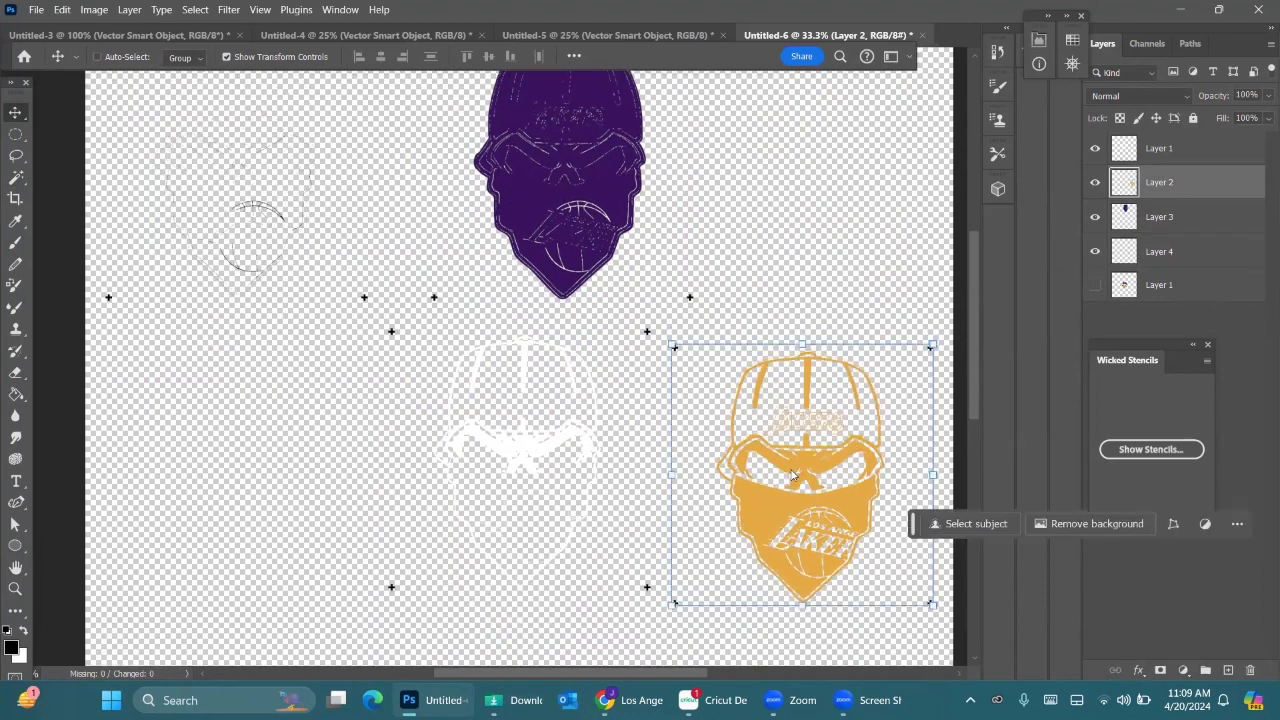
Move the white Layer 1 stencil to the left side of the canvas, below the Layer 4 stencil.
click(1163, 150)
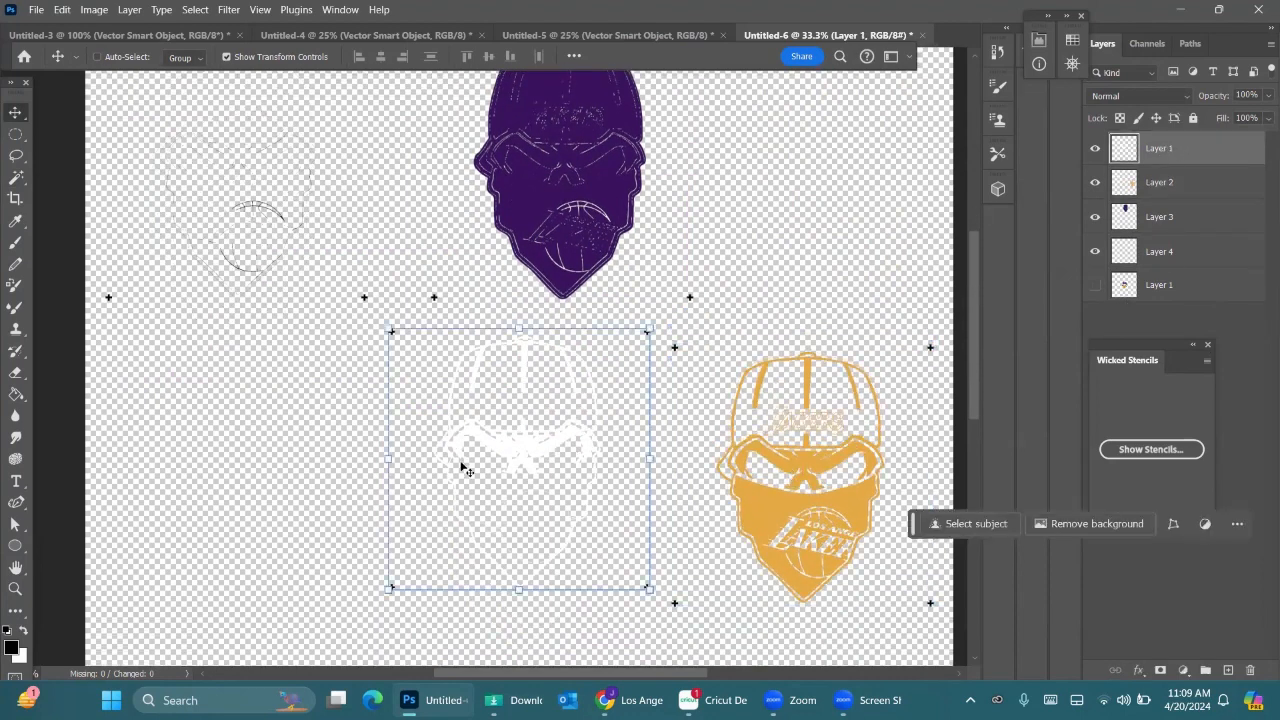
drag(465, 470, 182, 494)
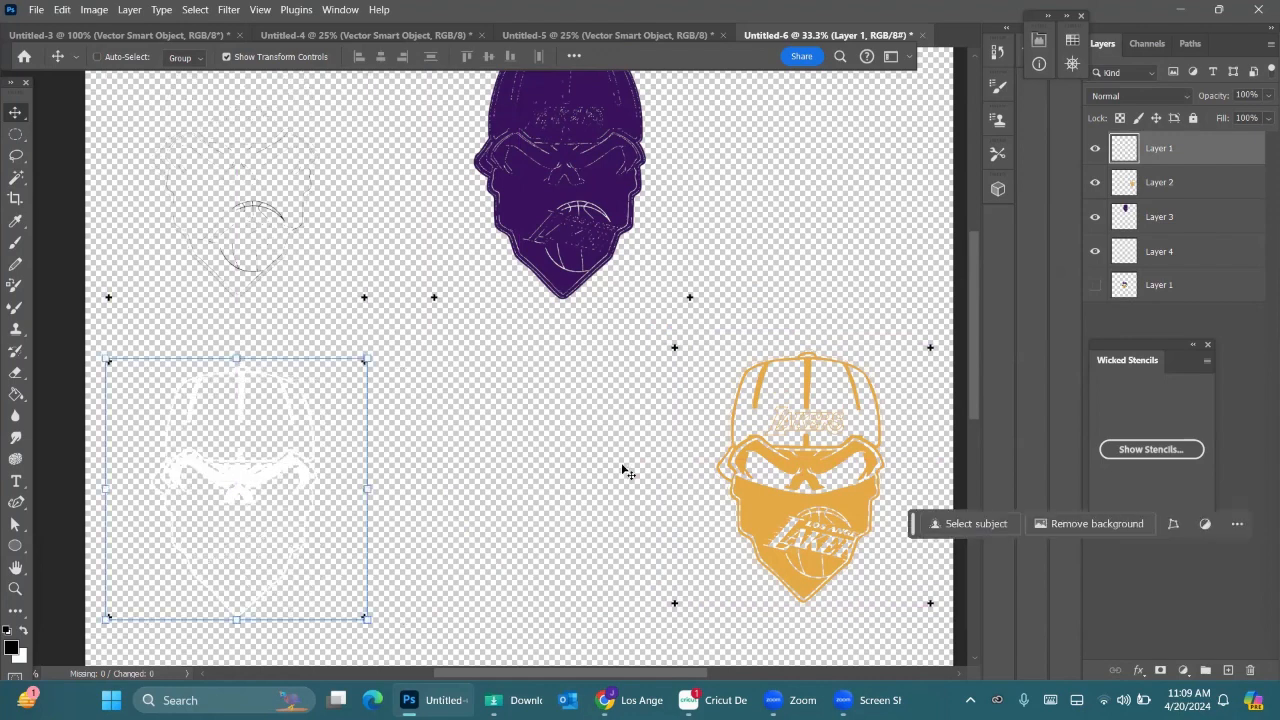
scroll(750, 457, down, 1)
drag(792, 447, 830, 408)
Move the purple Layer 3 stencil to the right so that it sits directly above the orange stencil.
click(1170, 180)
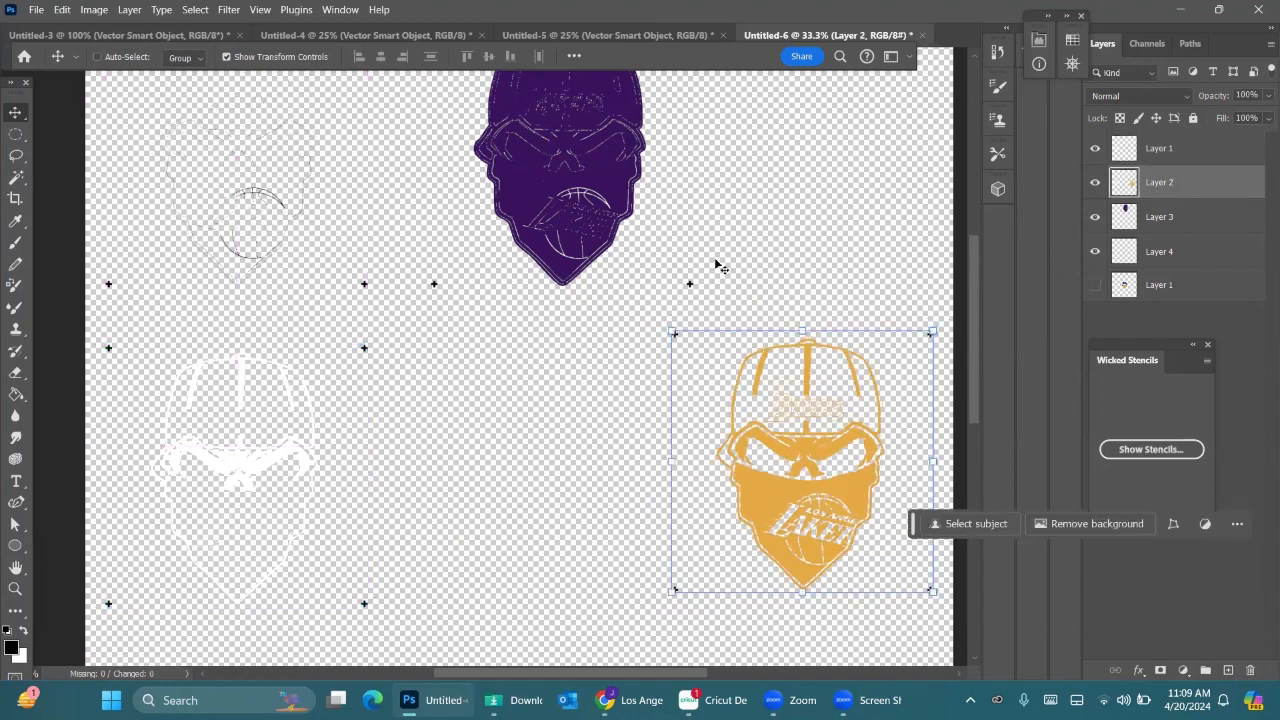
click(1128, 218)
drag(592, 182, 826, 180)
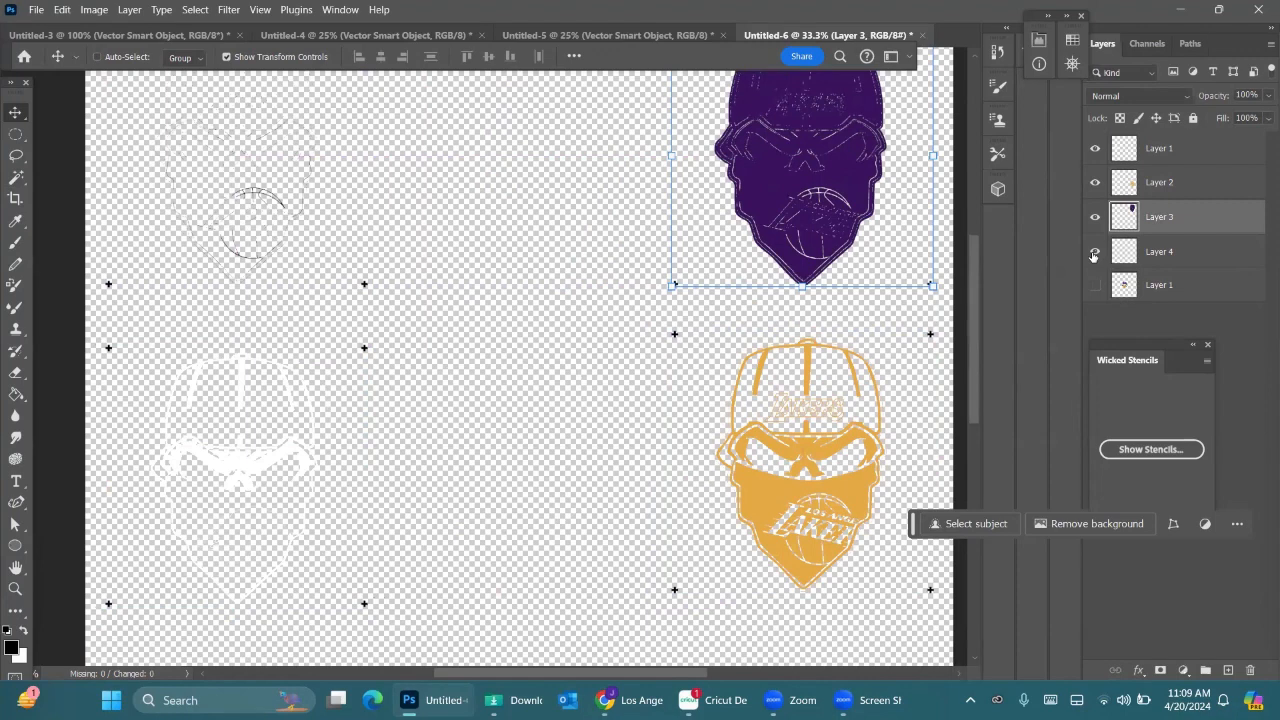
Show the hidden original skull layer and move it up between the four spread-out stencils.
click(1094, 286)
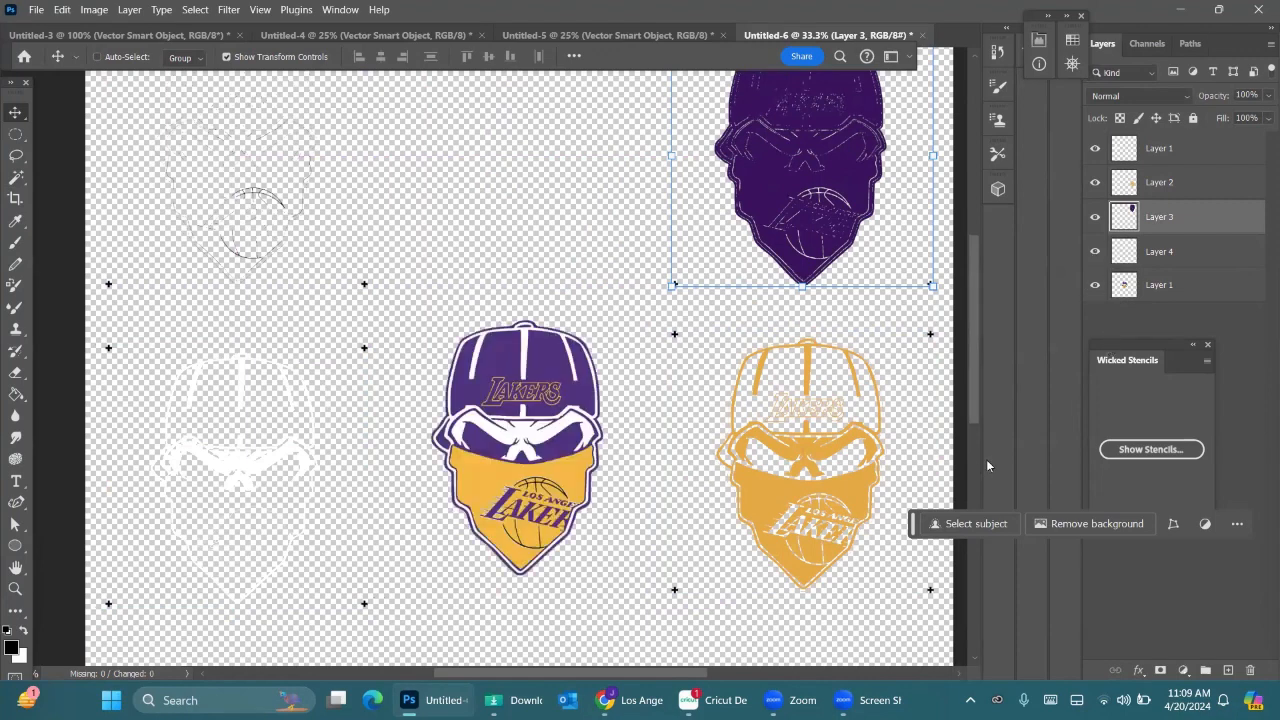
mouse_move(547, 486)
mouse_down()
mouse_move(575, 345)
mouse_move(585, 428)
mouse_move(539, 478)
mouse_up()
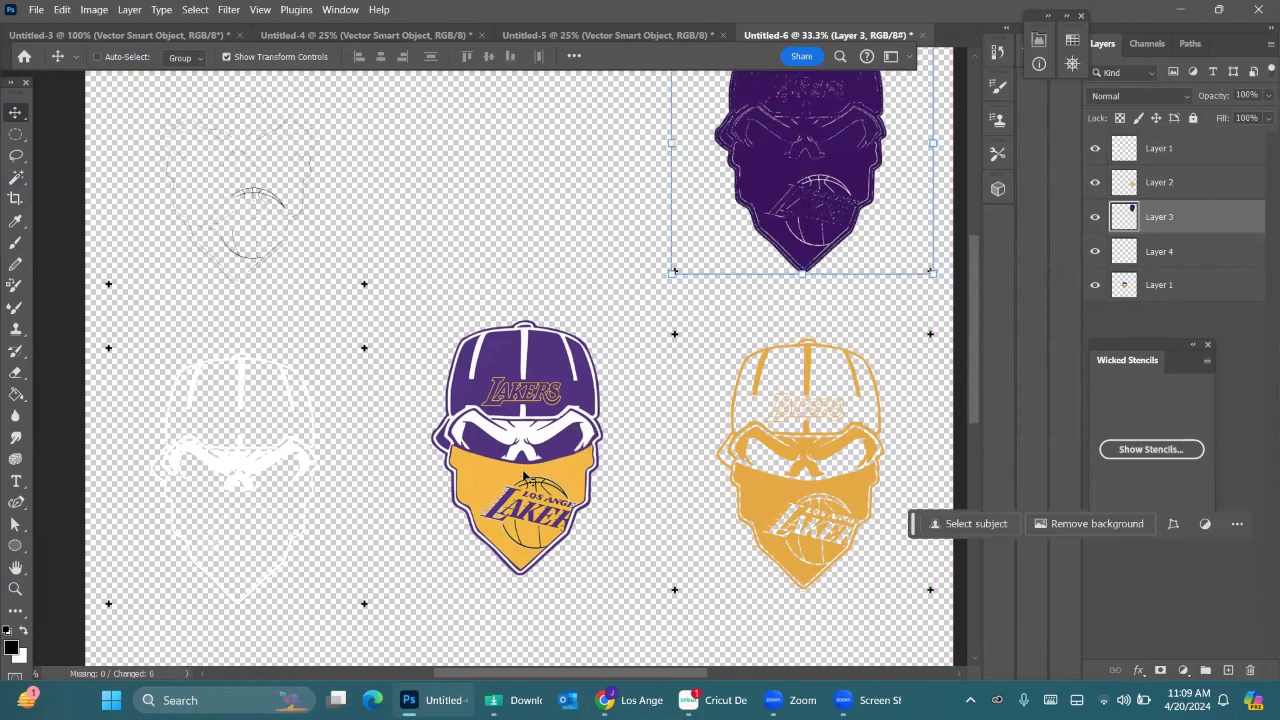
click(1182, 288)
drag(563, 424, 566, 294)
scroll(733, 350, up, 5)
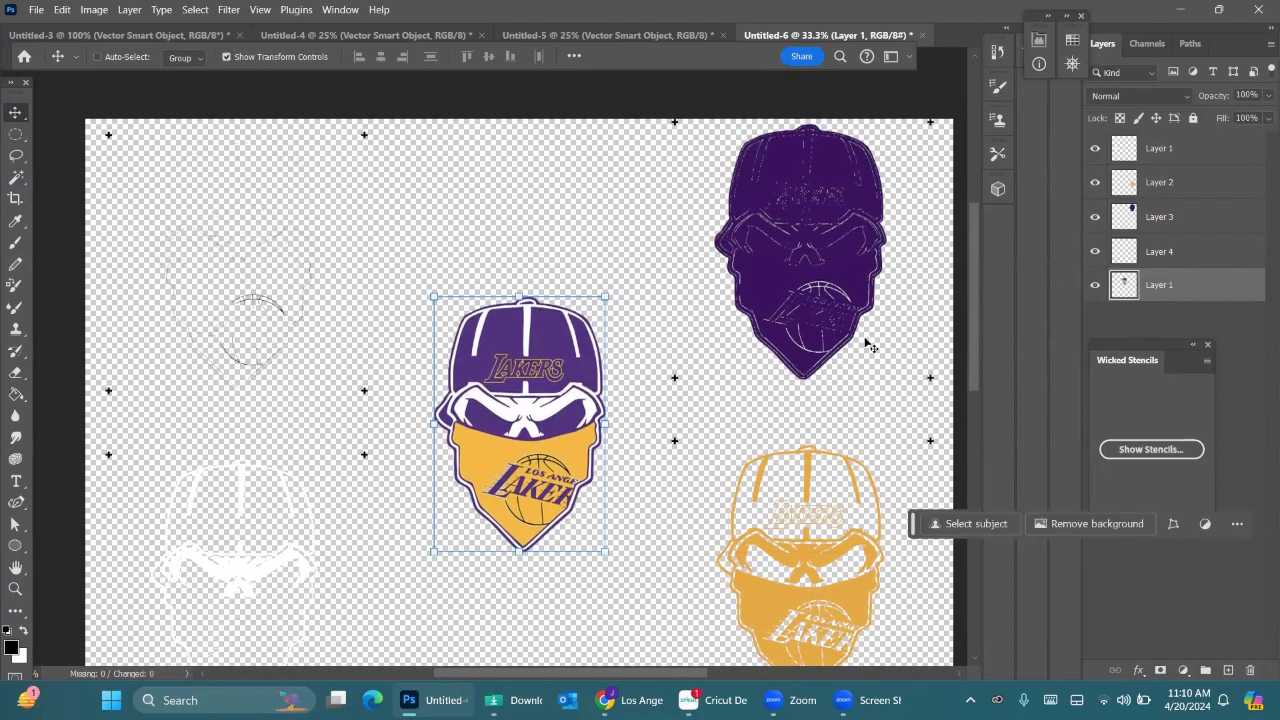
Move the purple Layer 3 stencil down to line up with the Layer 4 stencil across the canvas.
click(1164, 254)
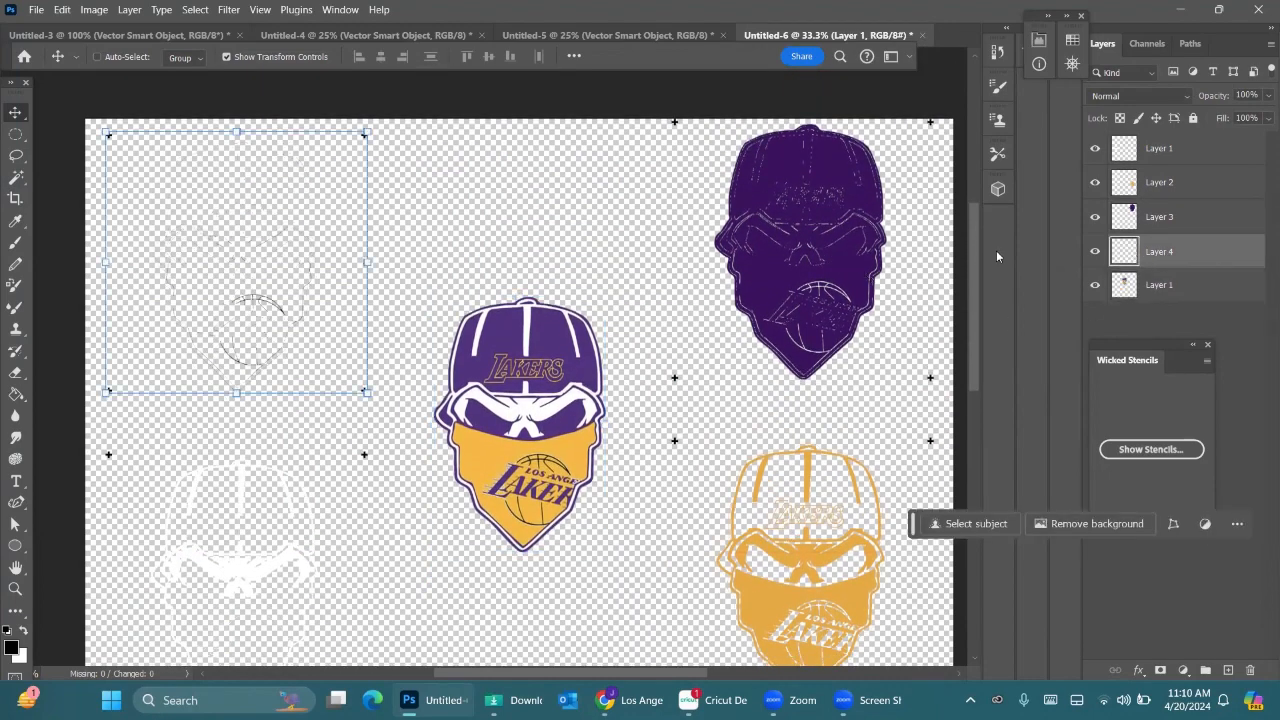
click(1160, 219)
drag(862, 296, 852, 322)
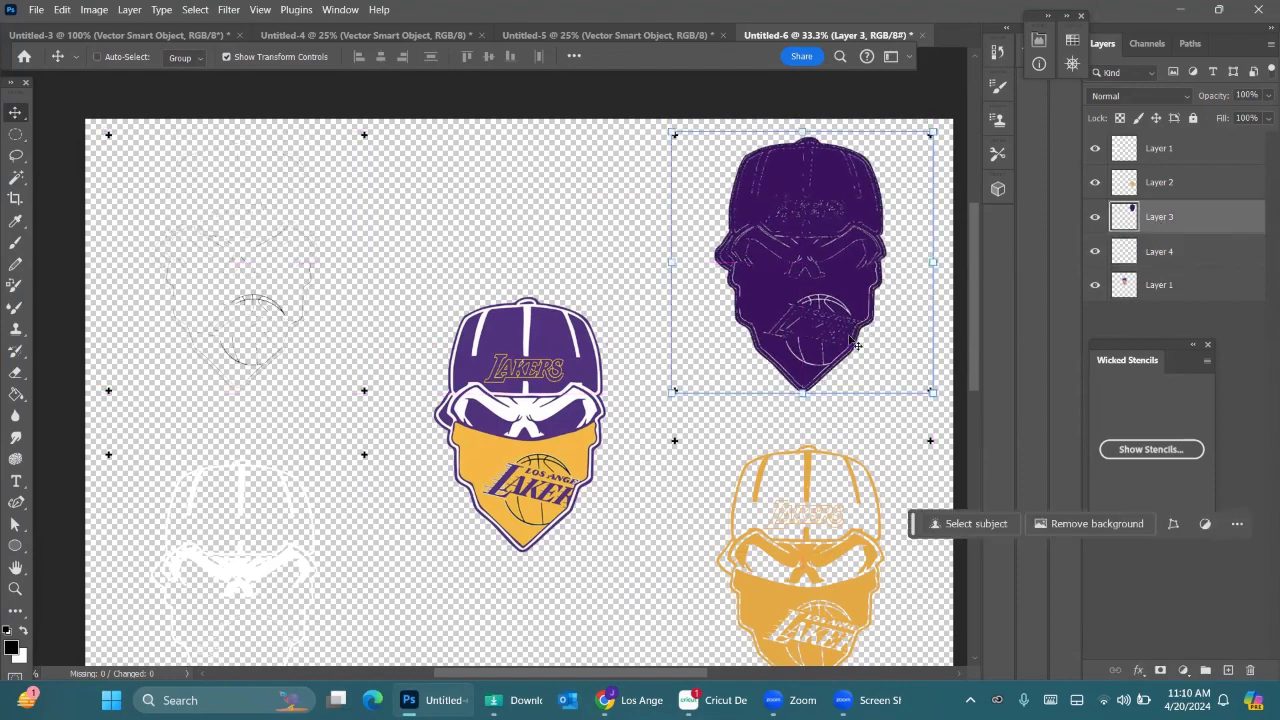
Crop off the empty area of the canvas below the spread-out stencils.
scroll(548, 463, down, 1)
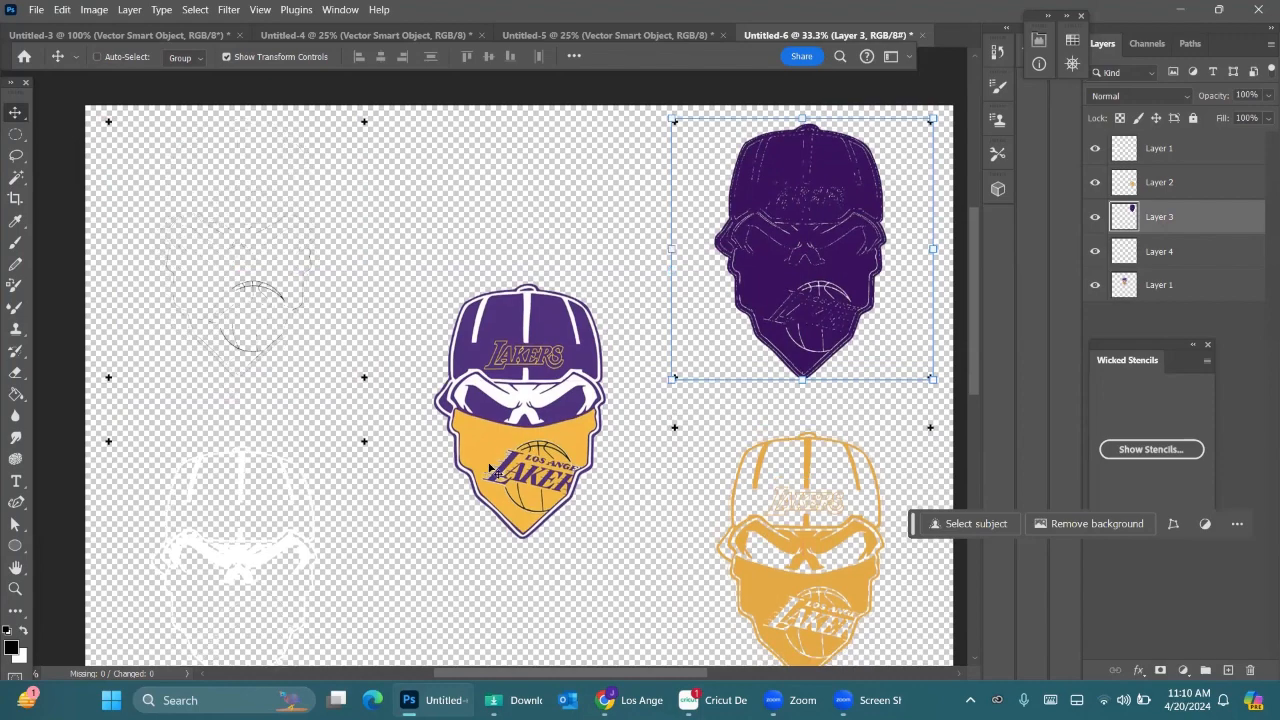
scroll(508, 488, down, 1)
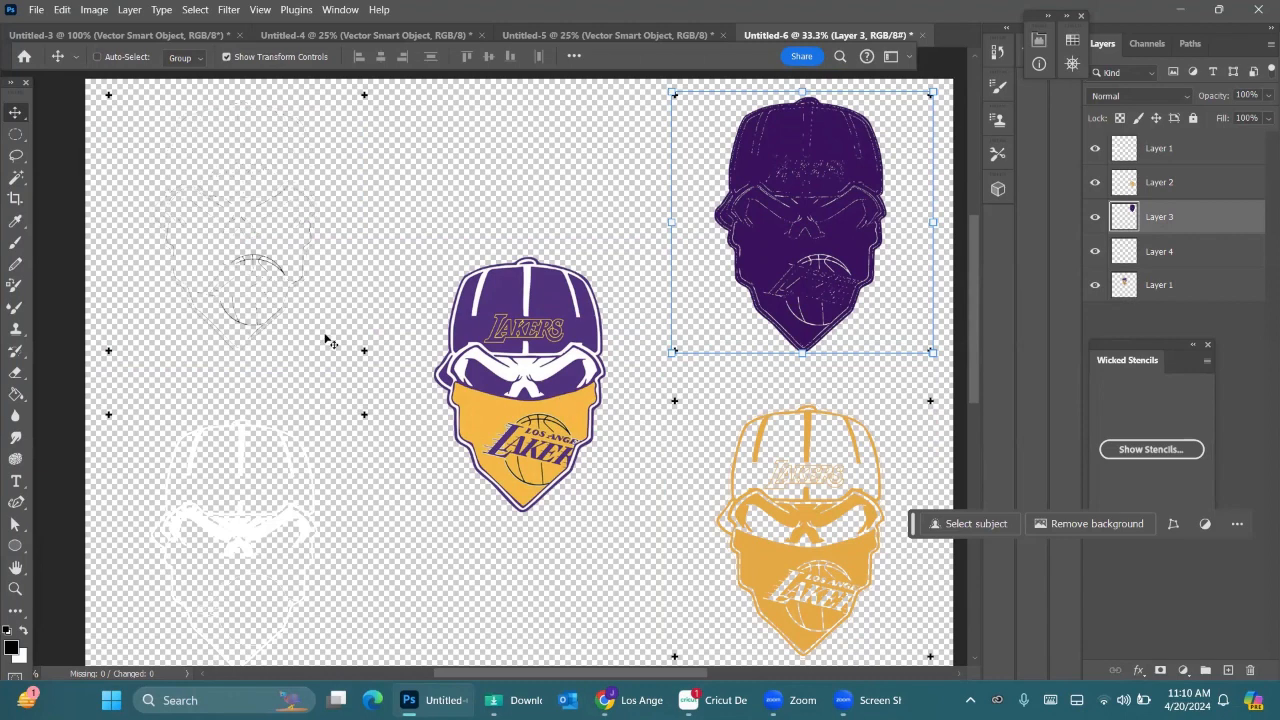
scroll(458, 386, down, 1)
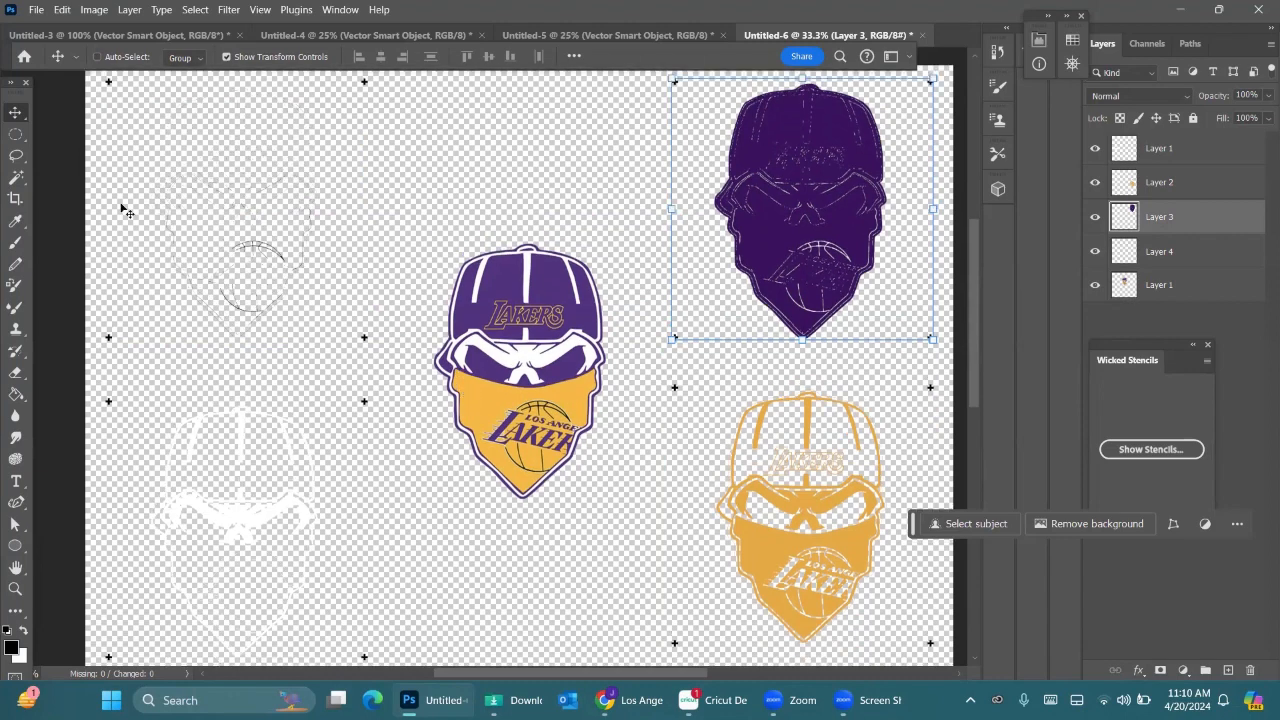
scroll(378, 217, down, 5)
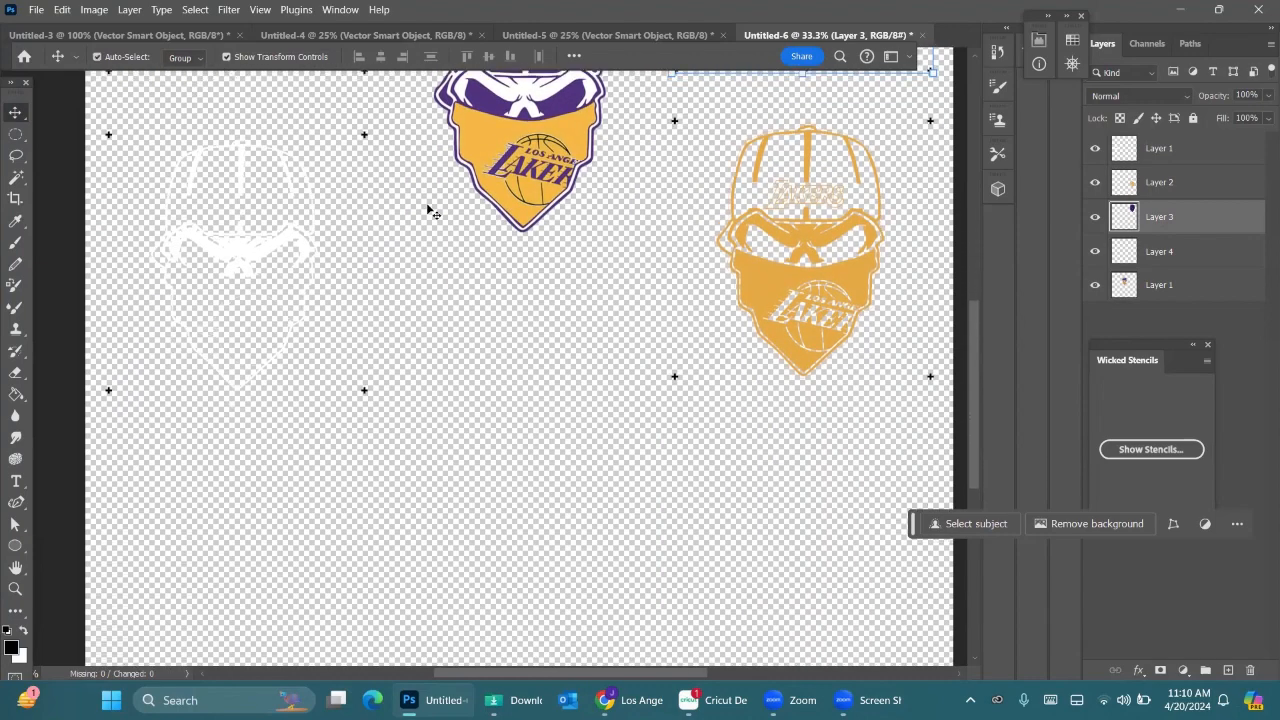
key(ctrl+minus)
key(ctrl+minus)
key(ctrl+minus)
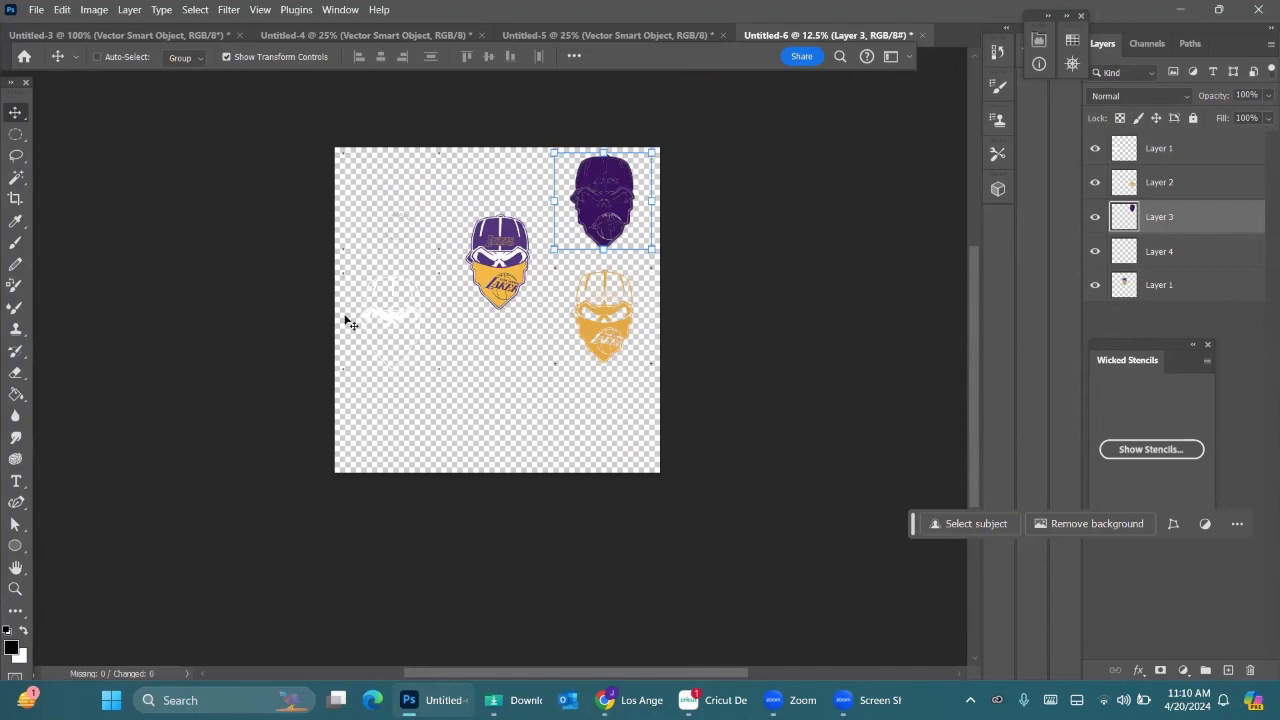
click(14, 199)
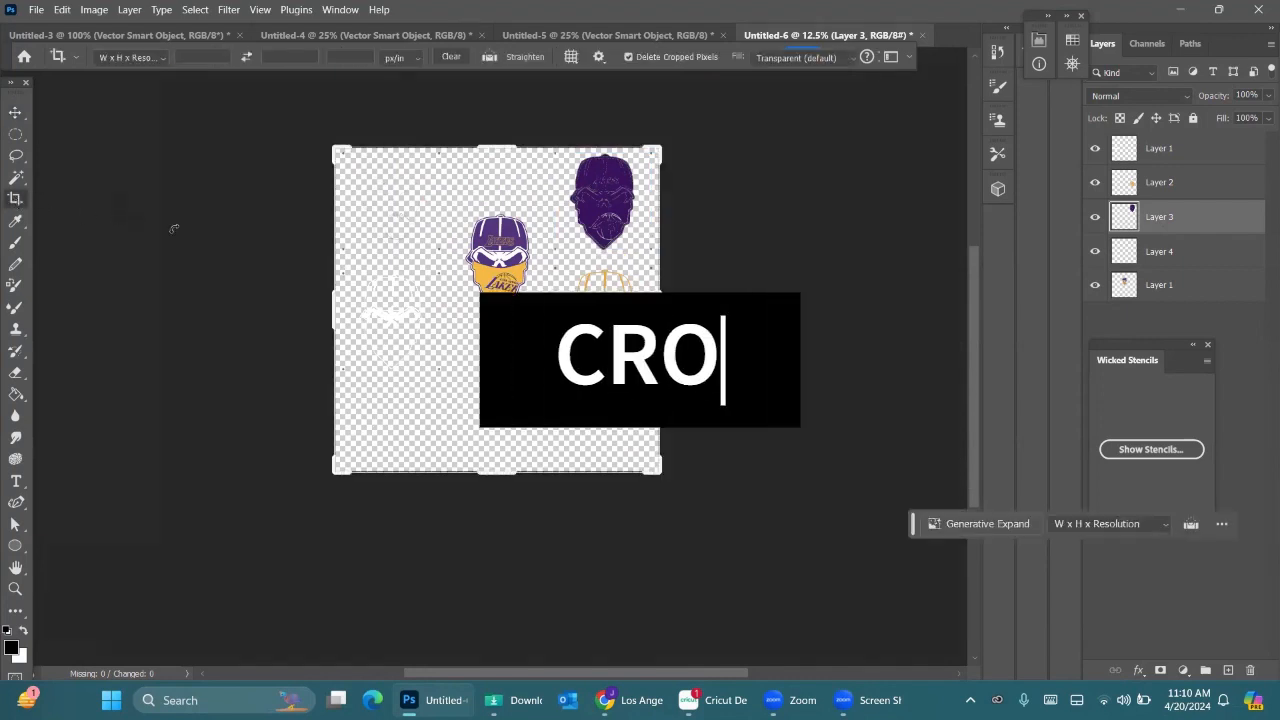
drag(492, 469, 486, 432)
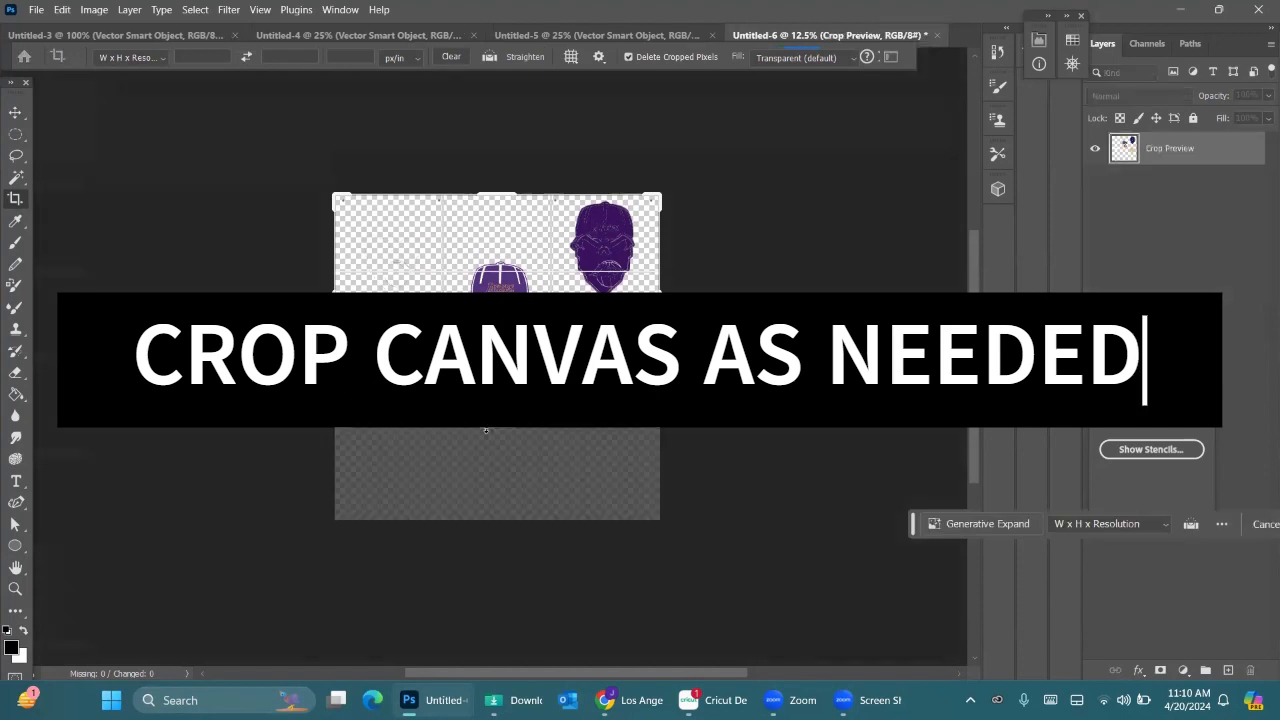
key(Return)
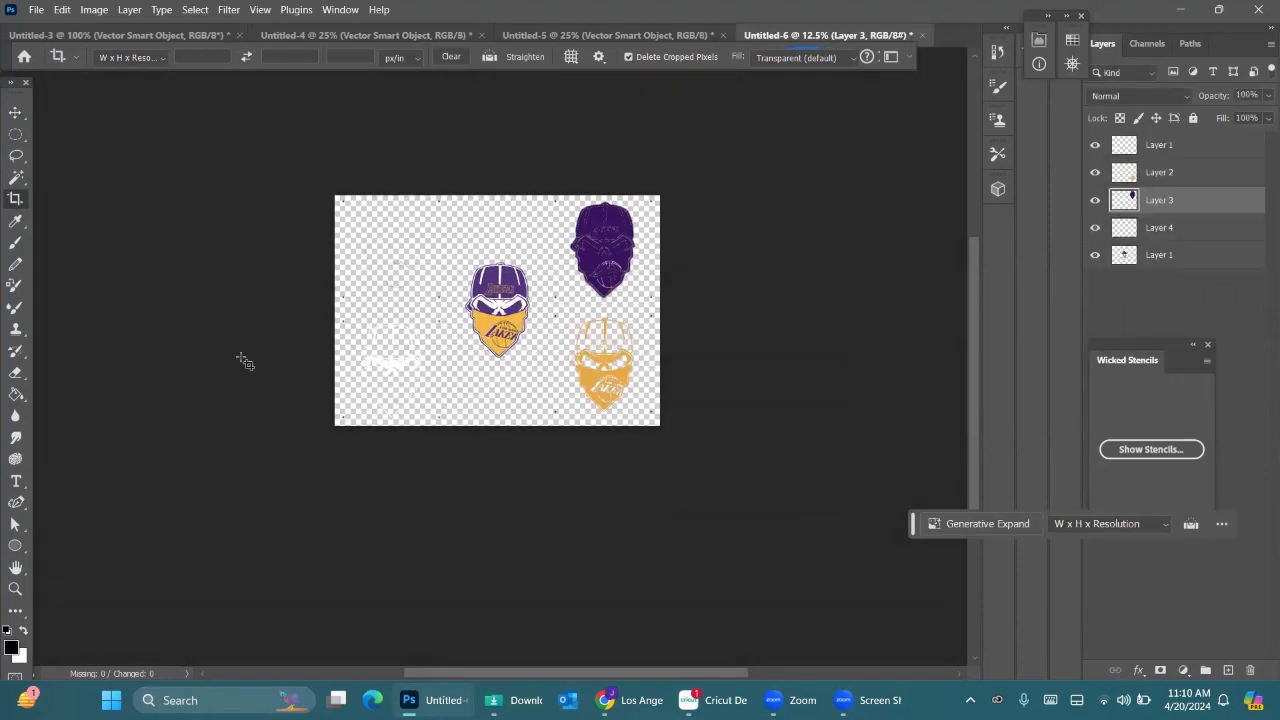
Quick-export the stencil layout as a PNG named "Lakers skull" into the Stencil Tutorial folder.
click(35, 10)
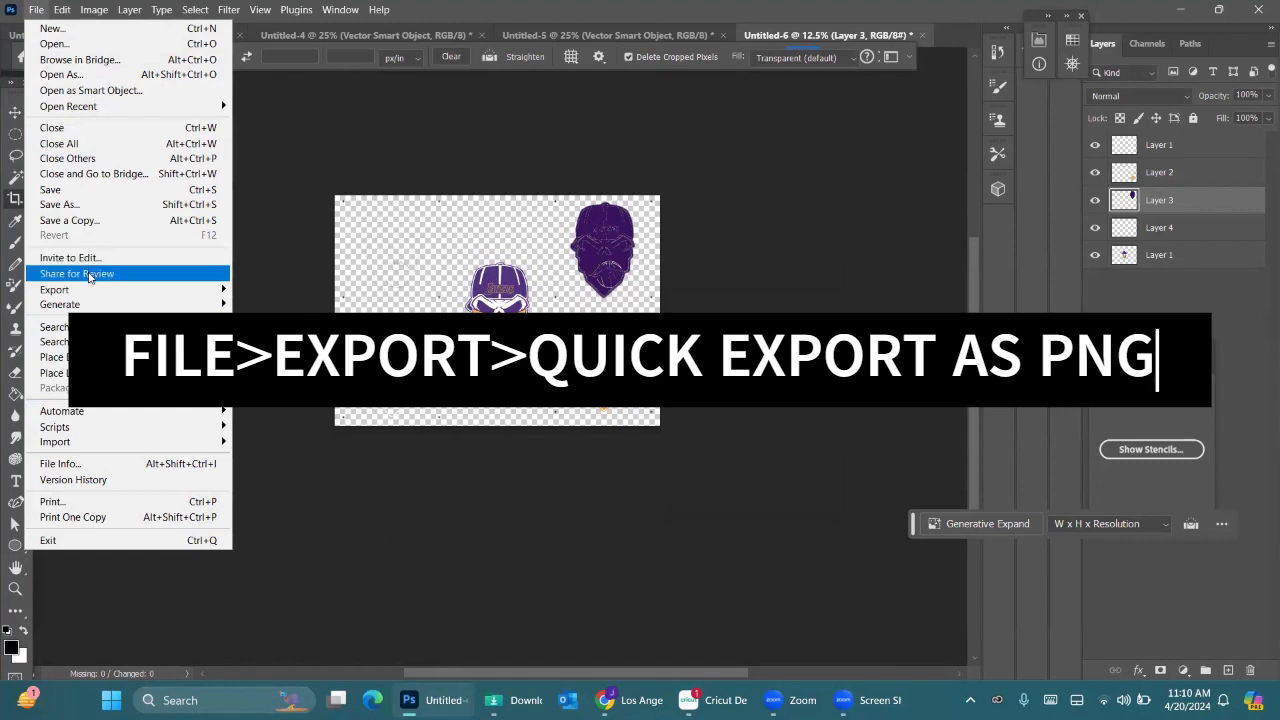
mouse_move(90, 289)
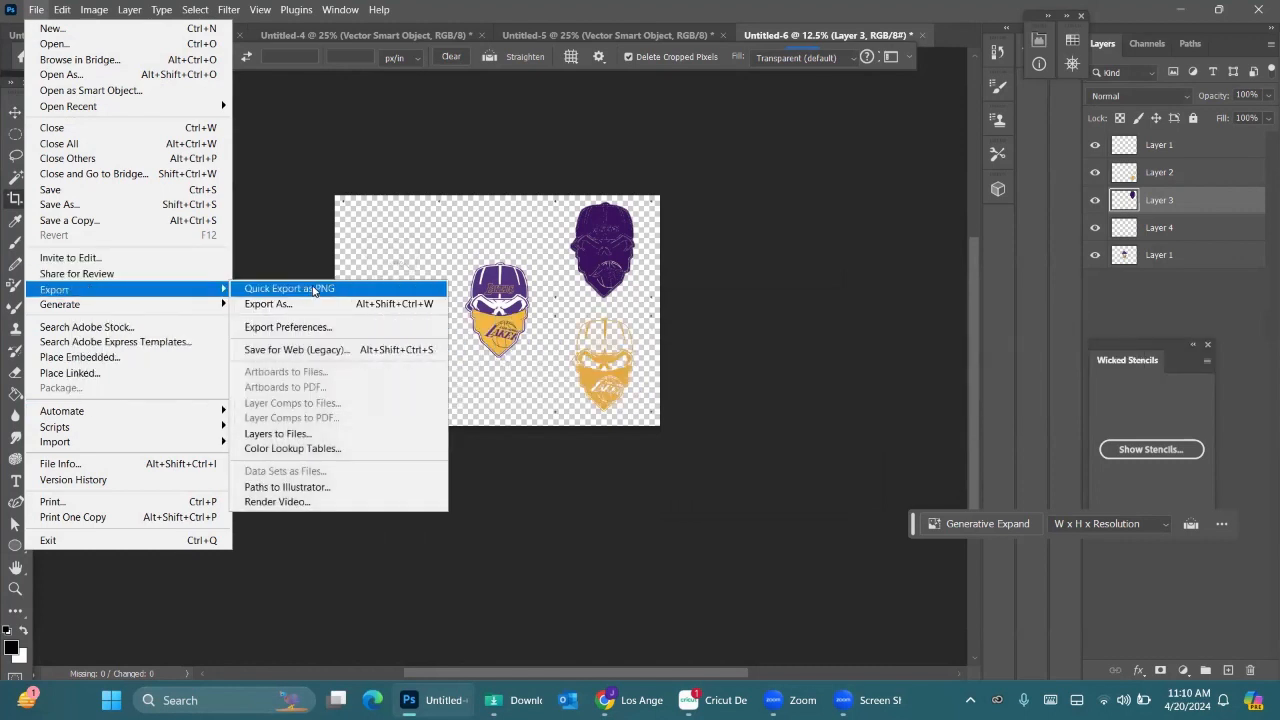
click(313, 289)
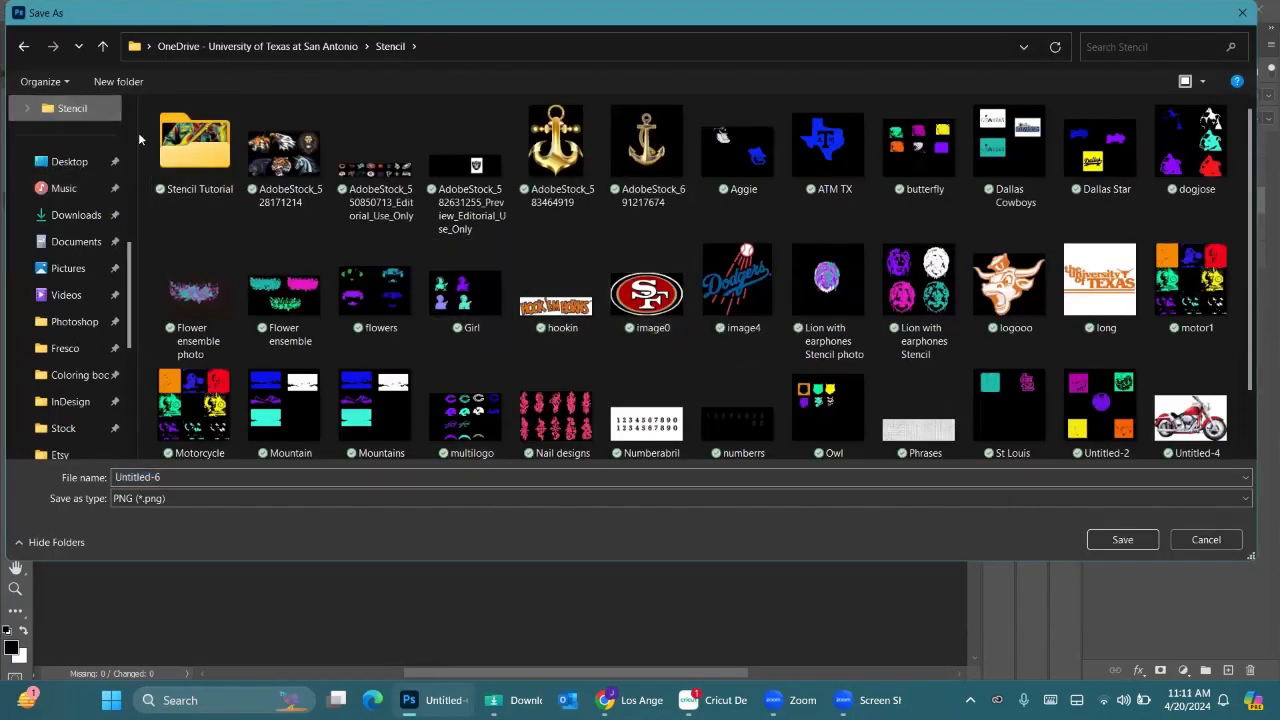
click(190, 145)
double_click(190, 145)
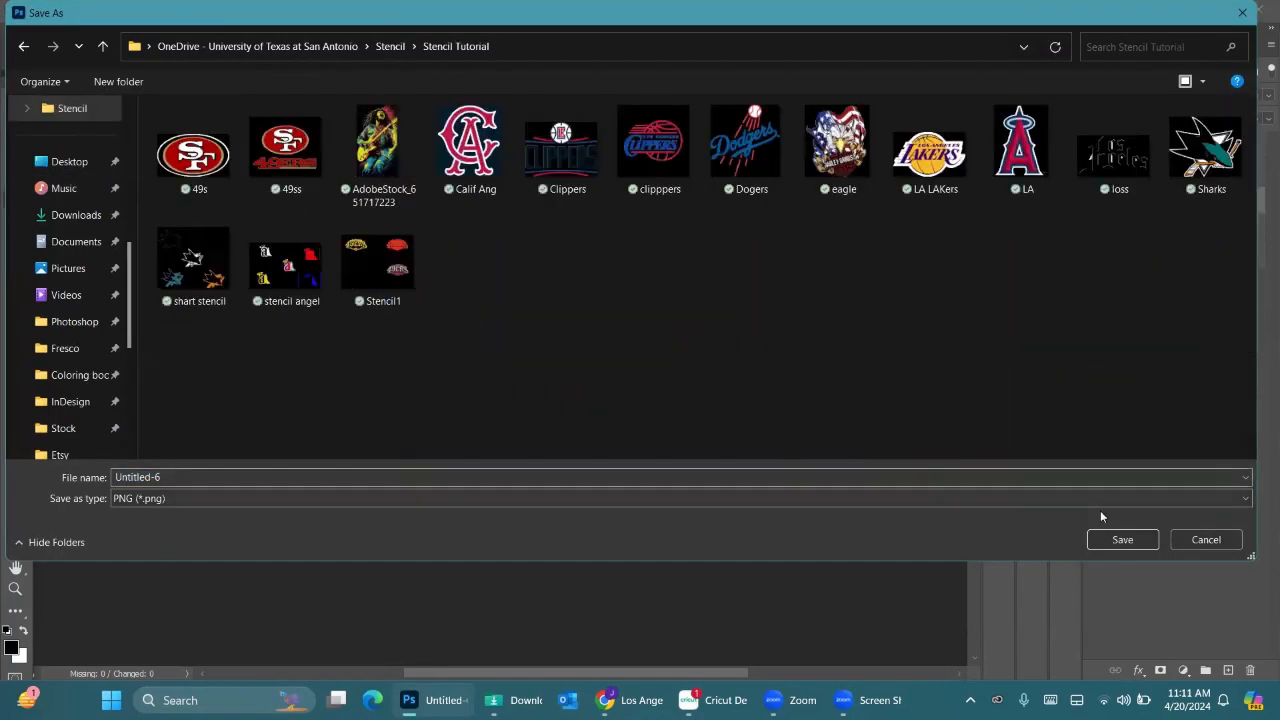
click(994, 476)
key(BackSpace)
text(L)
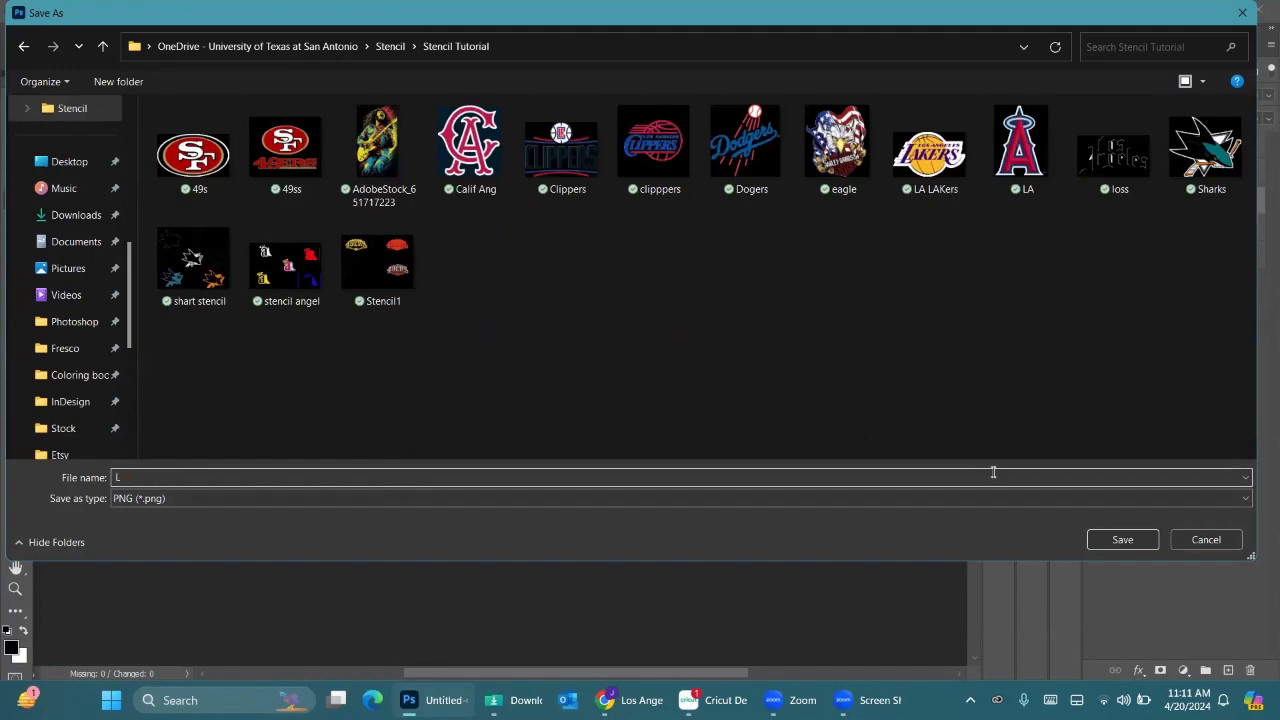
text(akers sku)
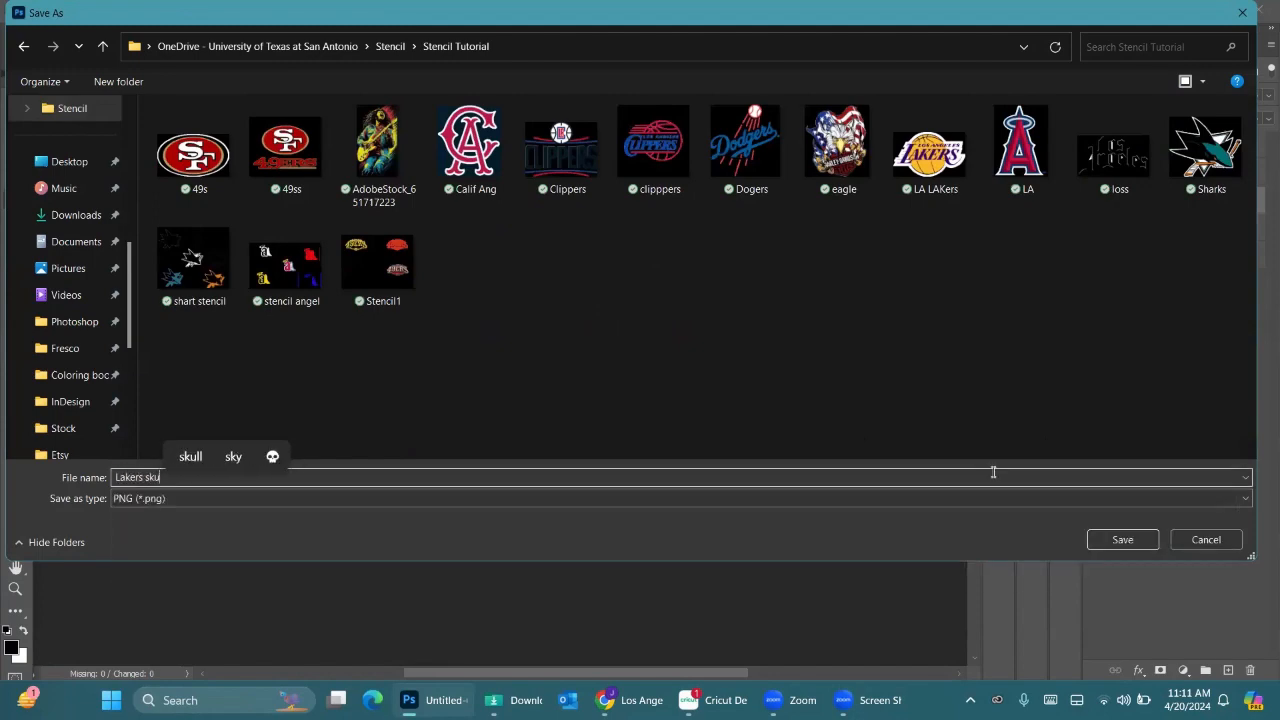
text(ll)
key(Return)
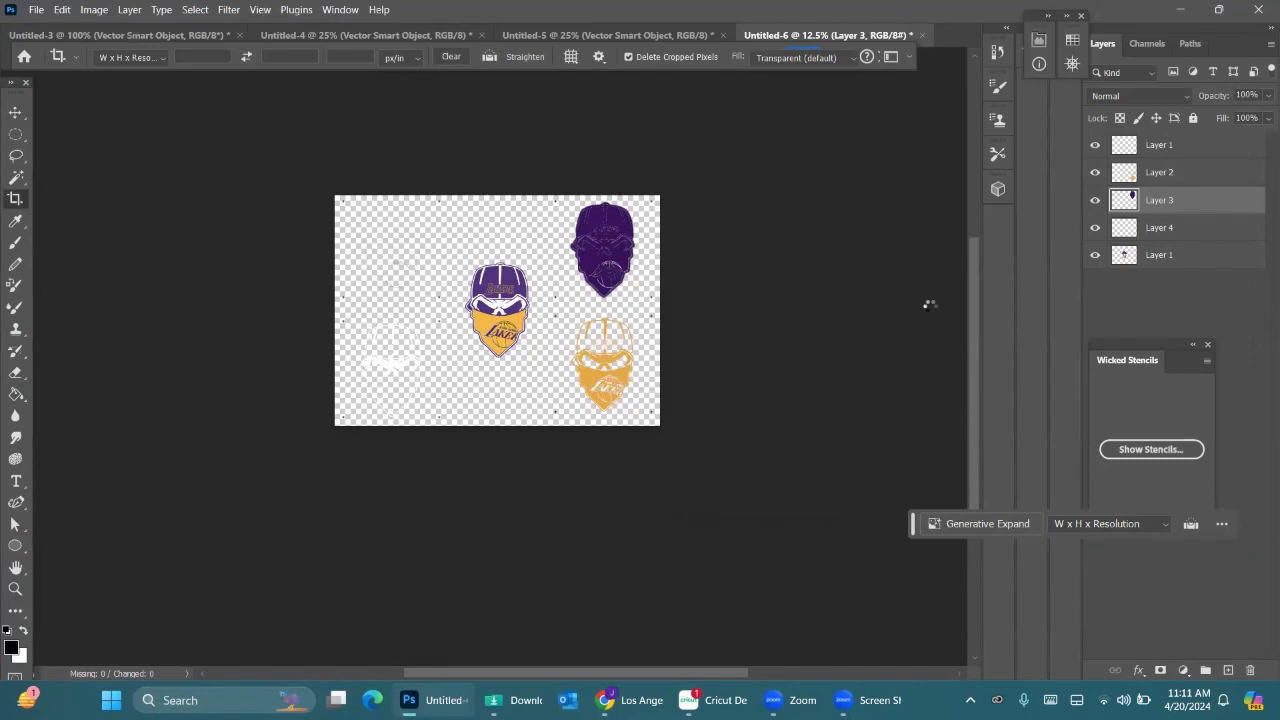
Minimize Photoshop, switch to Cricut Design Space and start a new project.
click(1182, 12)
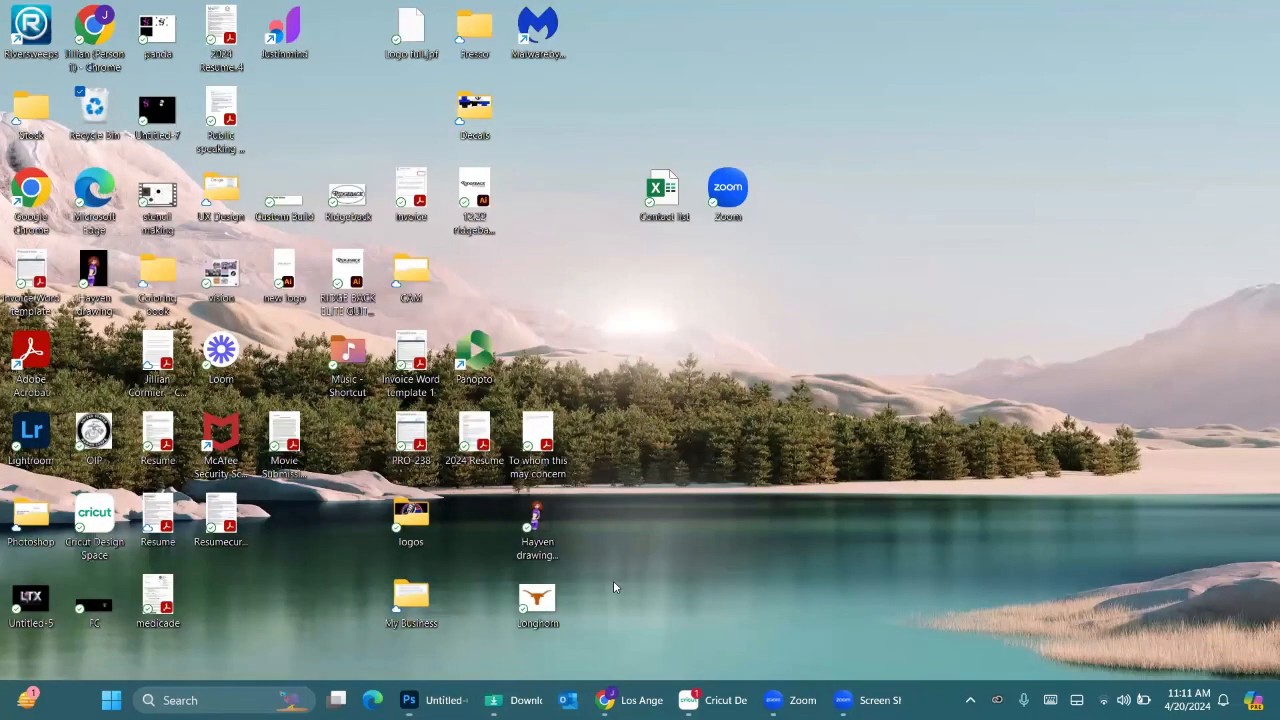
click(712, 700)
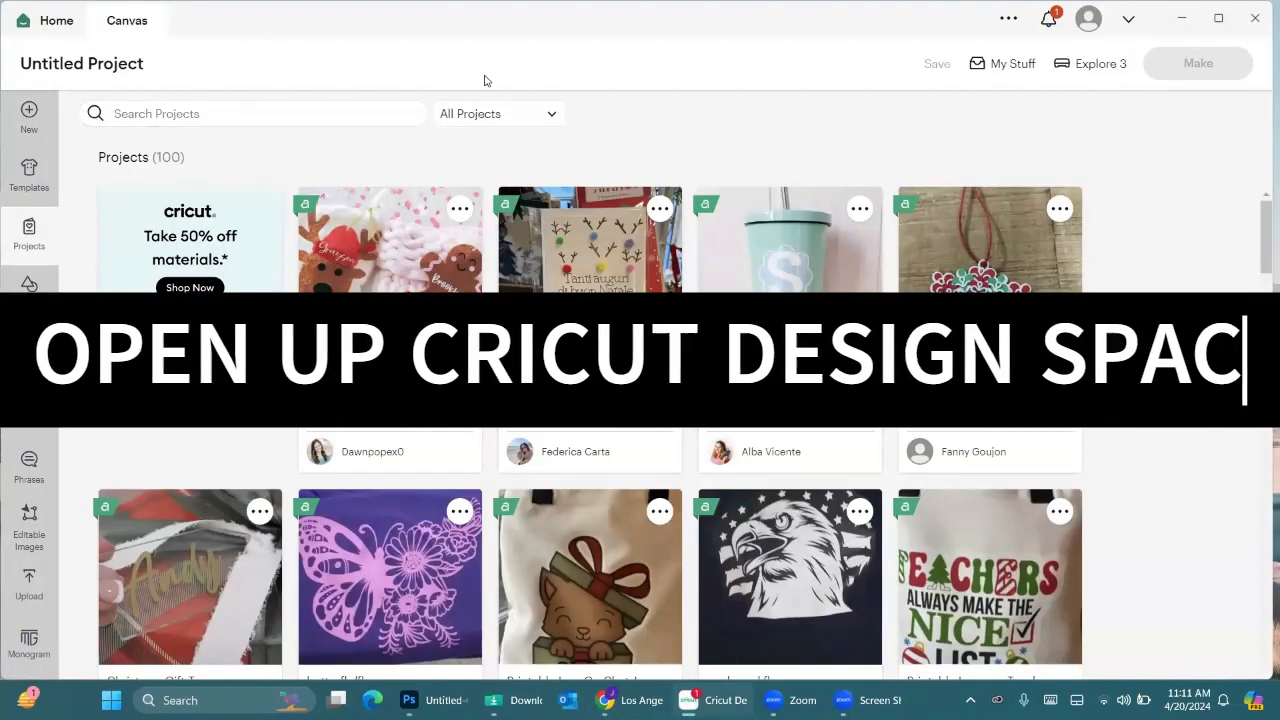
click(66, 30)
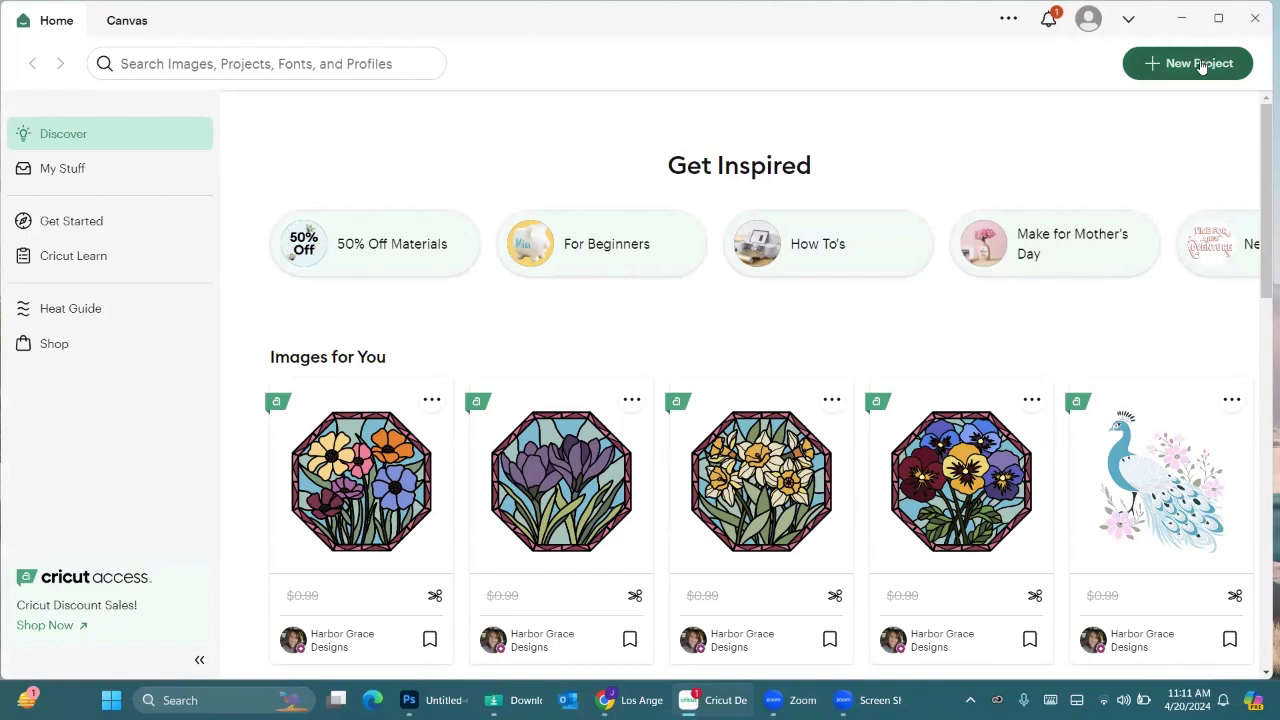
click(1199, 64)
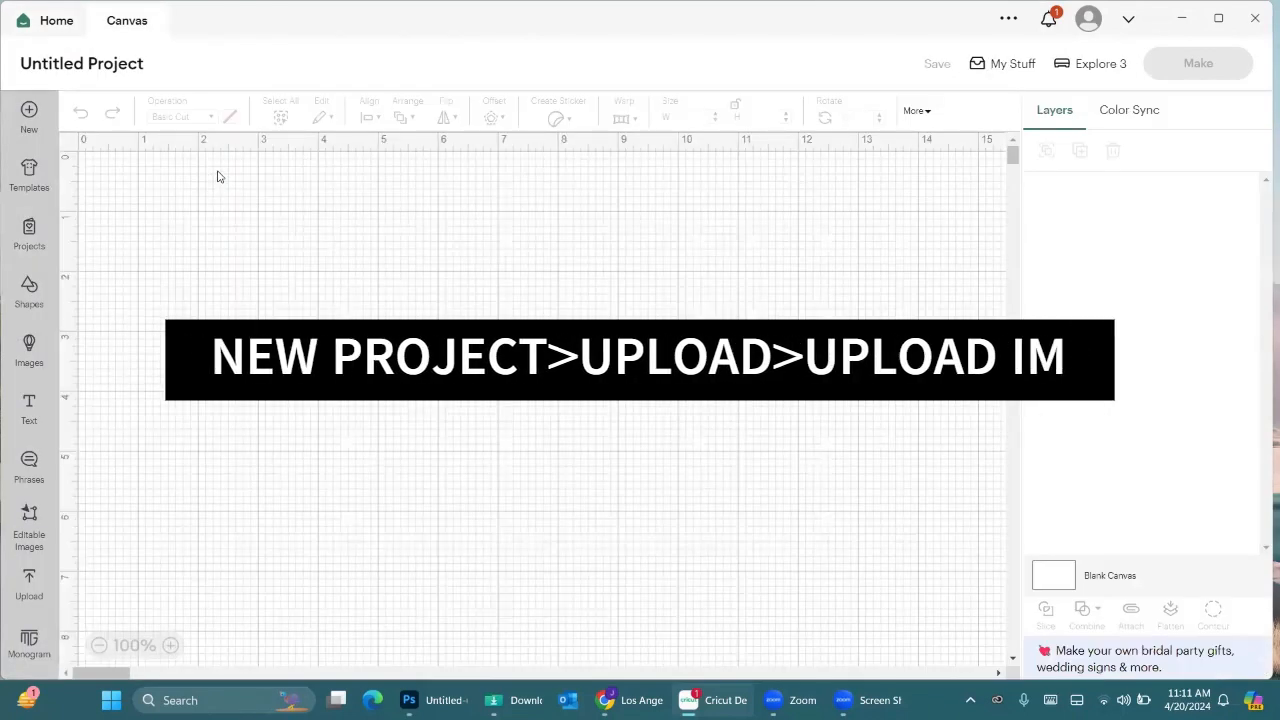
Load the "Lakers skull" PNG from the Stencil Tutorial folder as a new image upload.
click(29, 585)
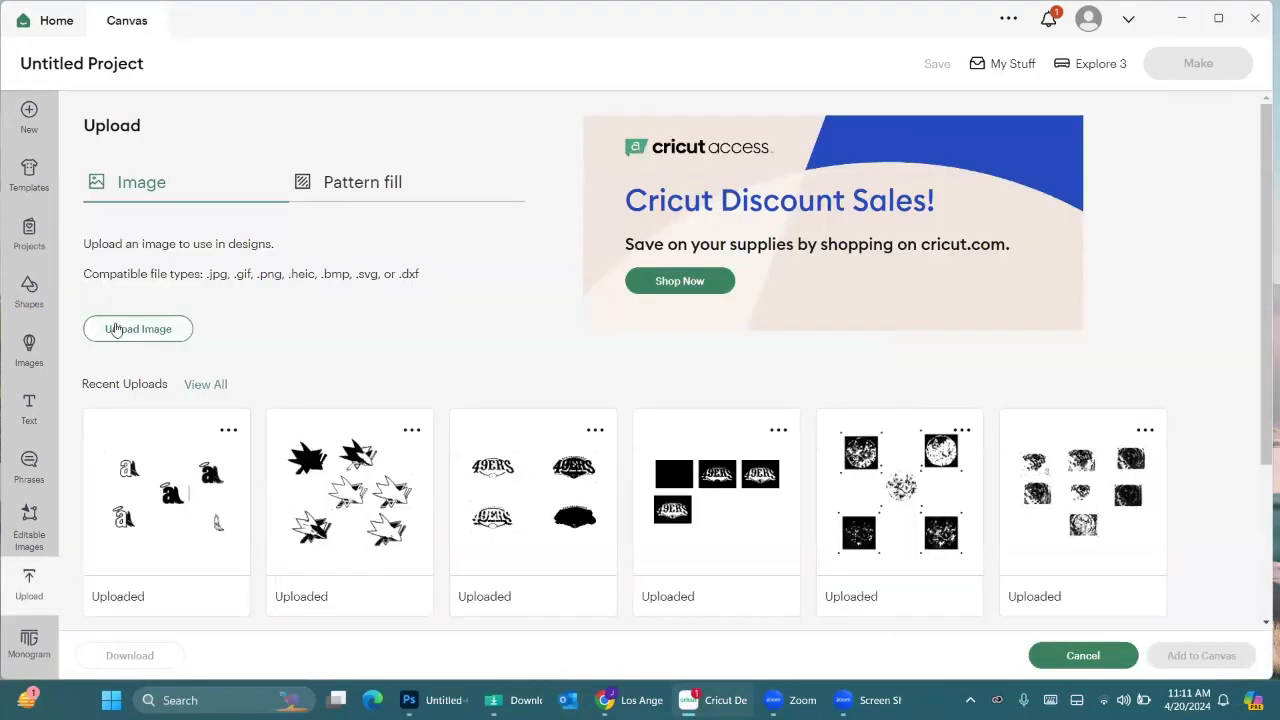
click(116, 330)
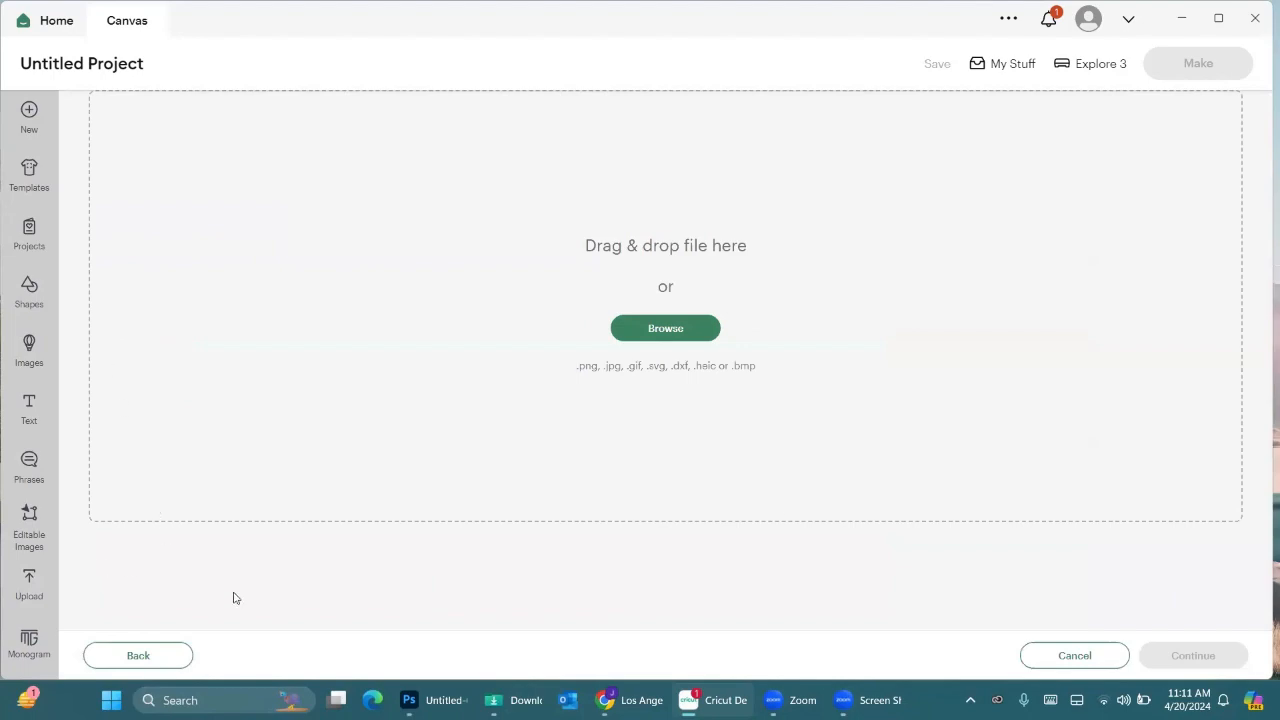
click(677, 329)
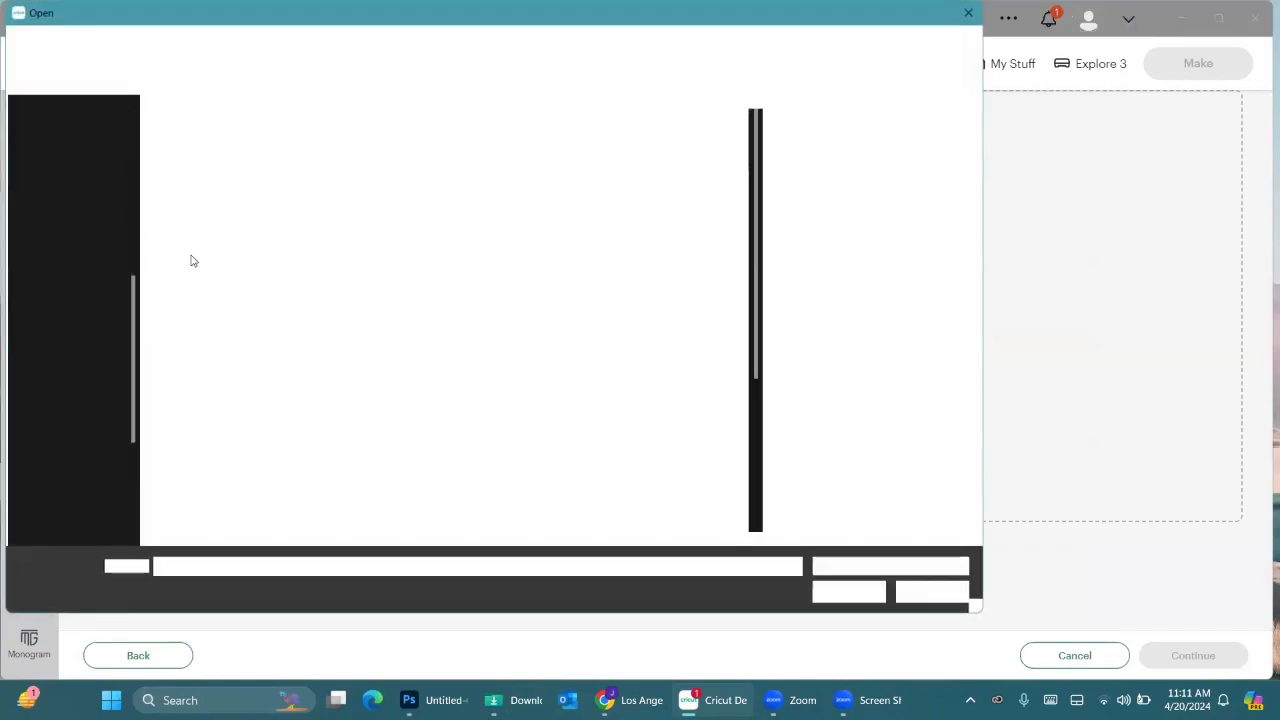
scroll(200, 260, down, 3)
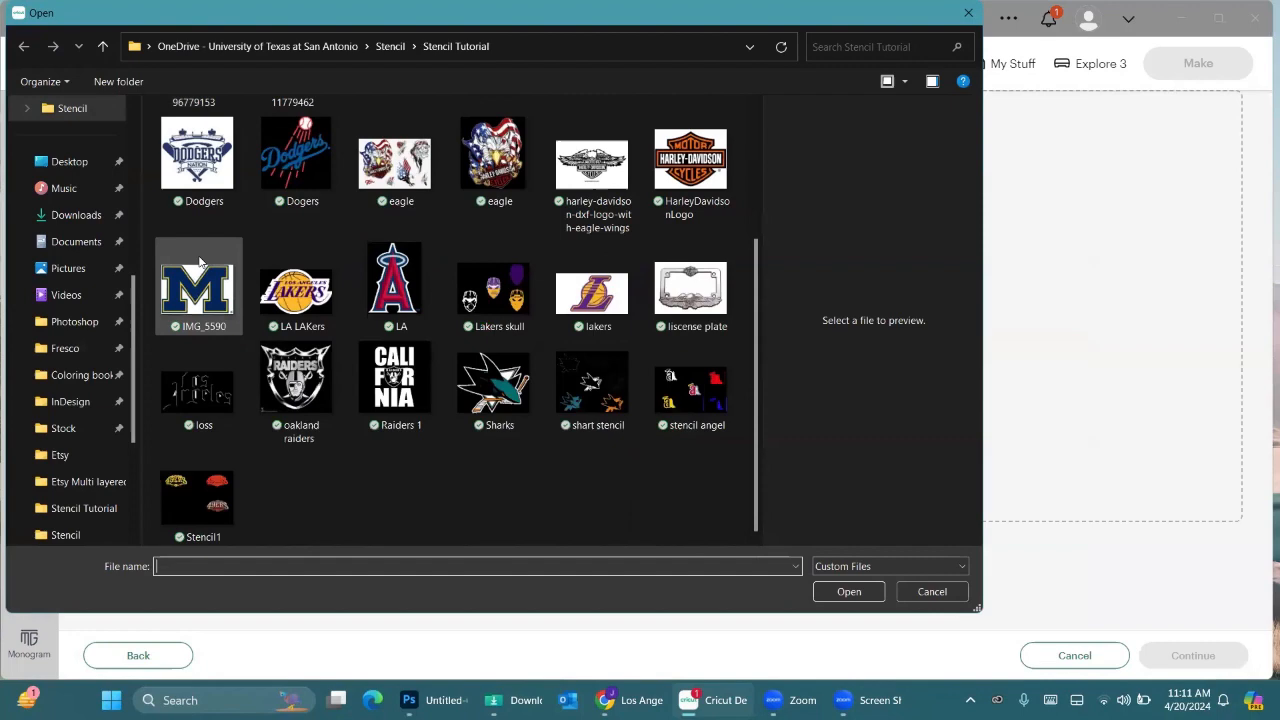
double_click(474, 290)
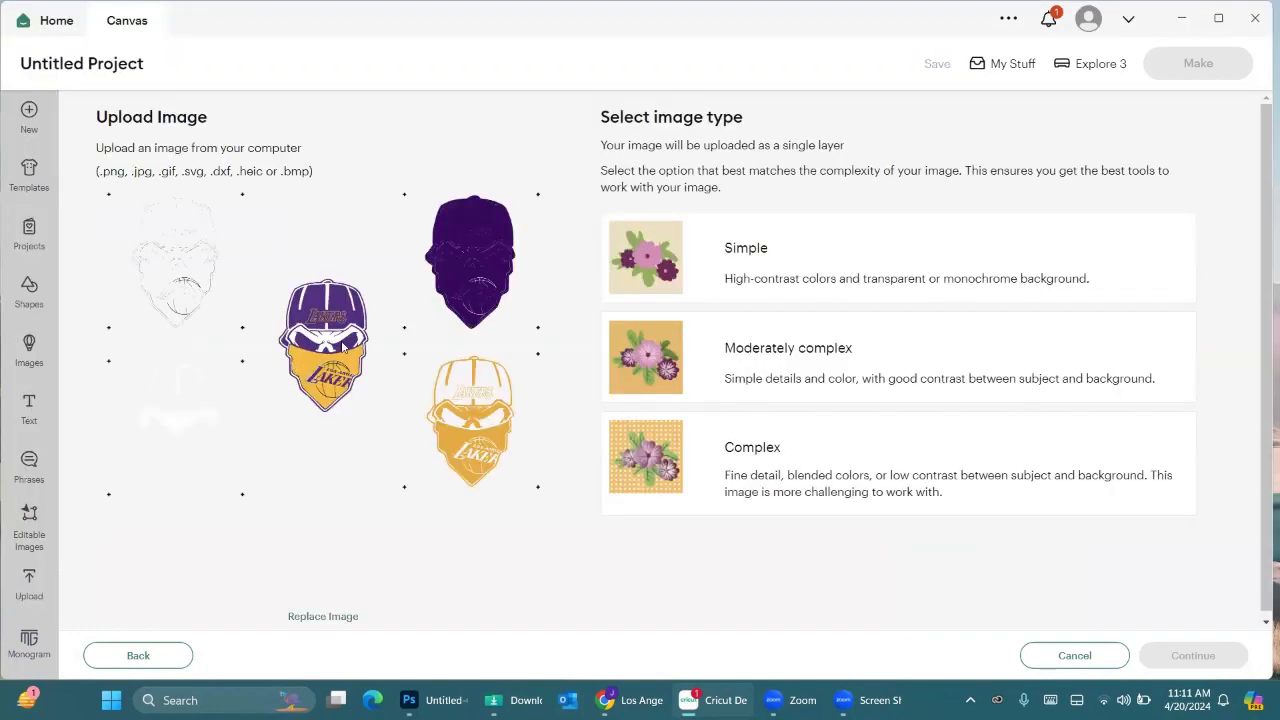
Set the image type to Complex and continue past the background remover without removing anything.
click(729, 466)
click(1193, 655)
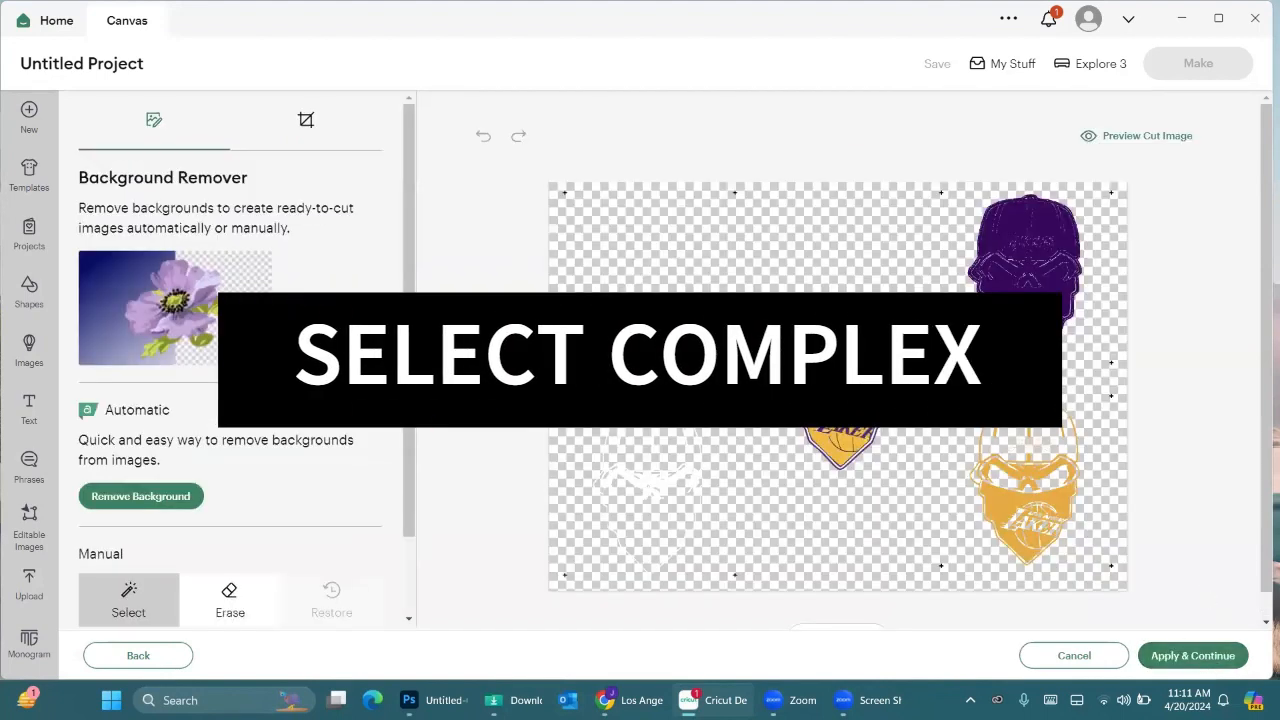
scroll(238, 360, down, 1)
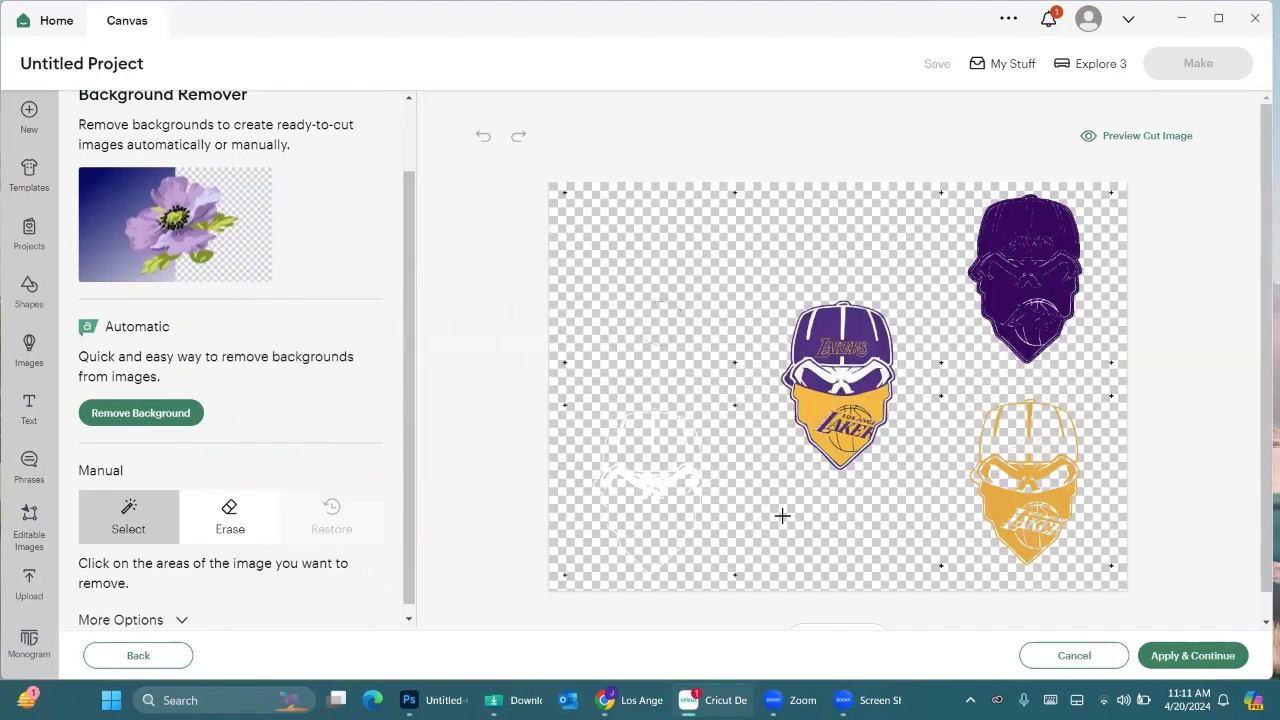
scroll(782, 515, down, 1)
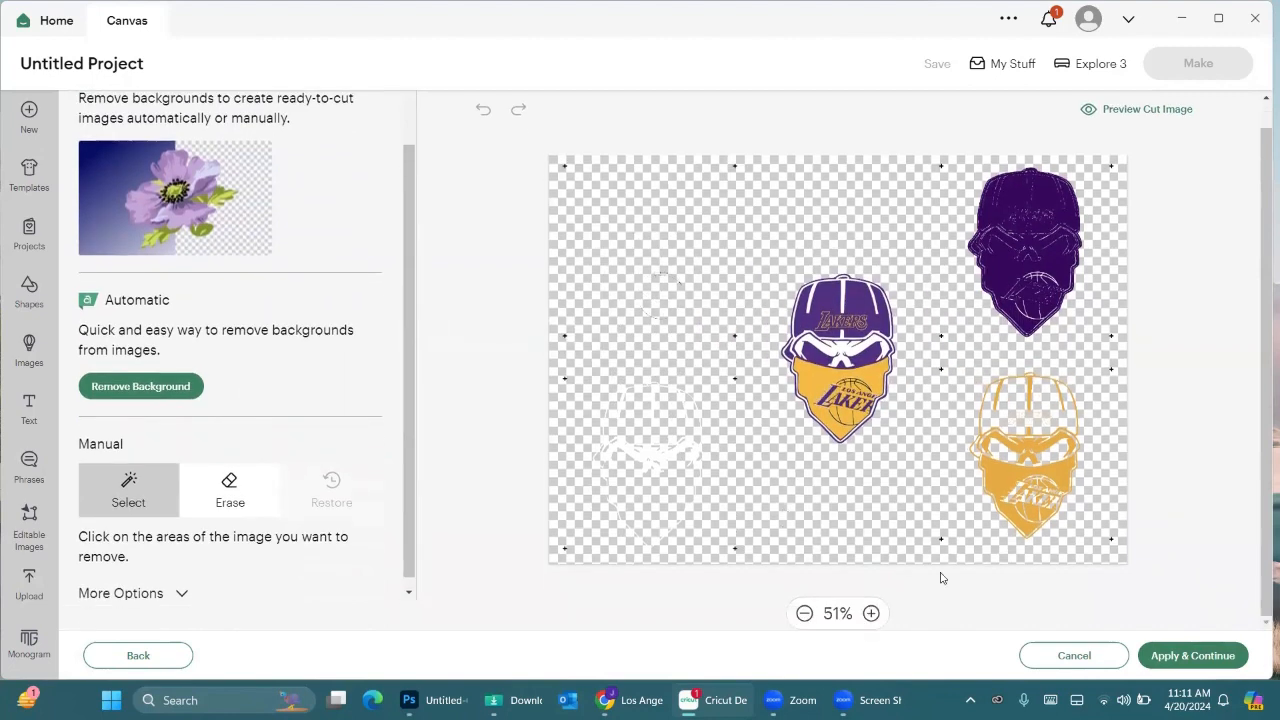
click(1161, 656)
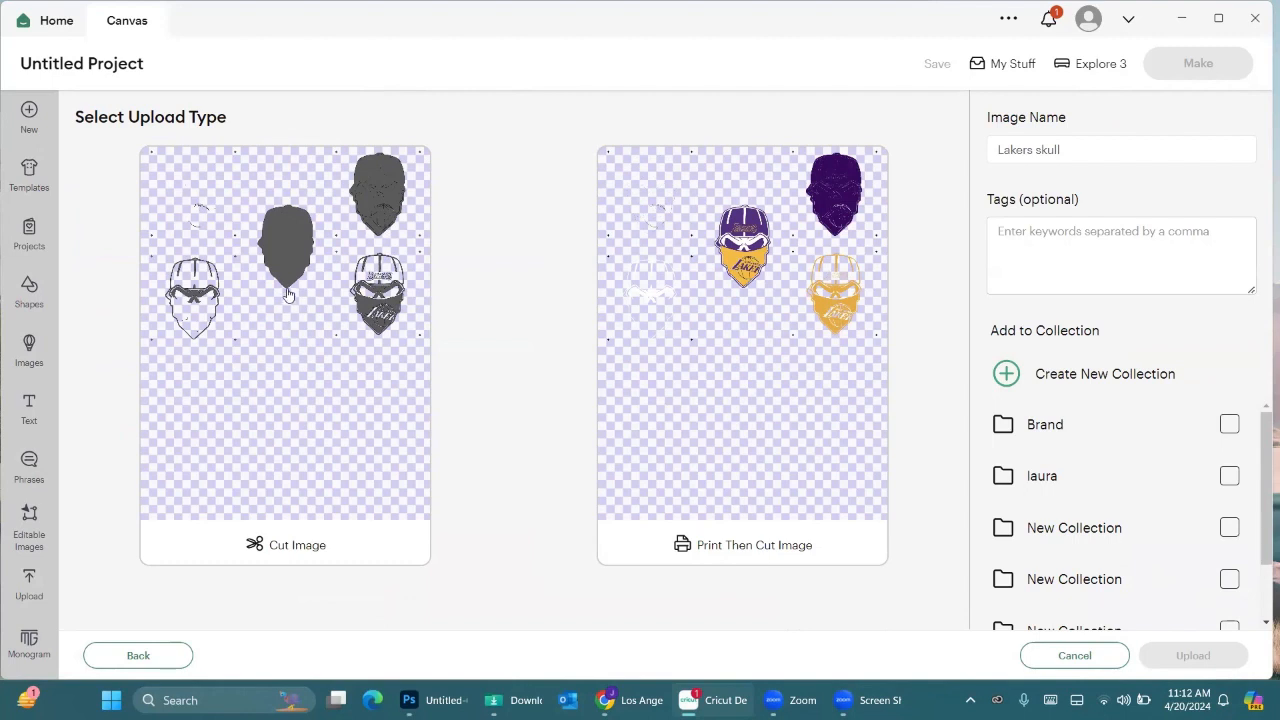
Upload the Lakers skull as a Cut Image and add it to the canvas.
click(373, 210)
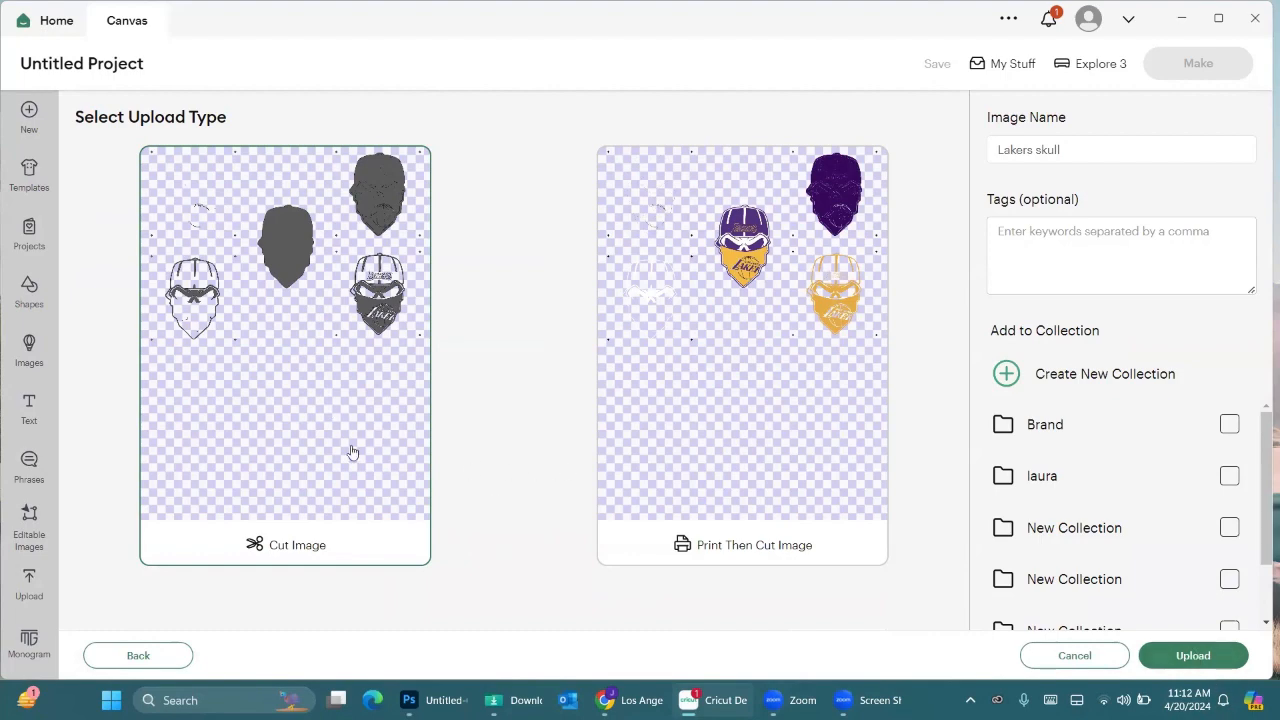
click(1174, 655)
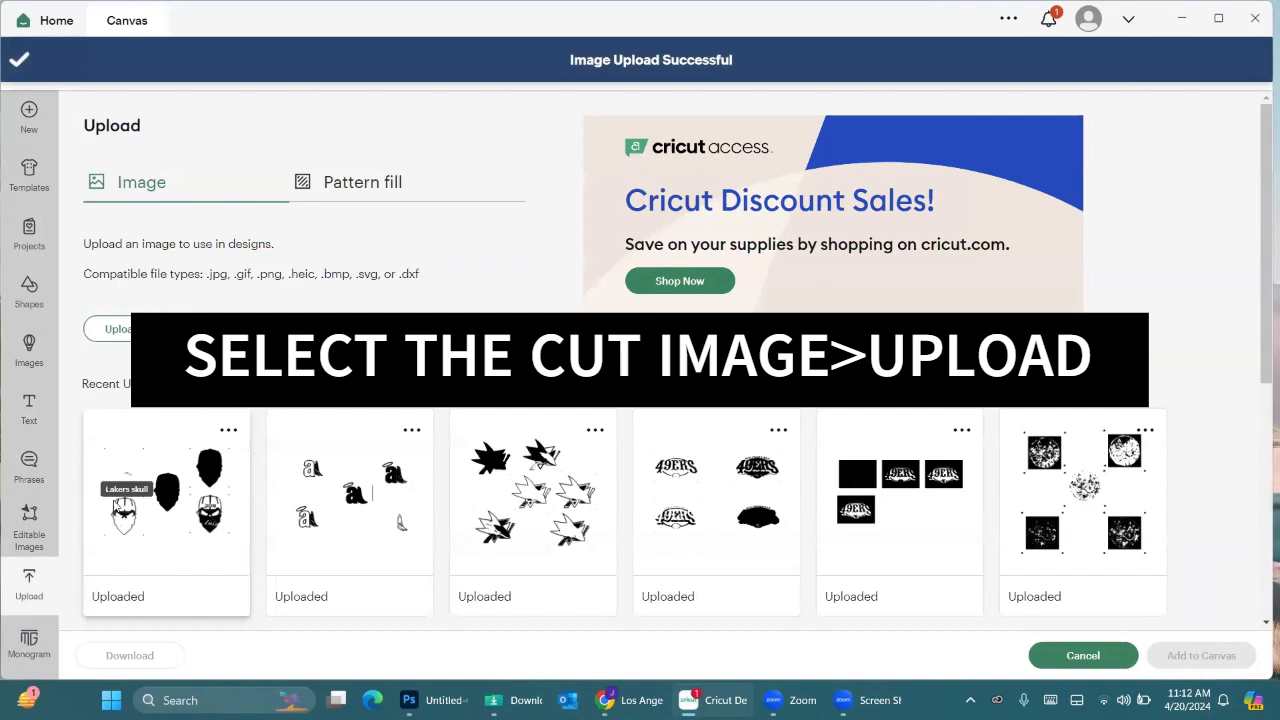
click(125, 480)
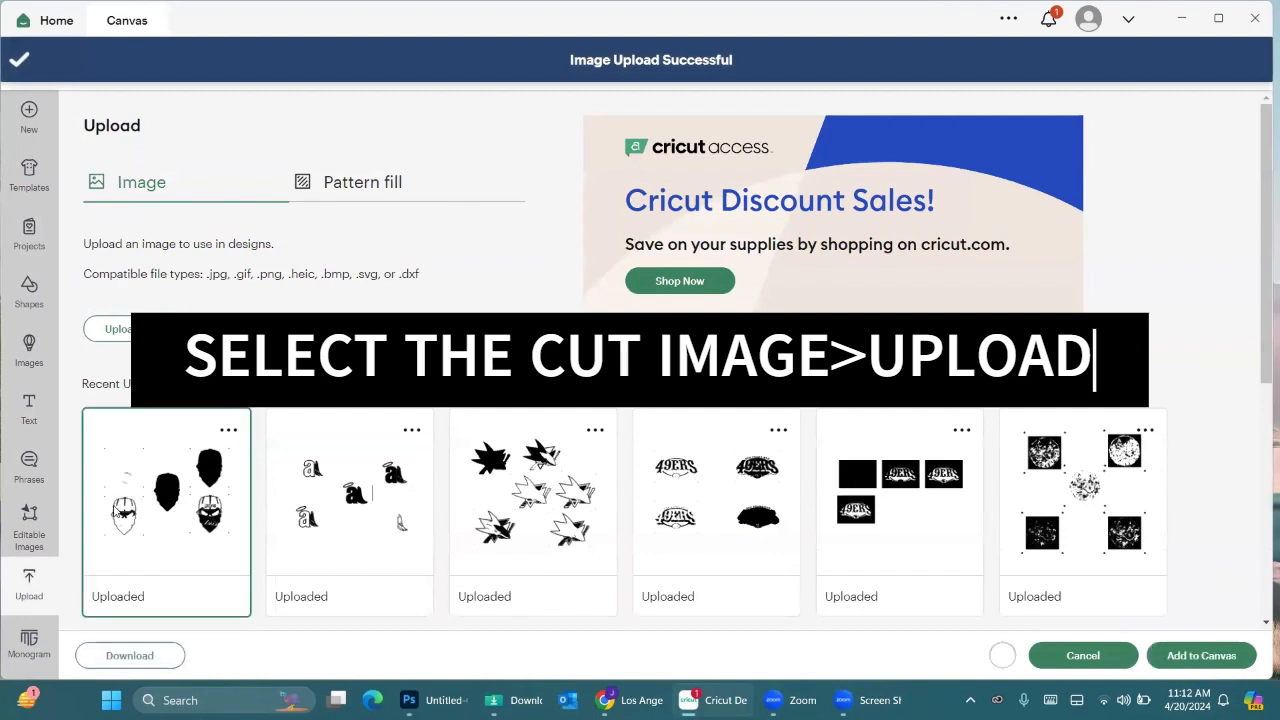
click(1174, 655)
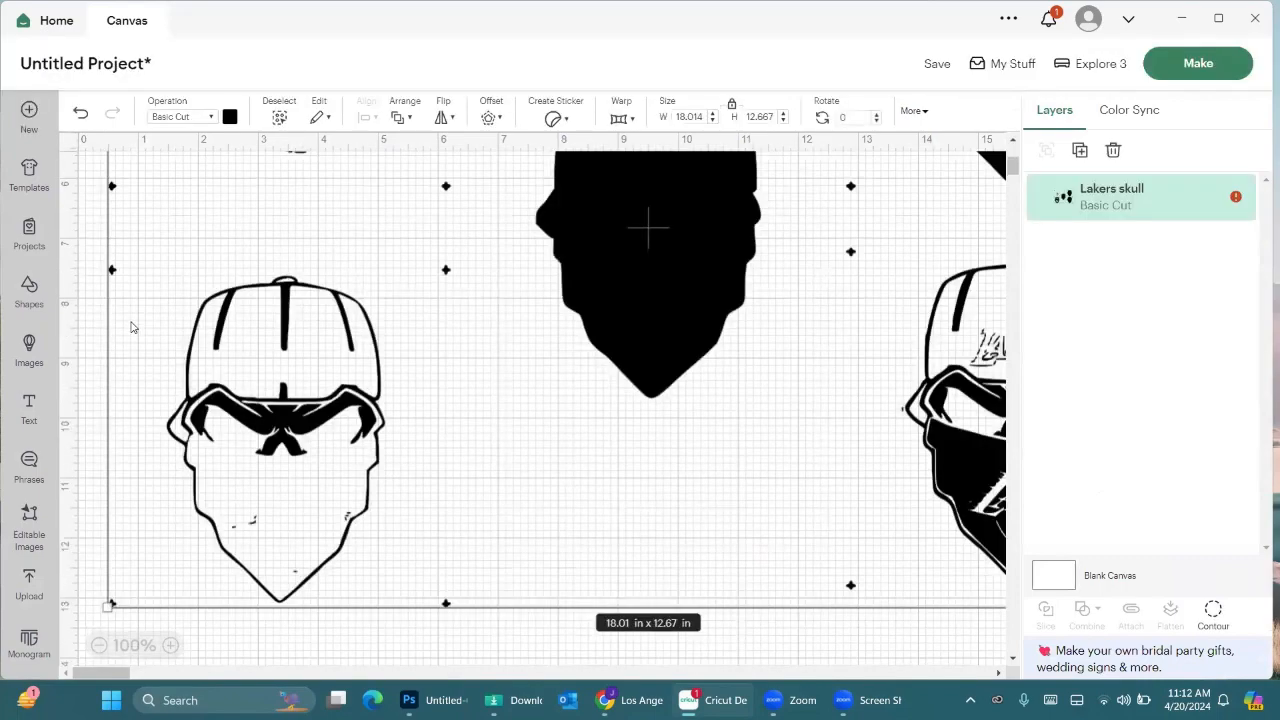
Scale the Lakers skull image down to about 10 in wide, reposition it near the canvas's upper-left corner and deselect it.
scroll(133, 327, down, 1)
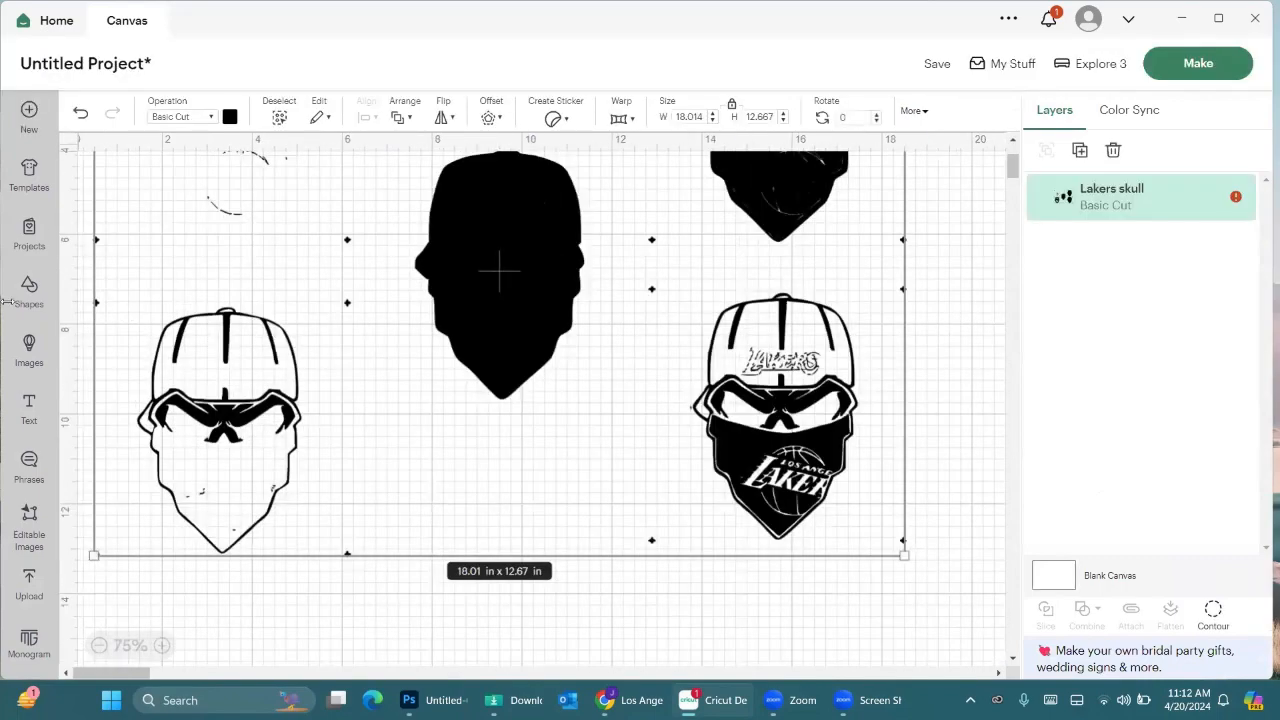
scroll(70, 400, down, 1)
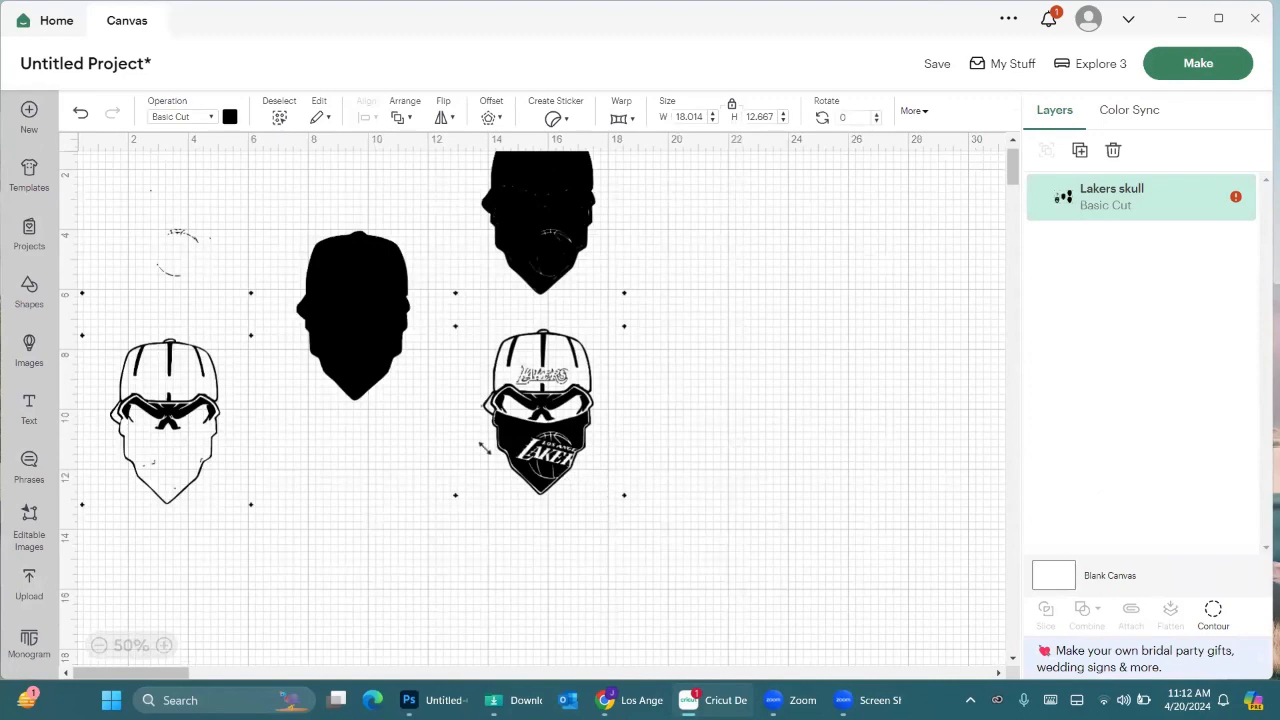
drag(484, 447, 181, 331)
drag(291, 288, 330, 363)
click(600, 446)
mouse_move(143, 220)
mouse_down()
mouse_move(243, 239)
mouse_move(151, 213)
mouse_move(146, 198)
mouse_up()
click(576, 310)
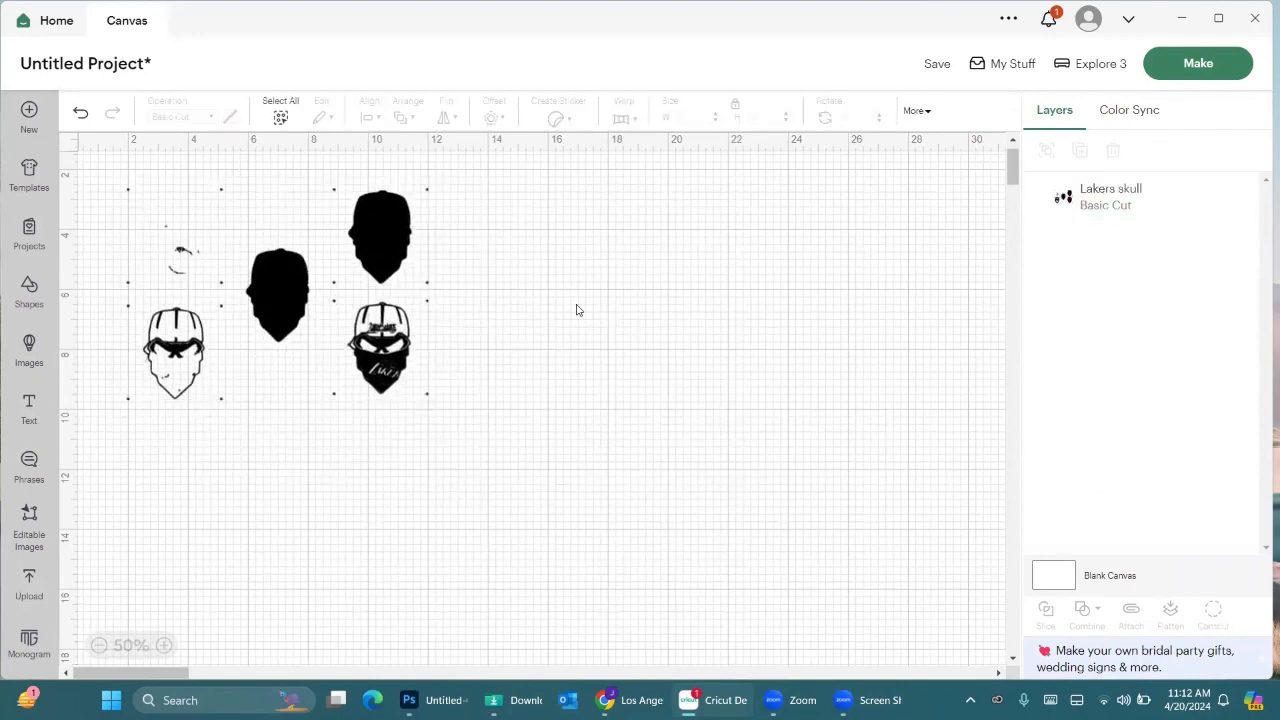
Add a rounded square to the canvas, enlarge it to about 5.52 in and move it to the right of the skulls.
click(29, 290)
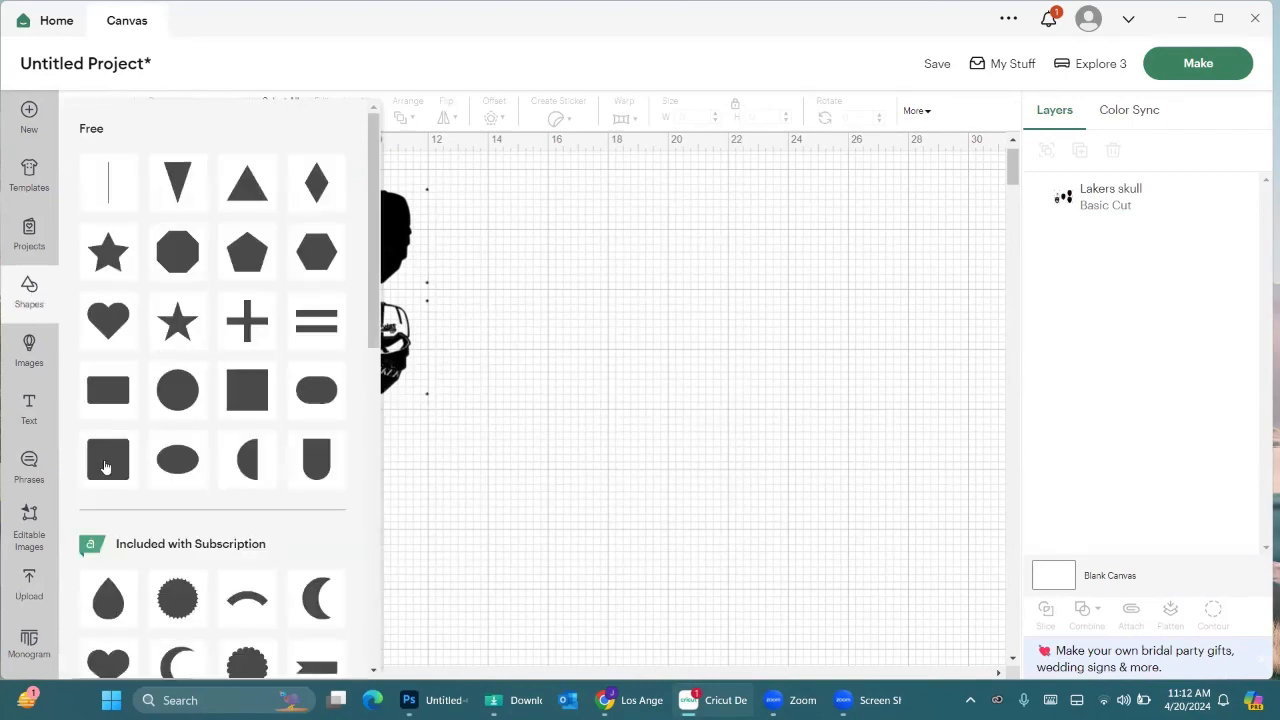
click(106, 467)
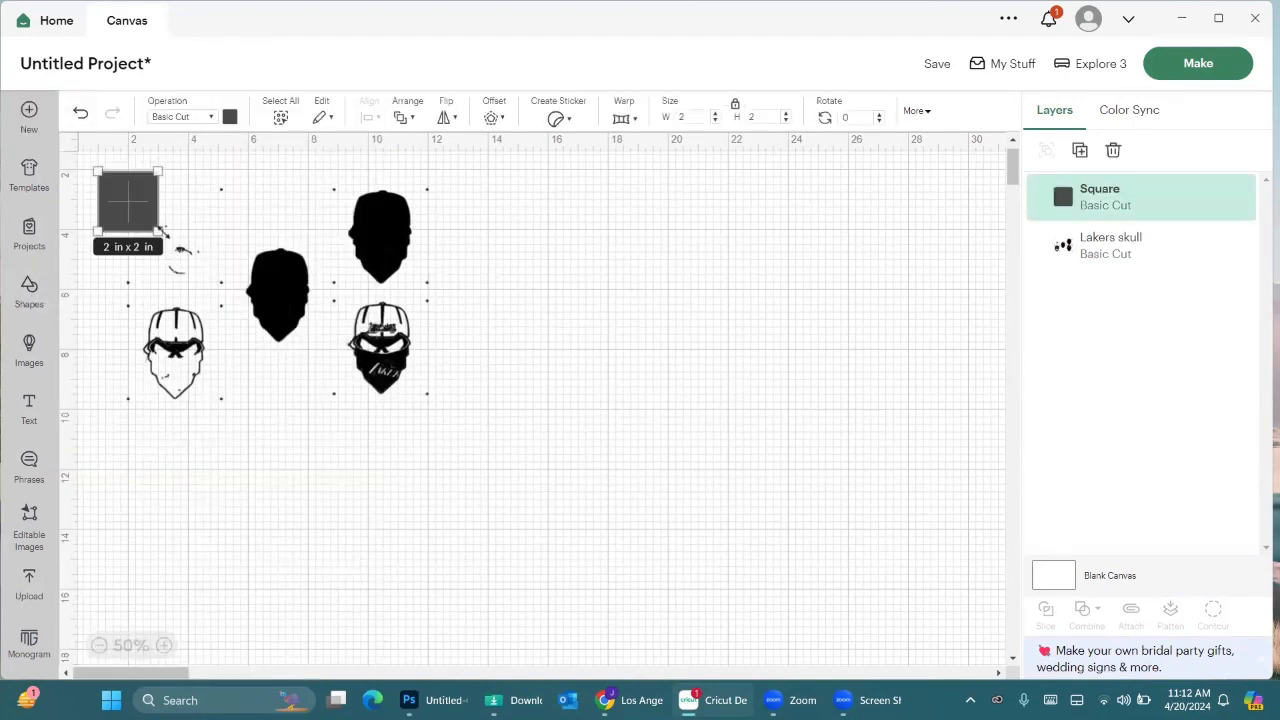
drag(160, 228, 263, 329)
drag(177, 257, 664, 382)
click(30, 300)
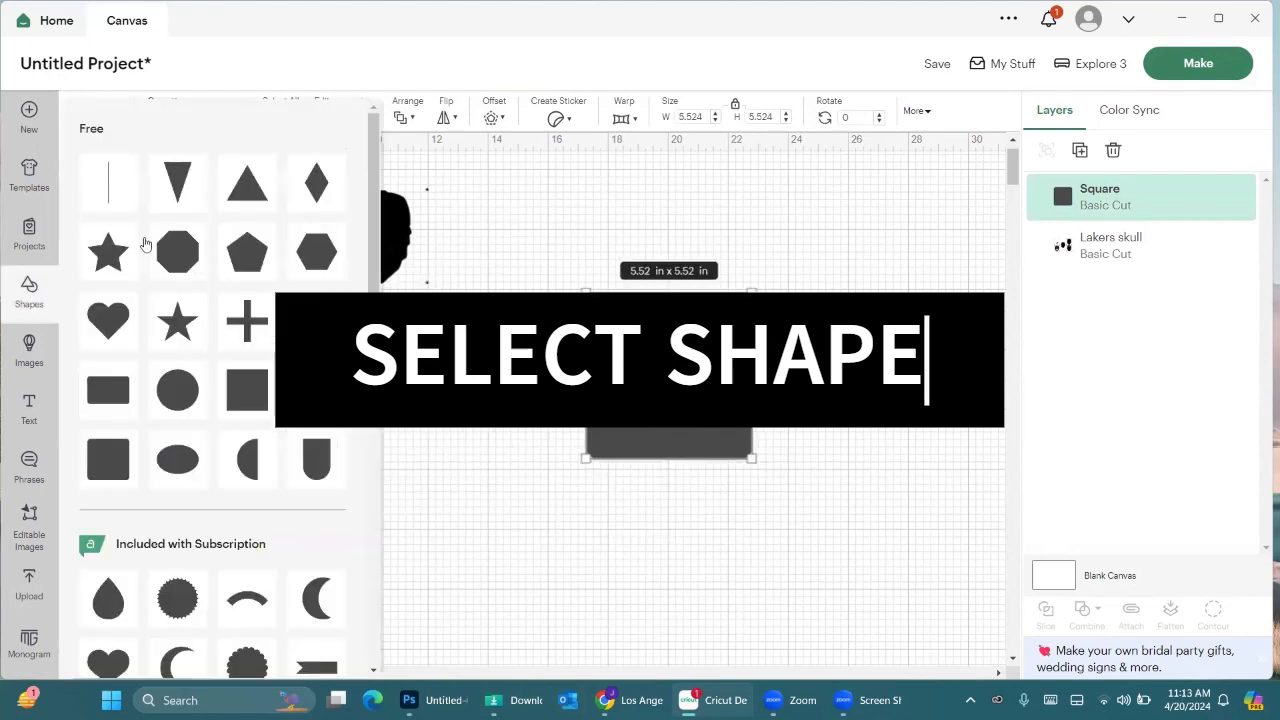
click(470, 398)
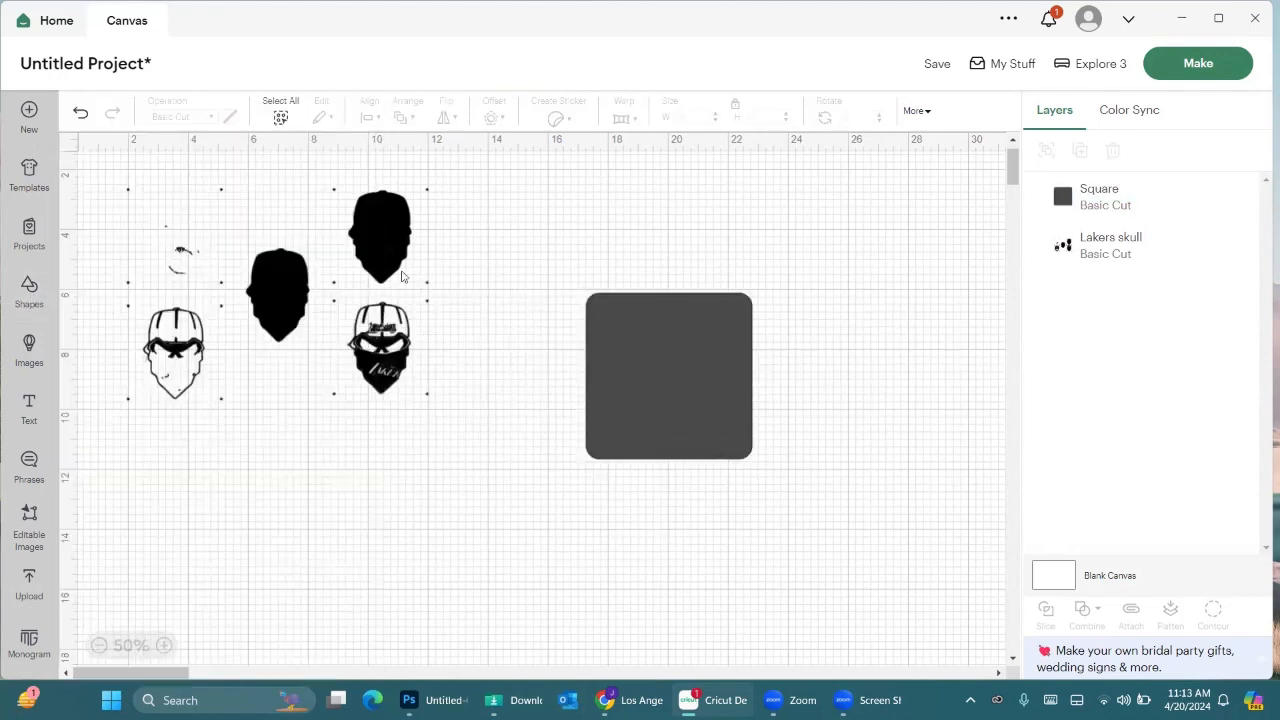
Scale the rounded square down to about 3.75 in and move it closer to the skulls.
click(715, 355)
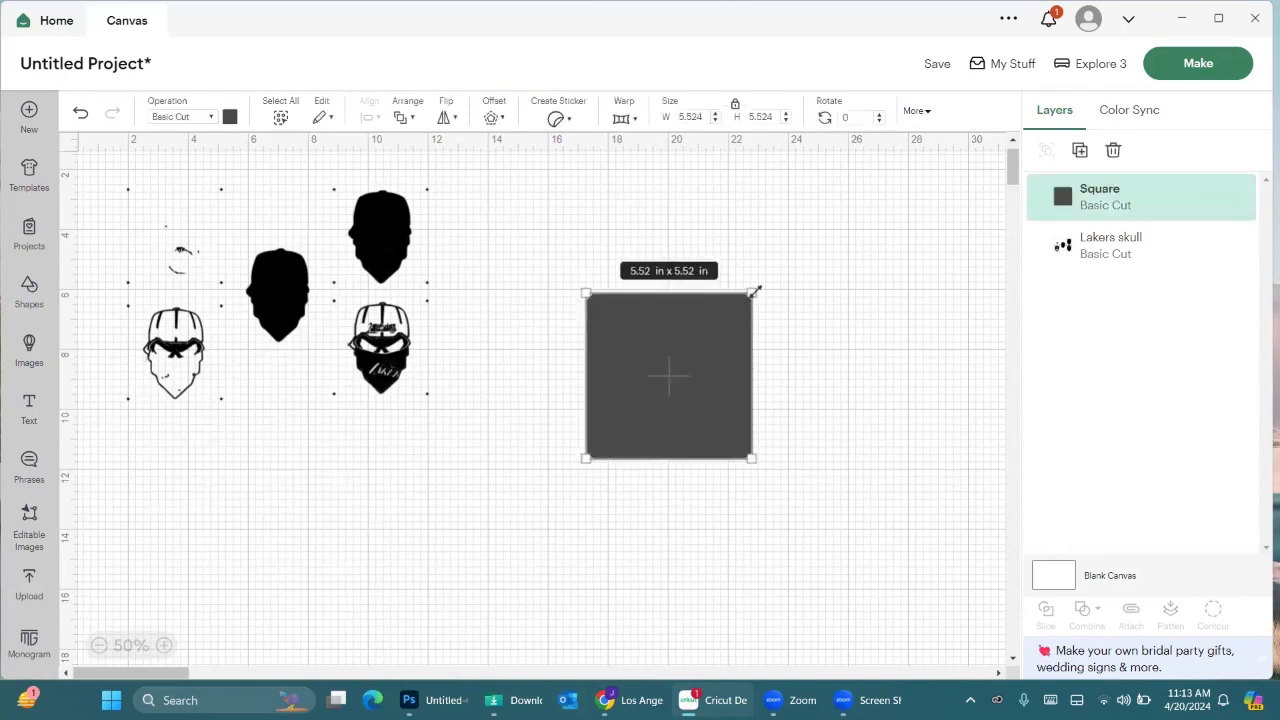
drag(753, 292, 704, 341)
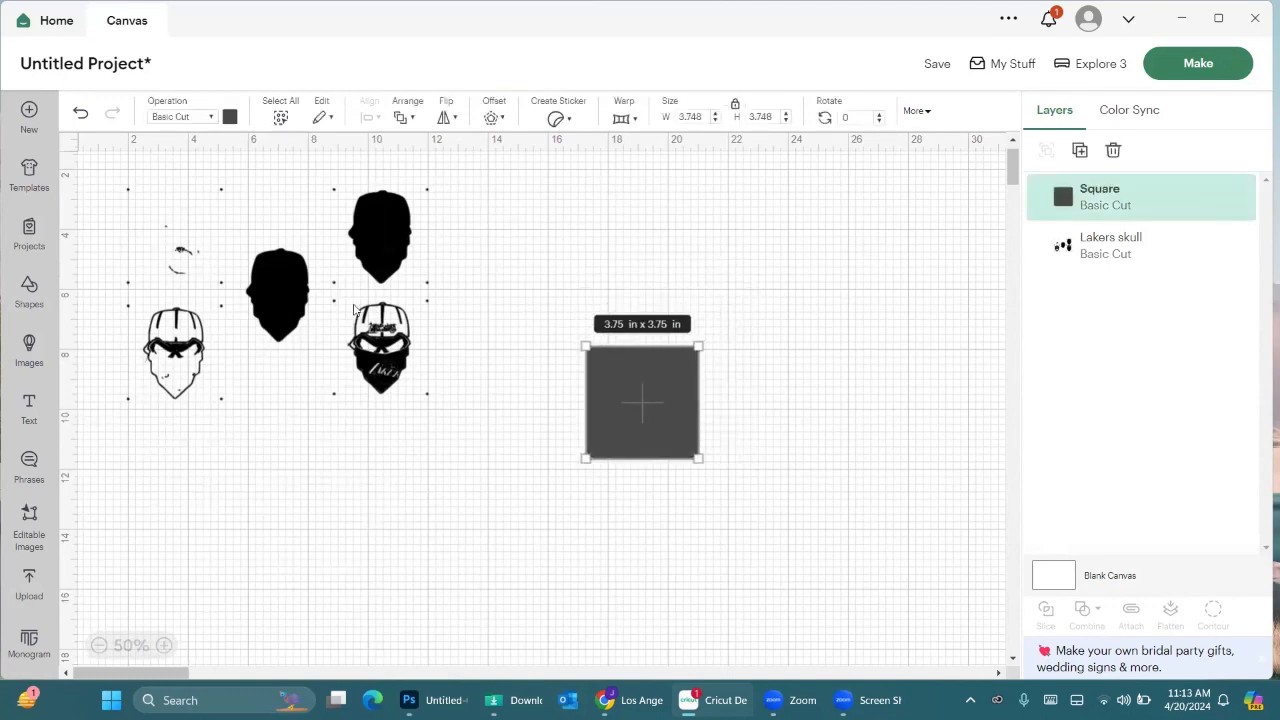
drag(606, 395, 533, 397)
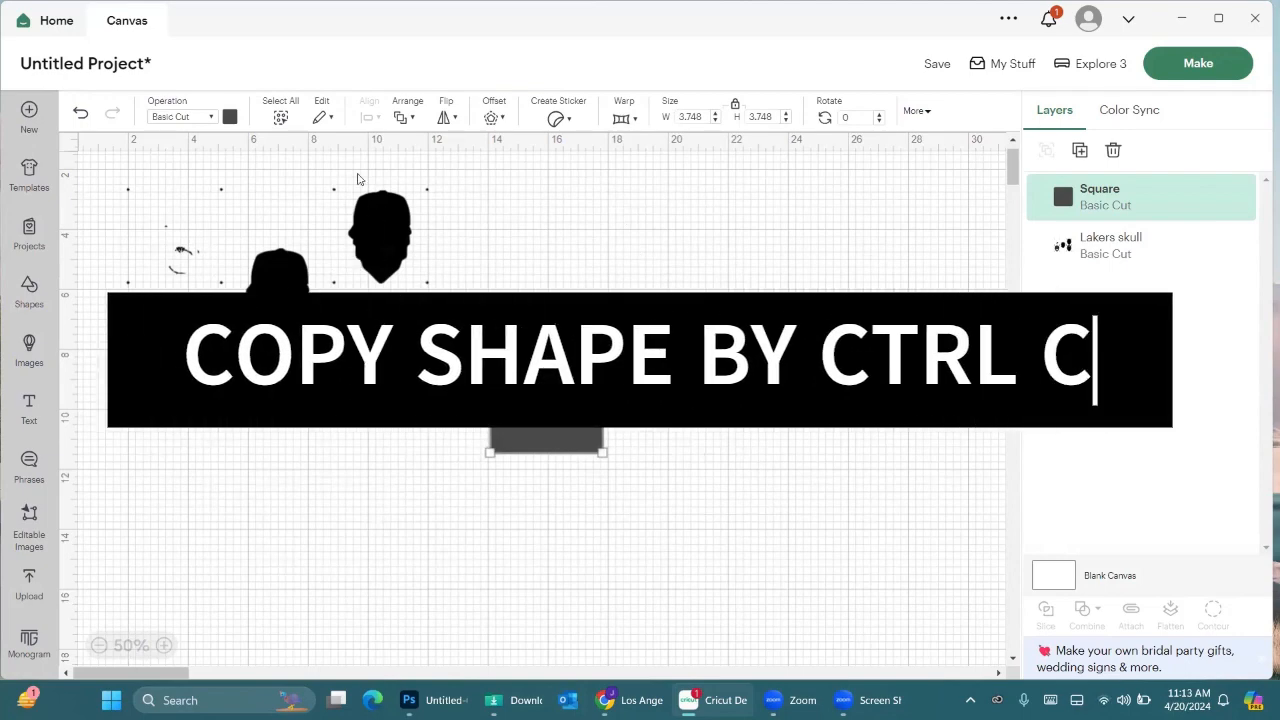
Place the rounded square over the lower-right skull and send it to the back.
click(405, 117)
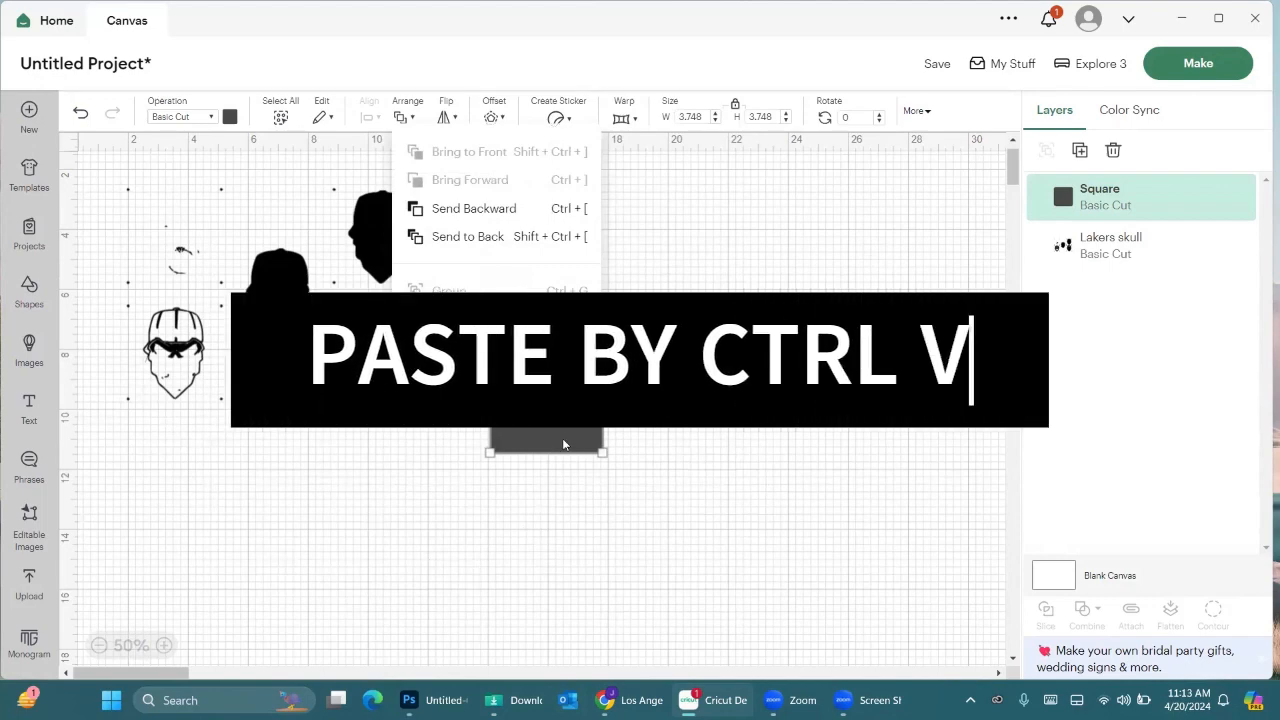
drag(563, 443, 444, 327)
drag(438, 387, 395, 373)
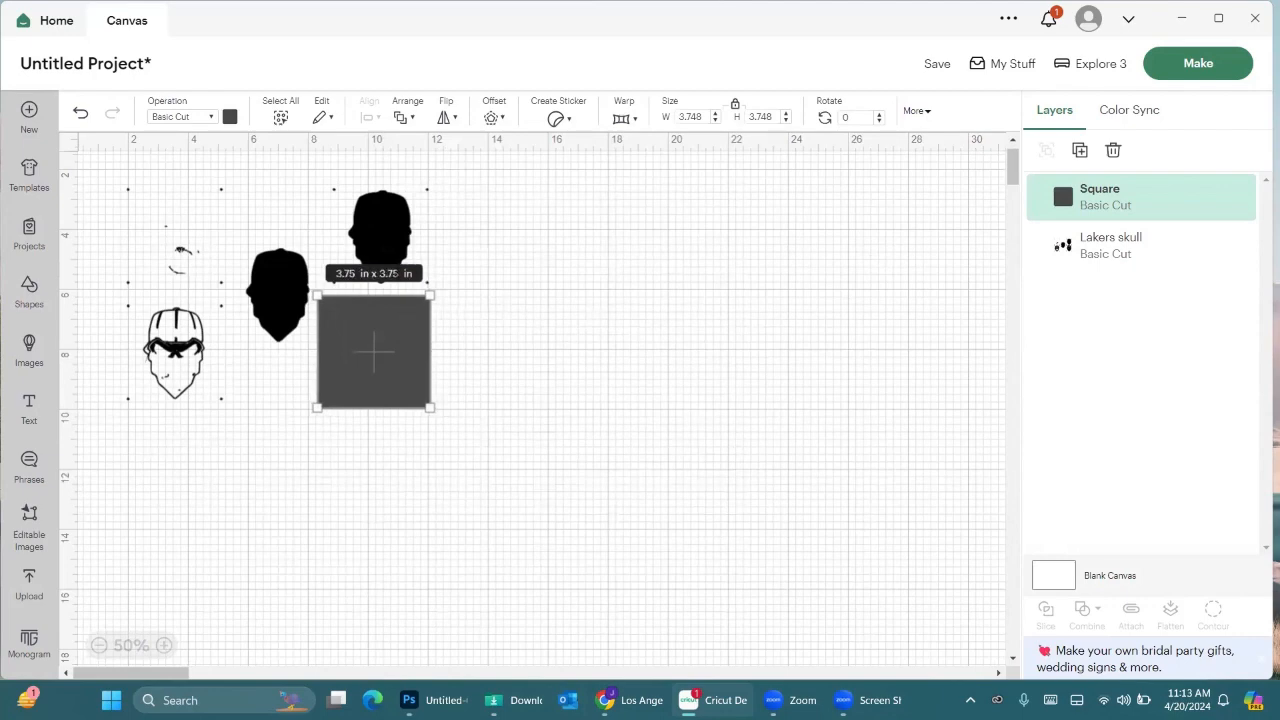
click(414, 117)
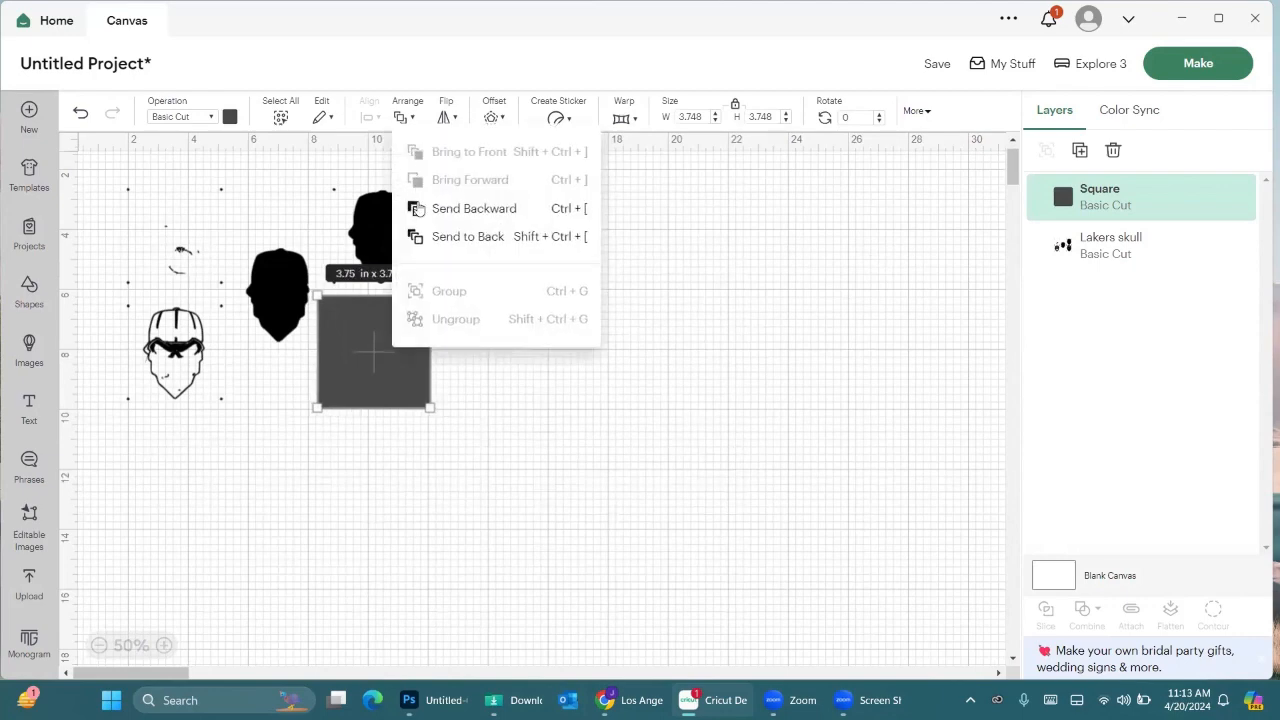
click(422, 236)
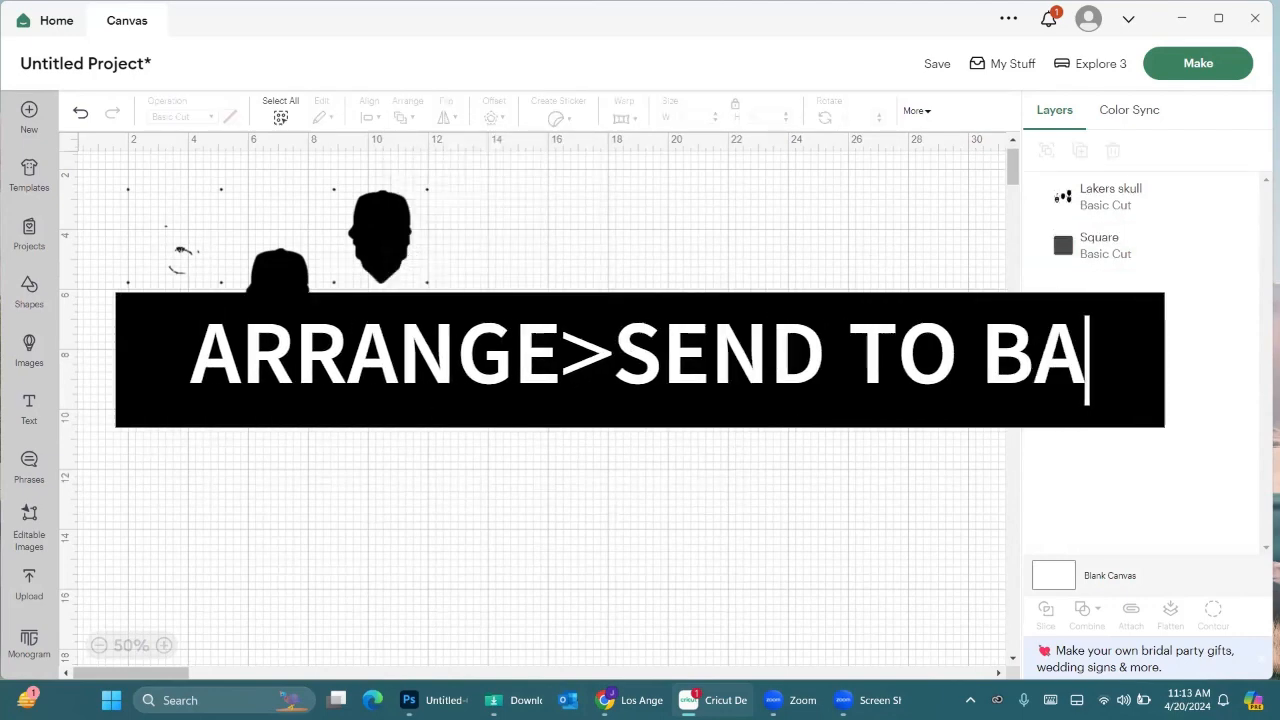
Nudge the Lakers skull image and centre the square behind the lower-right skull so all four registration dots lie within it.
click(280, 320)
drag(278, 283, 271, 288)
click(464, 371)
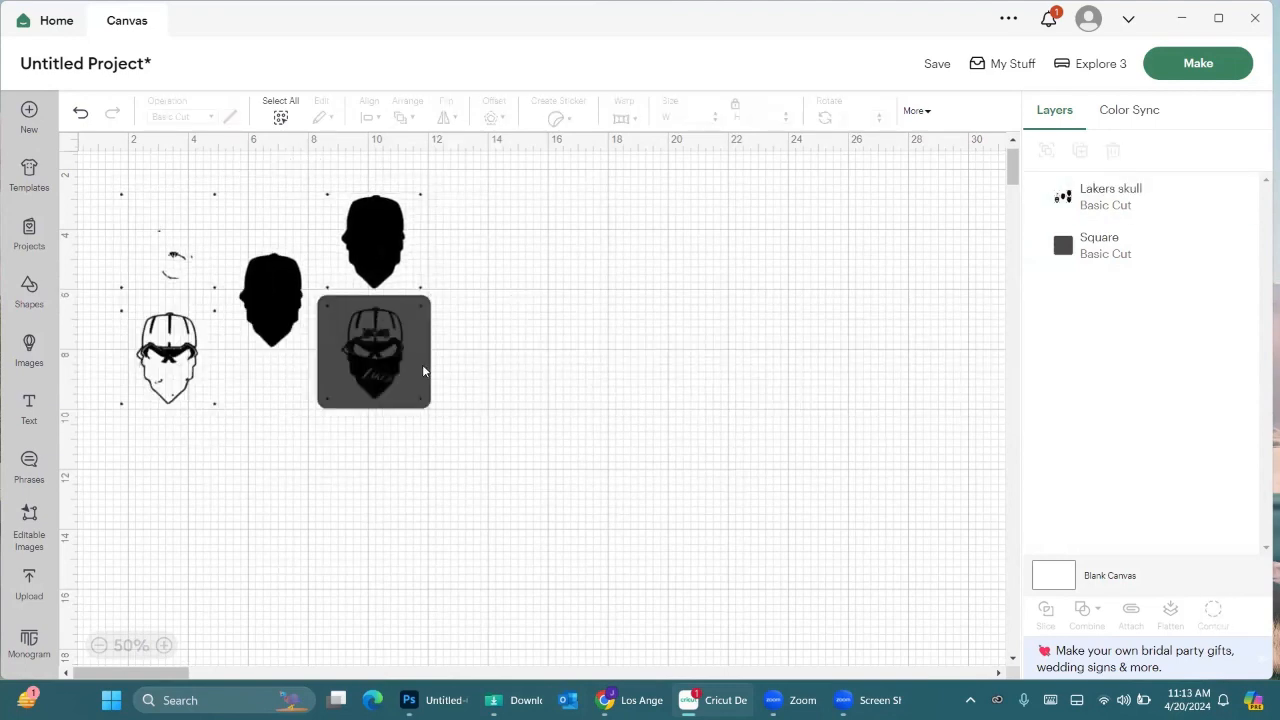
click(421, 371)
click(461, 371)
drag(429, 377, 606, 383)
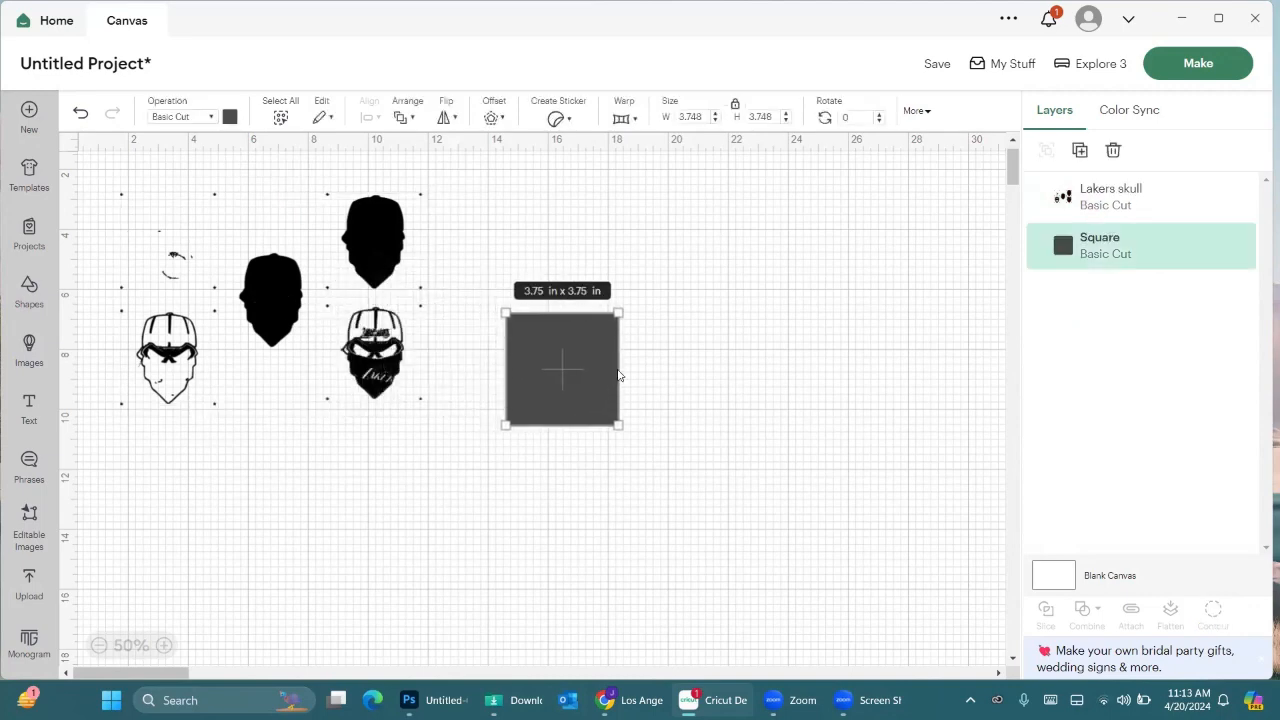
click(651, 374)
click(555, 377)
drag(561, 377, 374, 362)
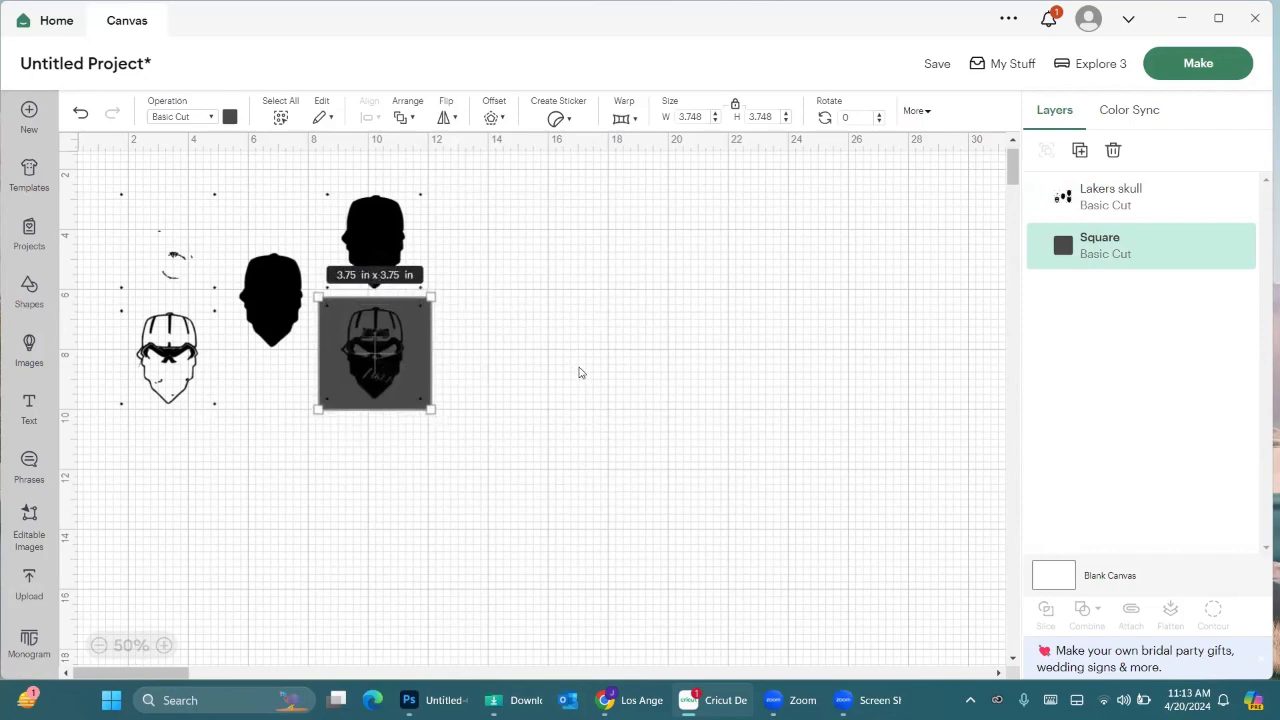
click(578, 372)
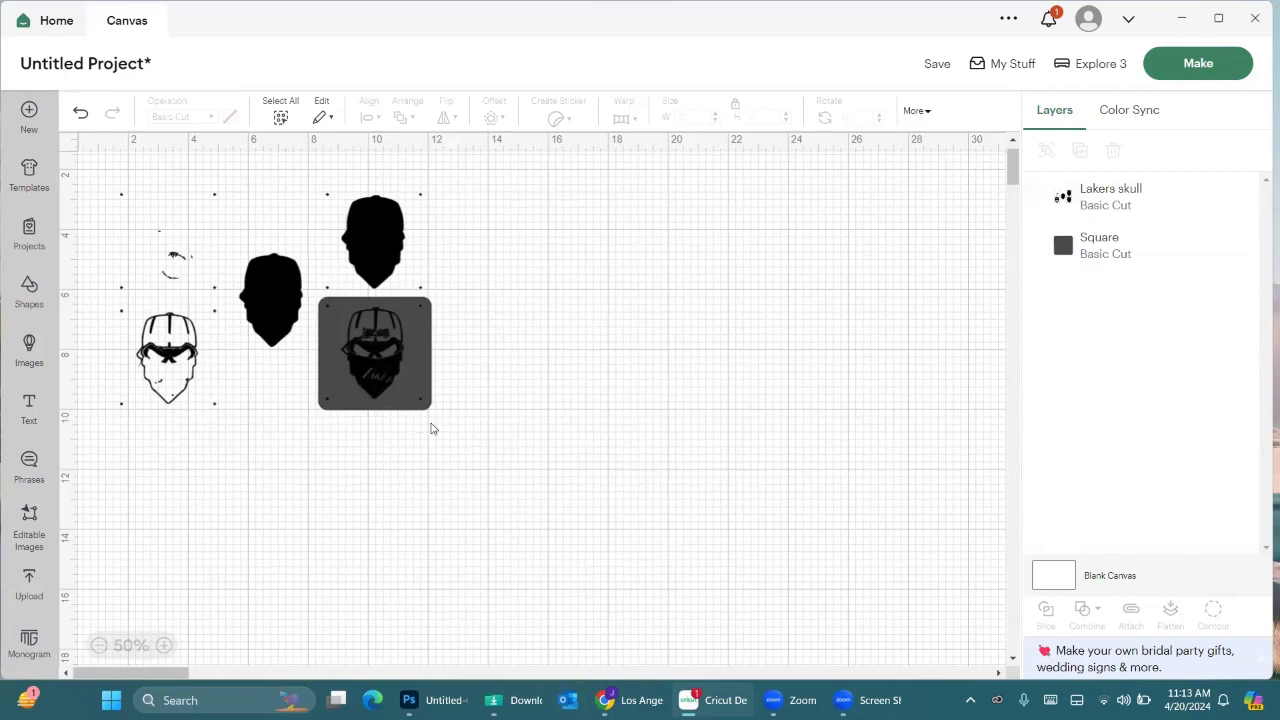
Slice the lower-right skull out of the square, move the remaining skull layers aside and delete the two leftover skull pieces.
drag(510, 480, 224, 163)
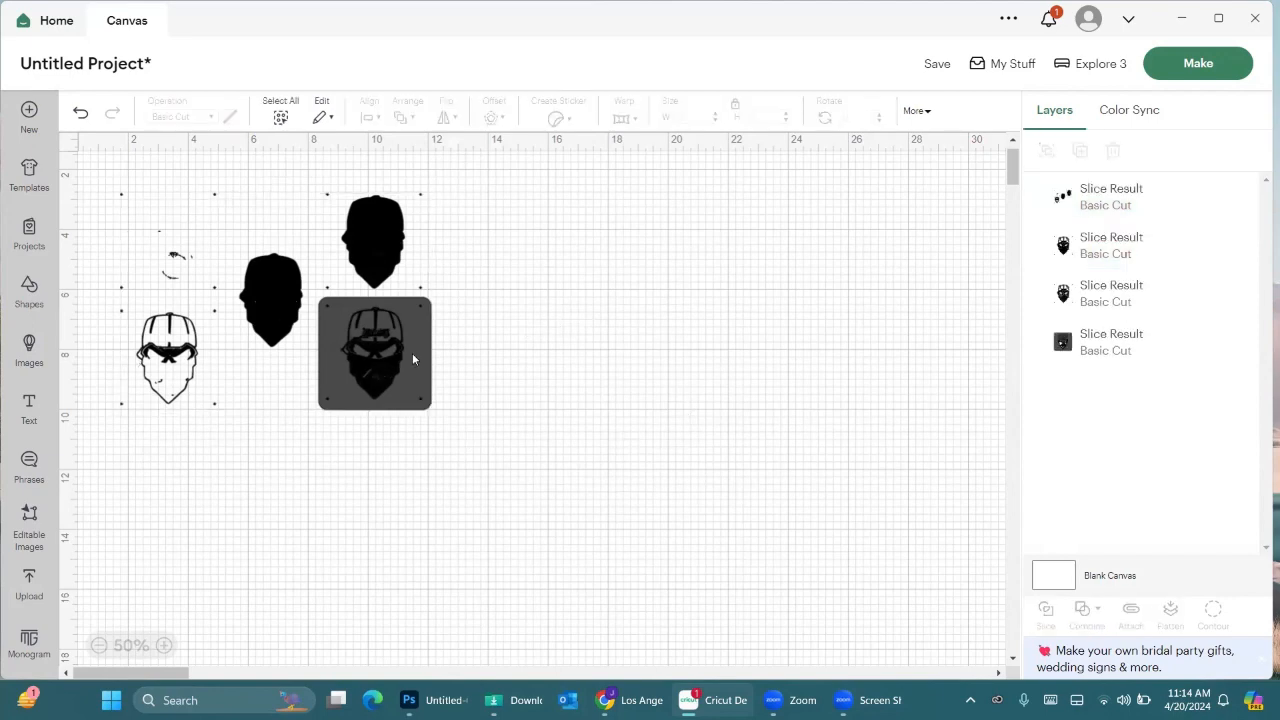
drag(412, 359, 781, 367)
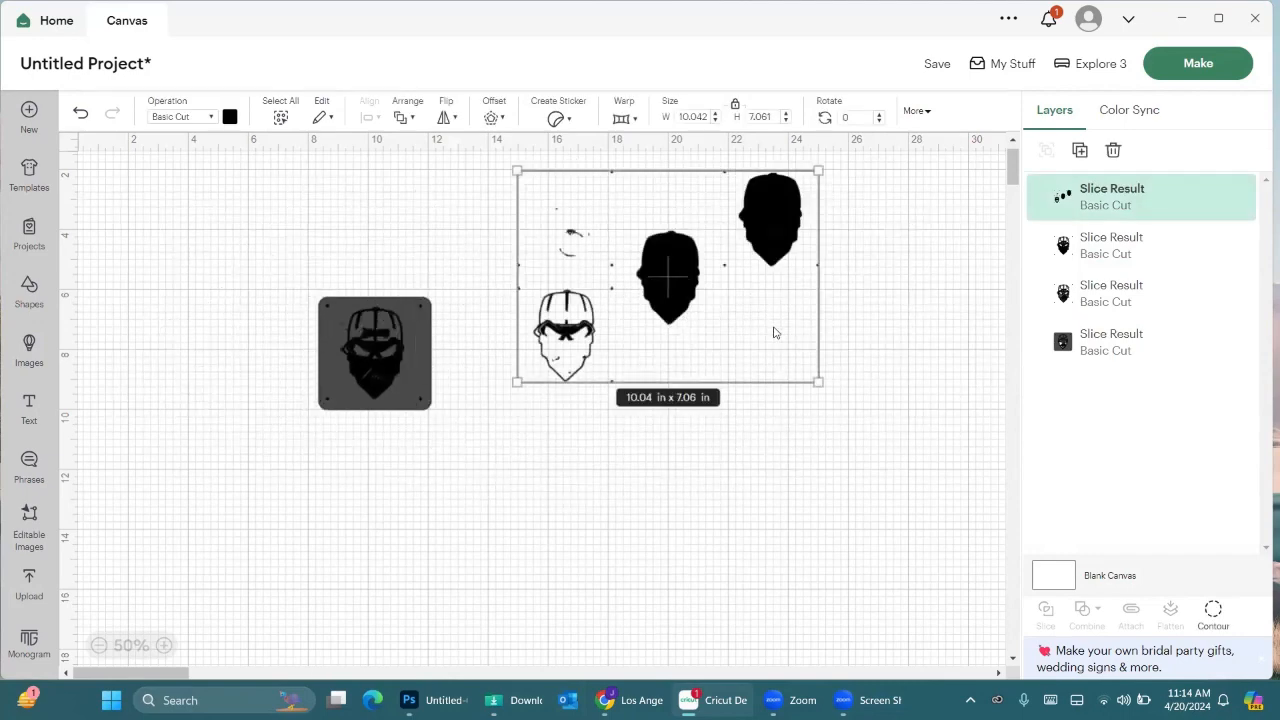
drag(431, 380, 189, 407)
key(Delete)
drag(346, 354, 195, 328)
key(Delete)
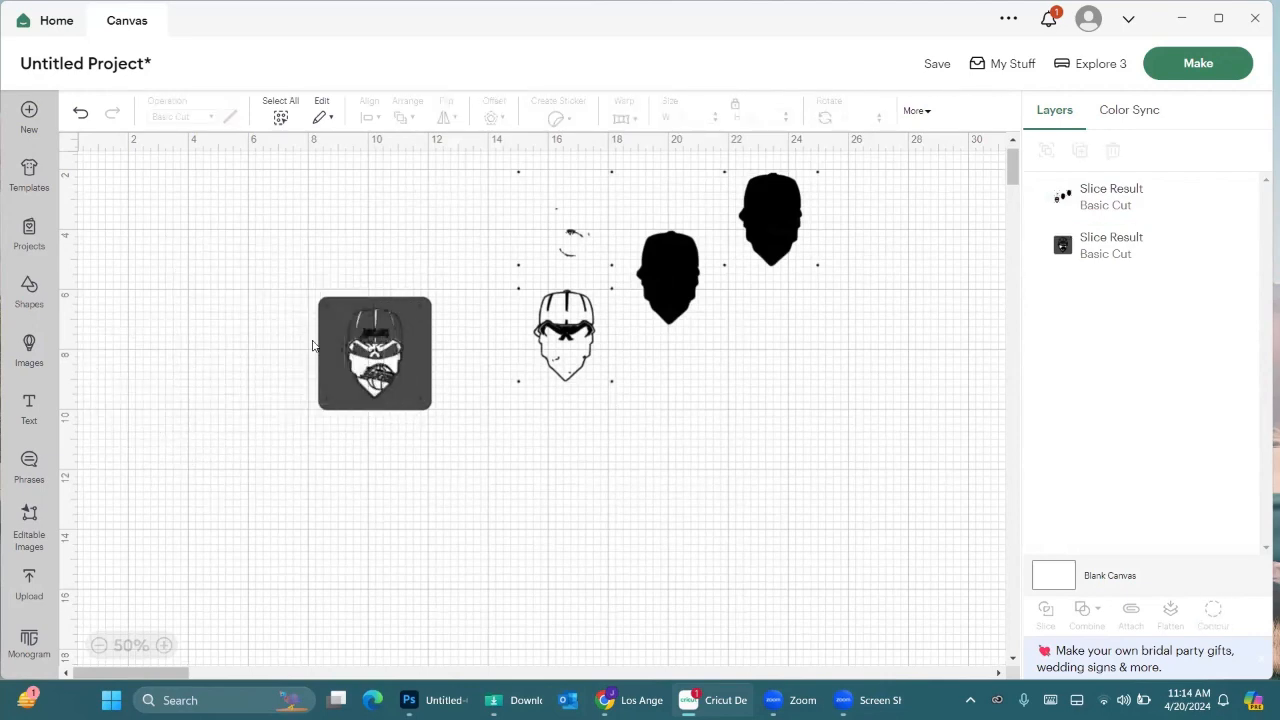
Move the finished first stencil to the canvas's upper-left corner and leave nothing selected.
drag(322, 342, 104, 226)
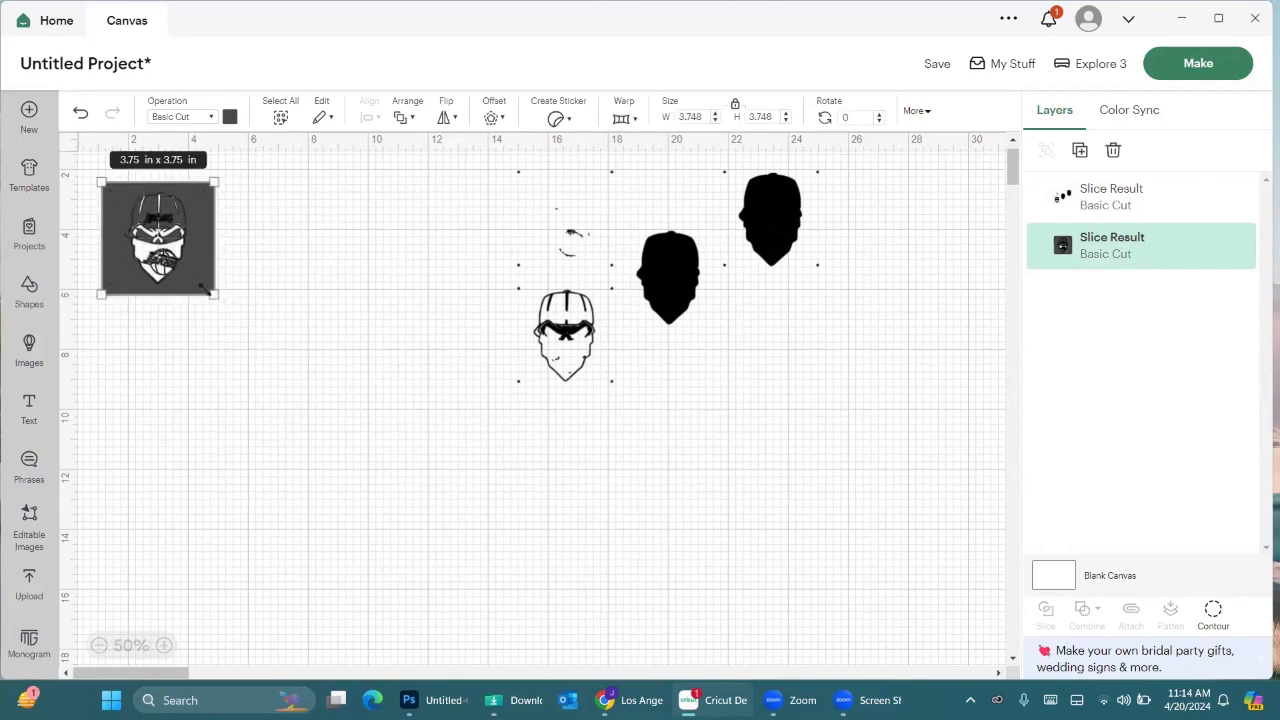
click(588, 313)
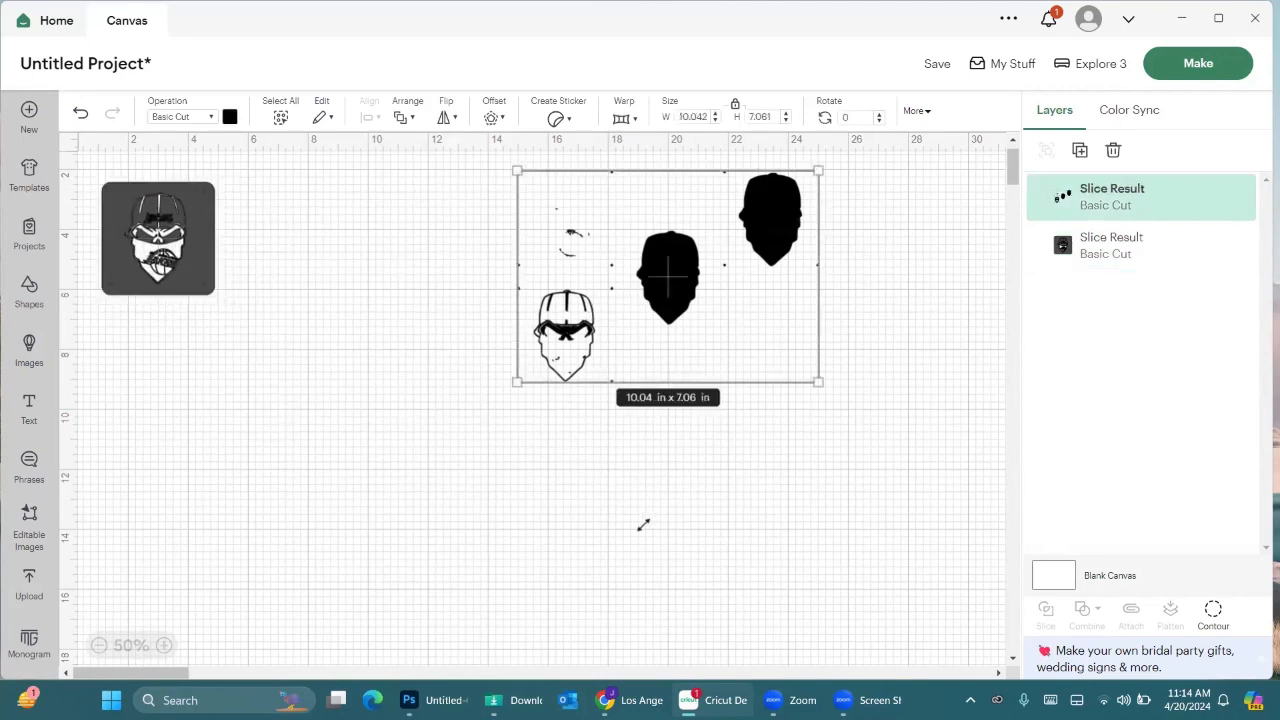
click(335, 471)
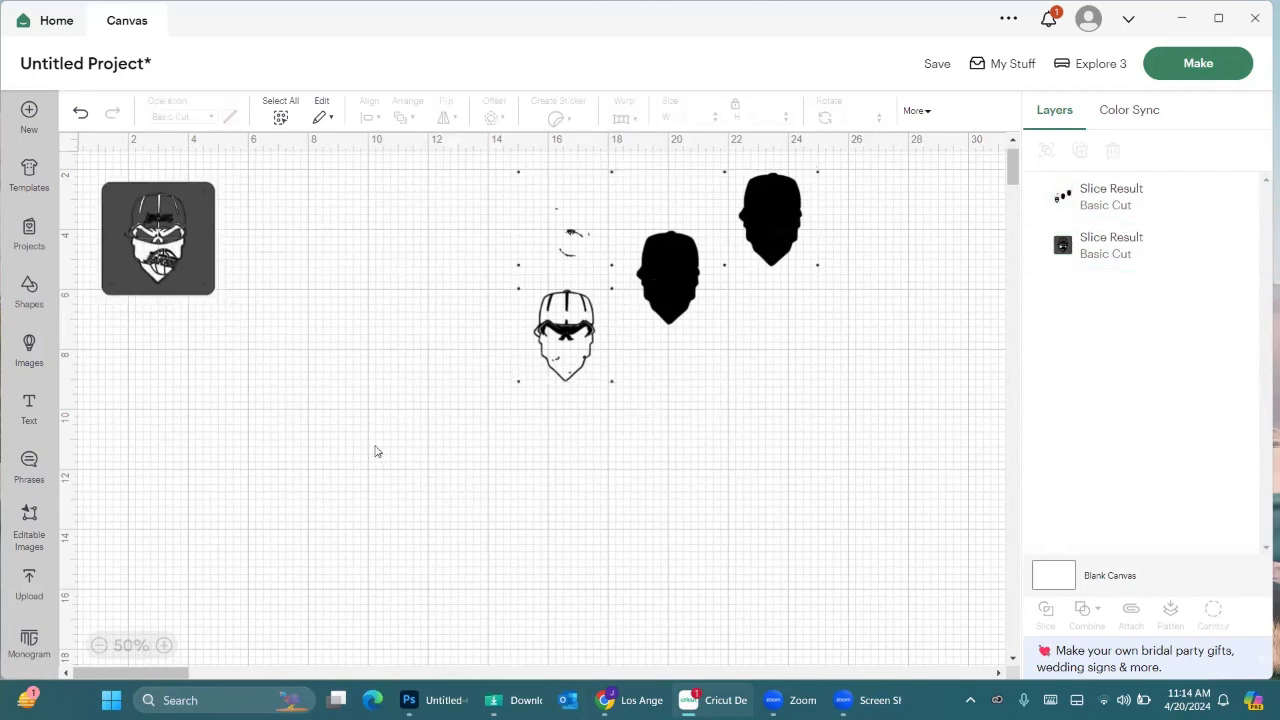
Paste another rounded square and centre it behind the lower-left skull and its registration dots, sent to the back.
key(ctrl+v)
drag(171, 251, 550, 339)
click(401, 117)
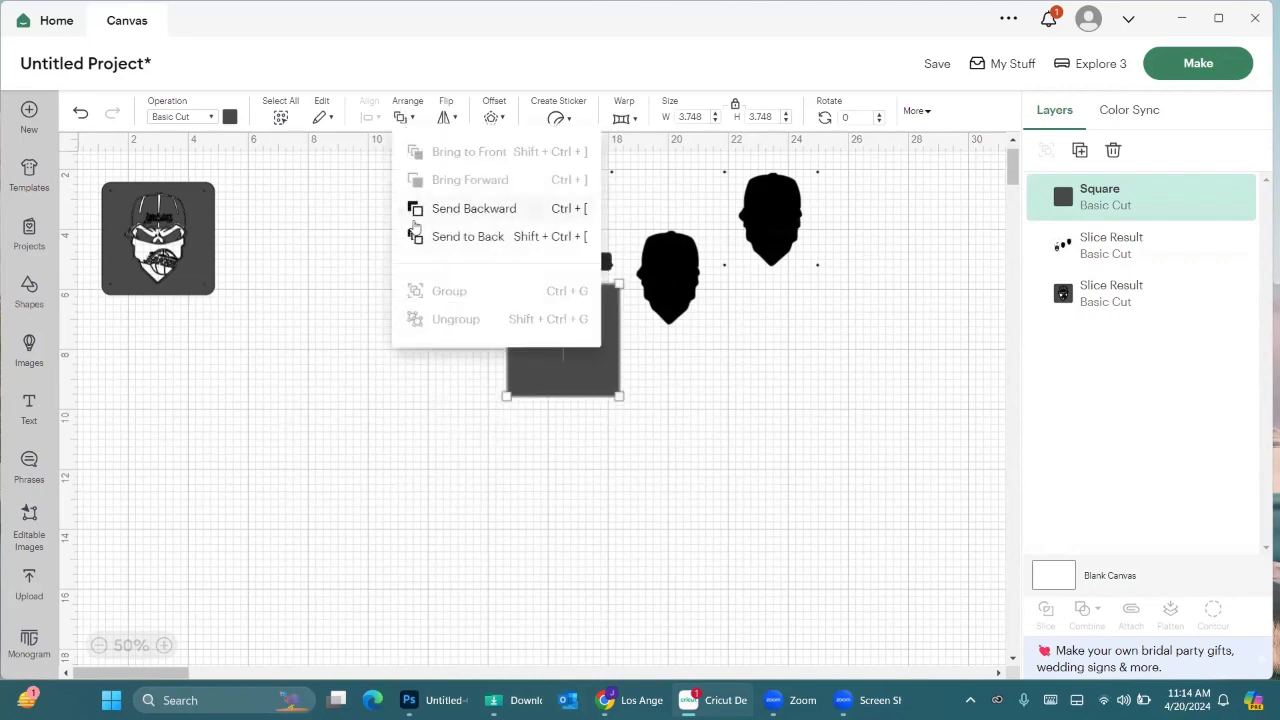
click(418, 236)
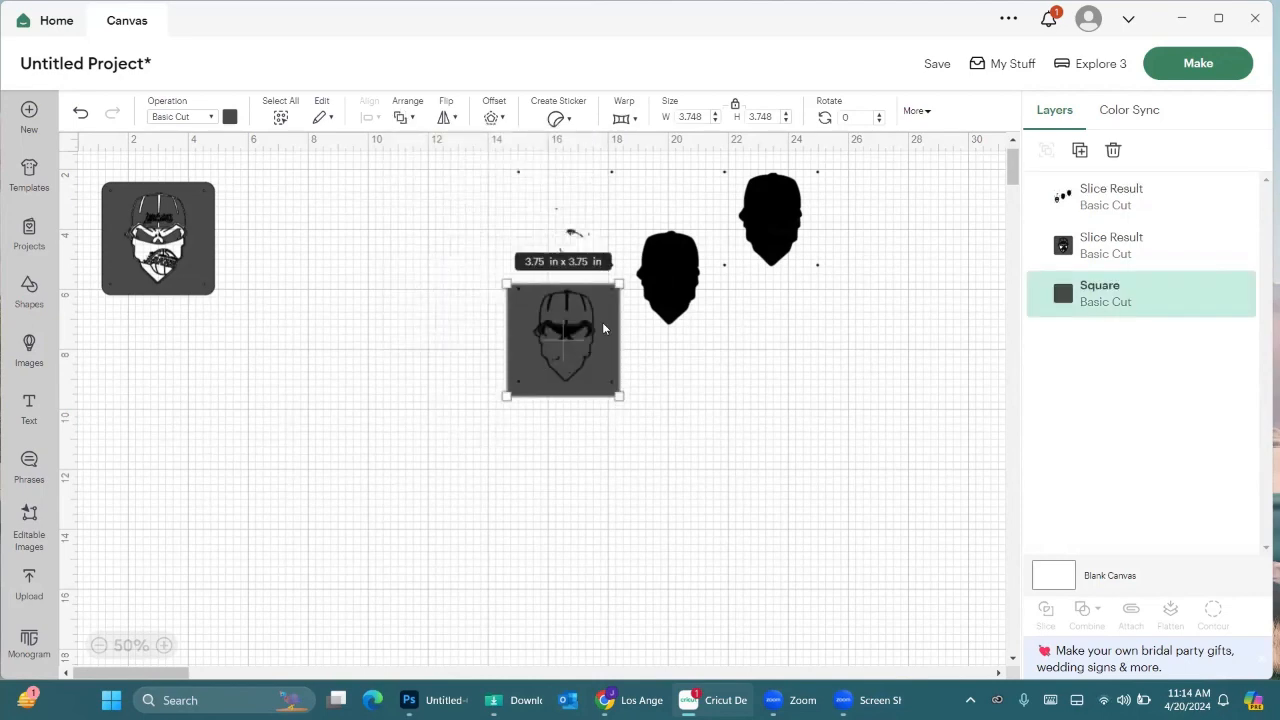
drag(603, 329, 606, 326)
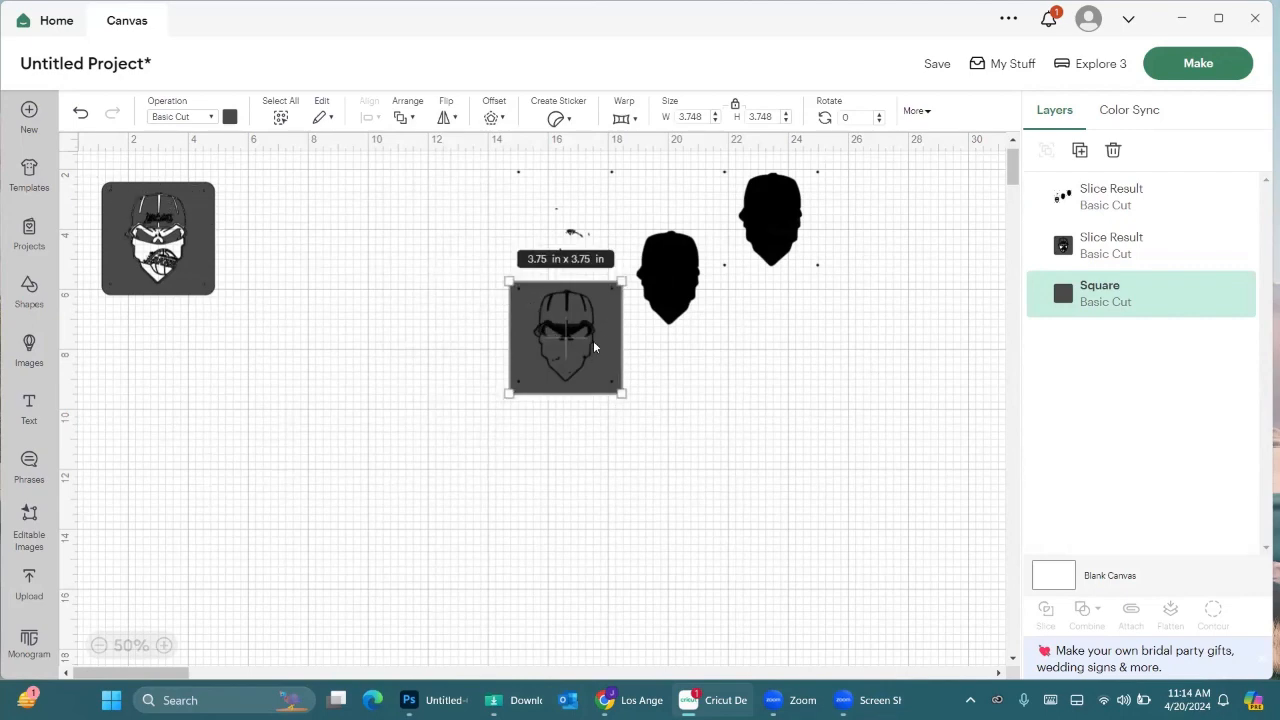
drag(593, 346, 593, 346)
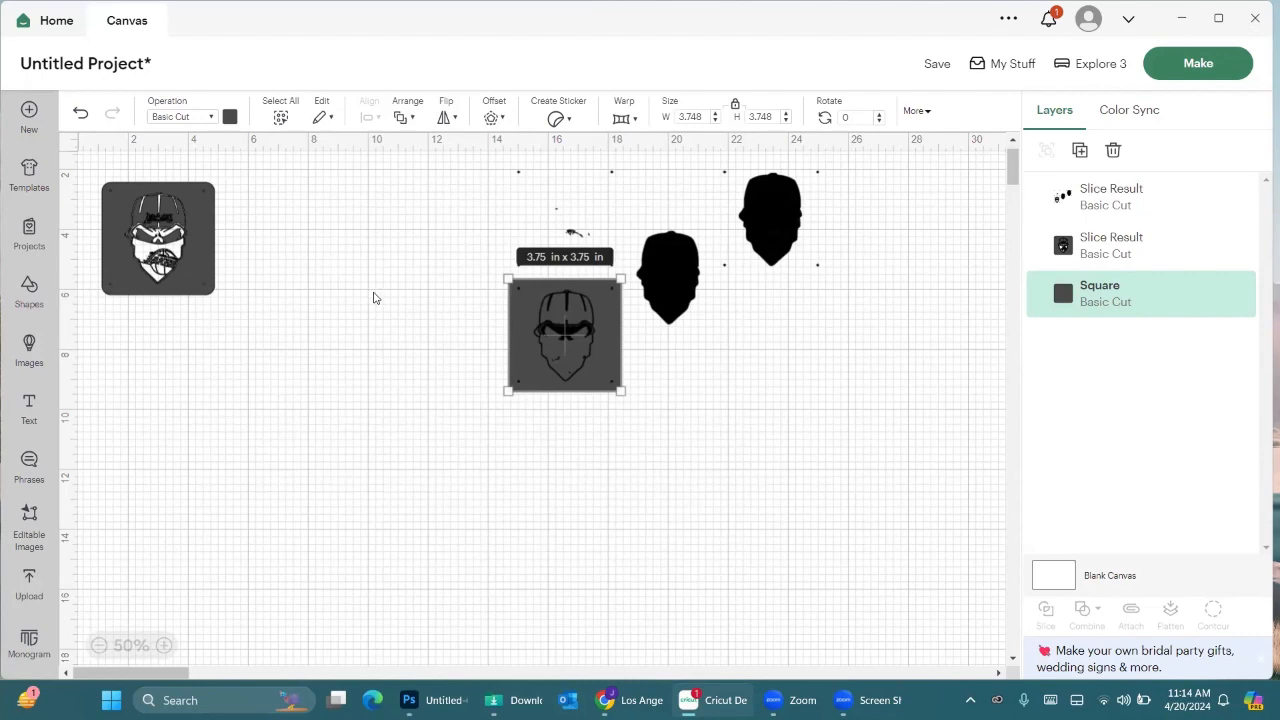
click(583, 423)
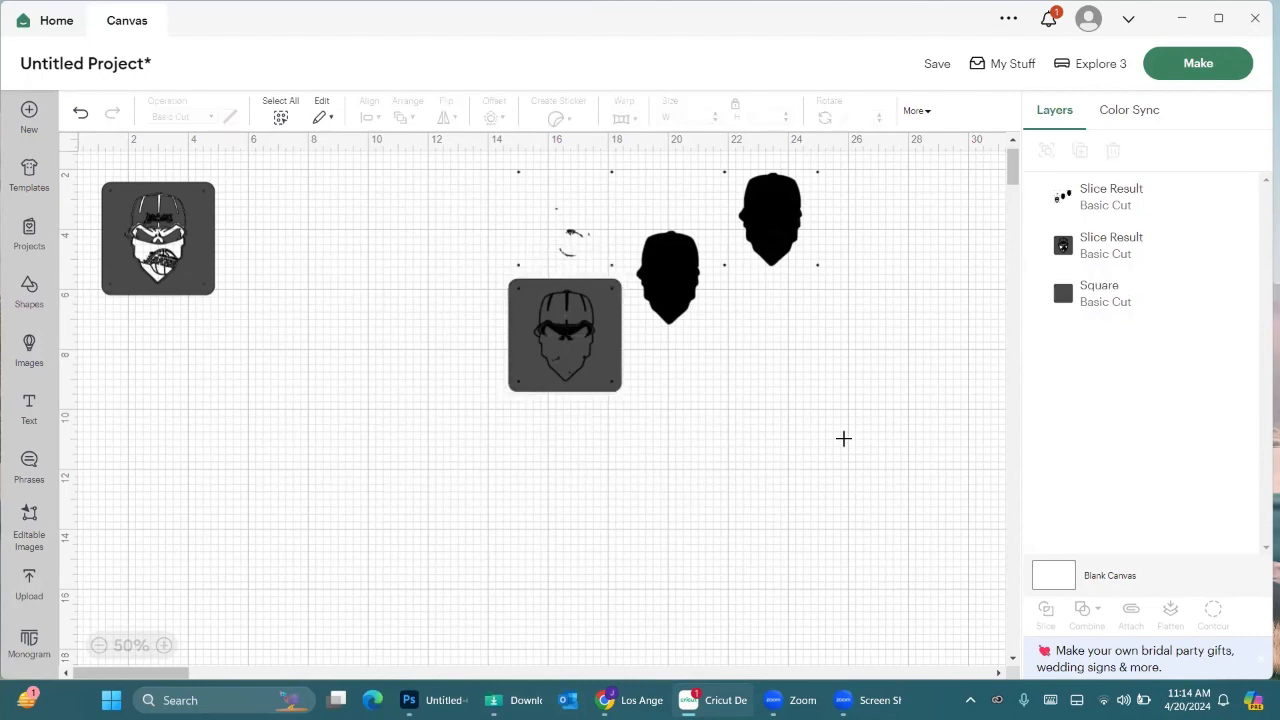
Slice the lower-left skull out of its square, delete the two leftover pieces and place the stencil beneath the first one.
drag(847, 441, 472, 155)
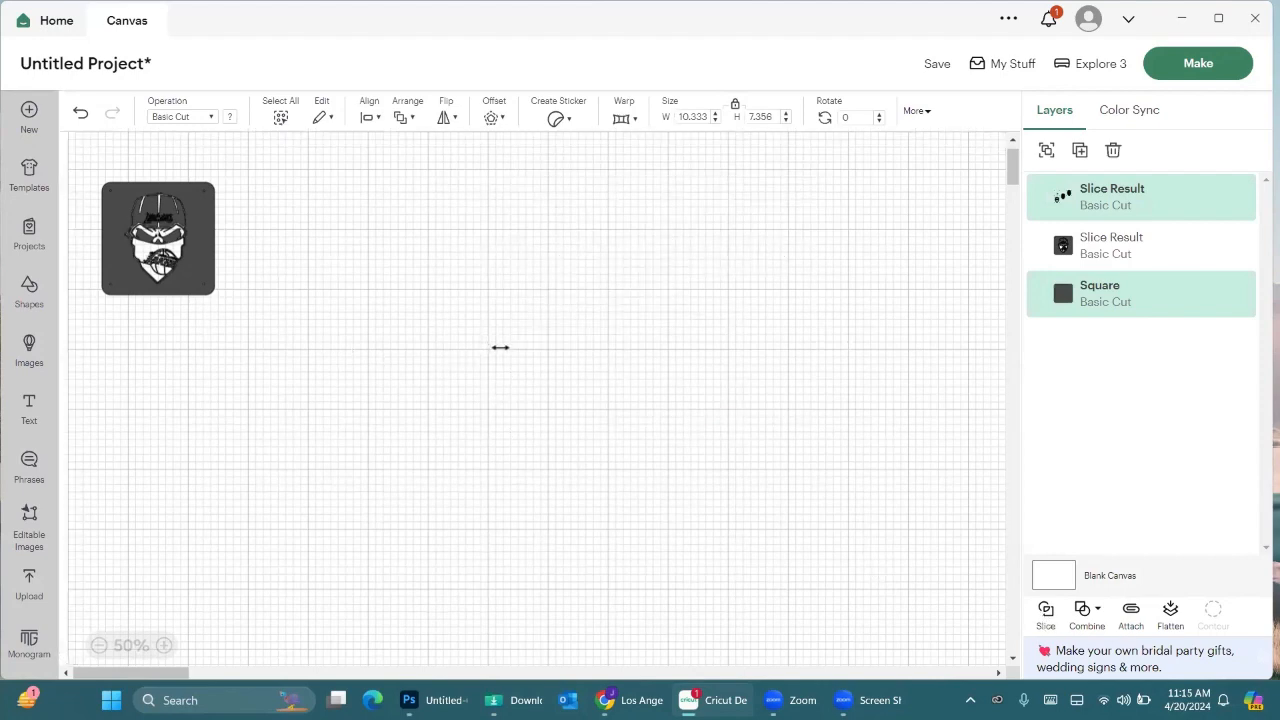
drag(566, 347, 340, 465)
key(Delete)
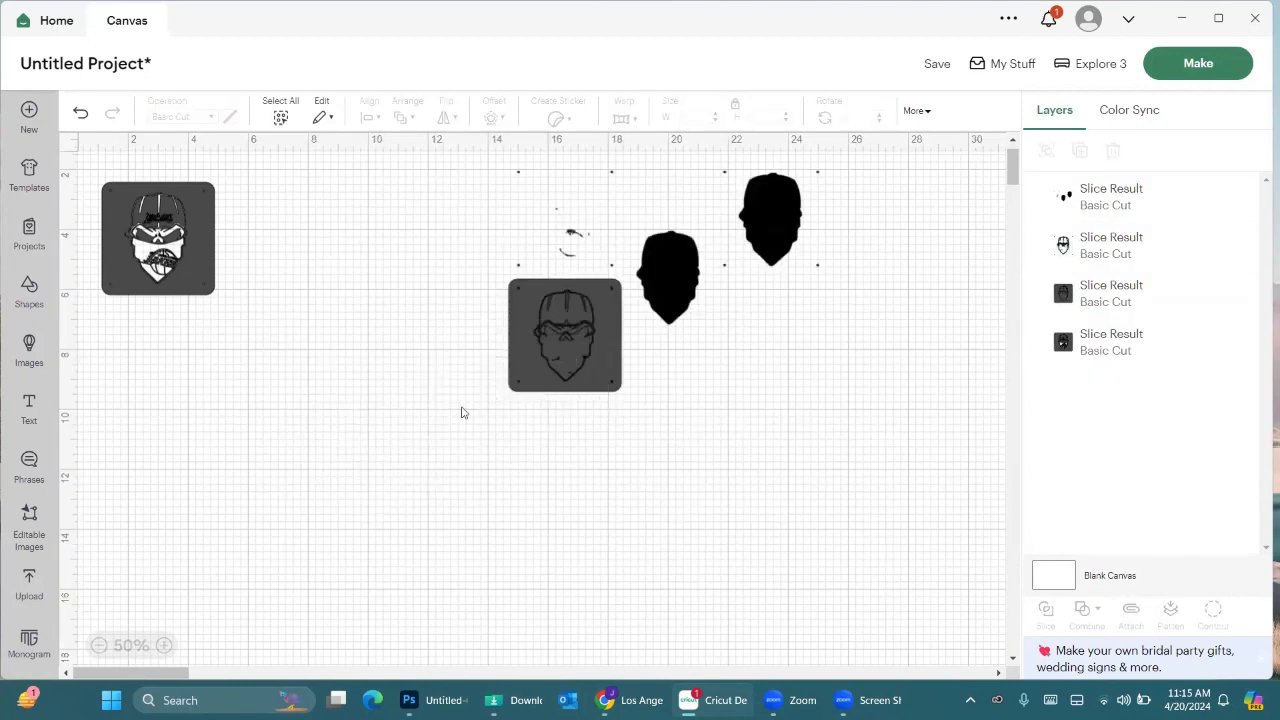
drag(556, 358, 304, 417)
key(Delete)
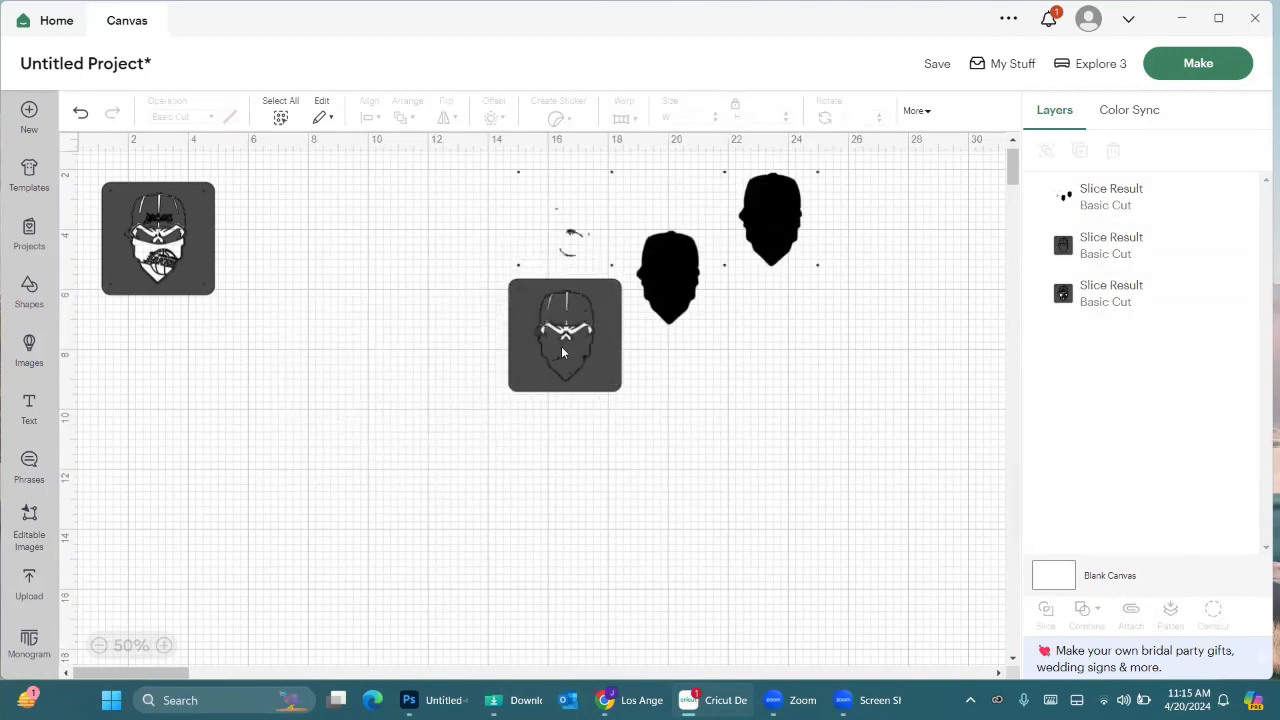
drag(562, 352, 152, 382)
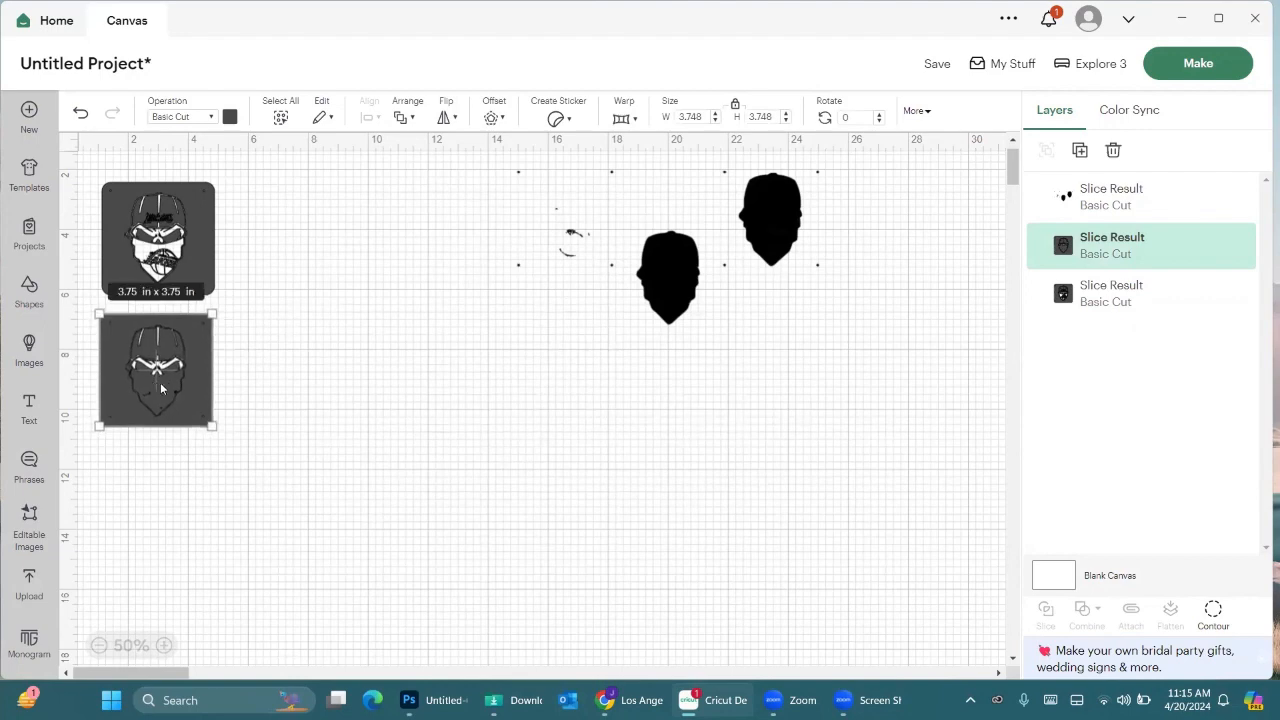
Paste another rounded square and centre it behind the upper-right head silhouette and its registration dots, sent to the back.
key(ctrl+v)
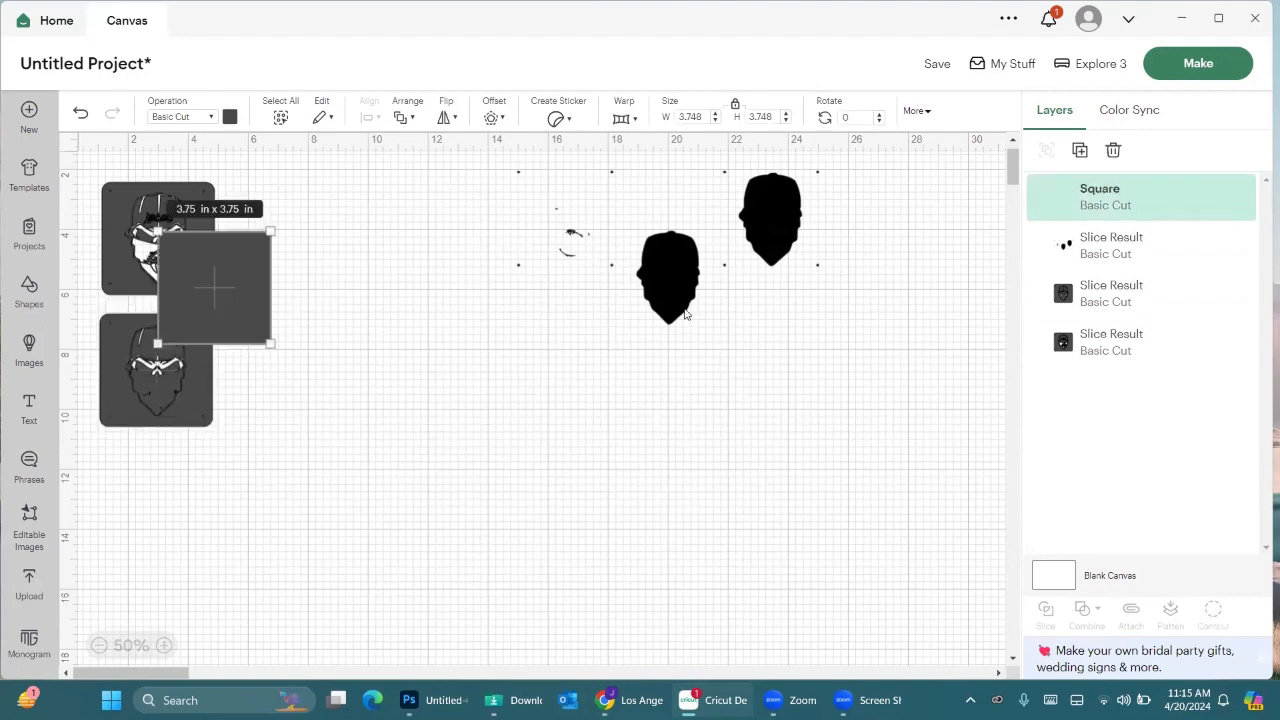
drag(281, 265, 719, 406)
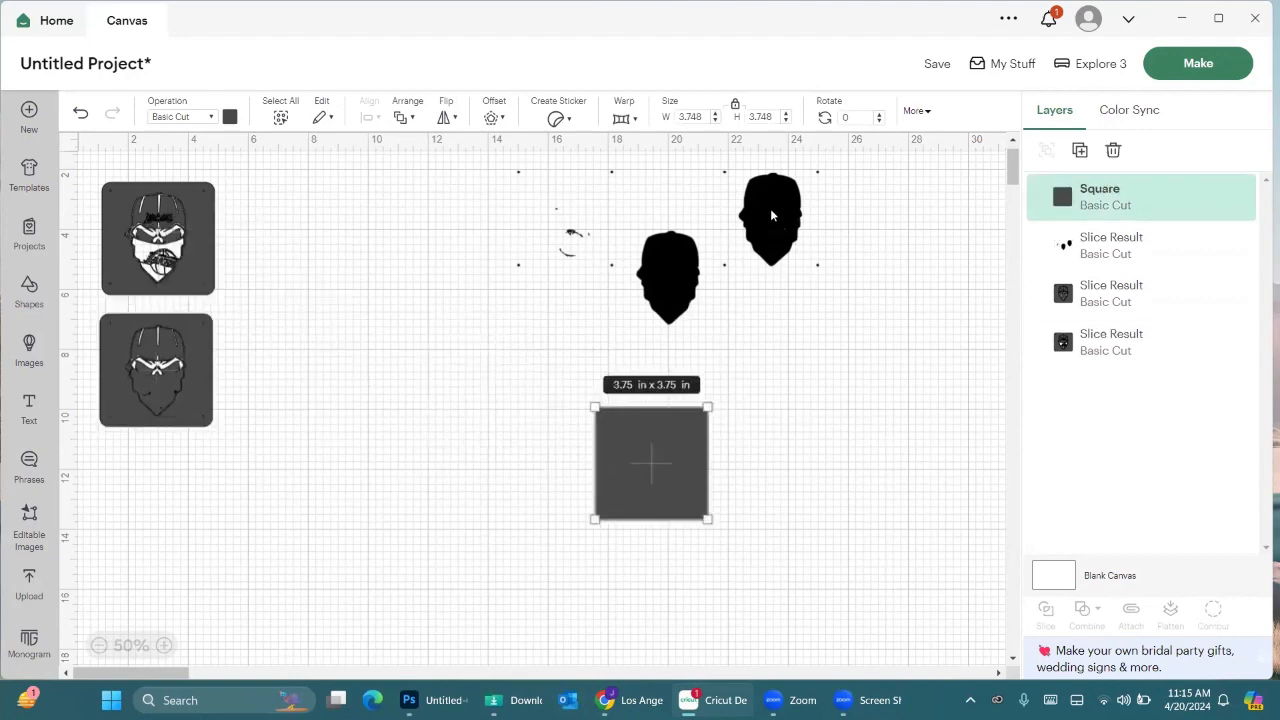
drag(770, 210, 617, 236)
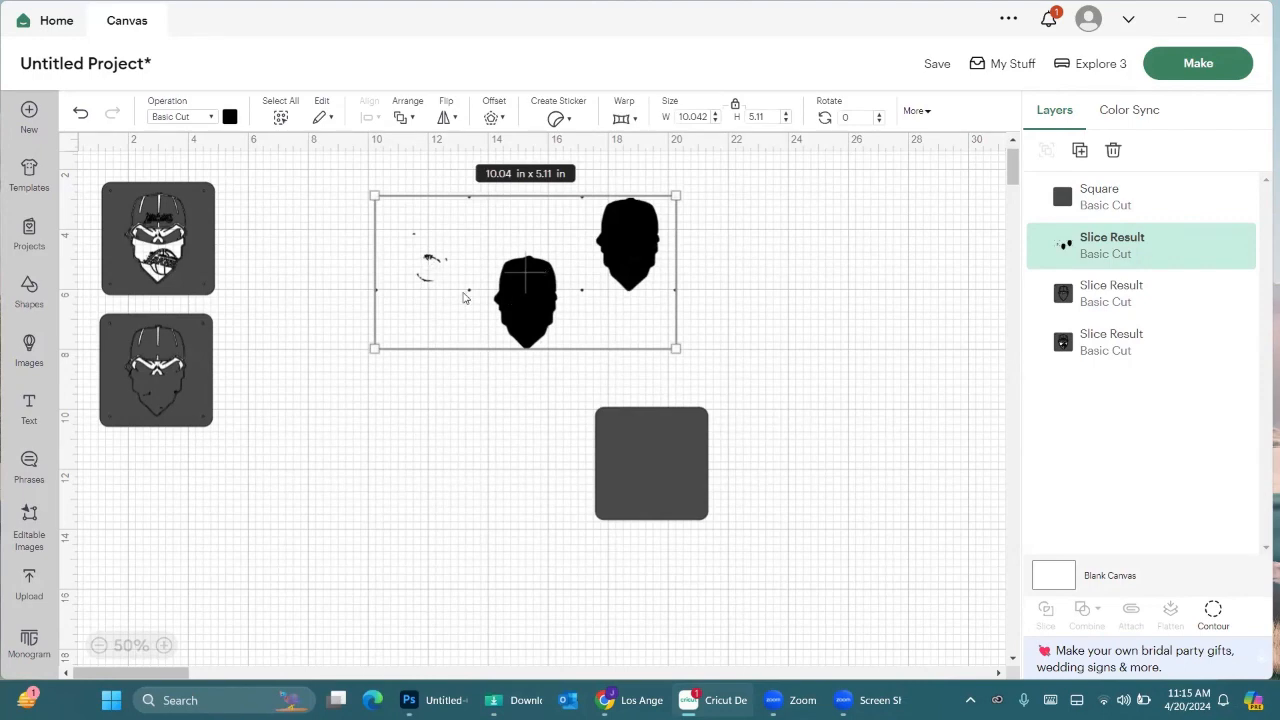
drag(683, 464, 634, 242)
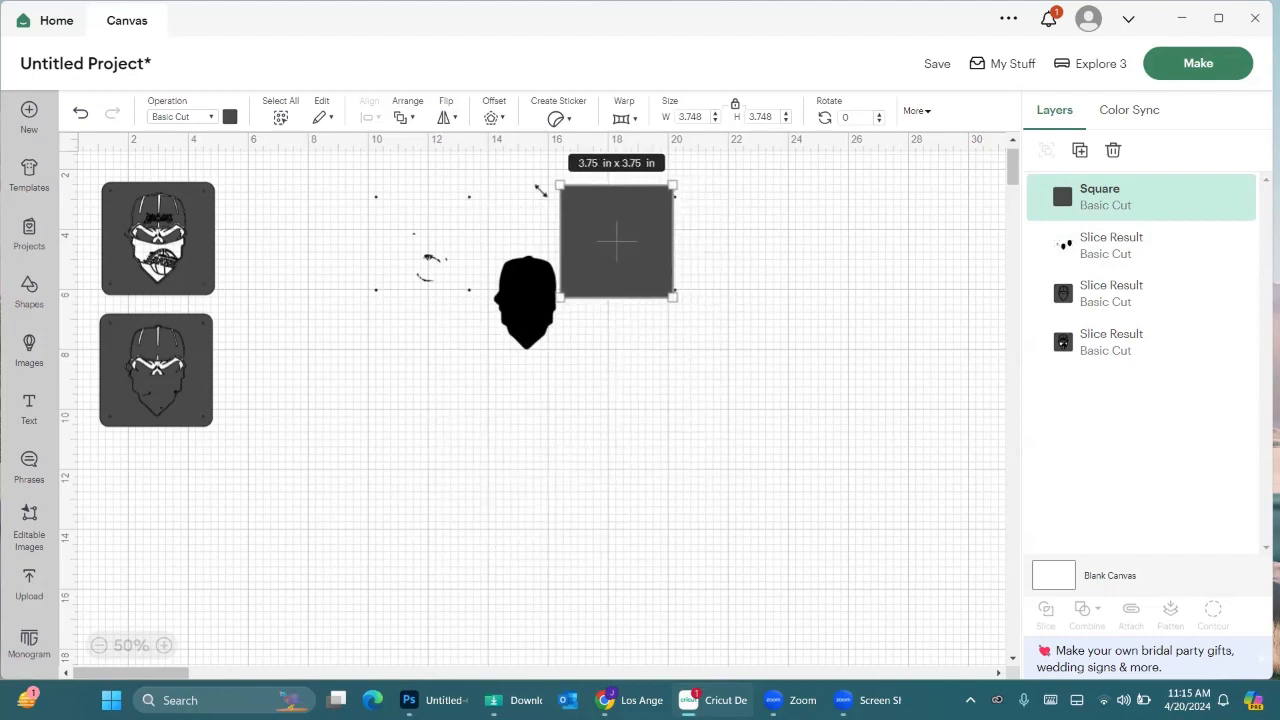
click(401, 117)
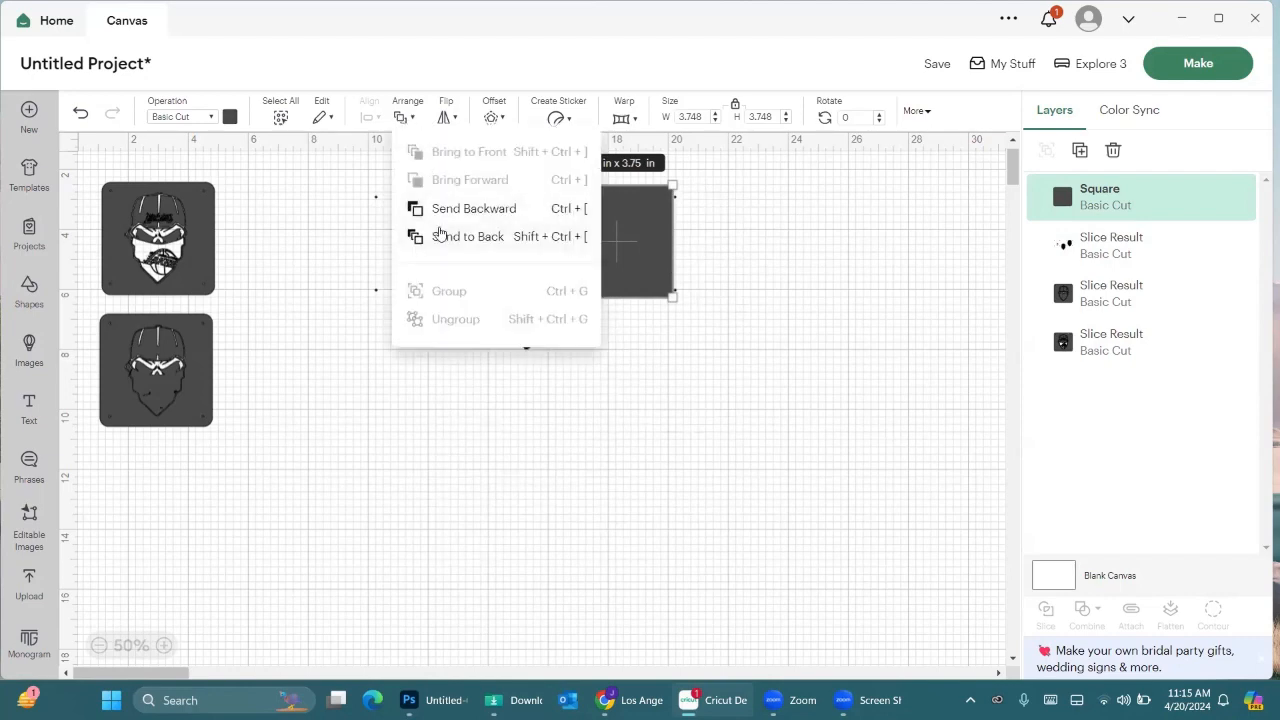
click(440, 236)
drag(652, 263, 654, 287)
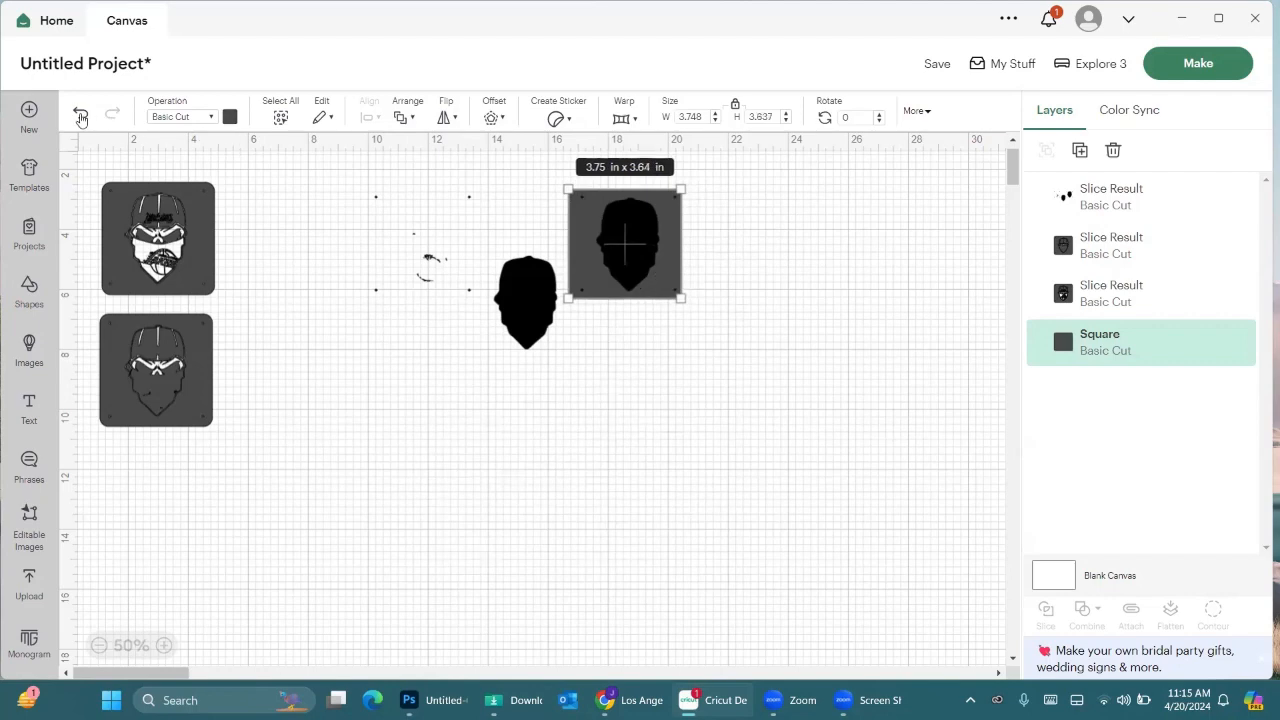
click(81, 116)
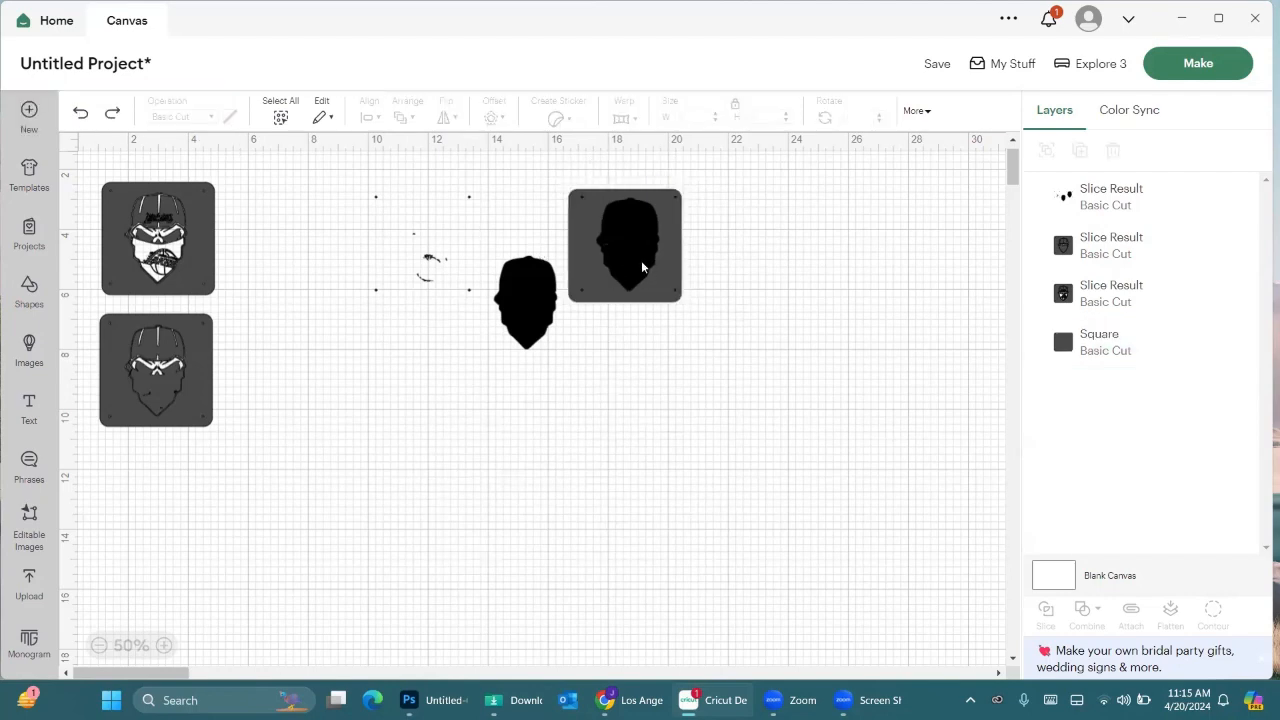
drag(643, 267, 637, 267)
click(707, 325)
Slice the upper-right head silhouette out of its square and delete the two leftover head pieces.
drag(766, 422, 551, 159)
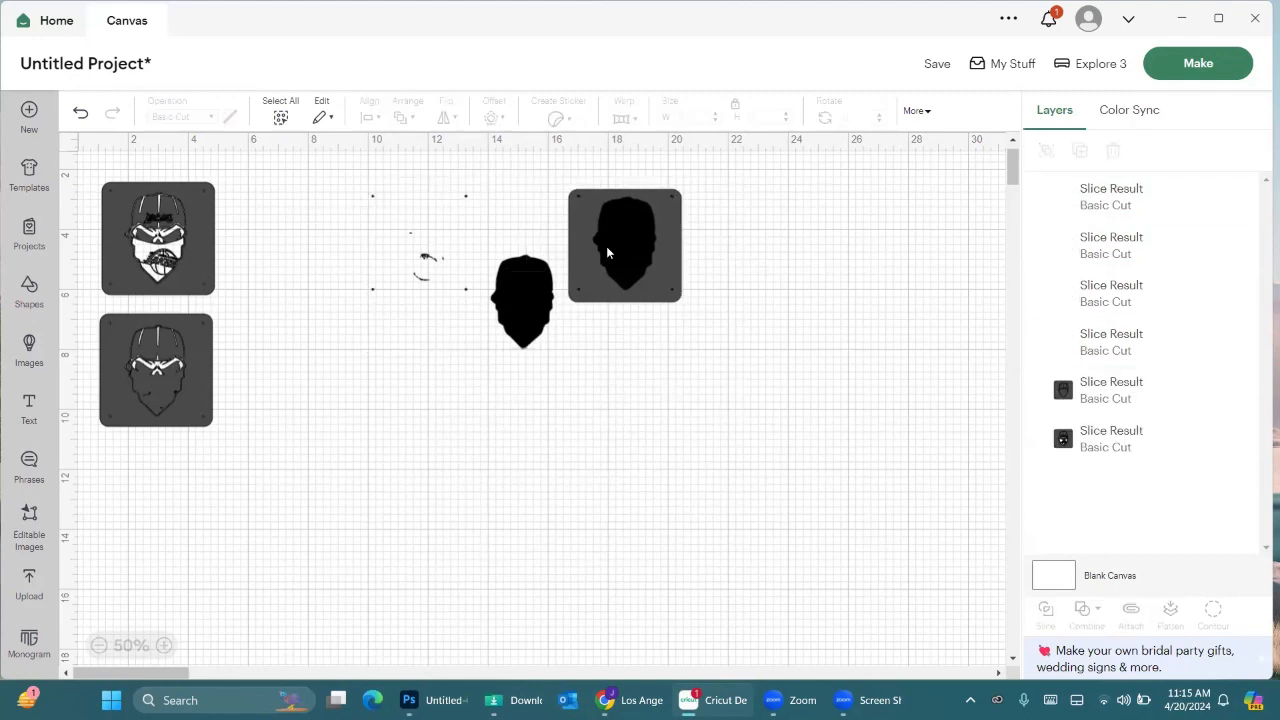
drag(606, 246, 507, 443)
key(Delete)
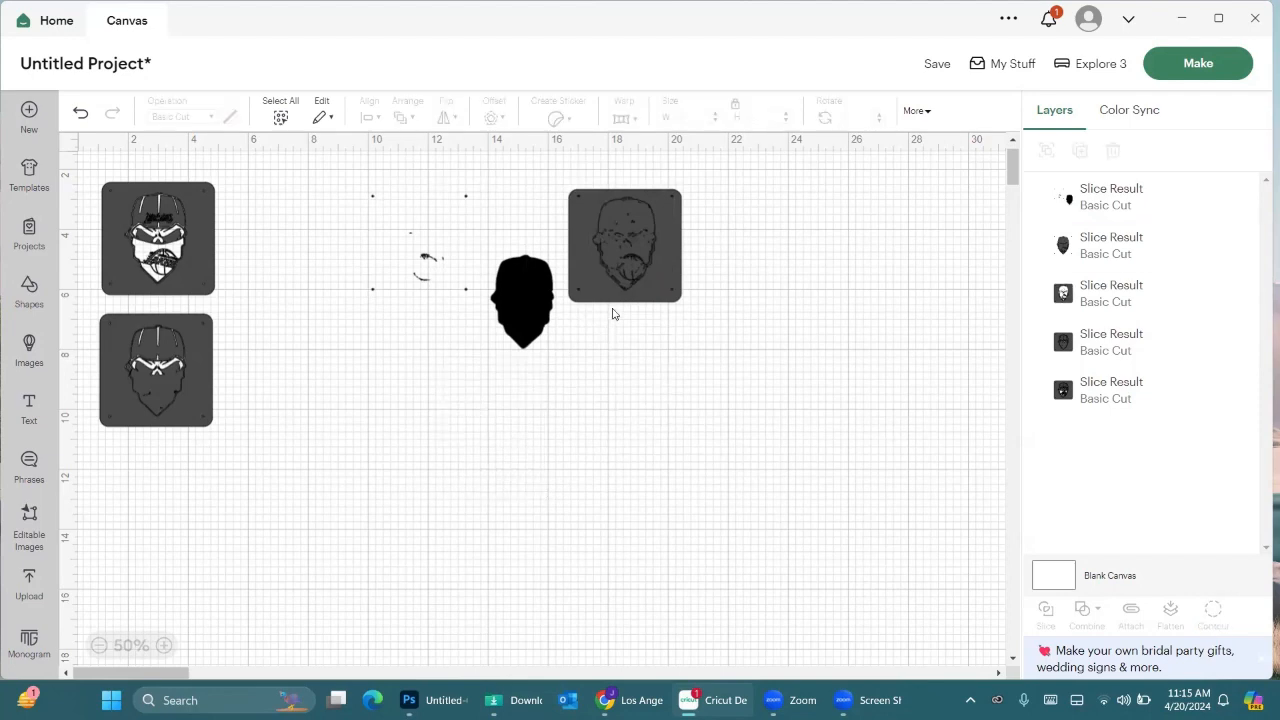
drag(618, 295, 545, 500)
key(Delete)
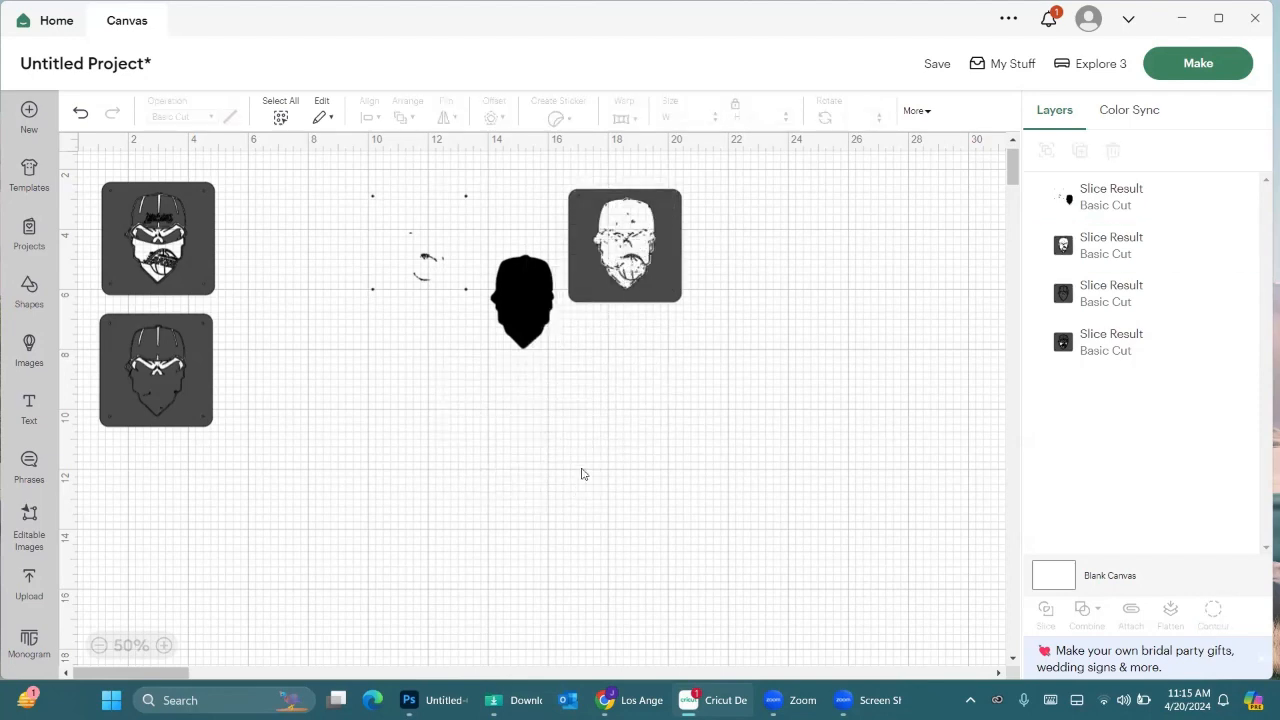
Inspect the new face stencil's basketball and speckled details up close and delete that stencil.
drag(633, 285, 655, 303)
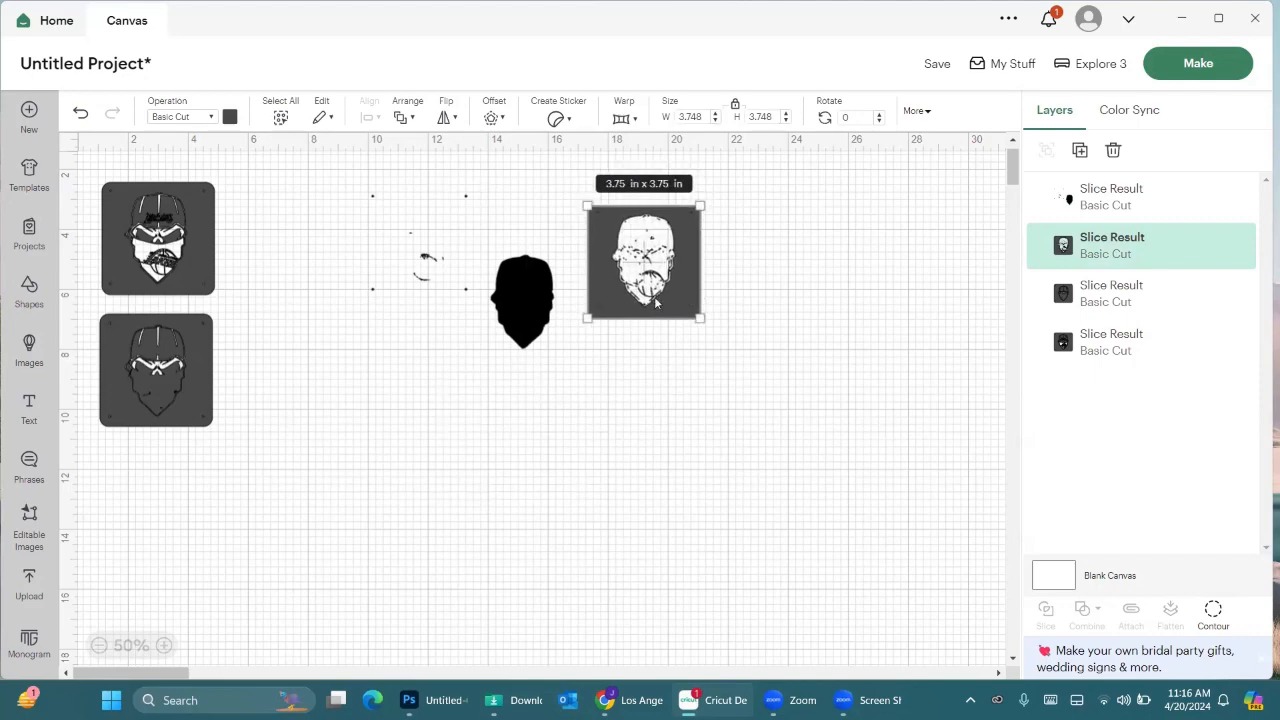
scroll(651, 307, up, 1)
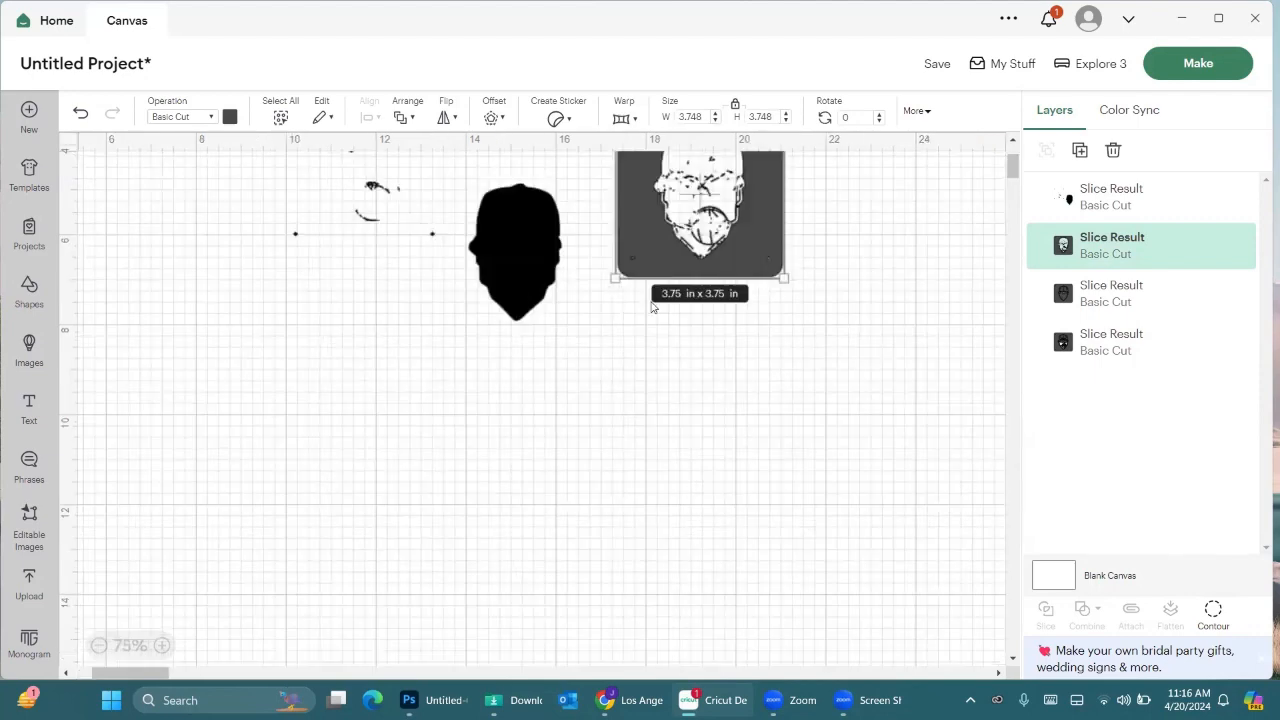
scroll(768, 242, up, 3)
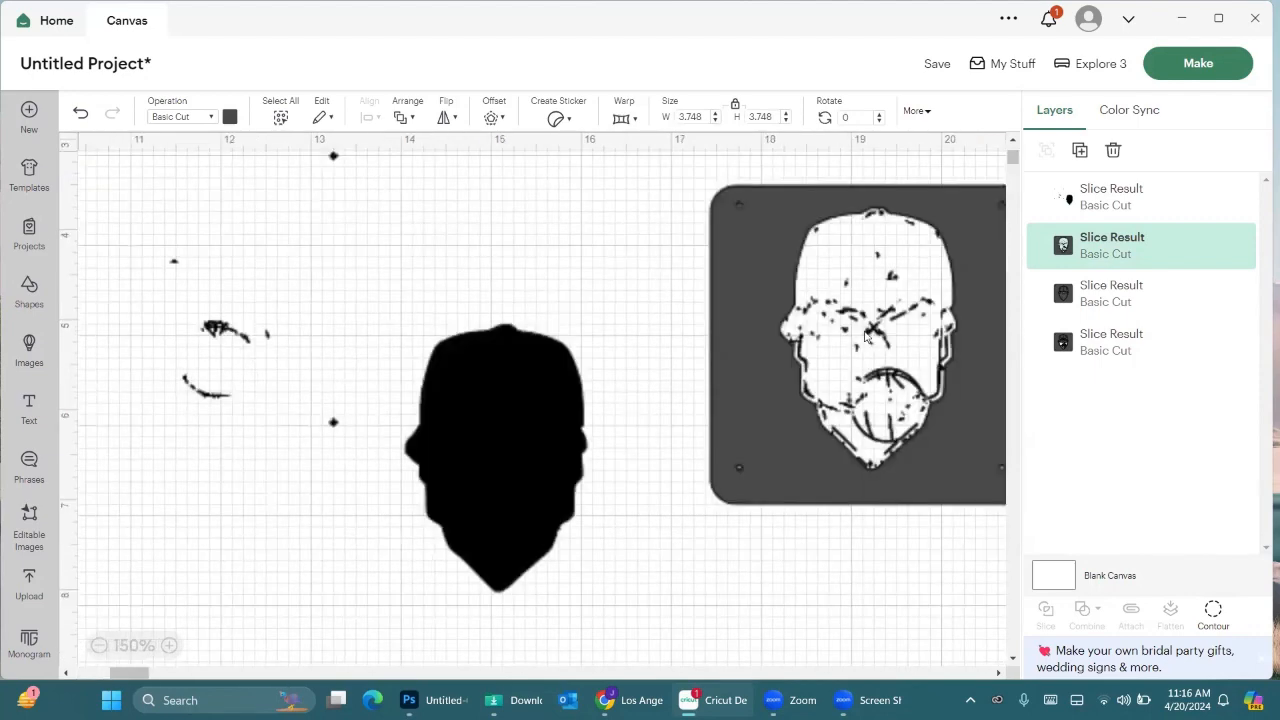
scroll(893, 308, up, 3)
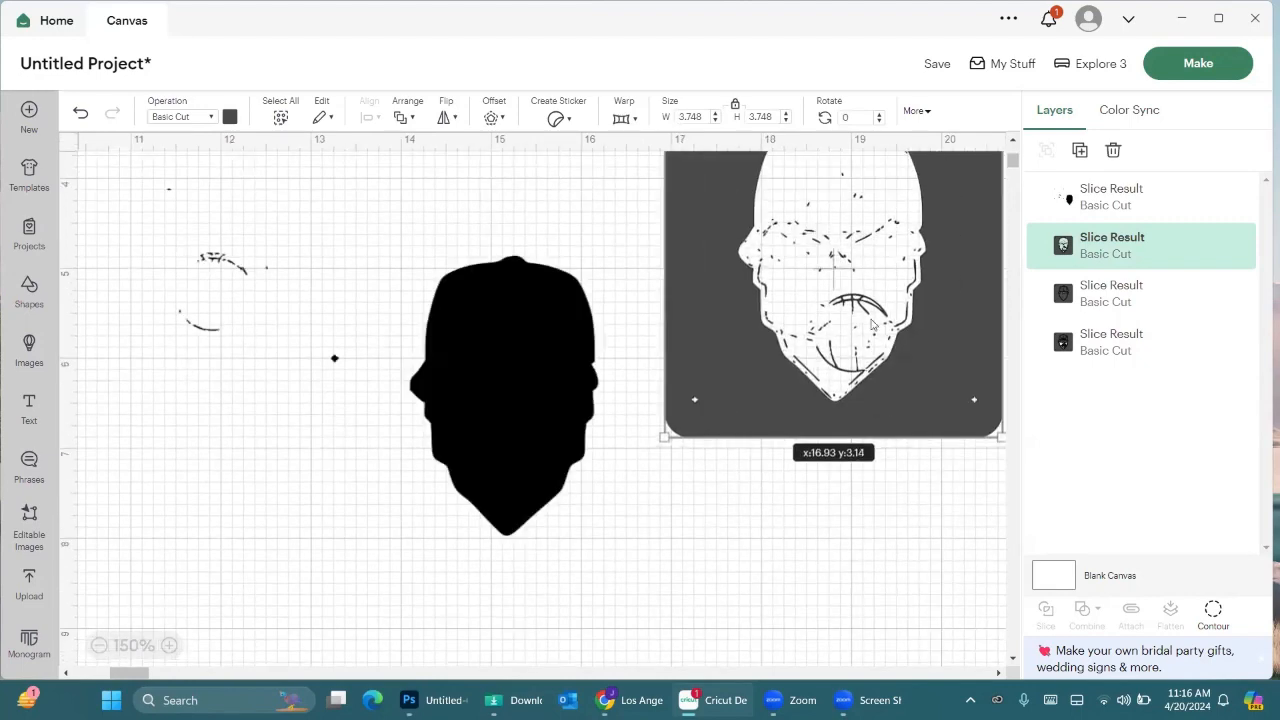
drag(875, 367, 875, 380)
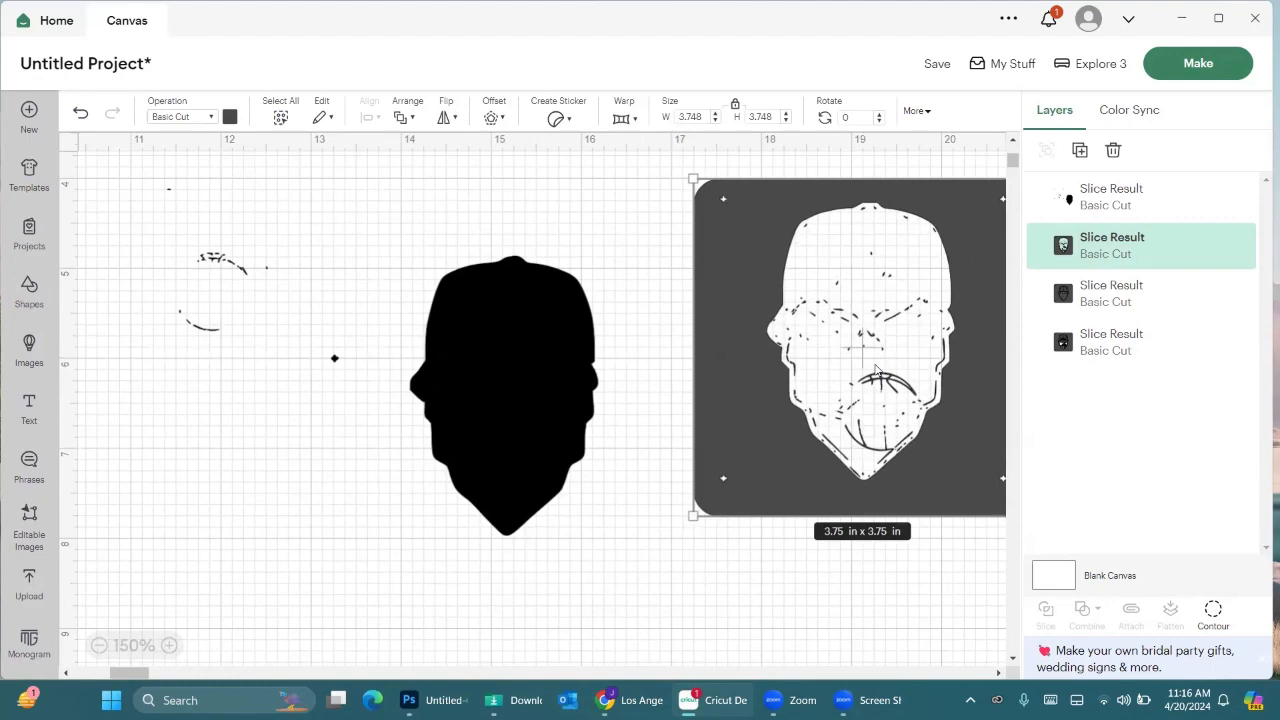
key(Delete)
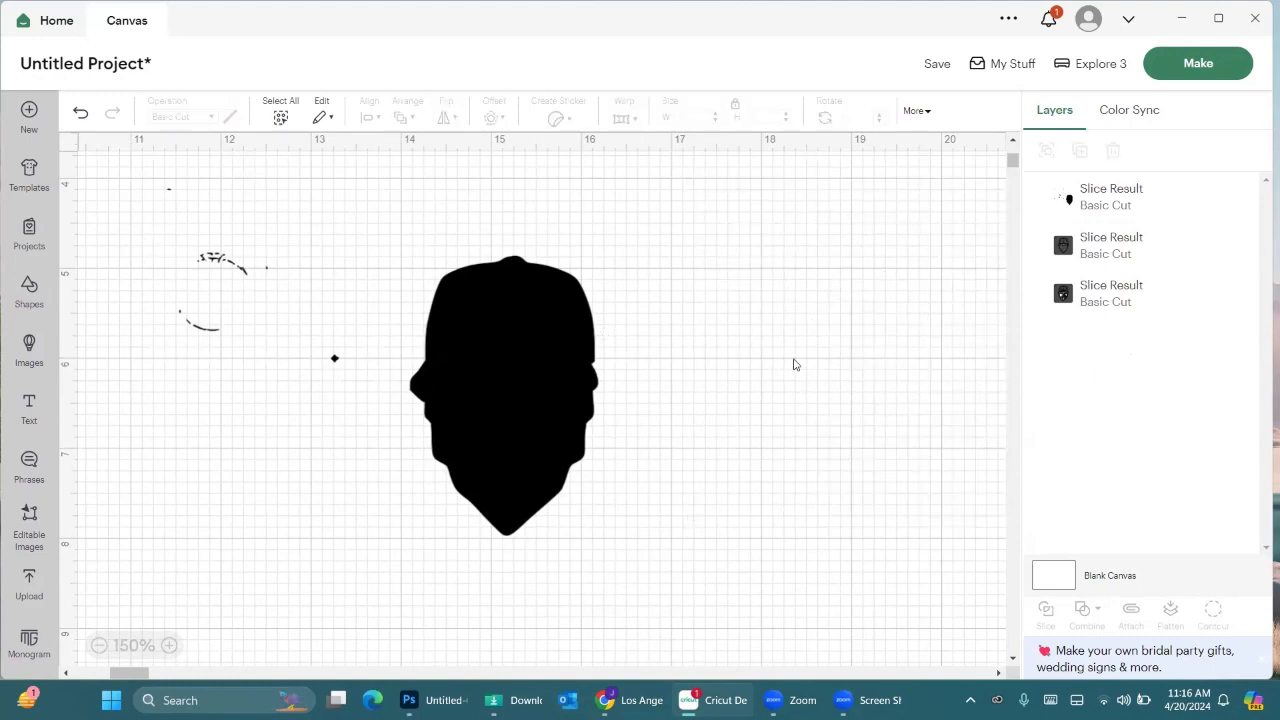
Paste another rounded square and centre it behind the remaining solid head silhouette, sent to the back.
key(ctrl+v)
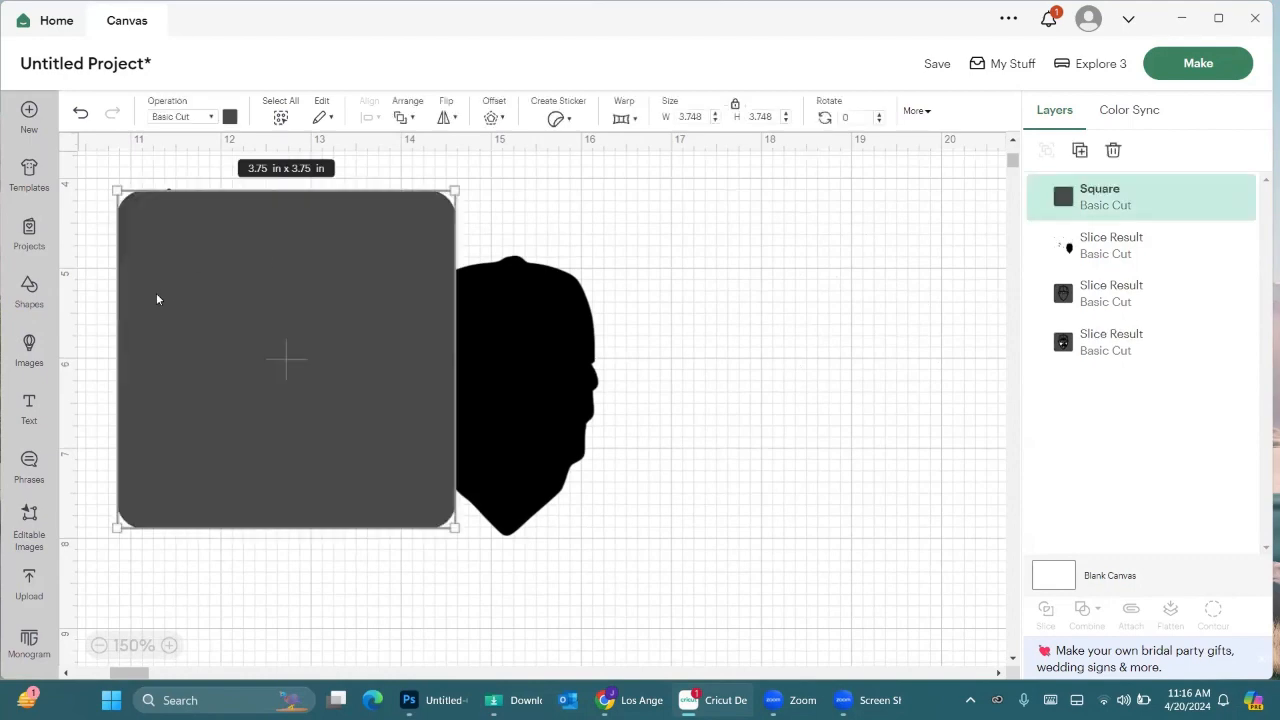
drag(154, 297, 398, 299)
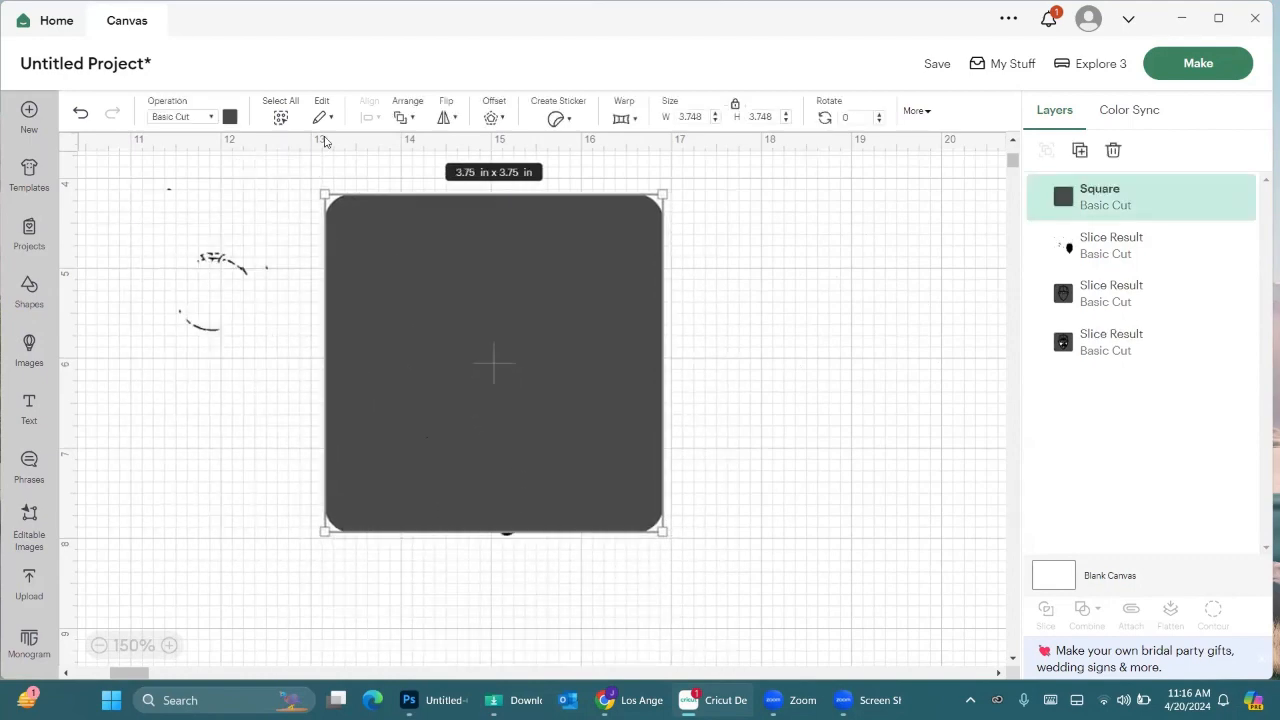
click(406, 121)
click(450, 241)
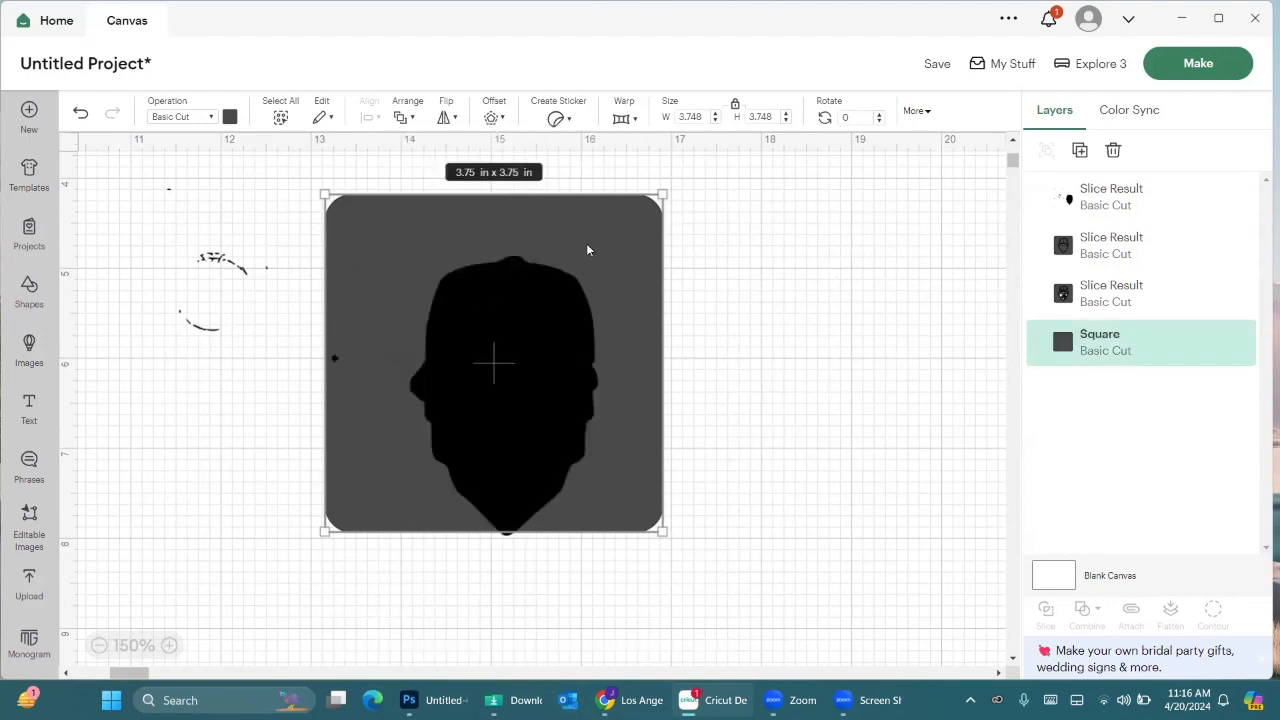
drag(588, 250, 600, 273)
Slice the solid head silhouette out of its square, move the stencil aside and delete the leftover silhouette and stray marks.
drag(755, 582, 265, 207)
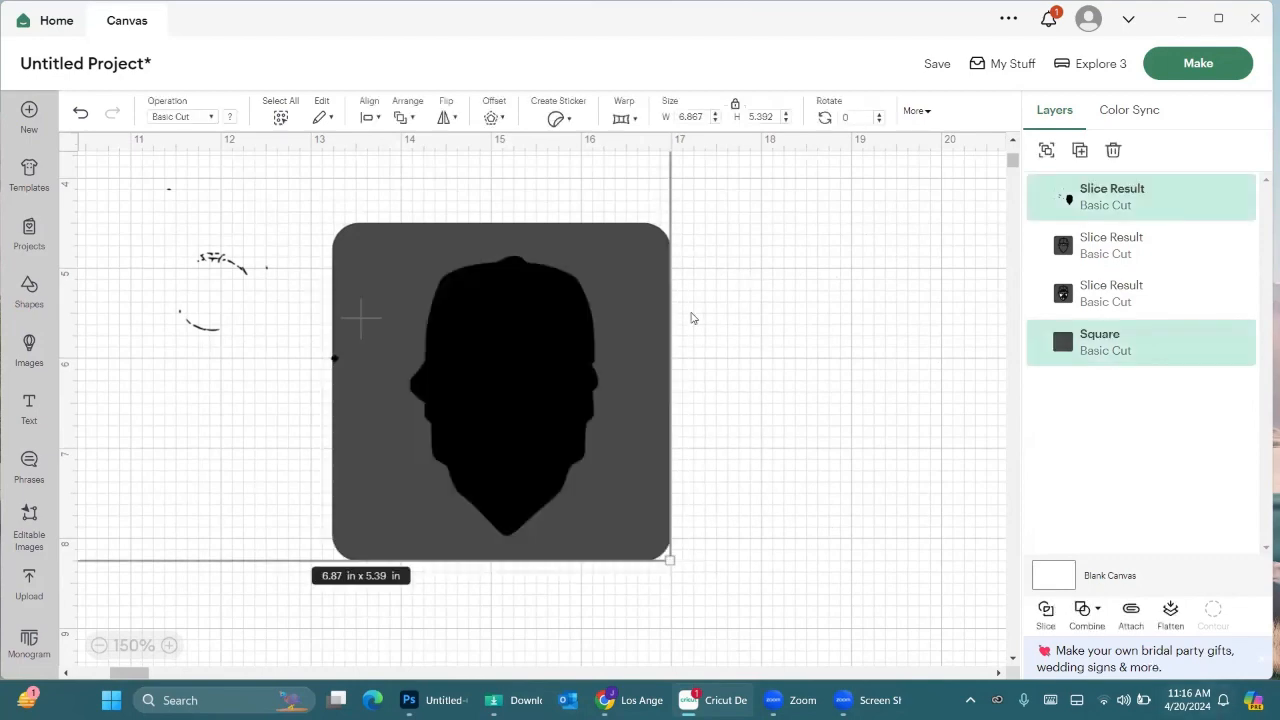
key(ctrl+minus)
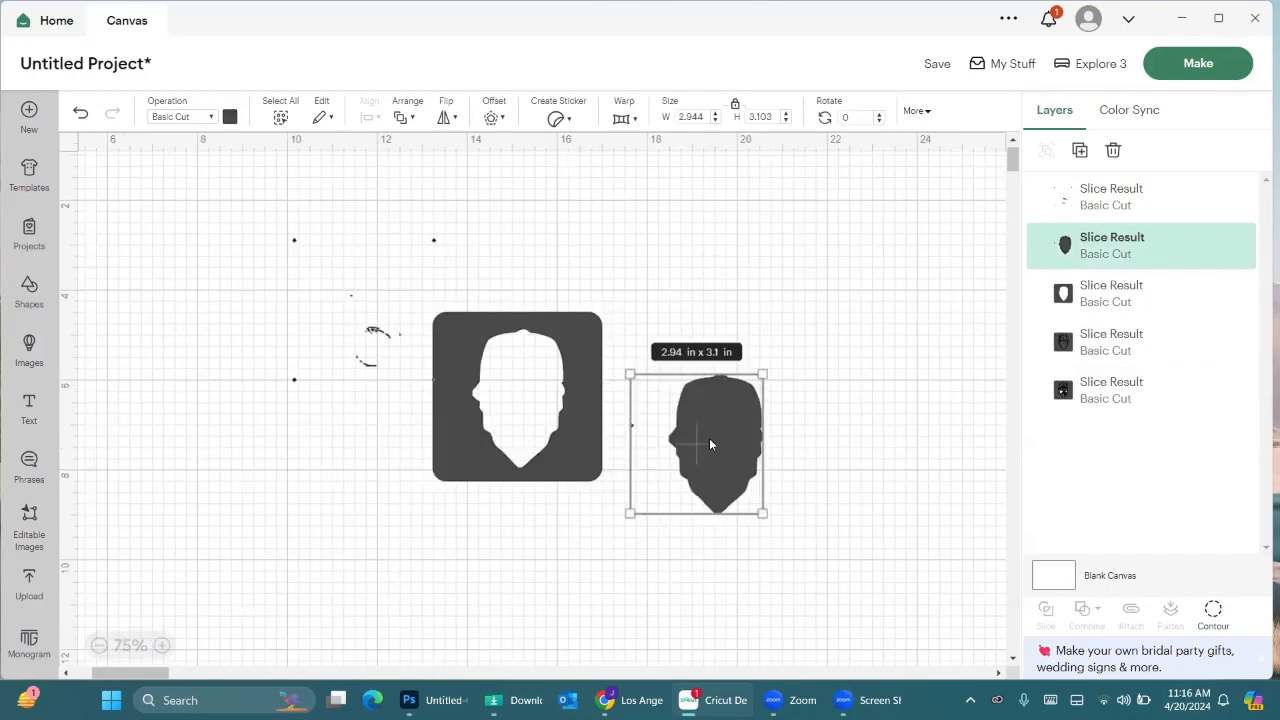
key(Delete)
drag(573, 426, 166, 609)
click(323, 345)
key(Delete)
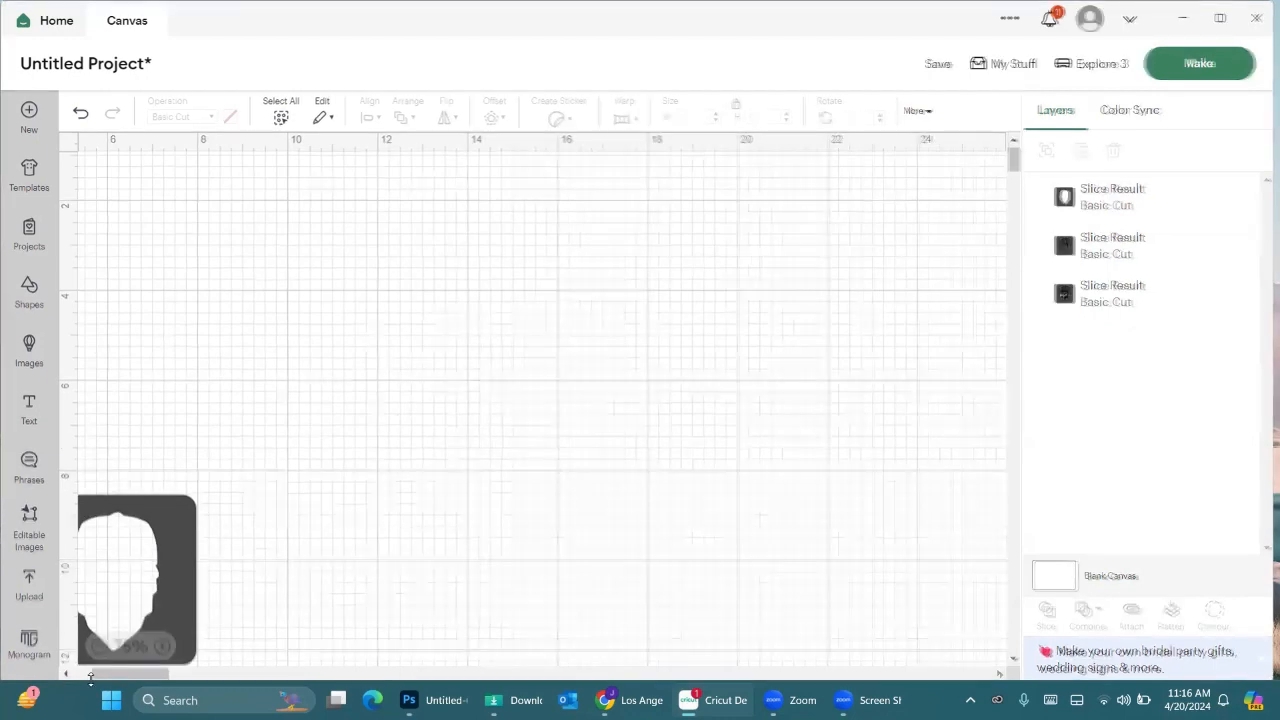
Place the head silhouette stencil to the right of the first stencil and leave nothing selected.
drag(115, 675, 97, 675)
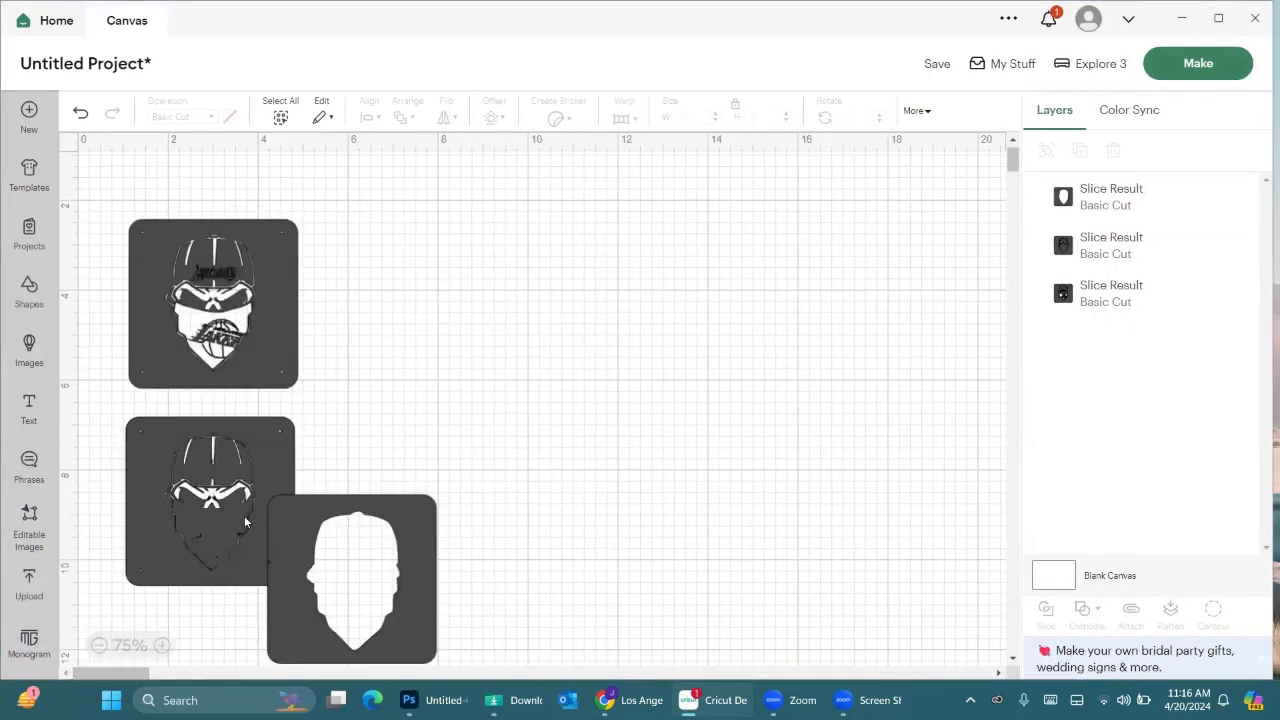
drag(333, 521, 409, 264)
click(600, 503)
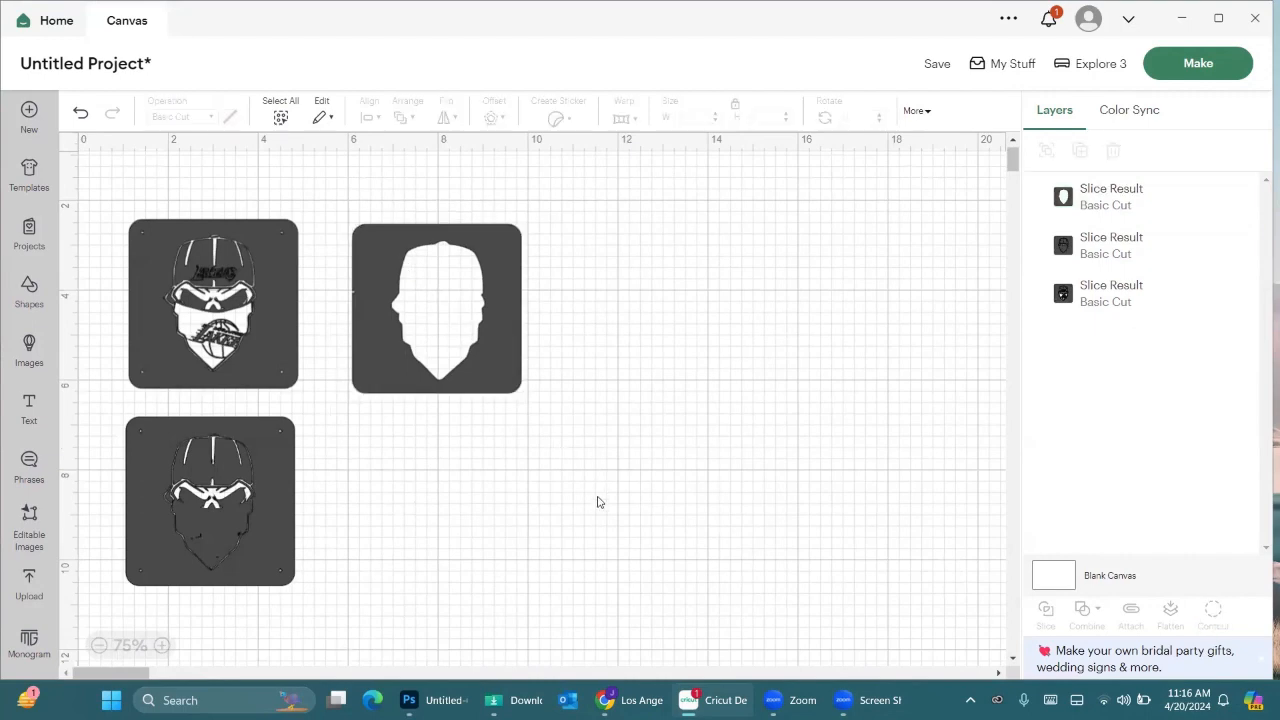
Select all three stencils and scale them up together to about 26.85 by 24.88 inches overall.
scroll(590, 505, down, 1)
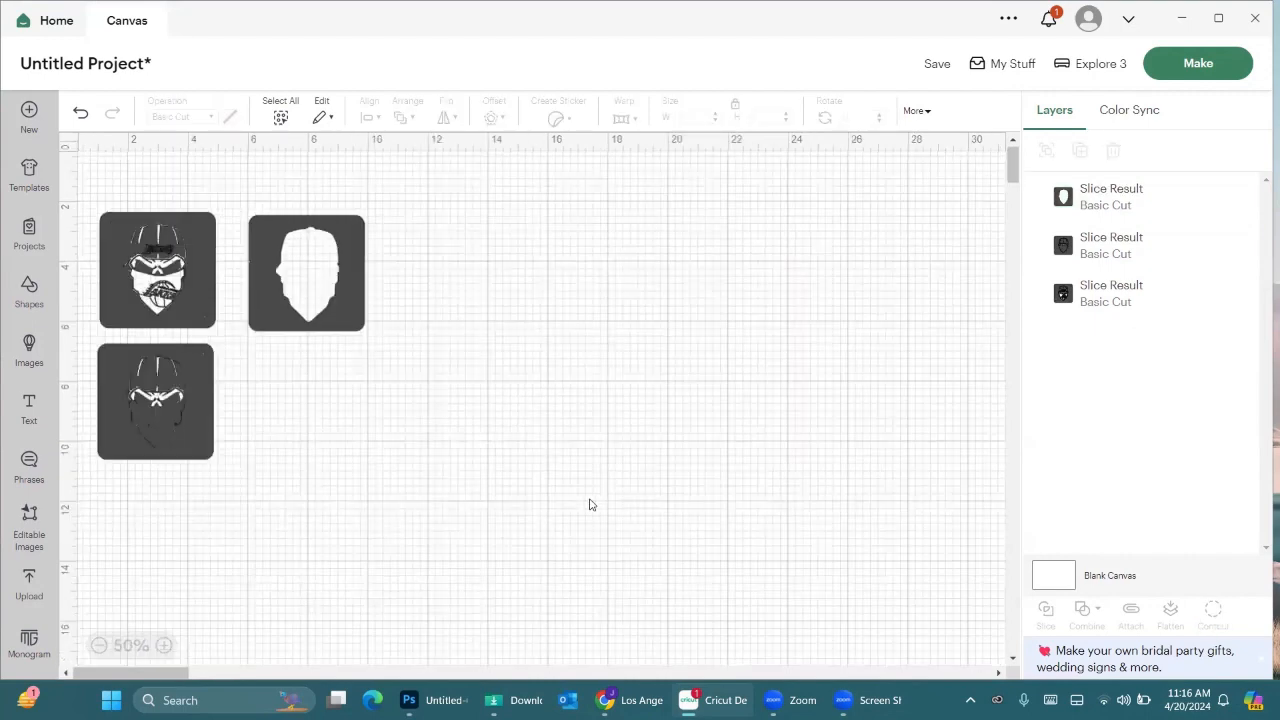
drag(427, 576, 210, 490)
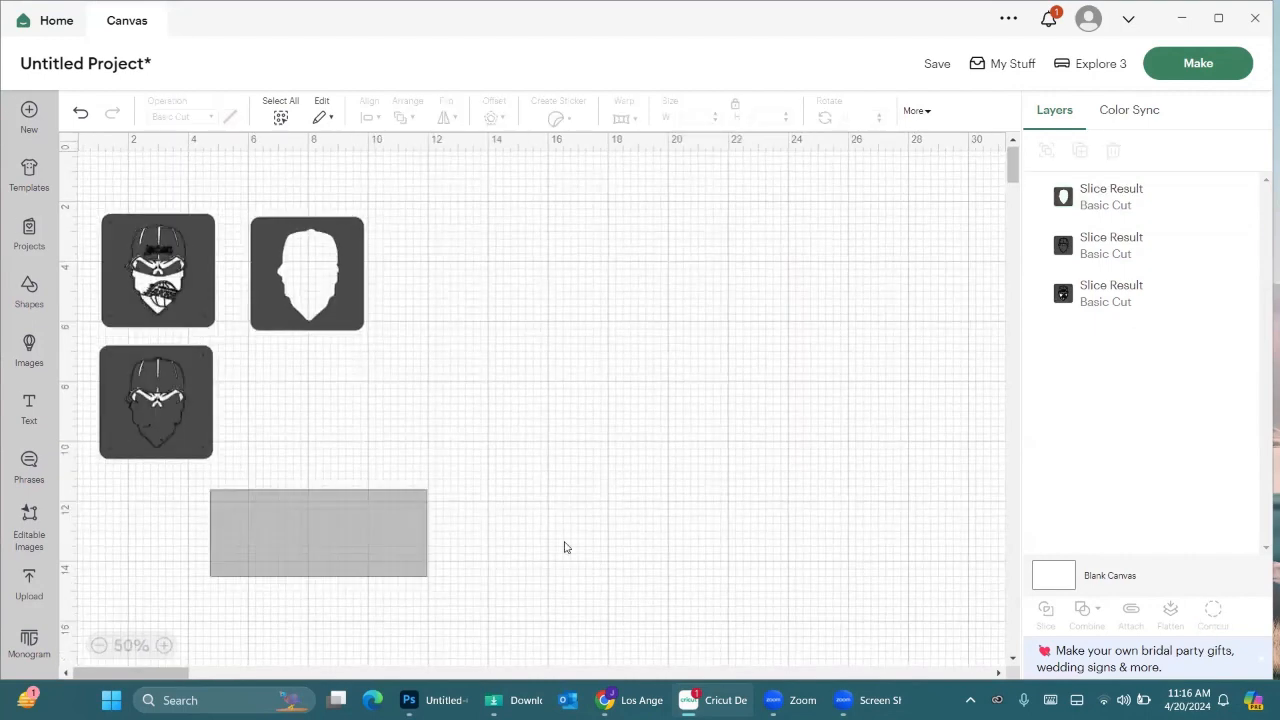
key(ctrl+a)
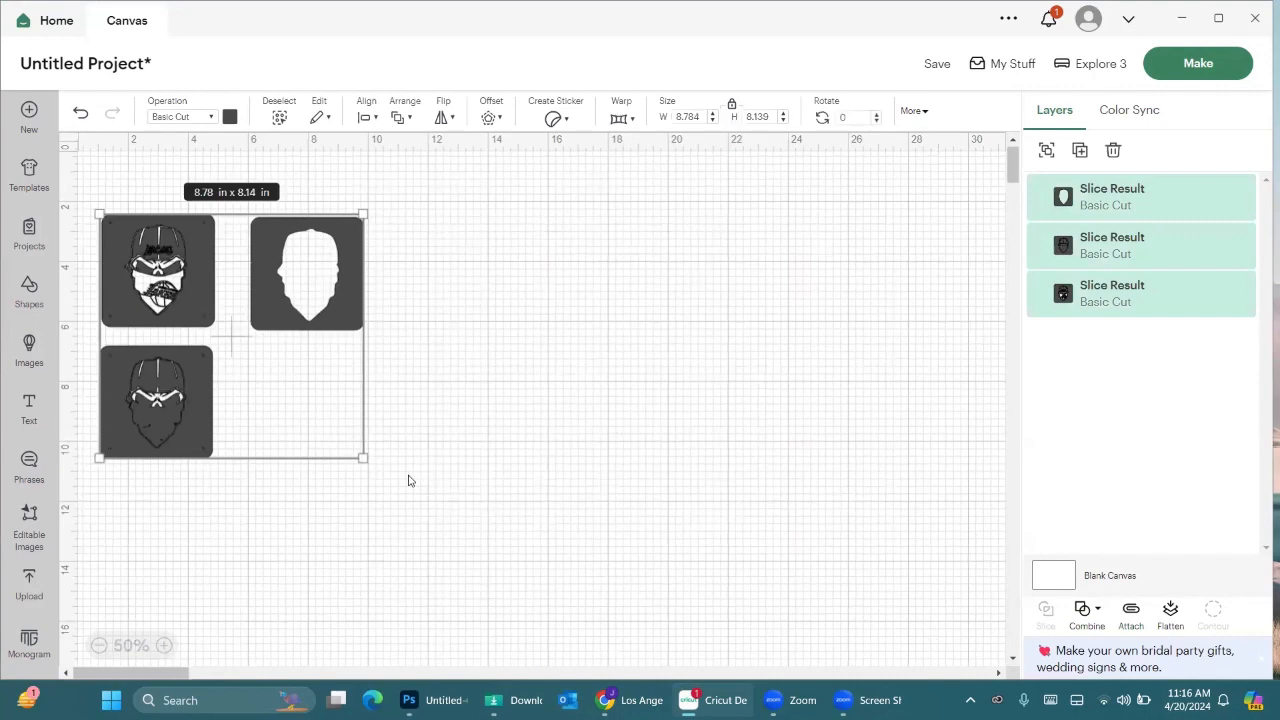
drag(362, 459, 725, 546)
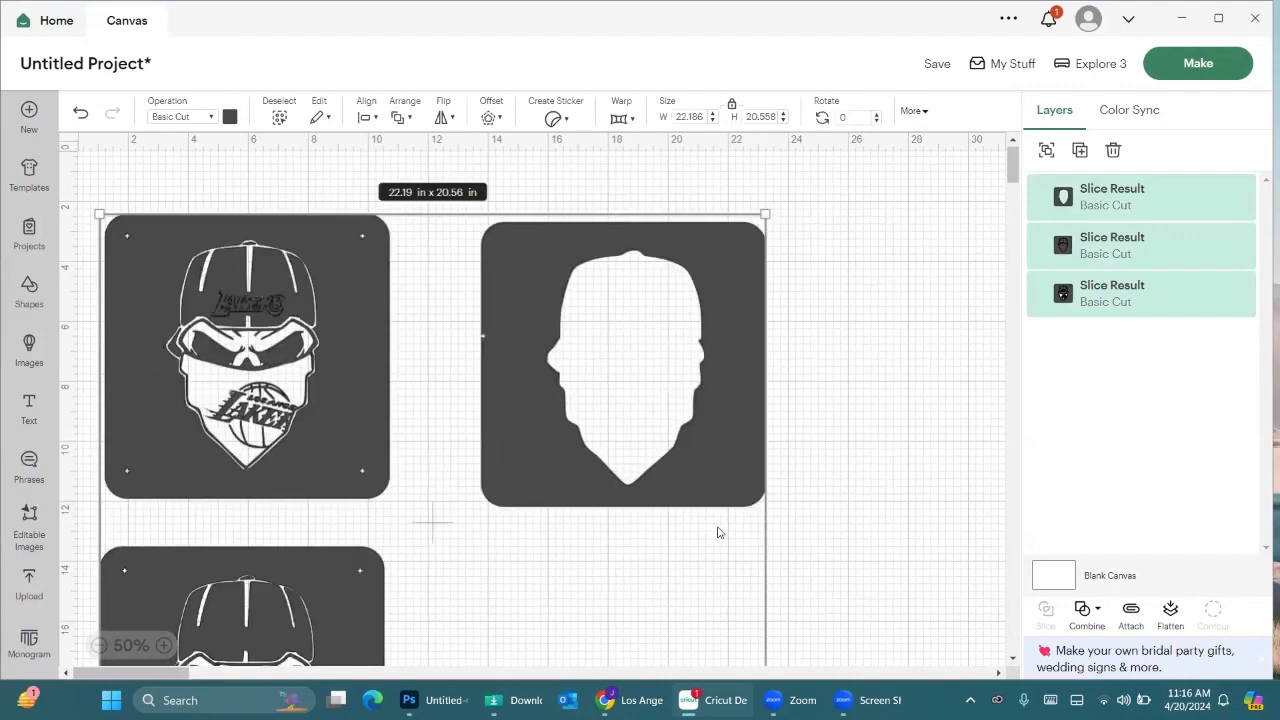
scroll(711, 520, down, 5)
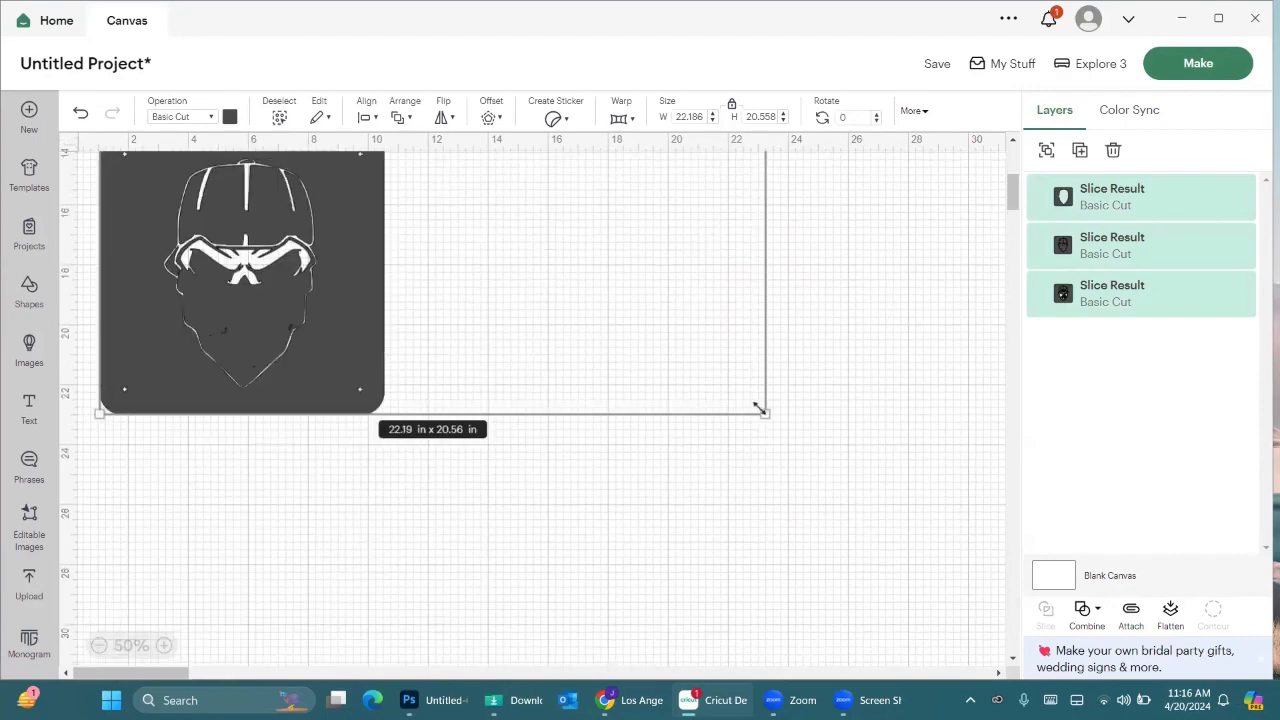
drag(758, 408, 898, 540)
Examine the cut details of the enlarged Lakers stencil and the cap-and-eyes stencil beneath it.
scroll(406, 461, up, 5)
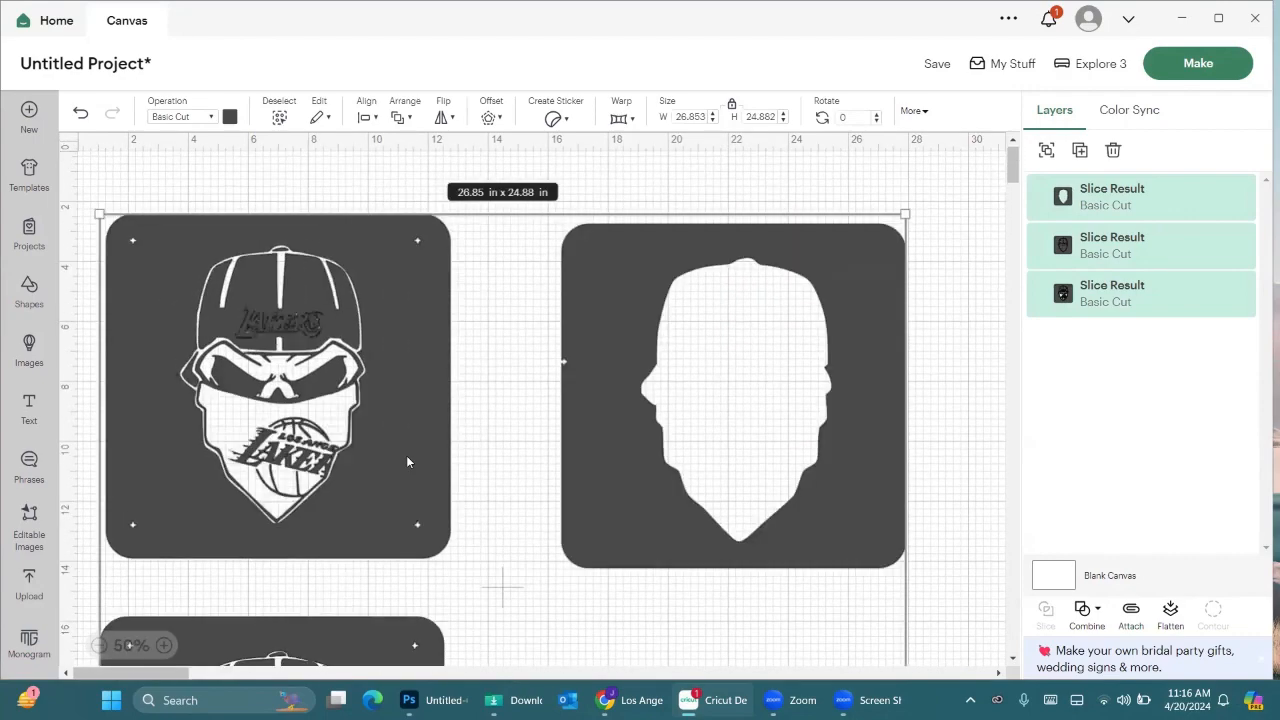
scroll(300, 346, up, 1)
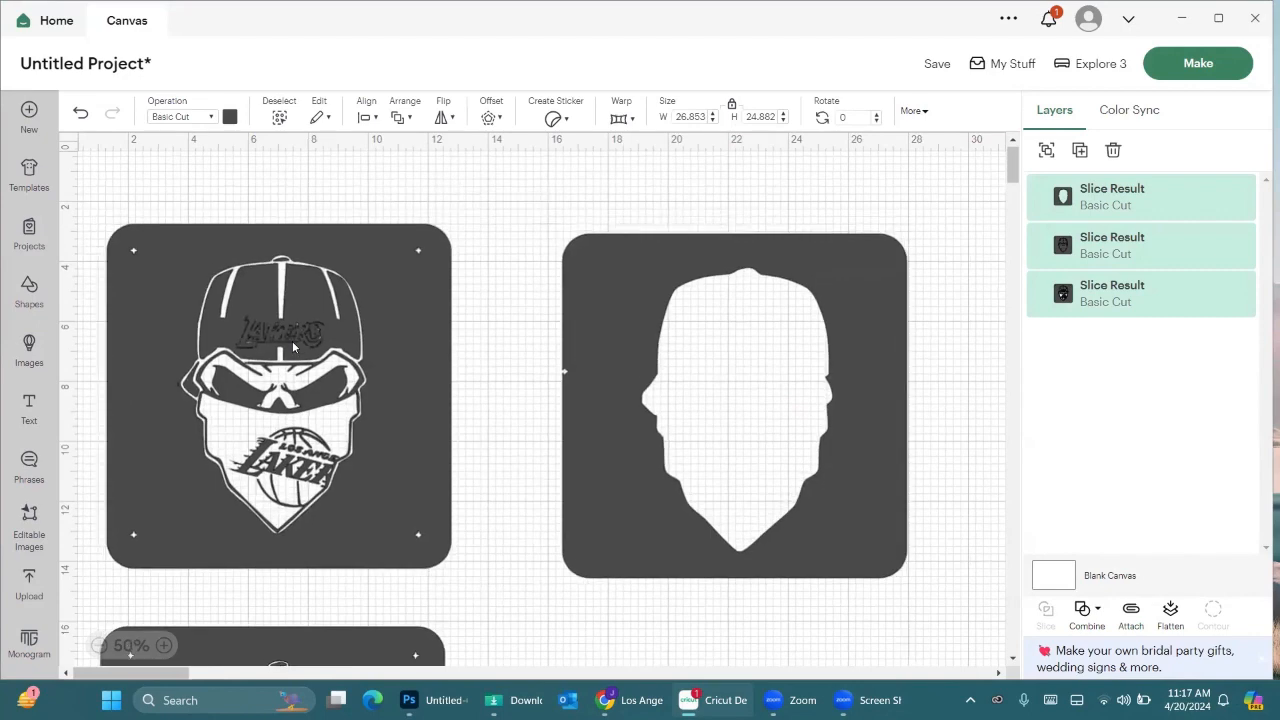
click(333, 377)
scroll(333, 377, down, 1)
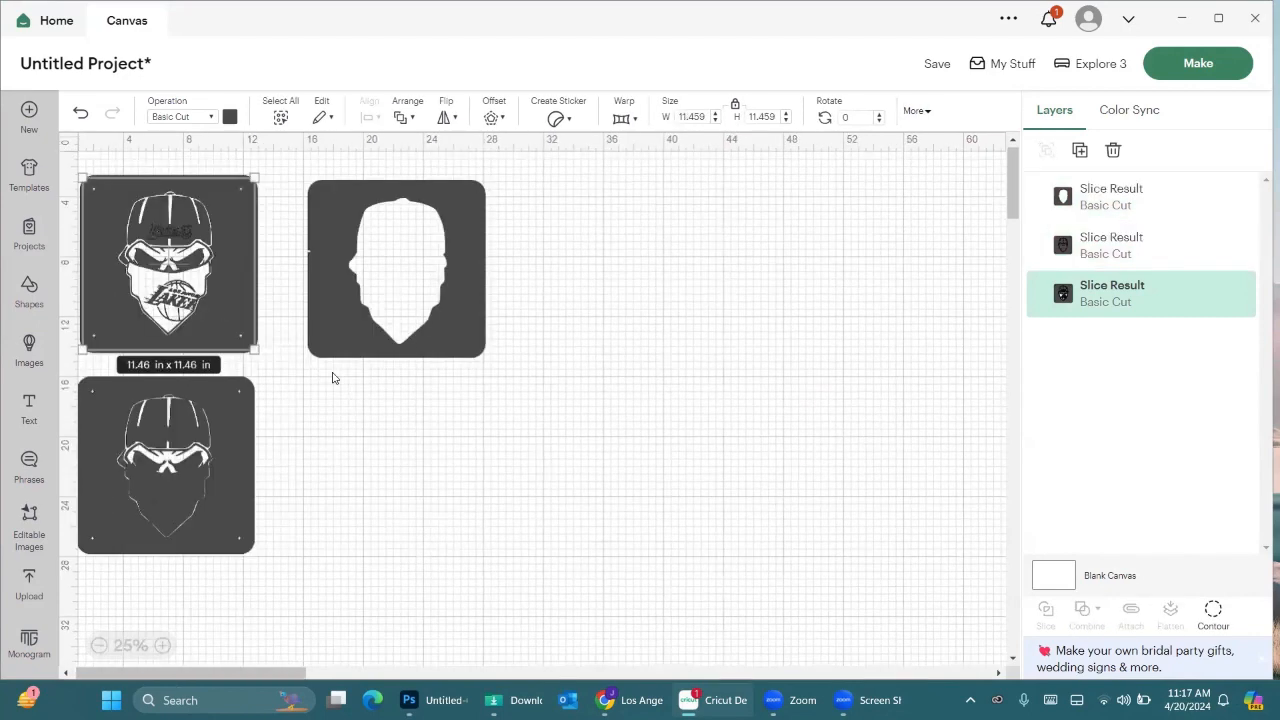
scroll(333, 377, up, 2)
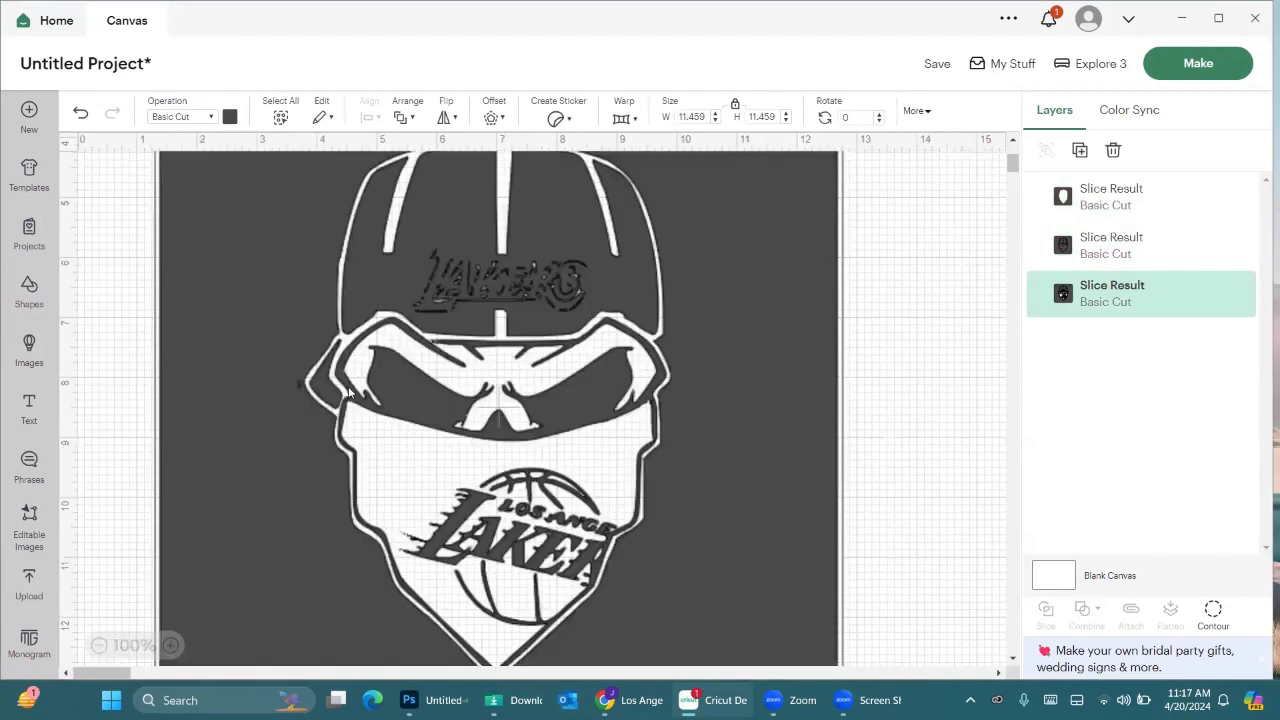
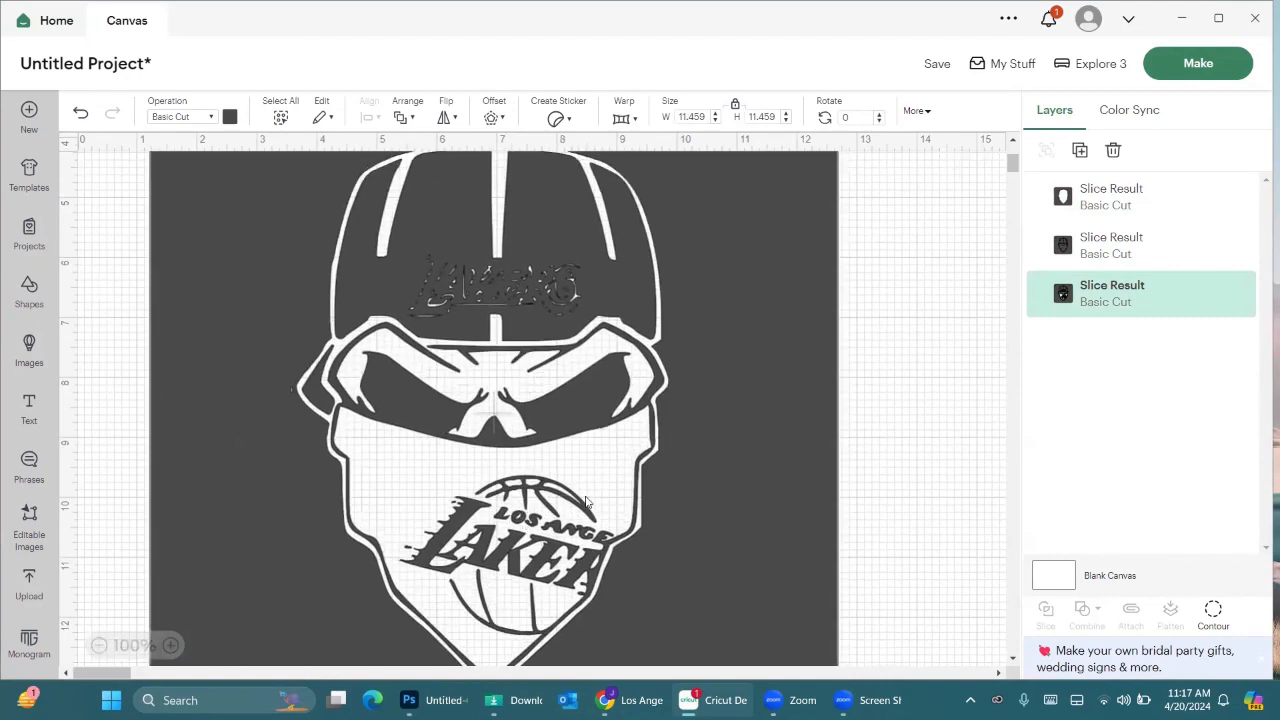
scroll(586, 500, down, 10)
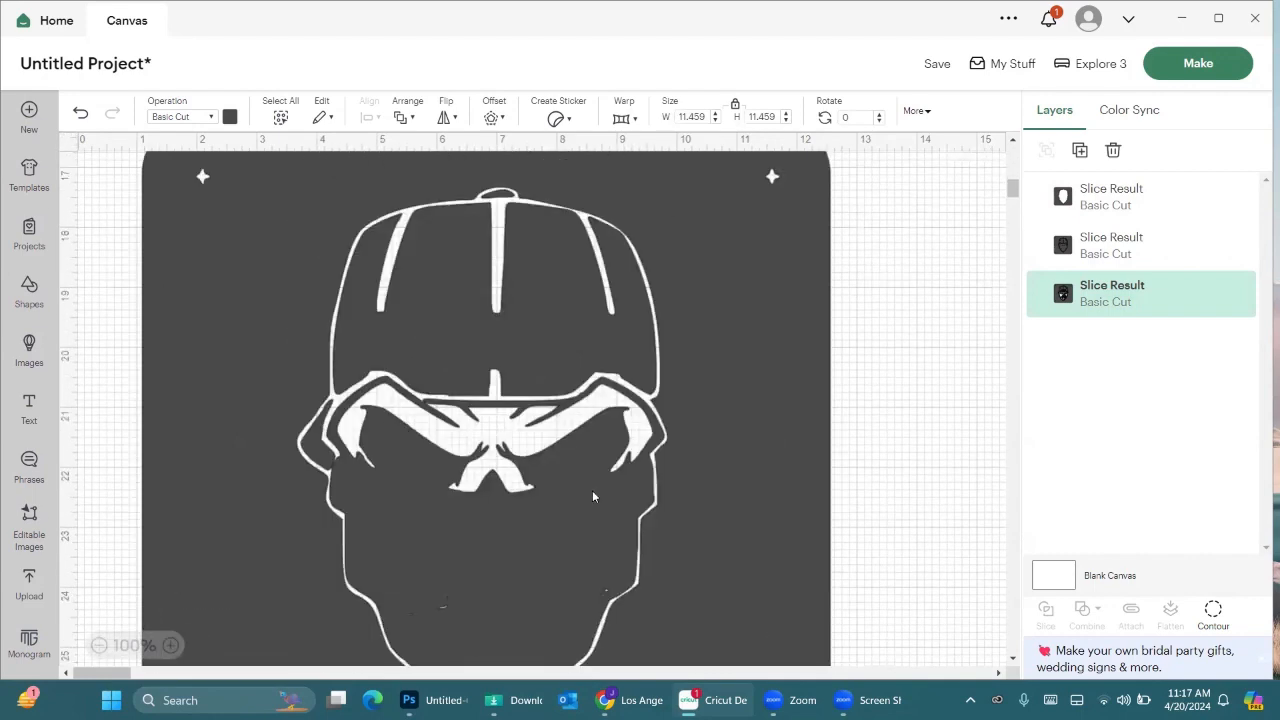
Compare the cut details of the cap-and-eyes, Lakers and head silhouette stencils across the canvas.
scroll(592, 497, down, 5)
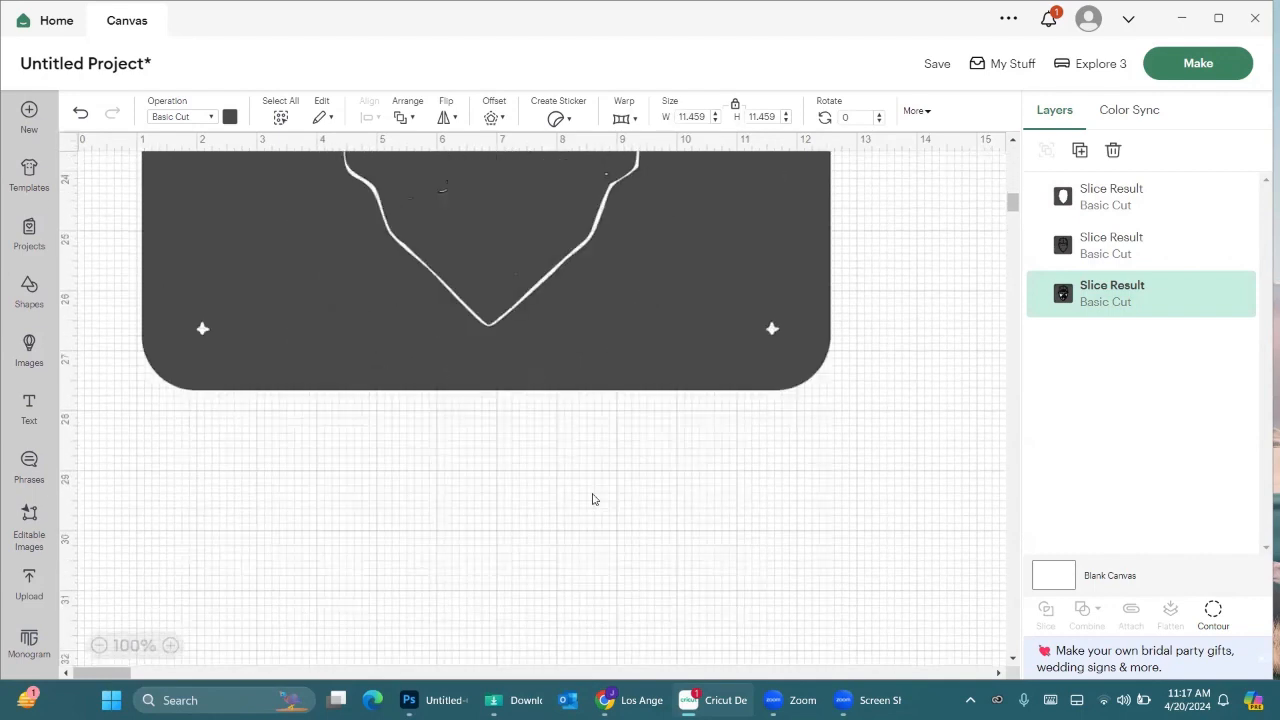
scroll(592, 498, up, 4)
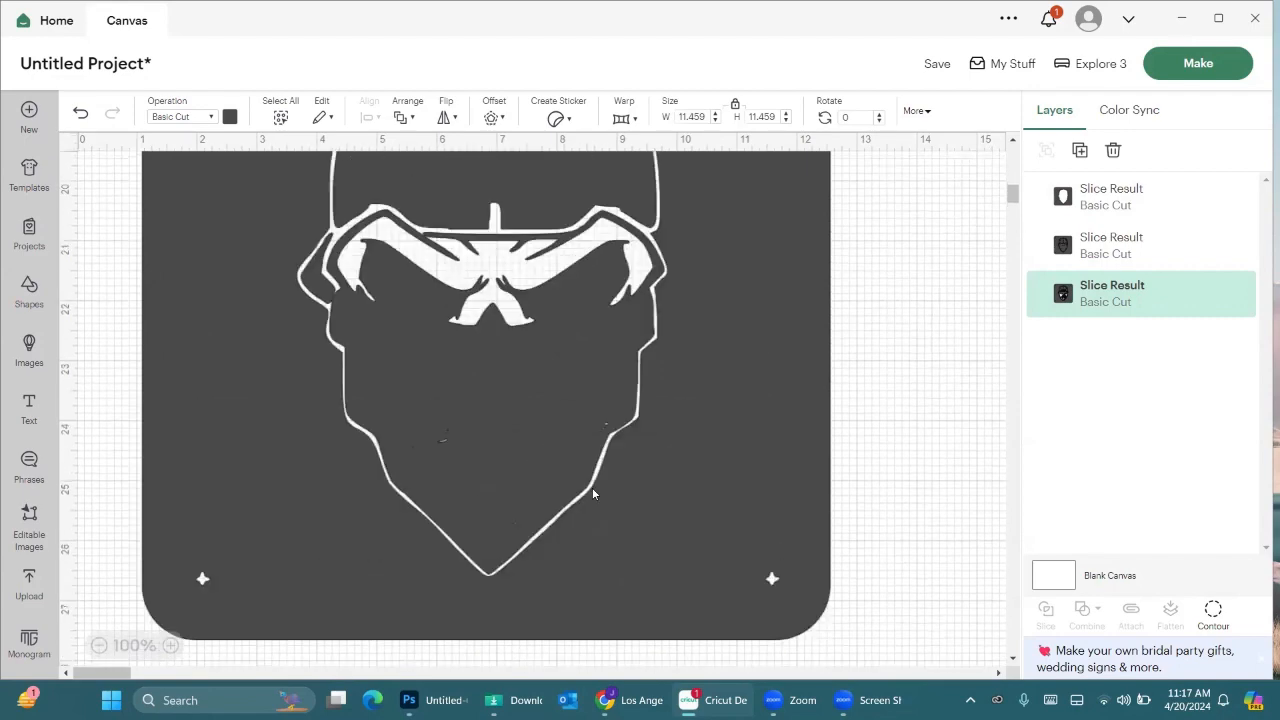
scroll(592, 487, up, 9)
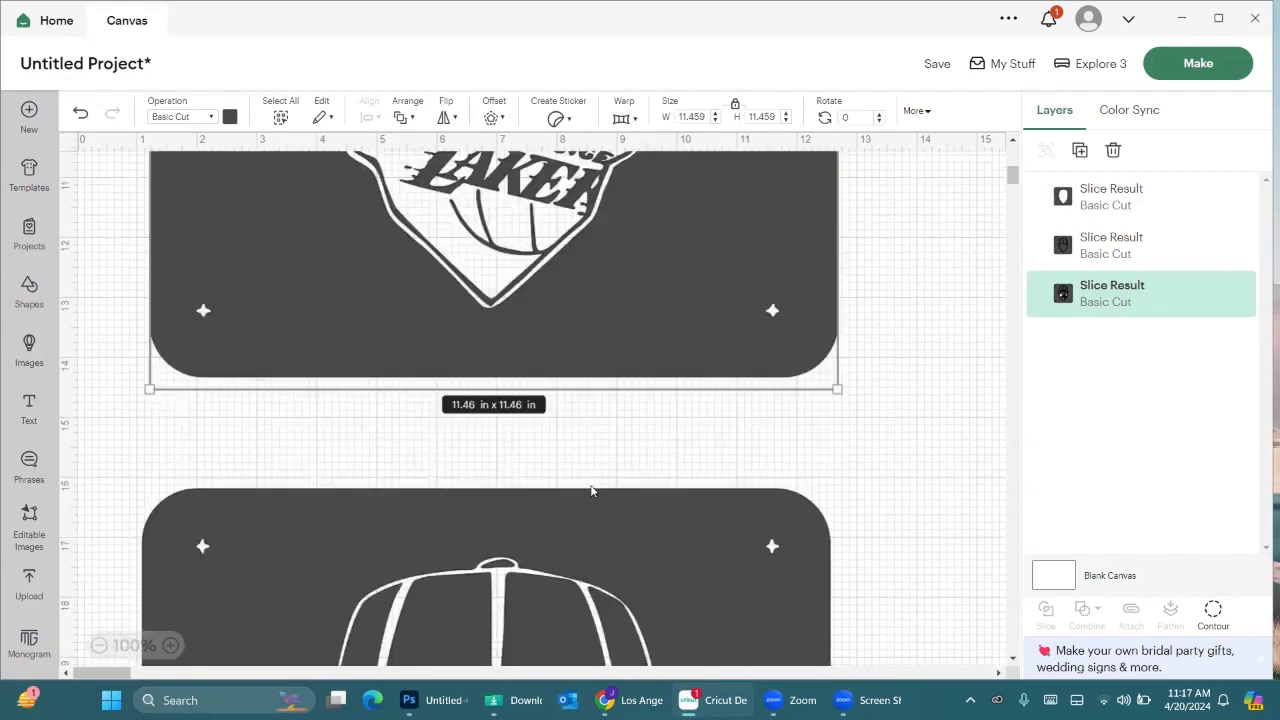
scroll(591, 491, up, 5)
scroll(492, 285, up, 2)
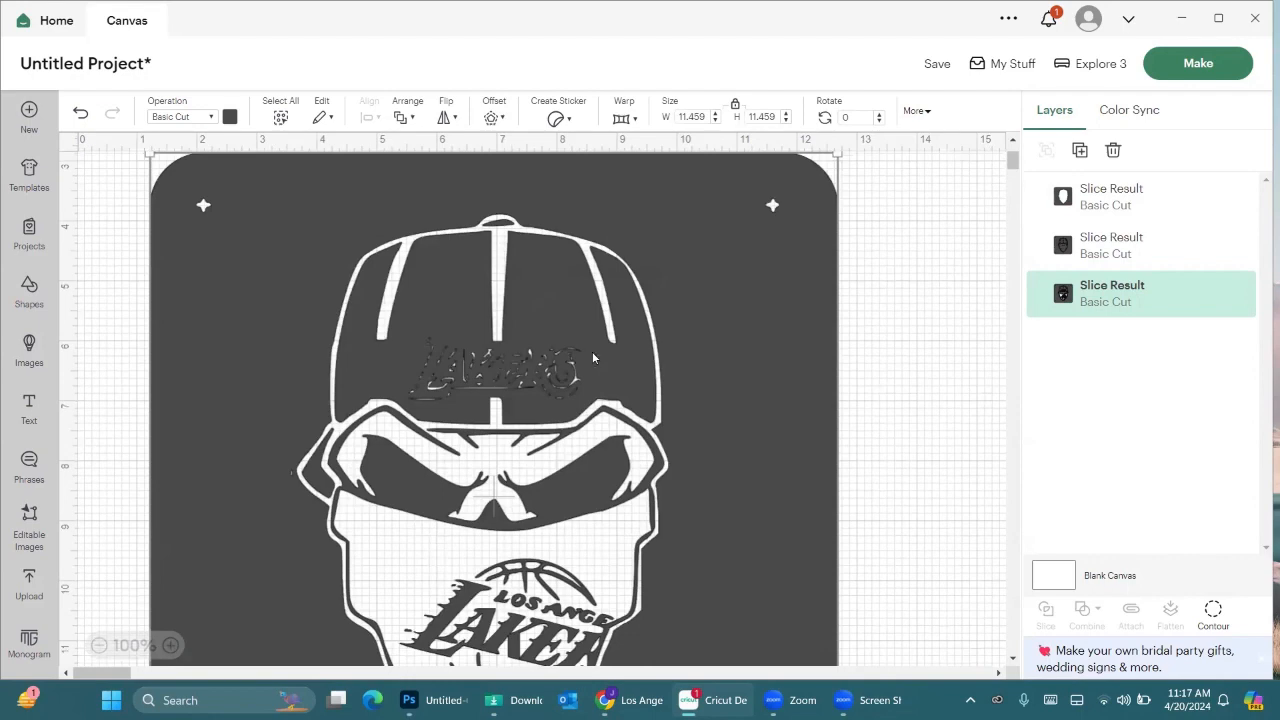
scroll(745, 366, down, 2)
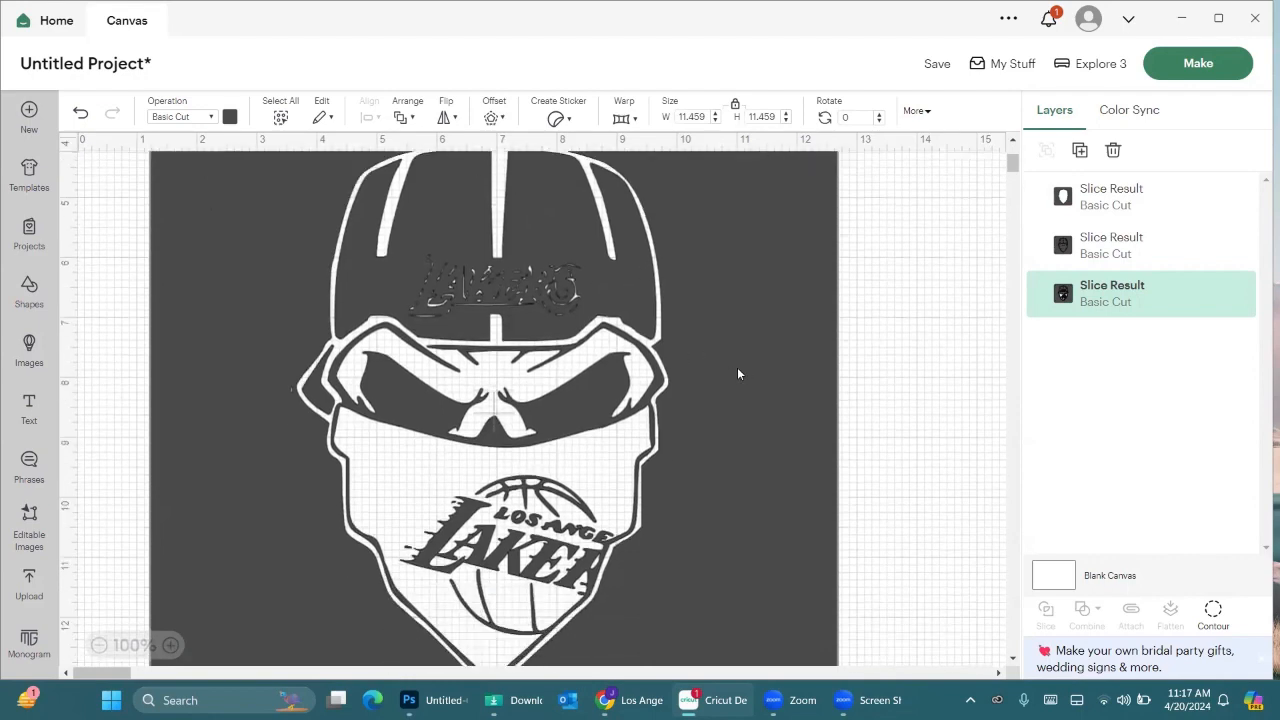
scroll(737, 374, down, 5)
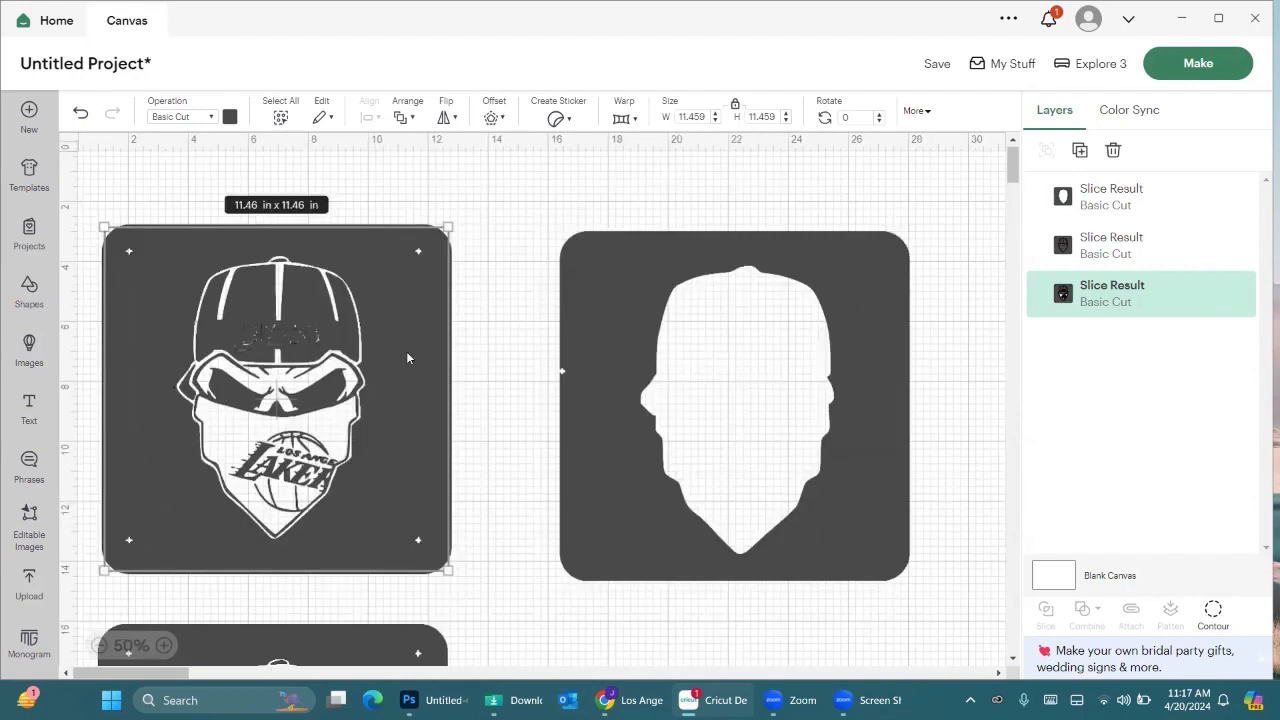
scroll(360, 365, down, 2)
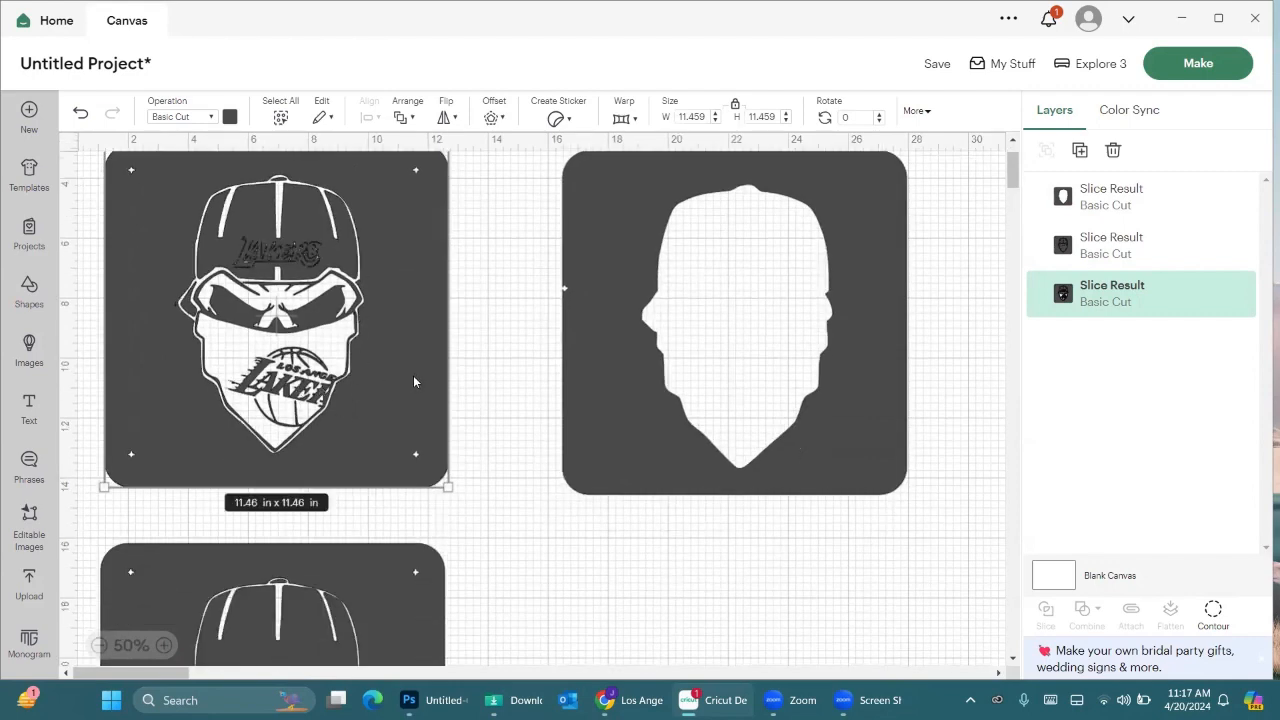
scroll(414, 381, down, 6)
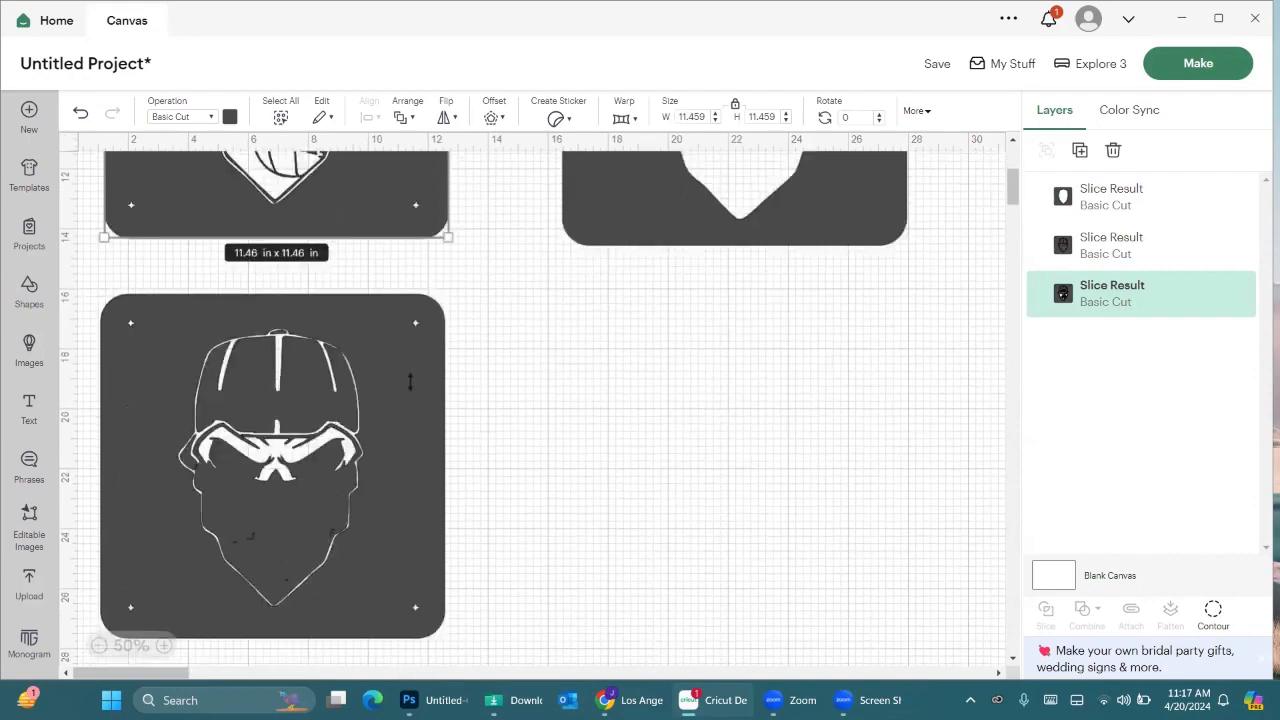
scroll(410, 381, down, 2)
scroll(388, 407, up, 8)
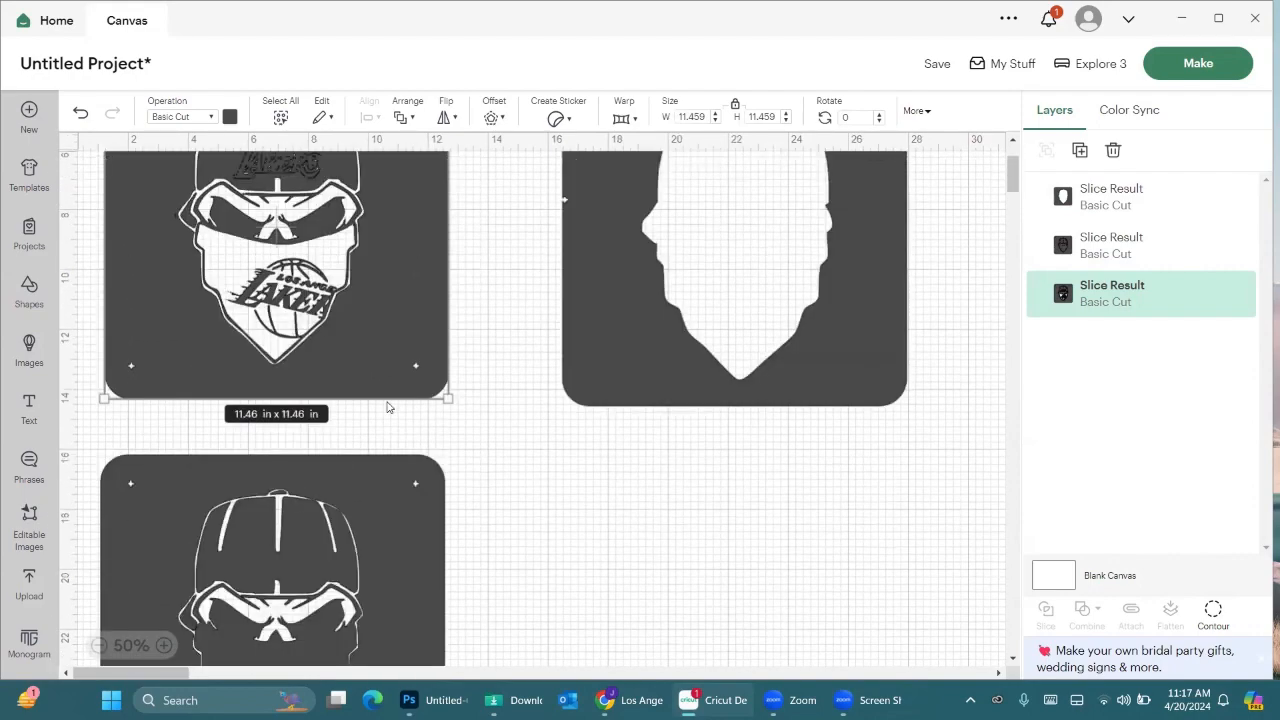
Examine the Lakers stencil up close, from the cap outline down to the bandana tip, for cuts needing bridges.
click(265, 239)
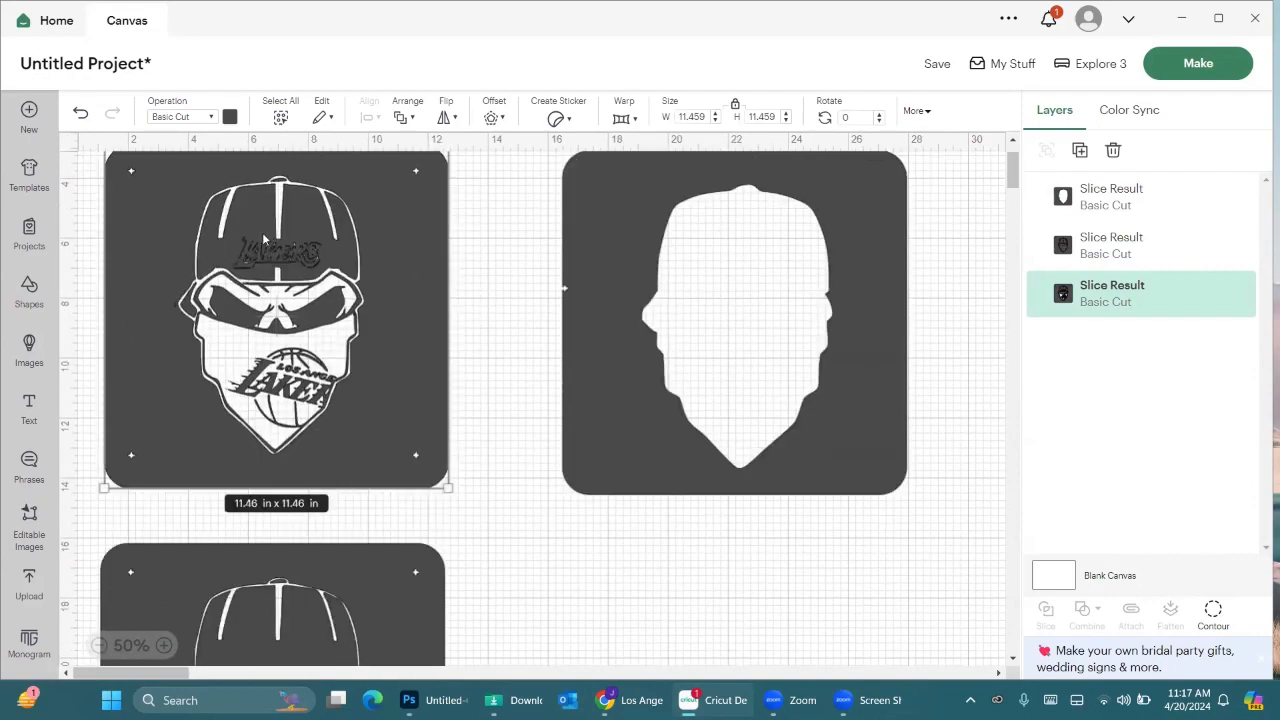
scroll(265, 239, up, 1)
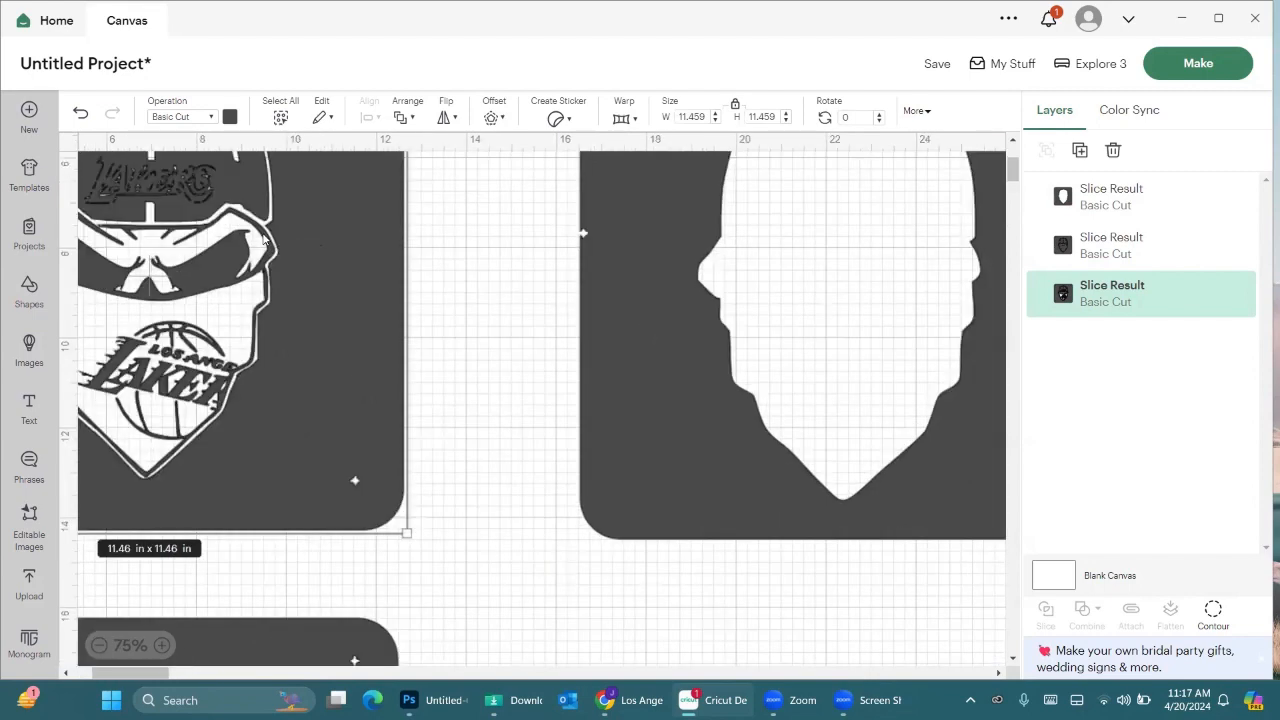
scroll(789, 521, up, 2)
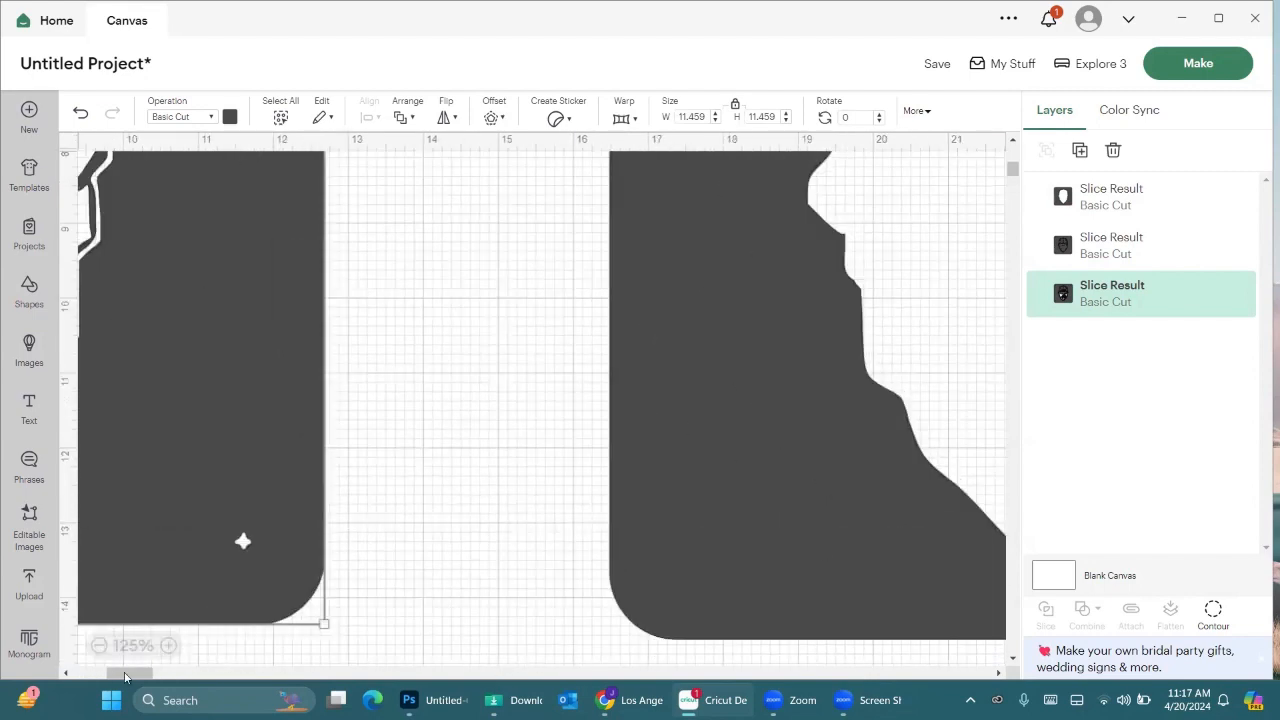
drag(124, 676, 104, 663)
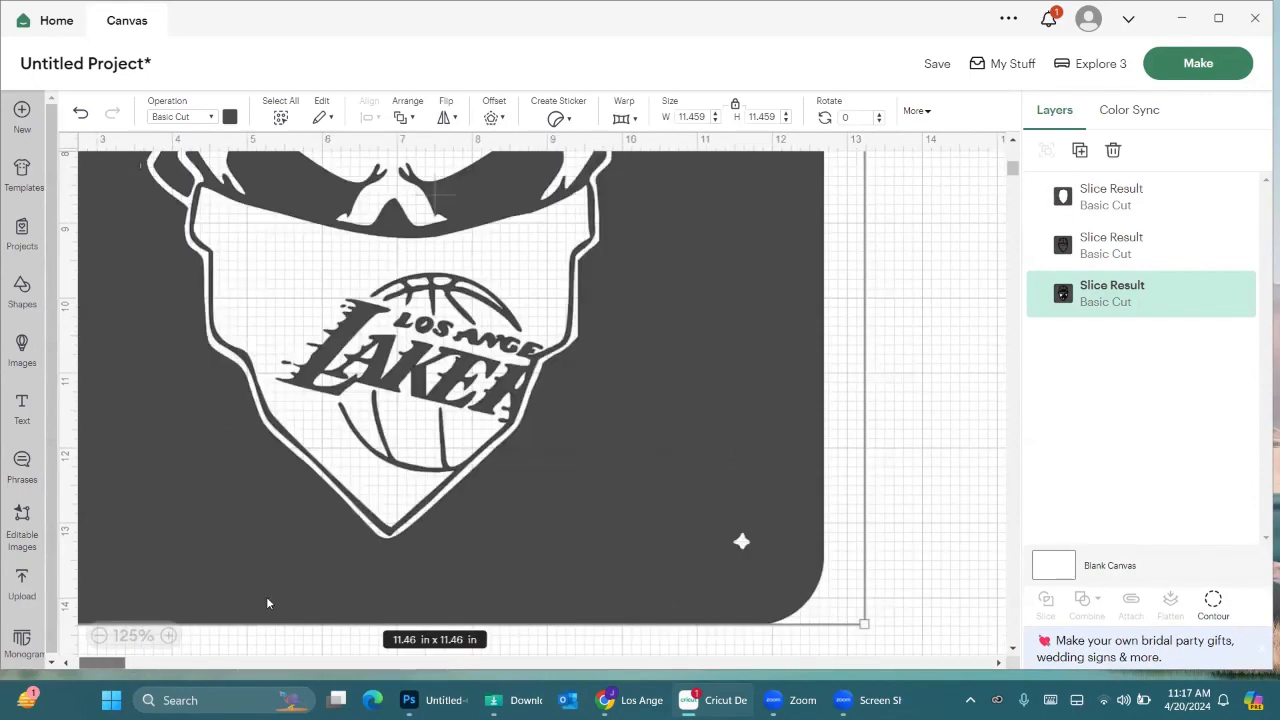
scroll(397, 576, up, 5)
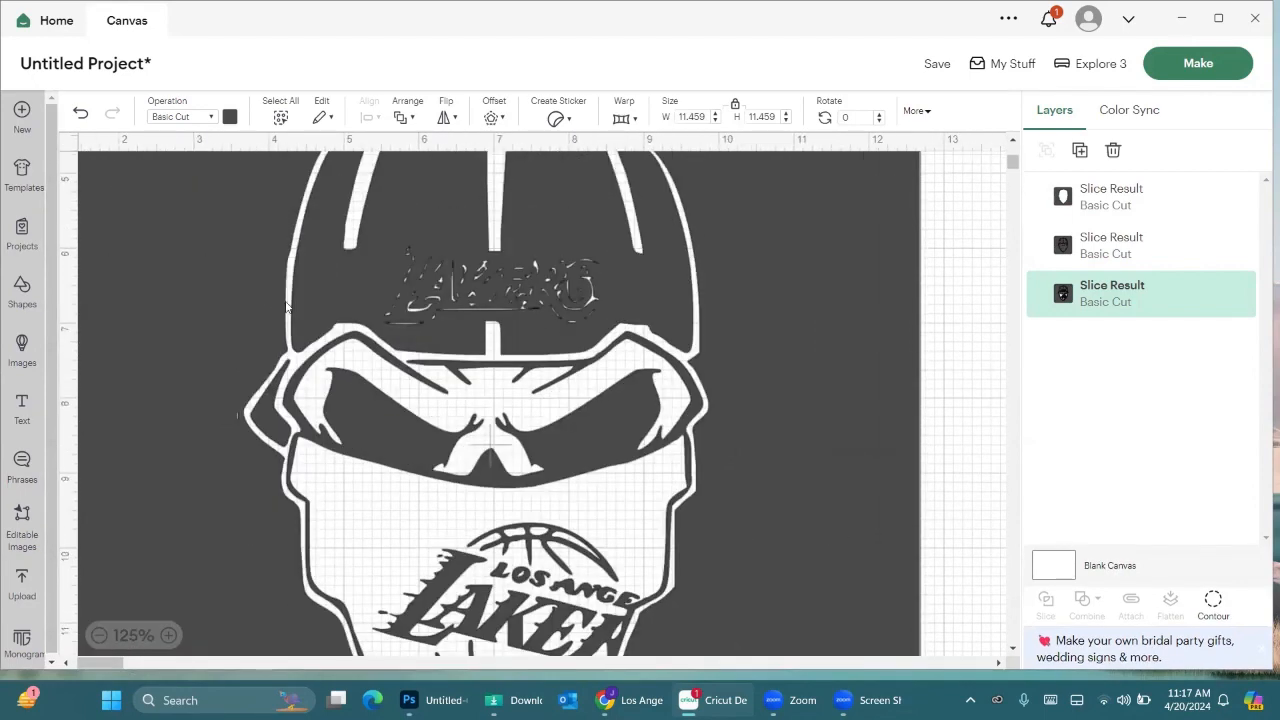
scroll(290, 290, up, 3)
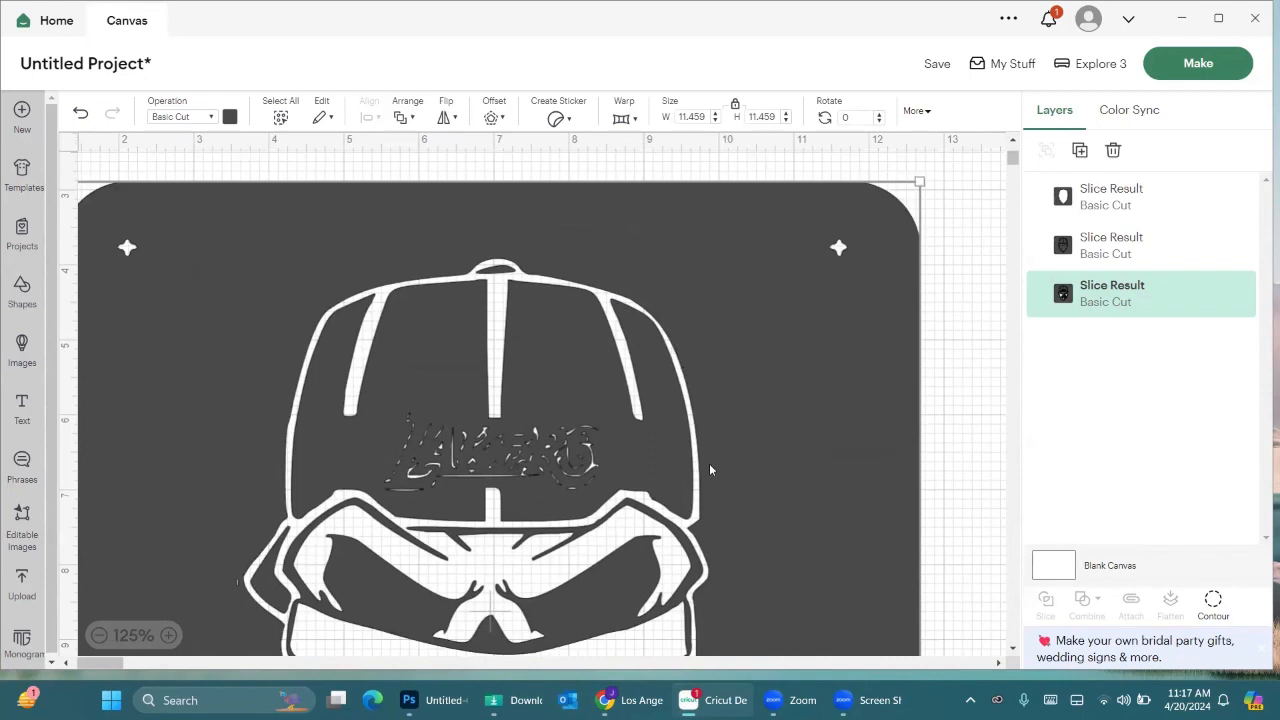
scroll(709, 470, down, 4)
scroll(705, 495, down, 1)
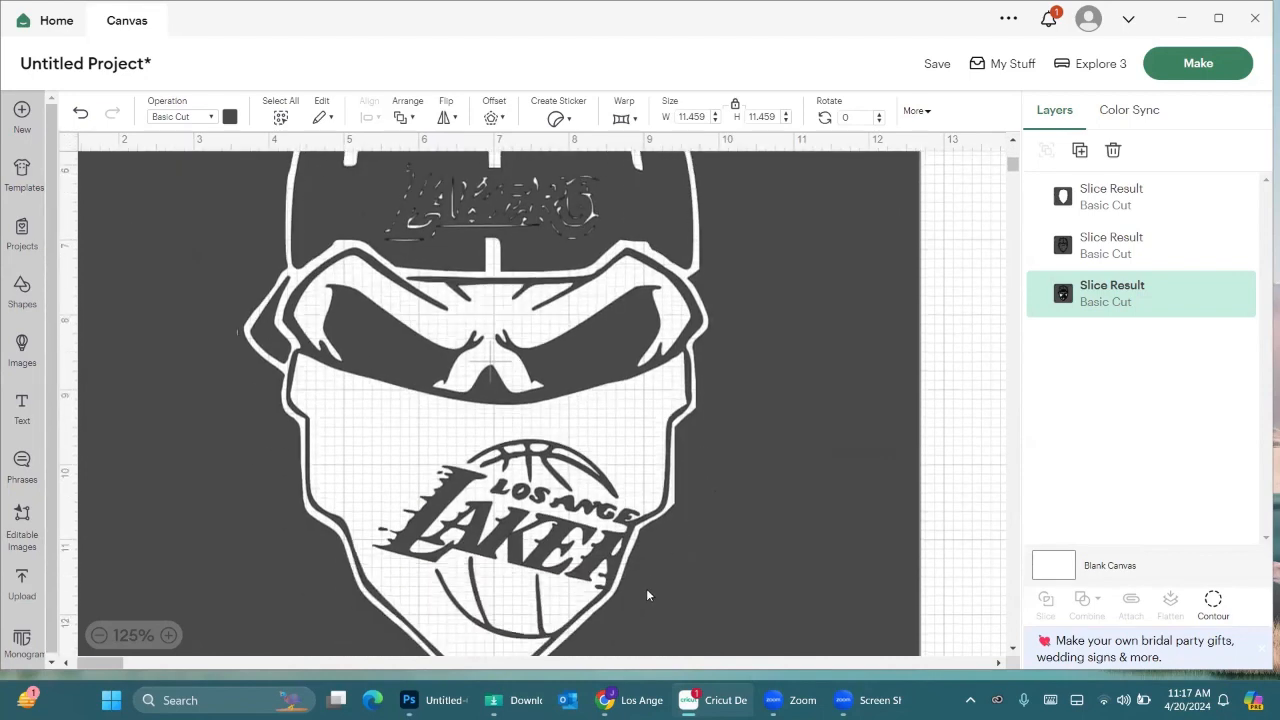
scroll(649, 597, down, 3)
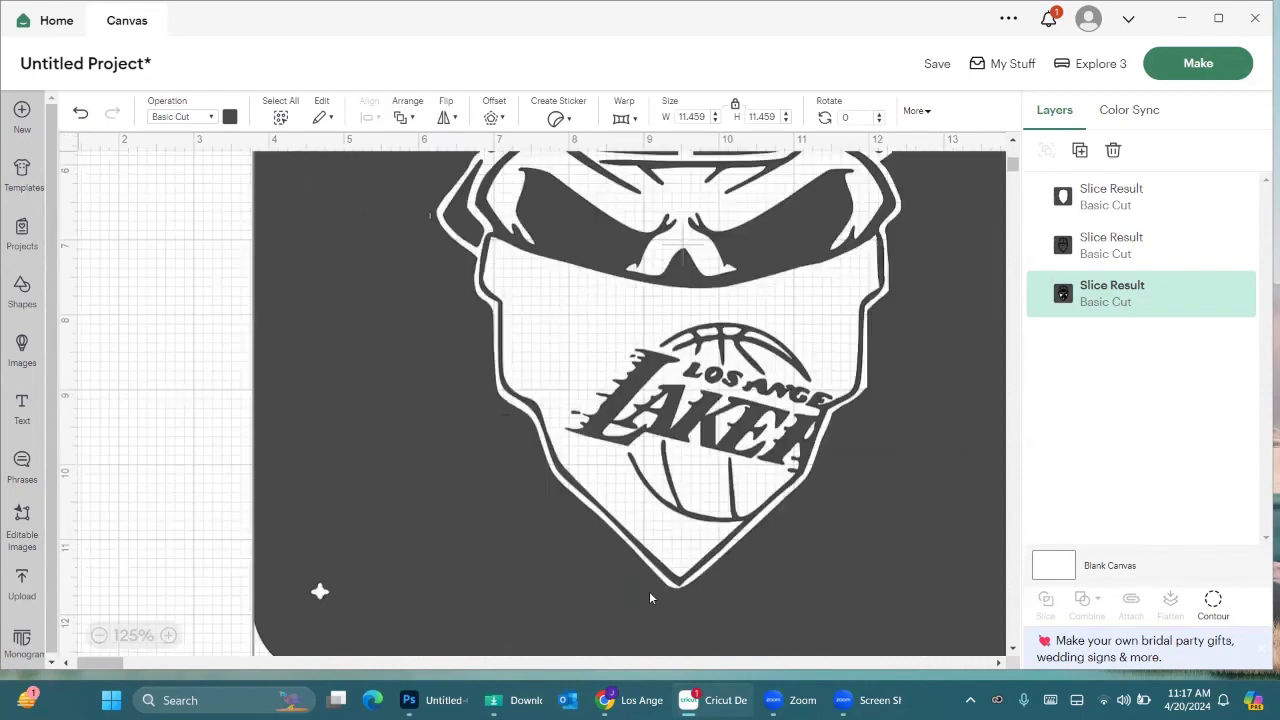
scroll(649, 597, up, 4)
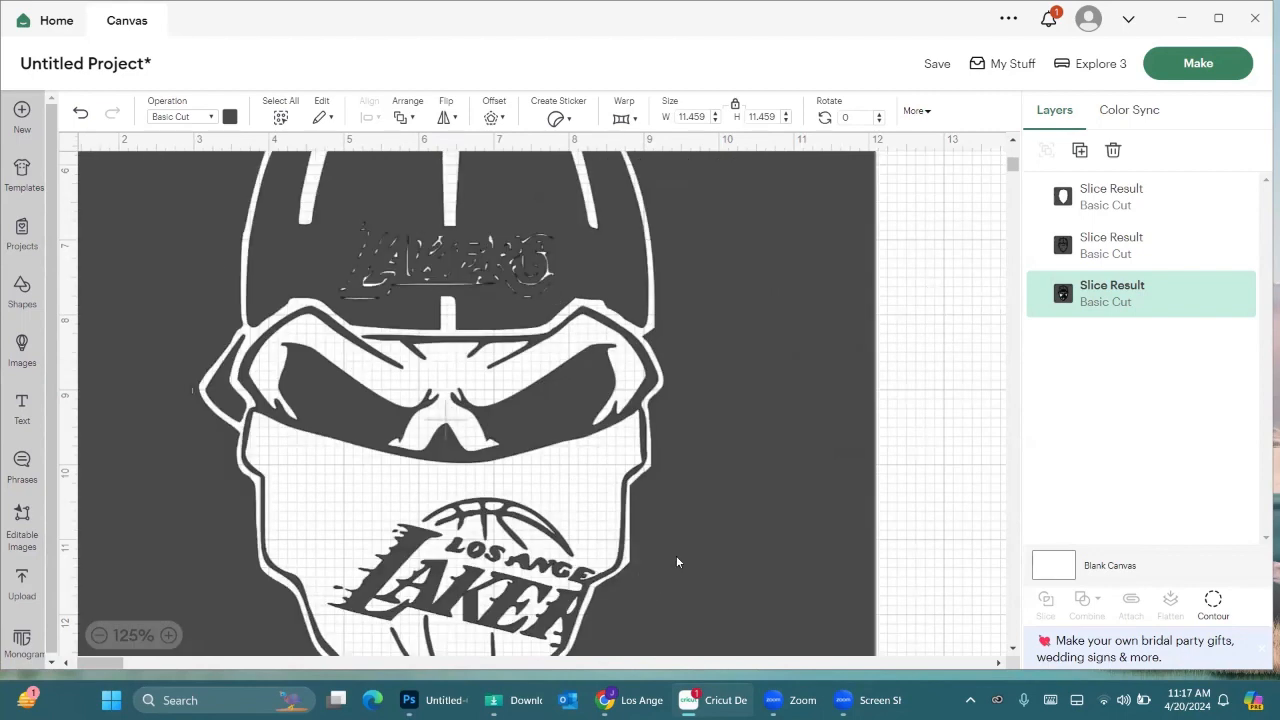
scroll(536, 478, up, 1)
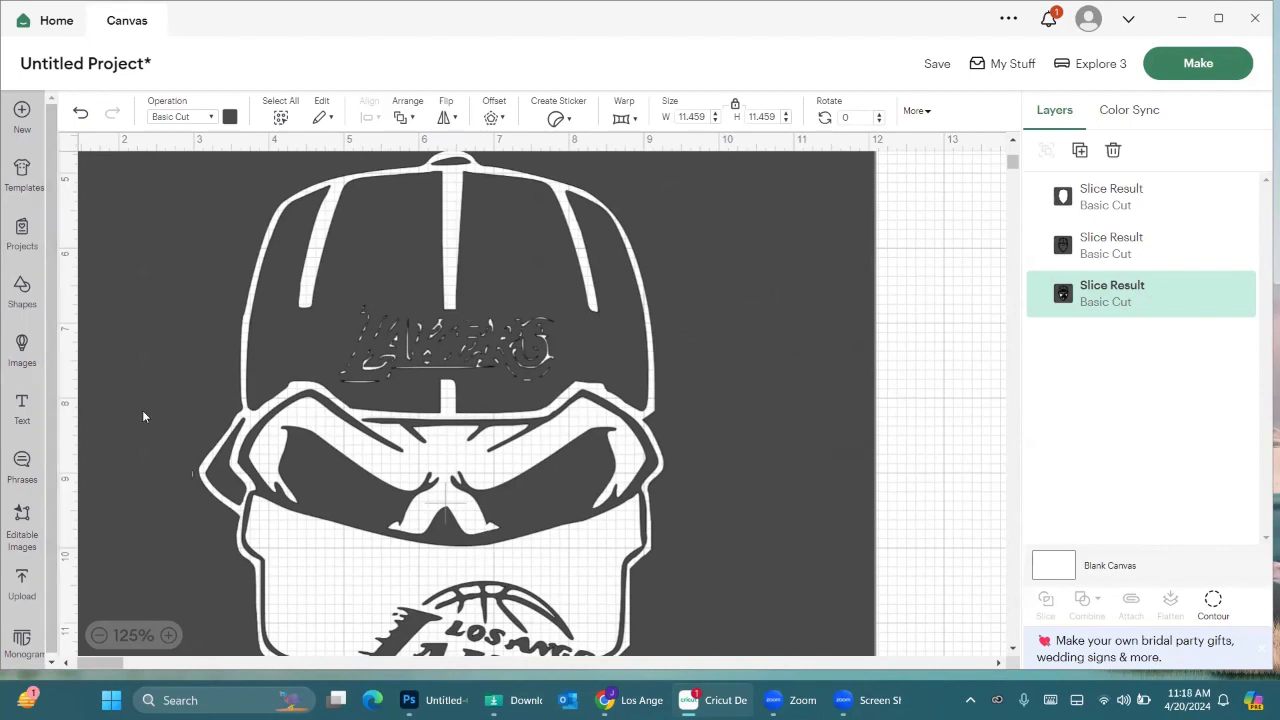
scroll(143, 417, down, 1)
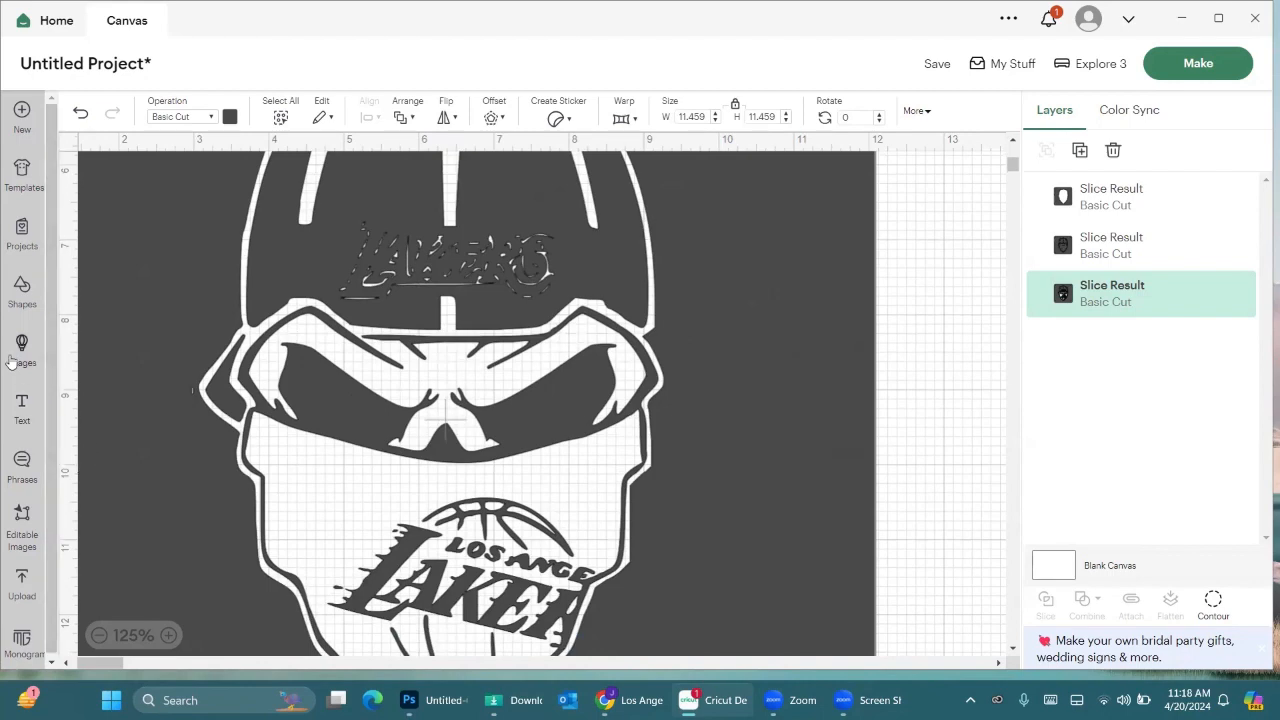
Add a rectangle over the Lakers stencil's bandana and flatten it into a thin bar about 2.5 by 0.1 inches.
click(22, 290)
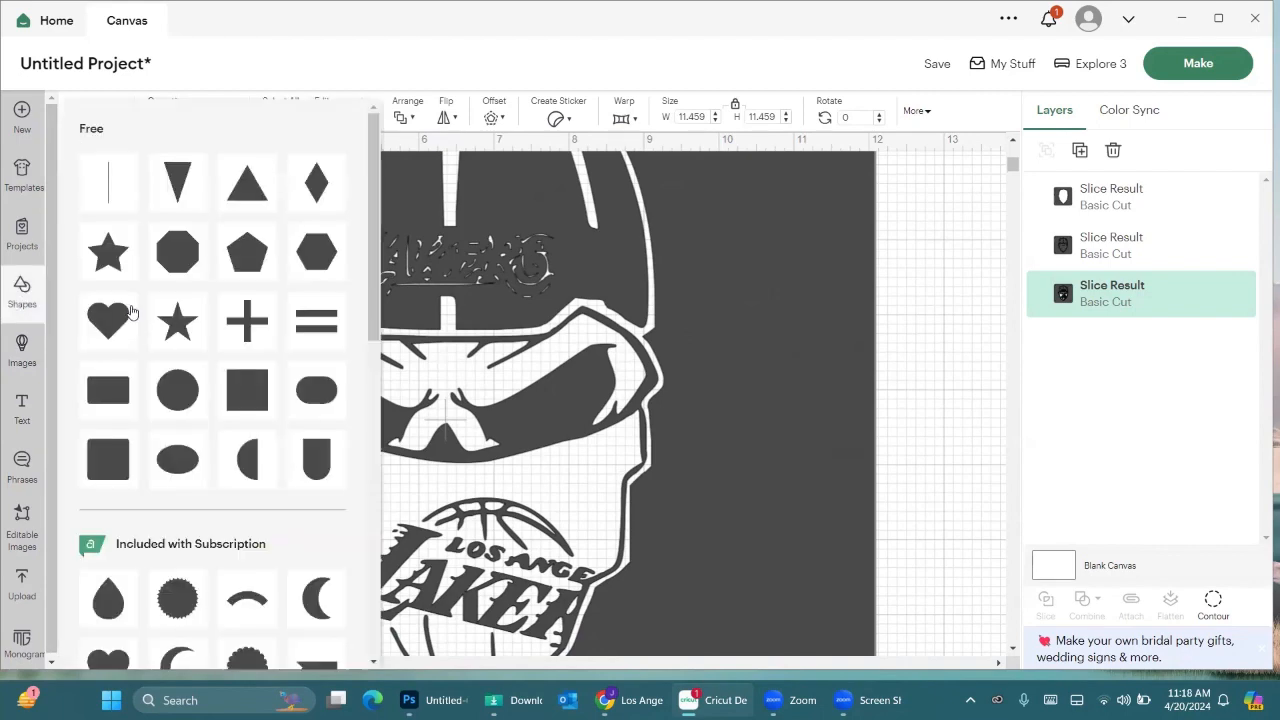
click(112, 403)
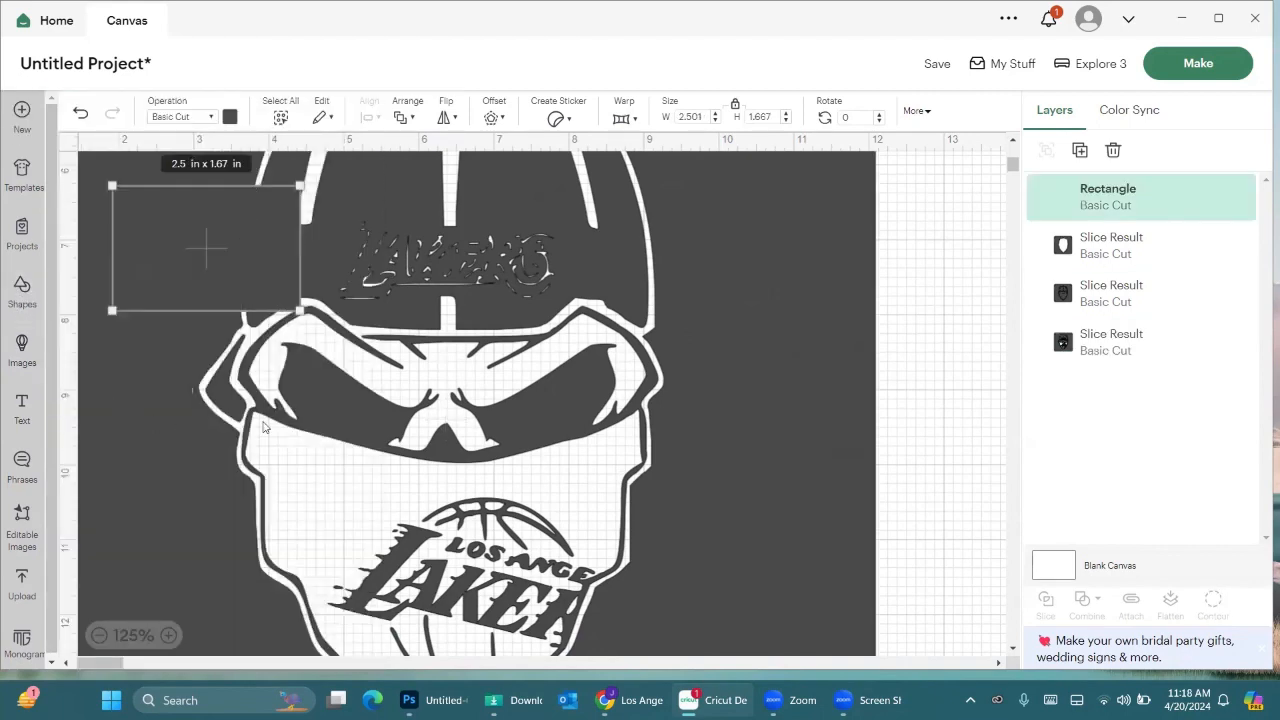
drag(221, 223, 474, 436)
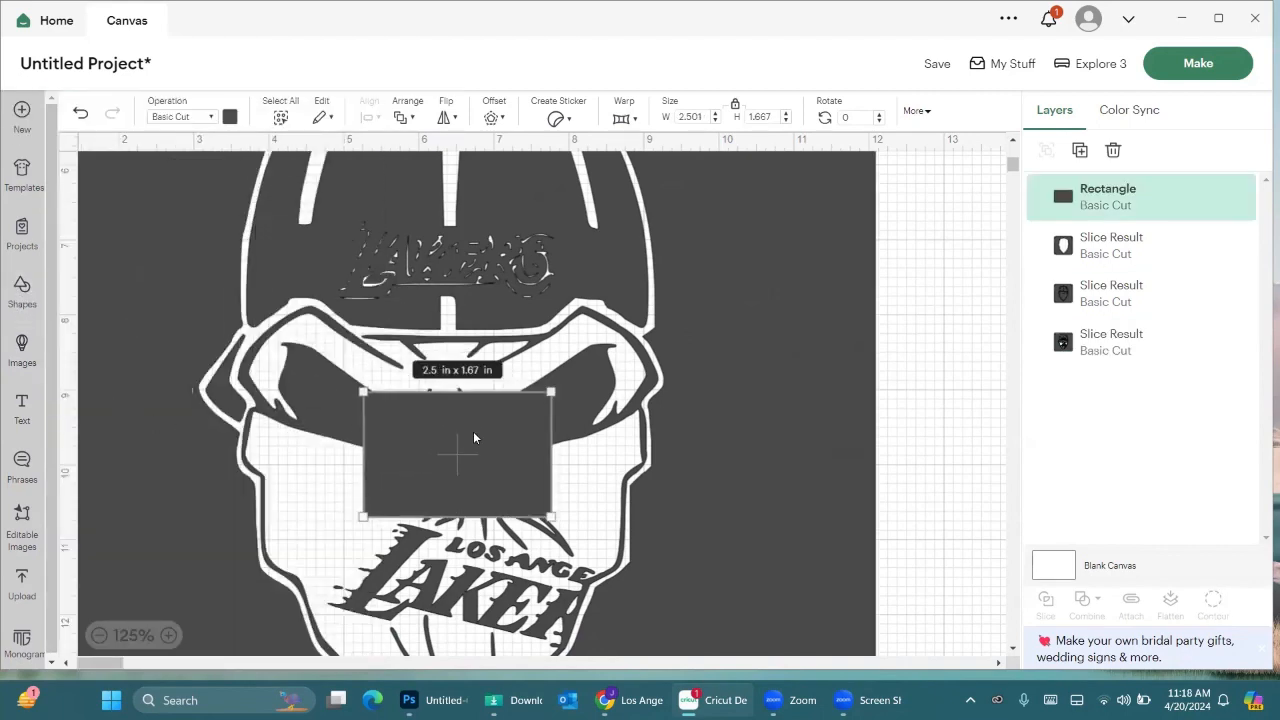
drag(454, 518, 480, 486)
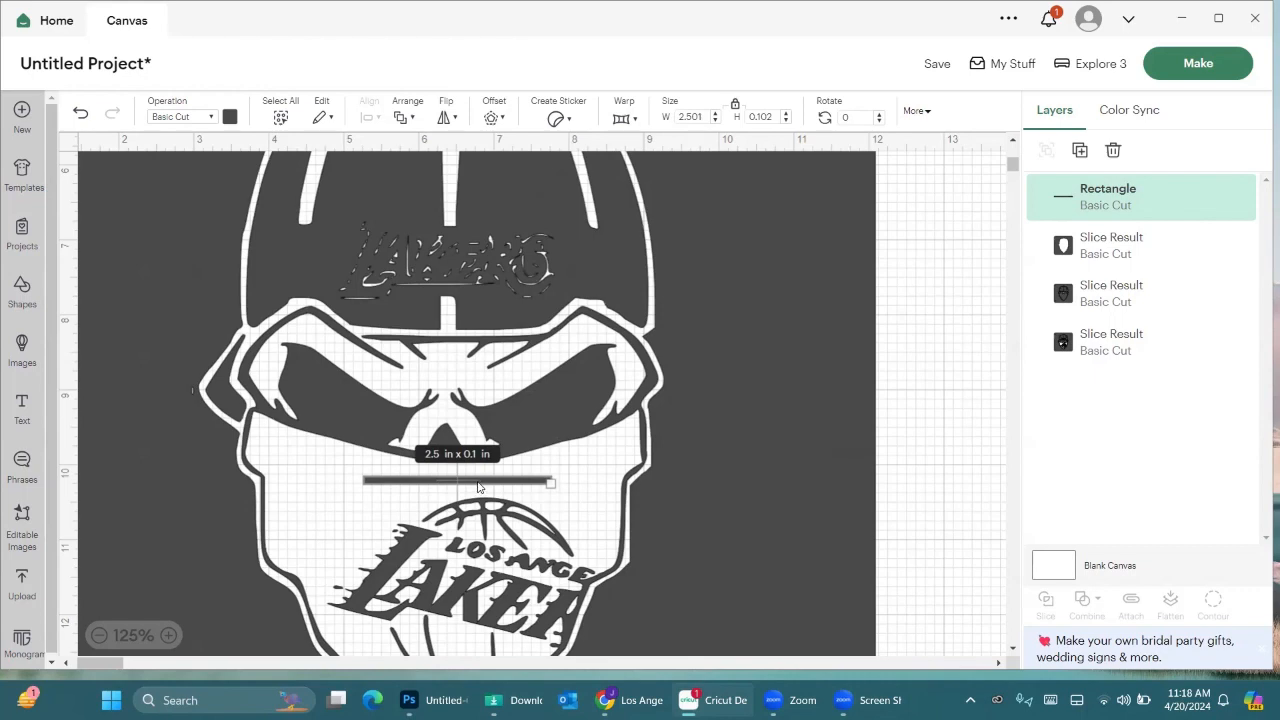
Duplicate the thin bar and lay one bar across each side outline of the cap, level with the Lakers lettering.
key(ctrl+d)
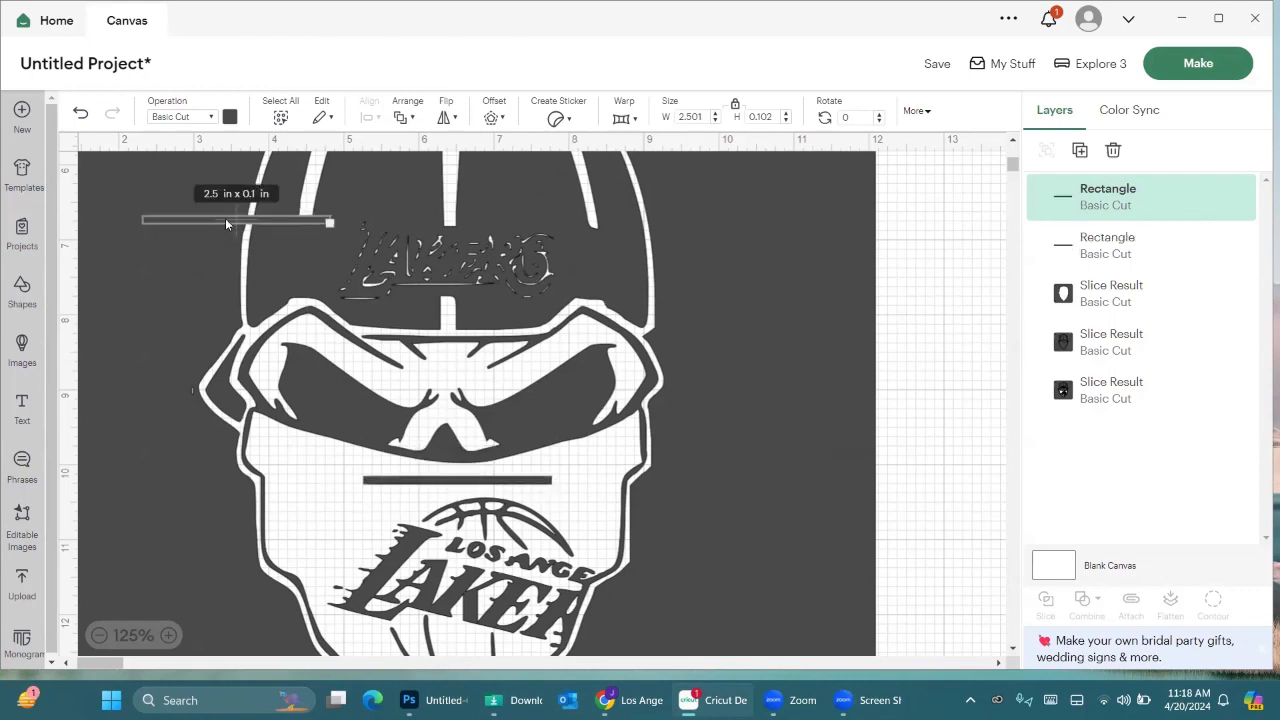
drag(225, 218, 258, 488)
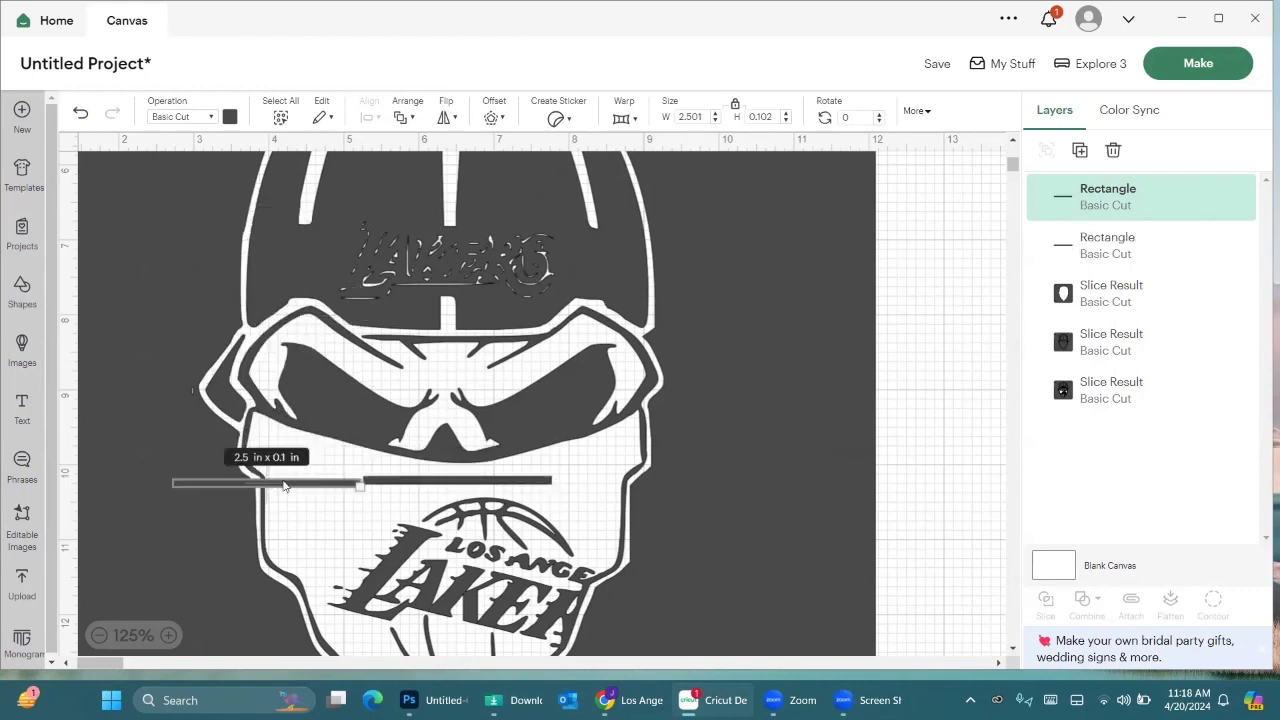
drag(407, 484, 182, 239)
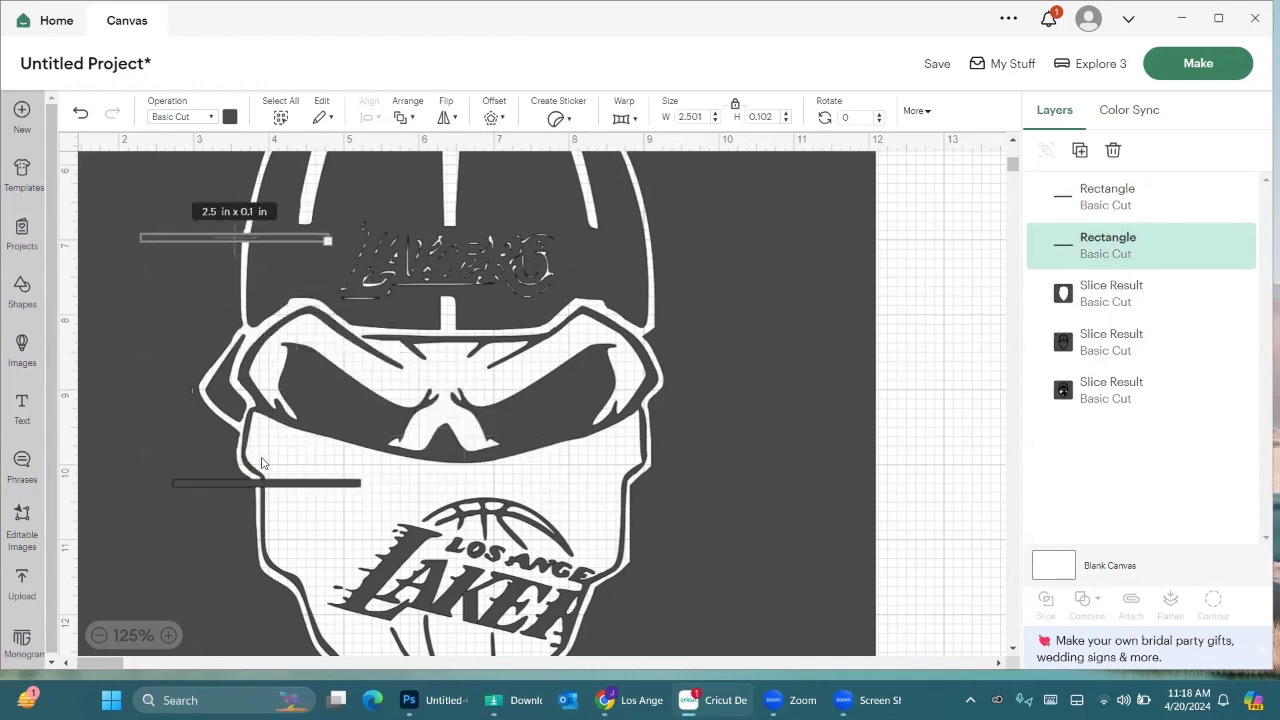
drag(266, 482, 643, 240)
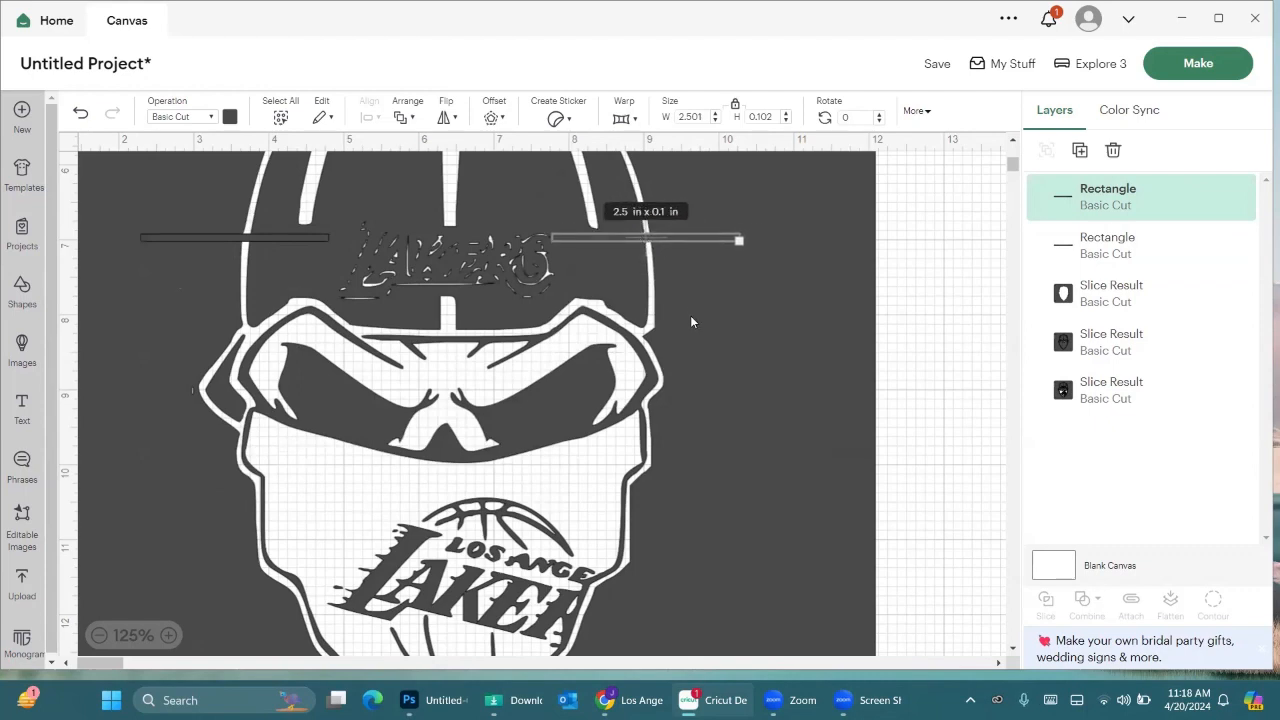
Paste another thin bar, rotate it to about 92.79 degrees and place it across the cap's top outline beside the centre seam.
scroll(693, 319, up, 2)
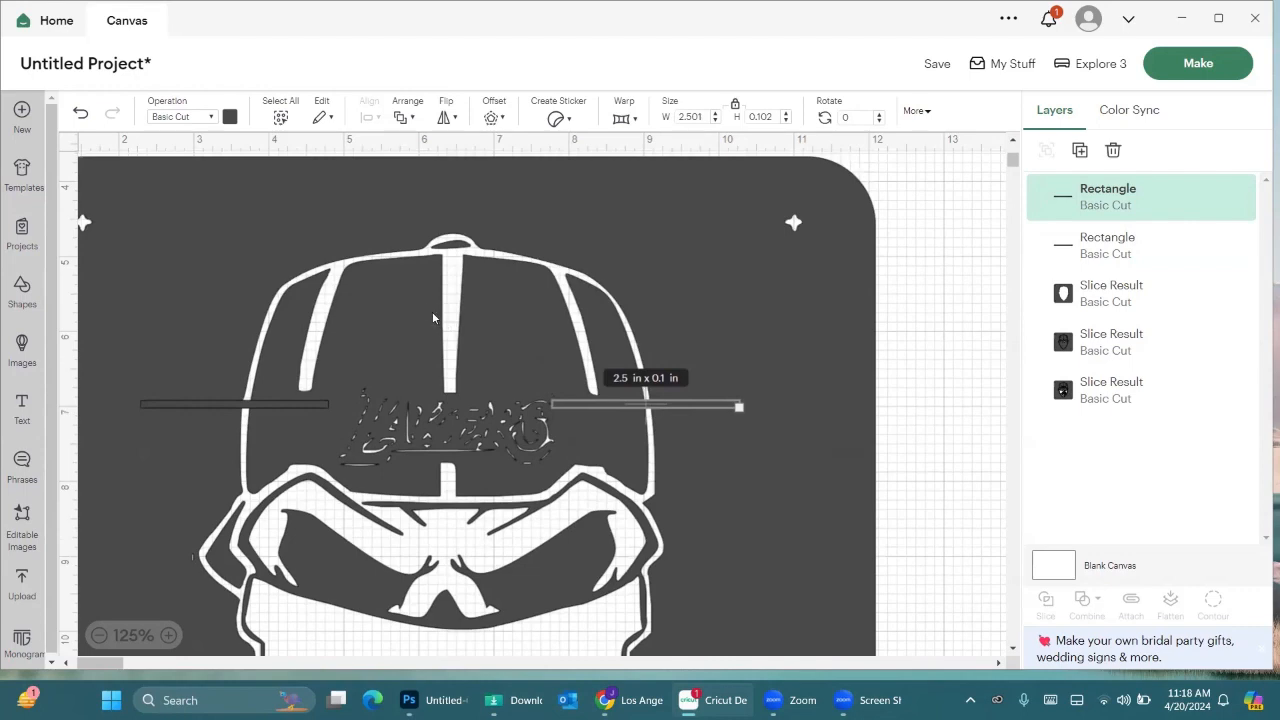
key(ctrl+v)
drag(214, 190, 437, 245)
scroll(598, 290, down, 2)
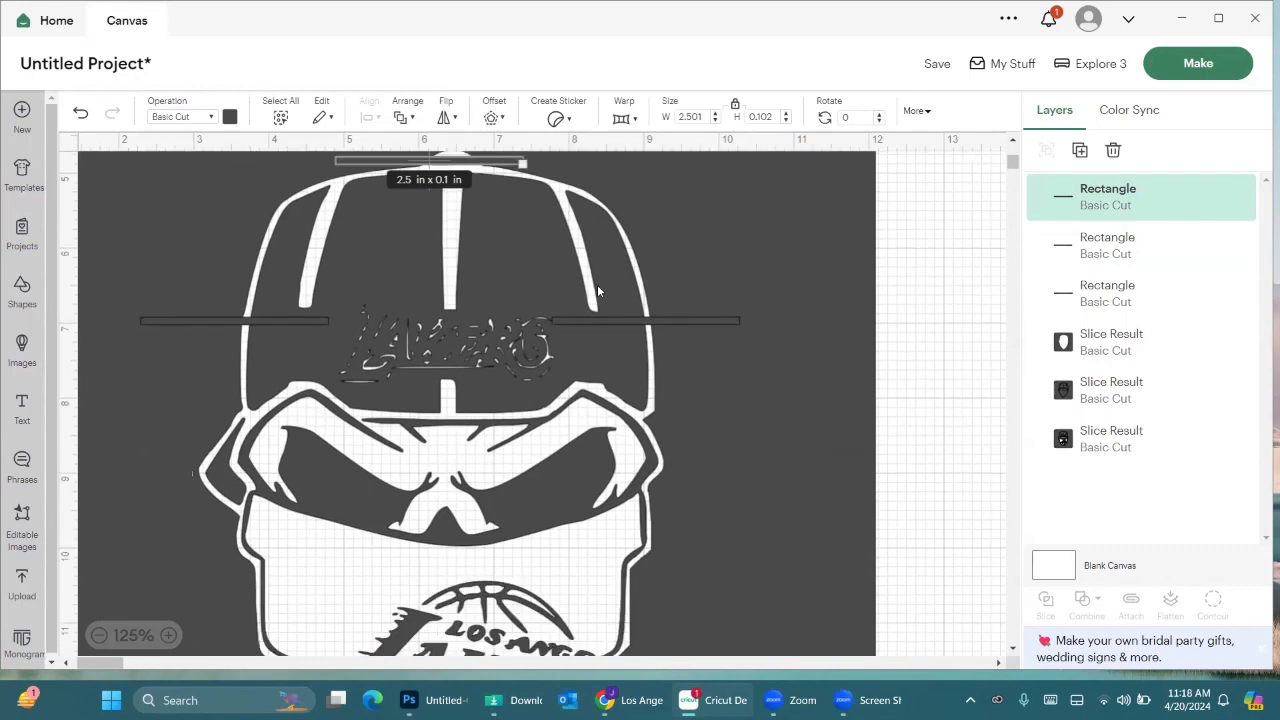
scroll(549, 259, up, 2)
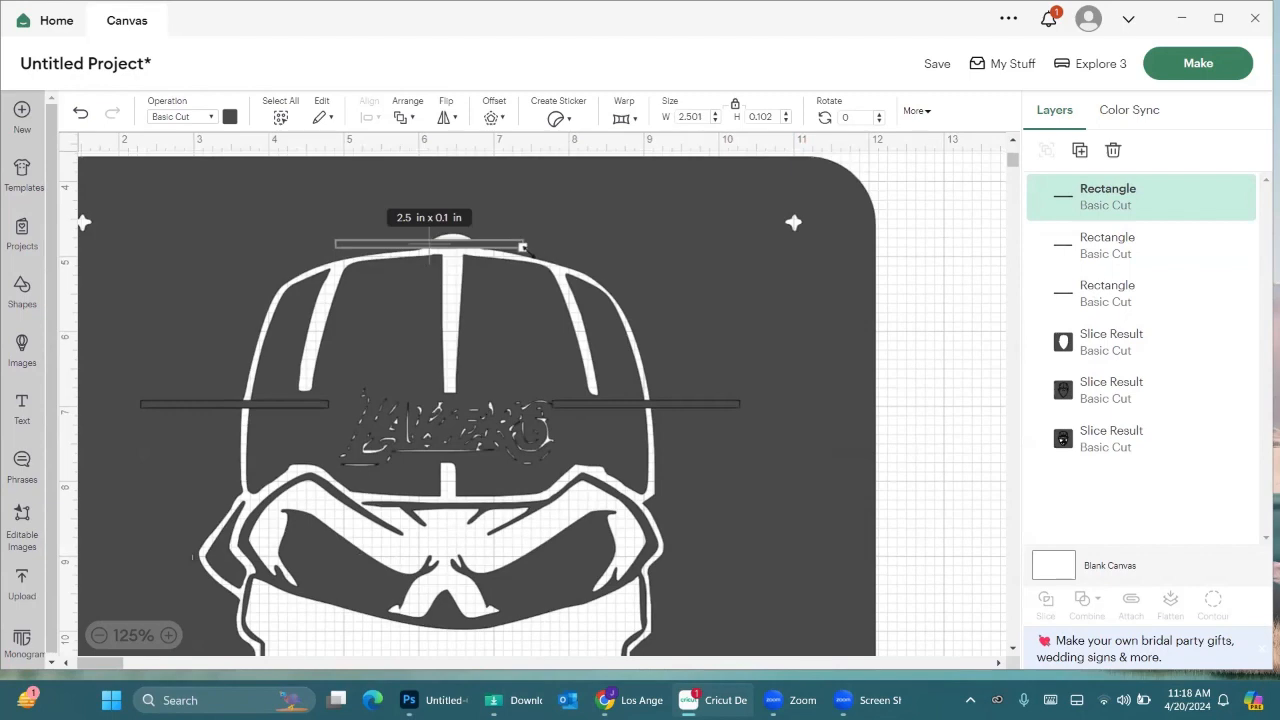
drag(538, 262, 405, 310)
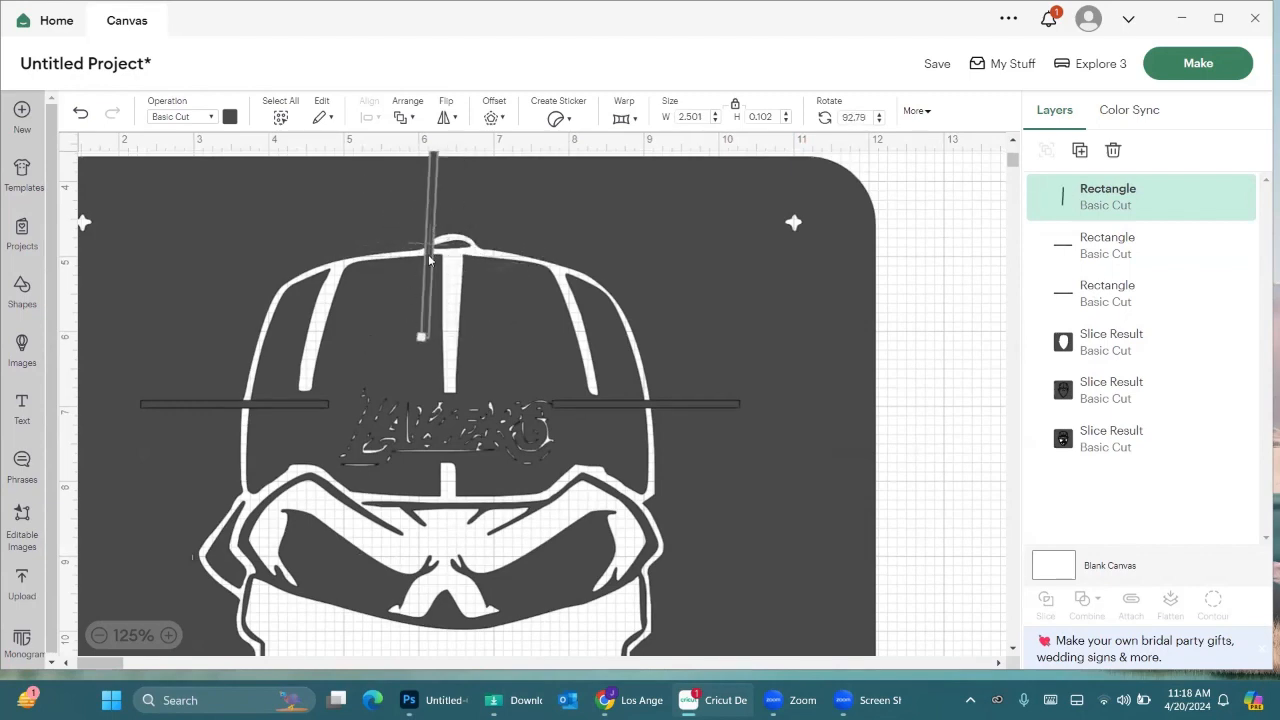
drag(438, 262, 476, 270)
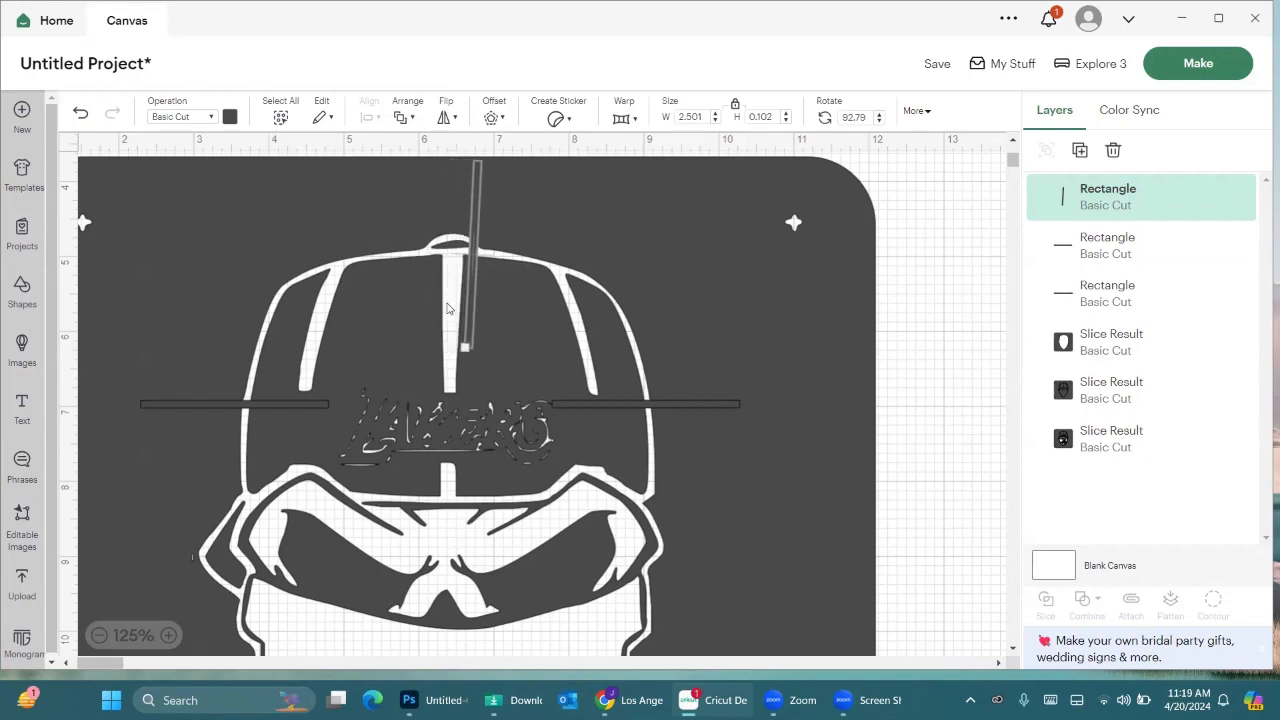
Paste another thin bar, rotate it to about 92.09 degrees and place it across the cap's lower edge over the skull's right eye.
click(417, 326)
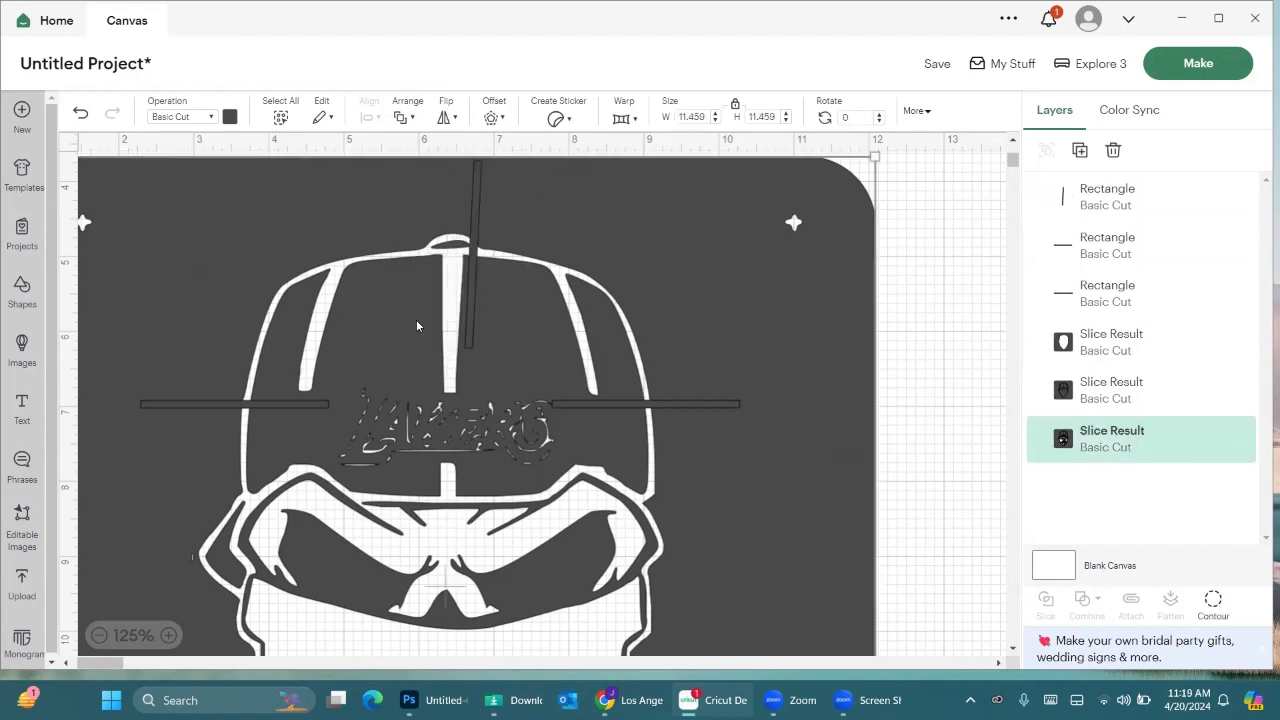
key(ctrl+v)
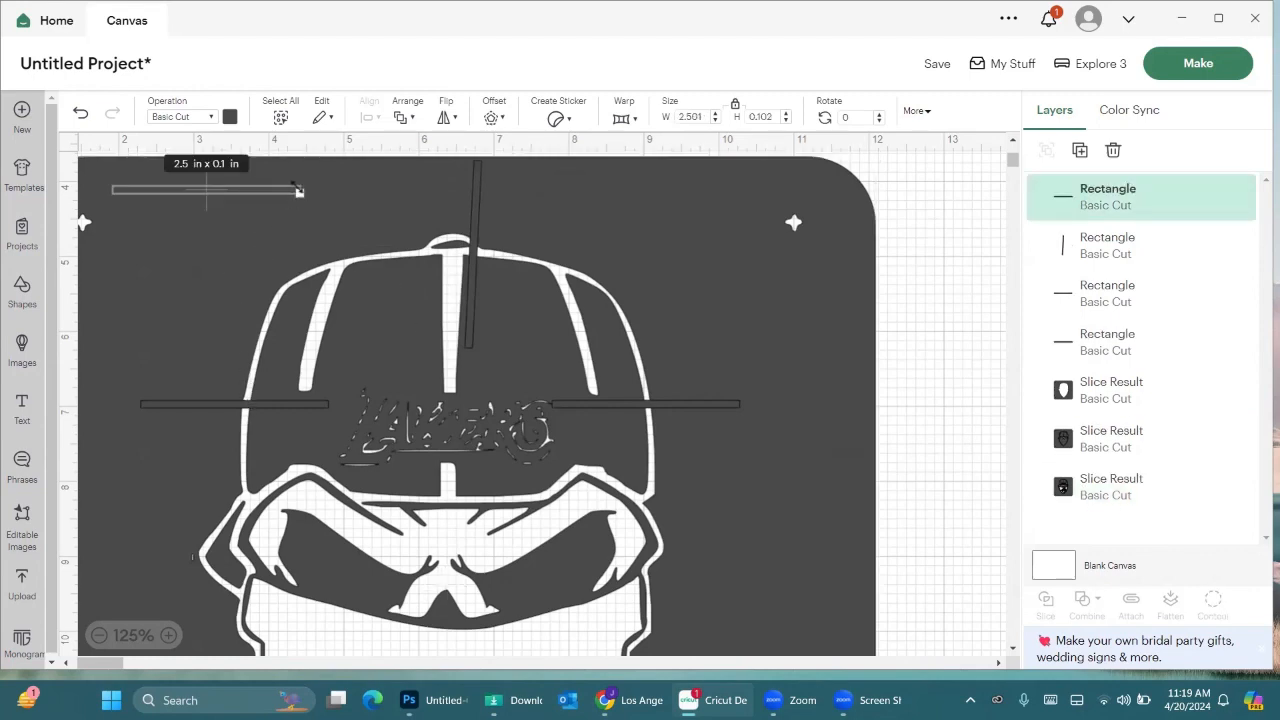
drag(298, 193, 186, 285)
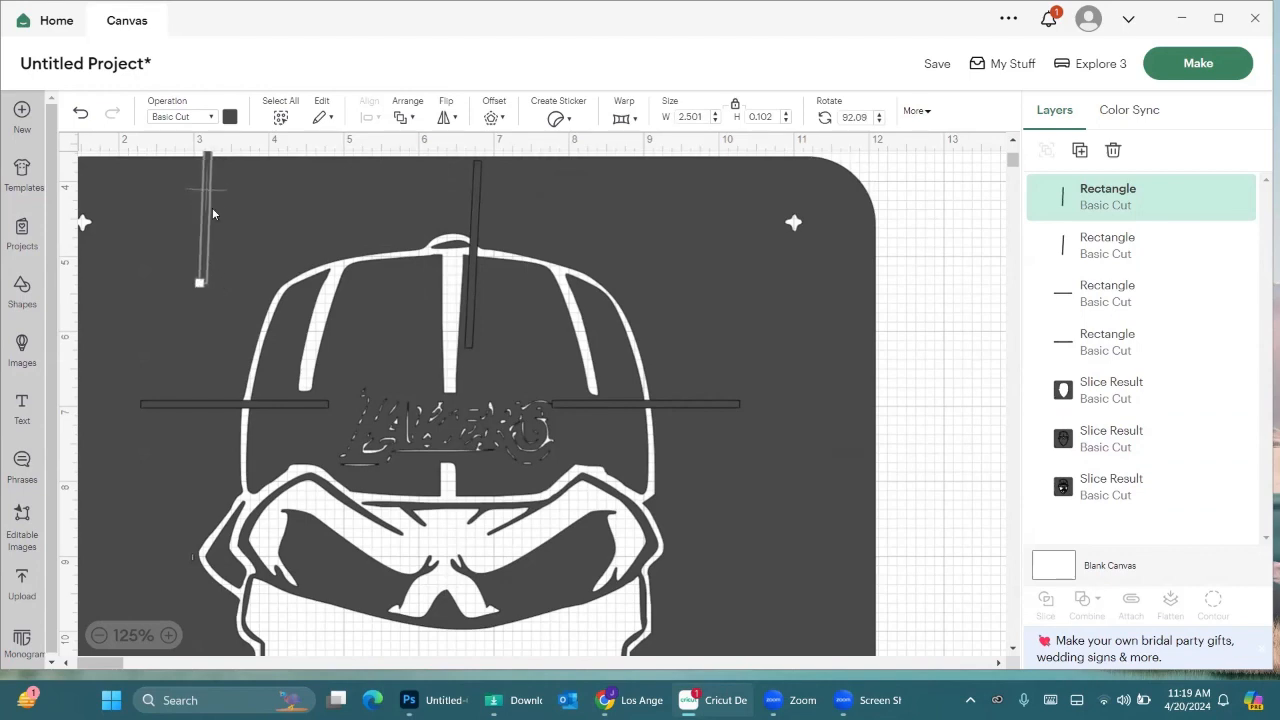
scroll(212, 213, up, 2)
drag(212, 213, 419, 335)
scroll(598, 355, down, 6)
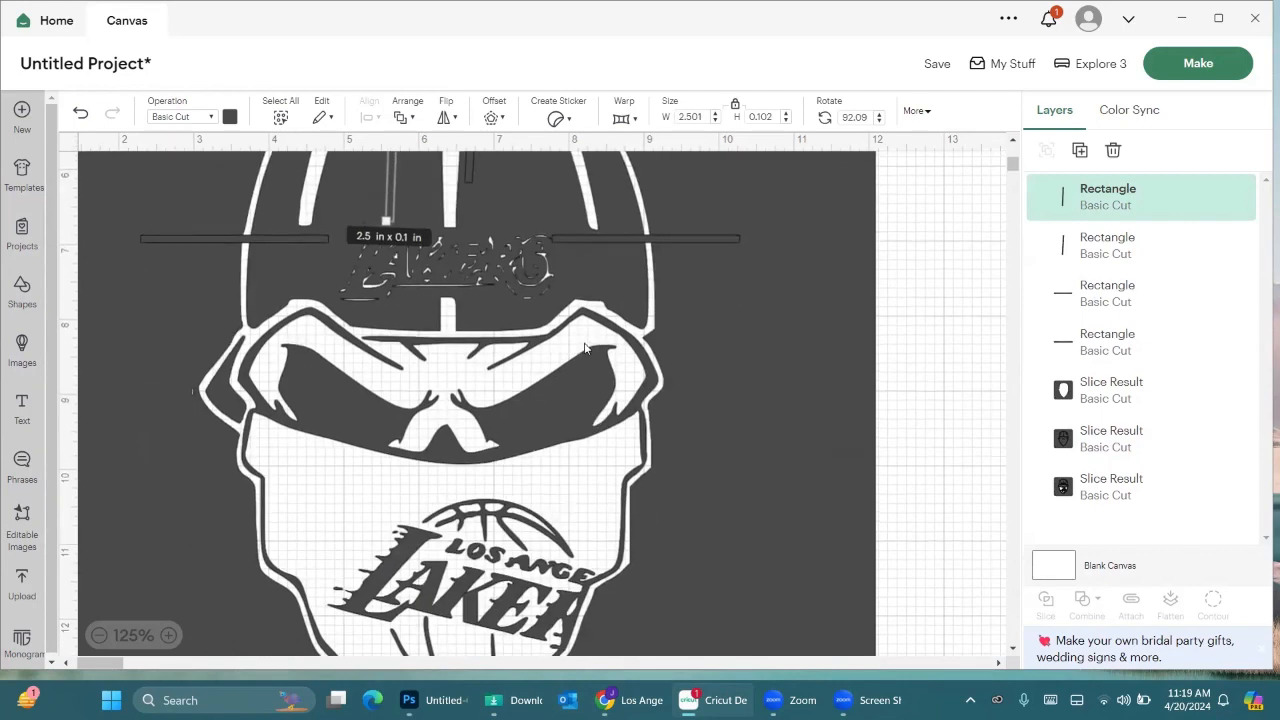
scroll(585, 348, up, 2)
drag(397, 213, 595, 256)
scroll(425, 300, down, 4)
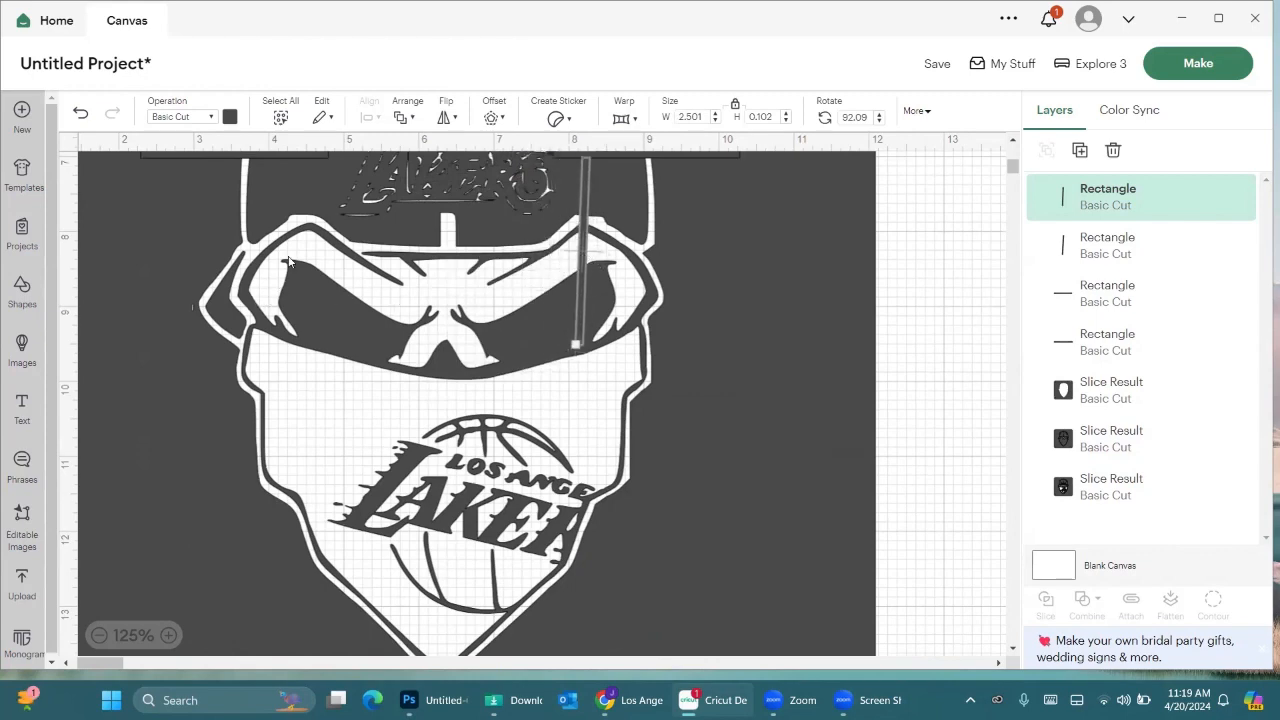
Paste a thin bar, rotate it to about 92.28 degrees and place it across the cap's lower edge over the skull's left eye.
key(ctrl+v)
scroll(256, 254, up, 2)
drag(312, 363, 194, 446)
drag(213, 351, 335, 425)
scroll(645, 450, down, 3)
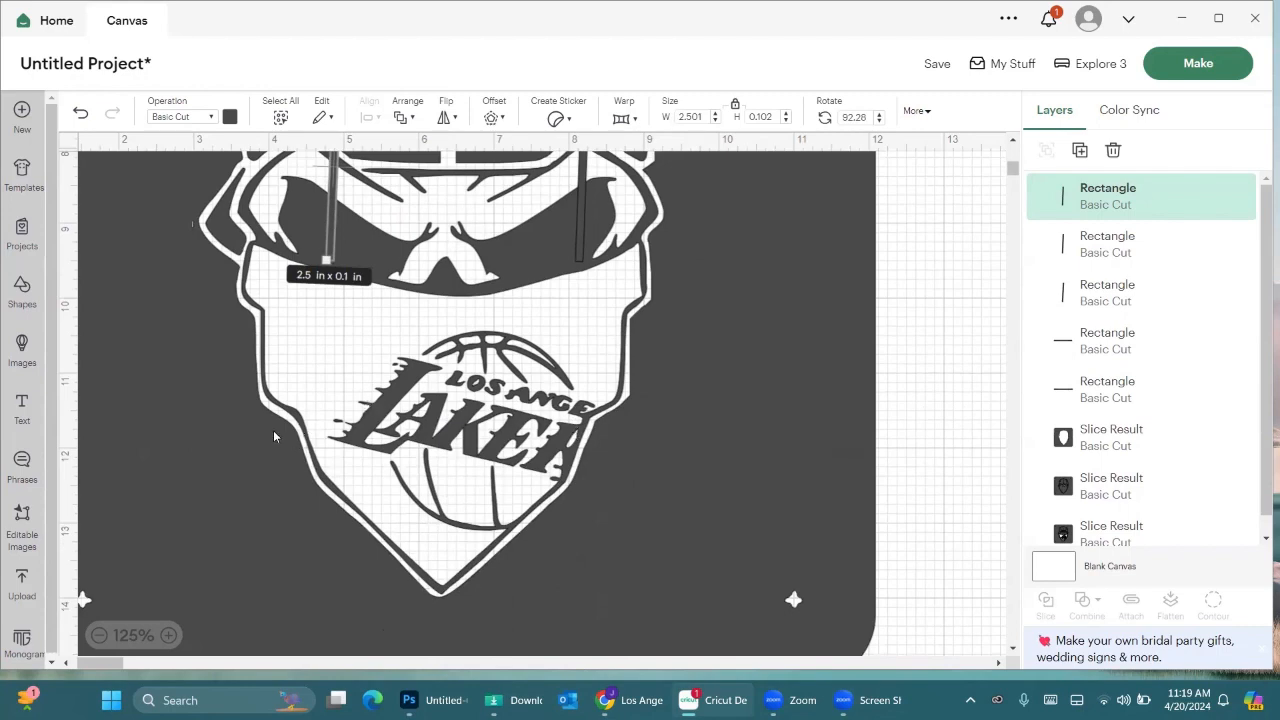
Paste a horizontal thin bar and lay it across the bandana's left outline, reaching the base of the Lakers logo's L.
key(ctrl+v)
scroll(248, 287, up, 3)
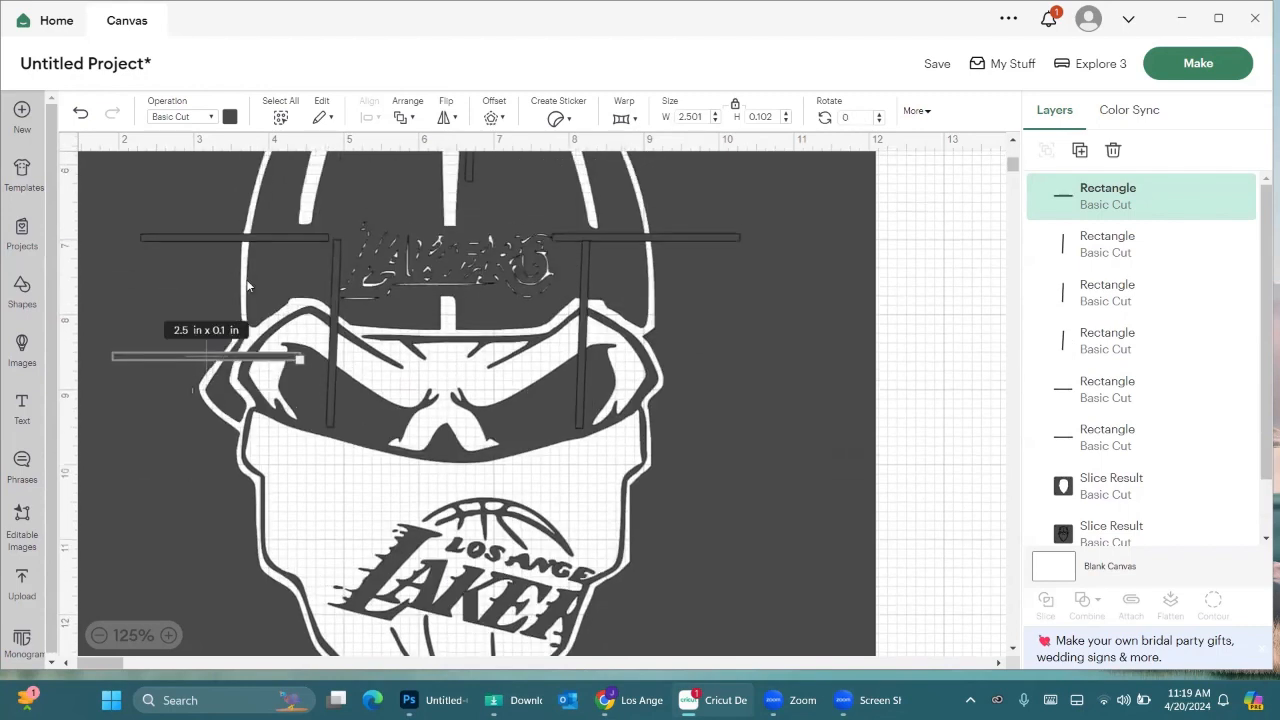
drag(206, 356, 269, 601)
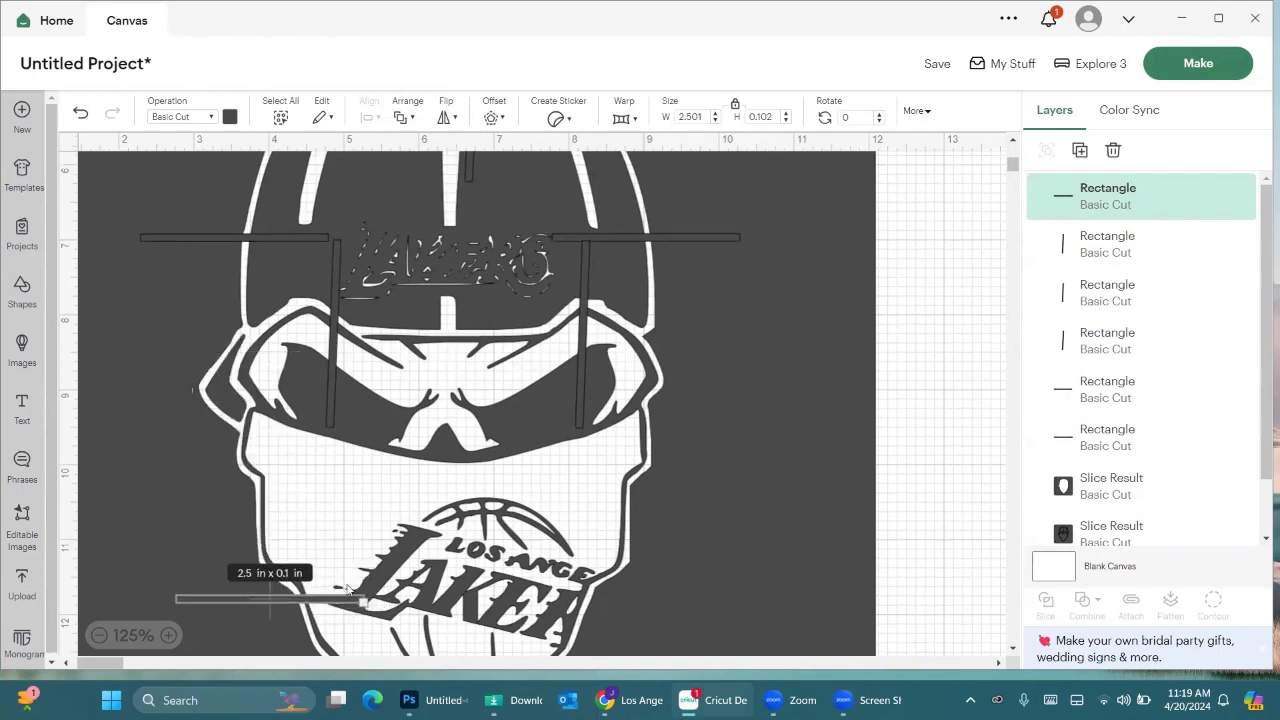
scroll(540, 565, down, 1)
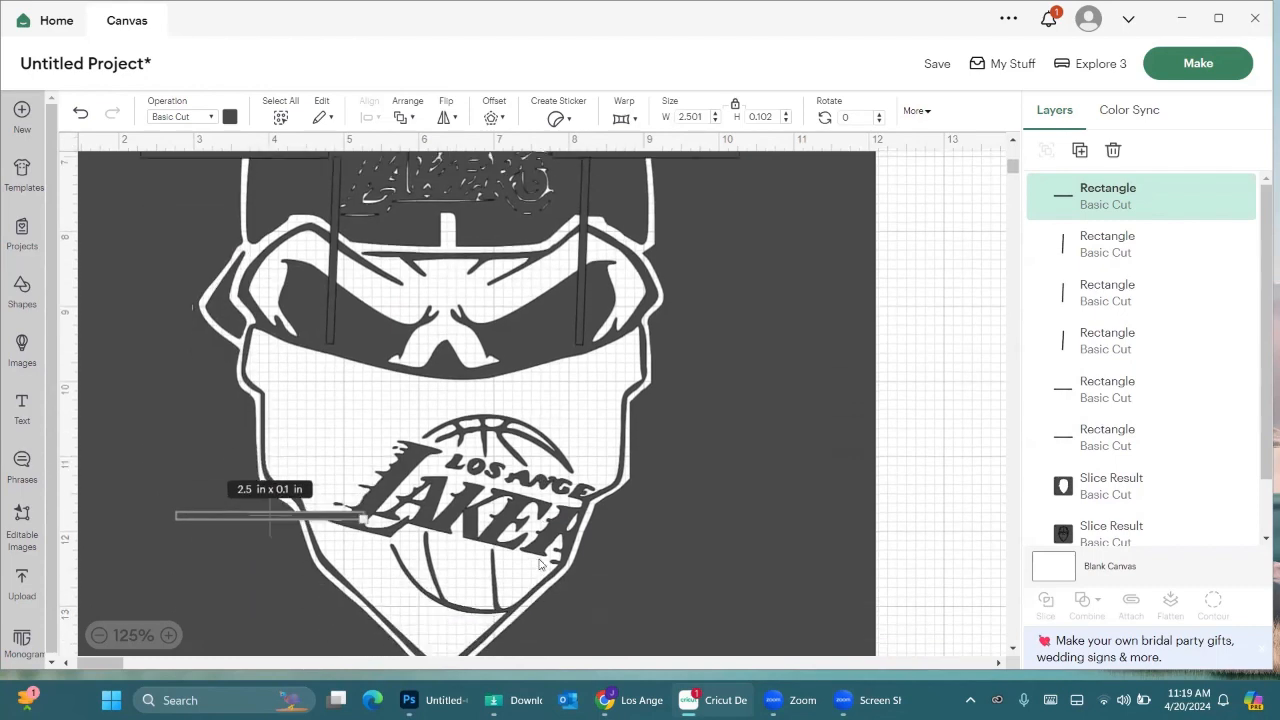
Paste another horizontal thin bar and lay it across the bandana's right outline, reaching the logo's basketball.
click(882, 504)
scroll(700, 510, down, 2)
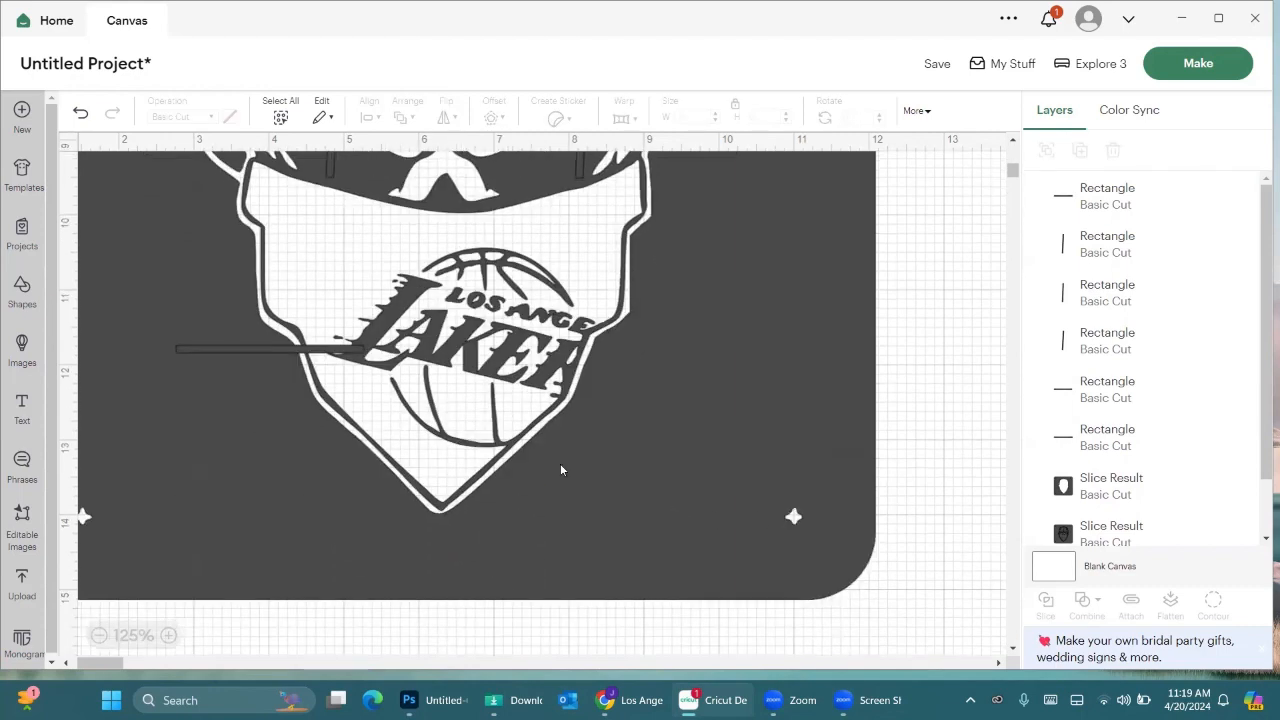
key(ctrl+v)
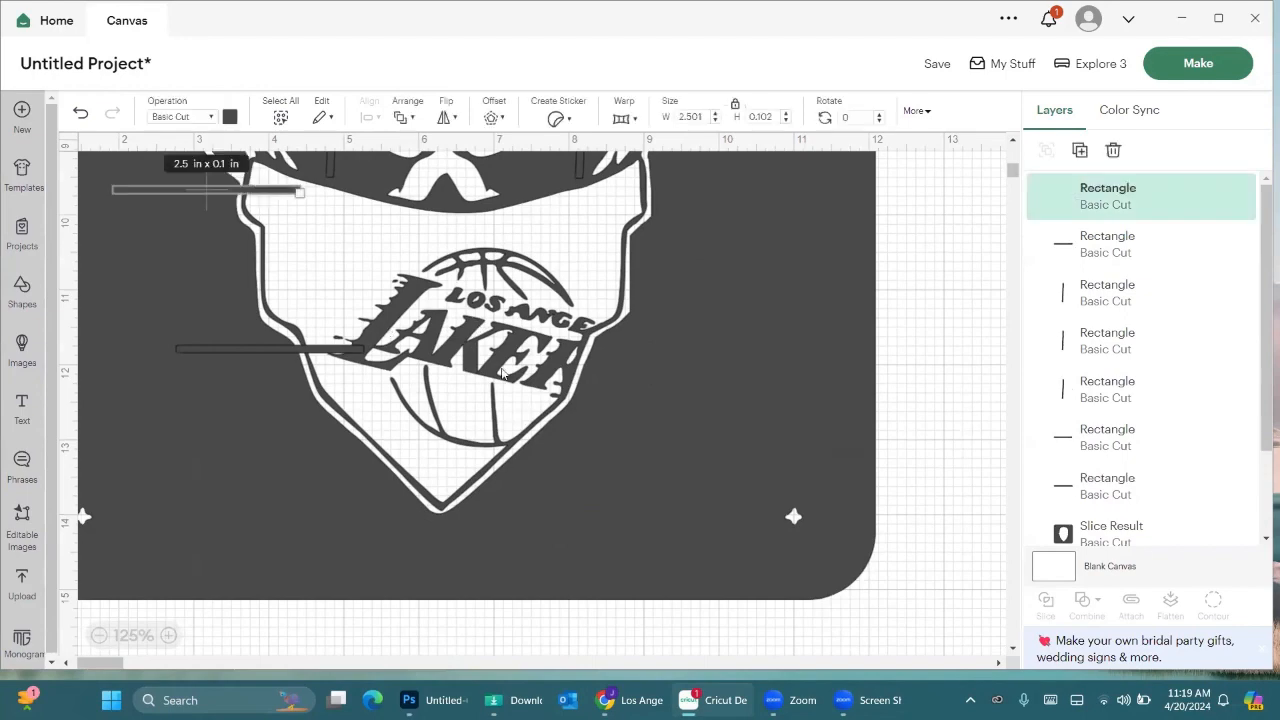
drag(232, 186, 662, 287)
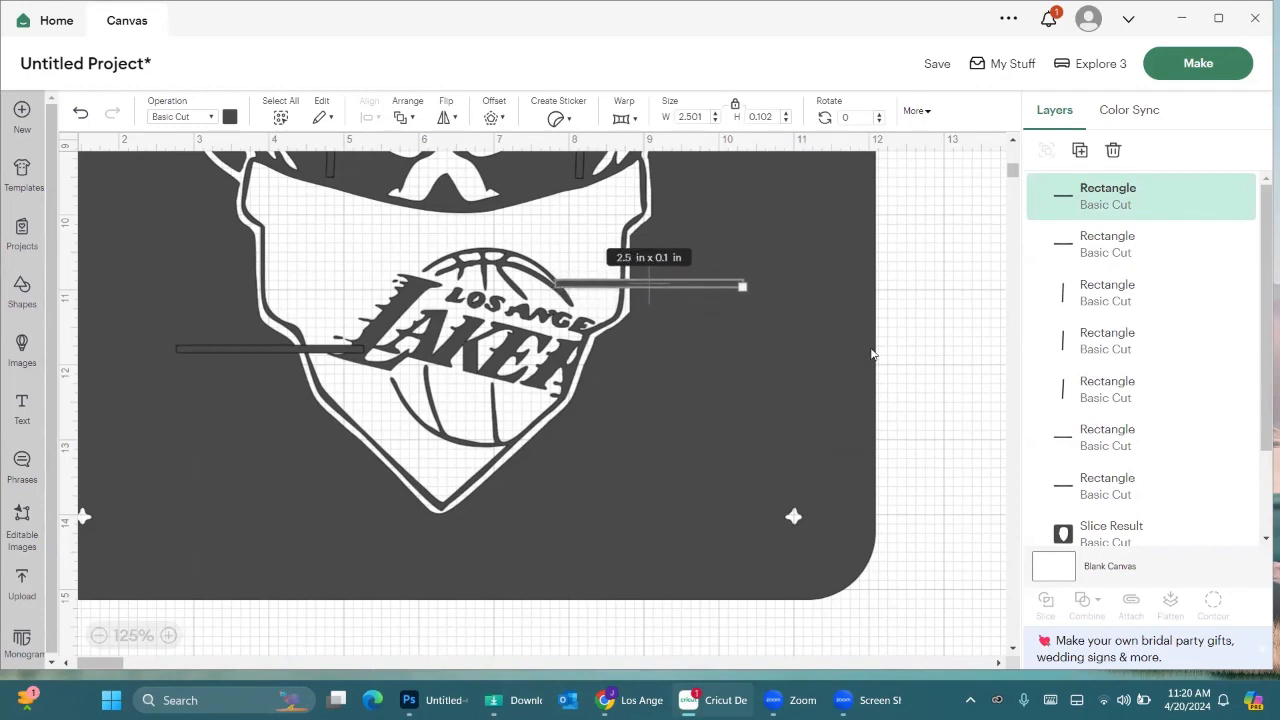
click(944, 386)
Select all seven thin bars together with the Lakers stencil layer and weld them into one shape.
drag(936, 526, 578, 251)
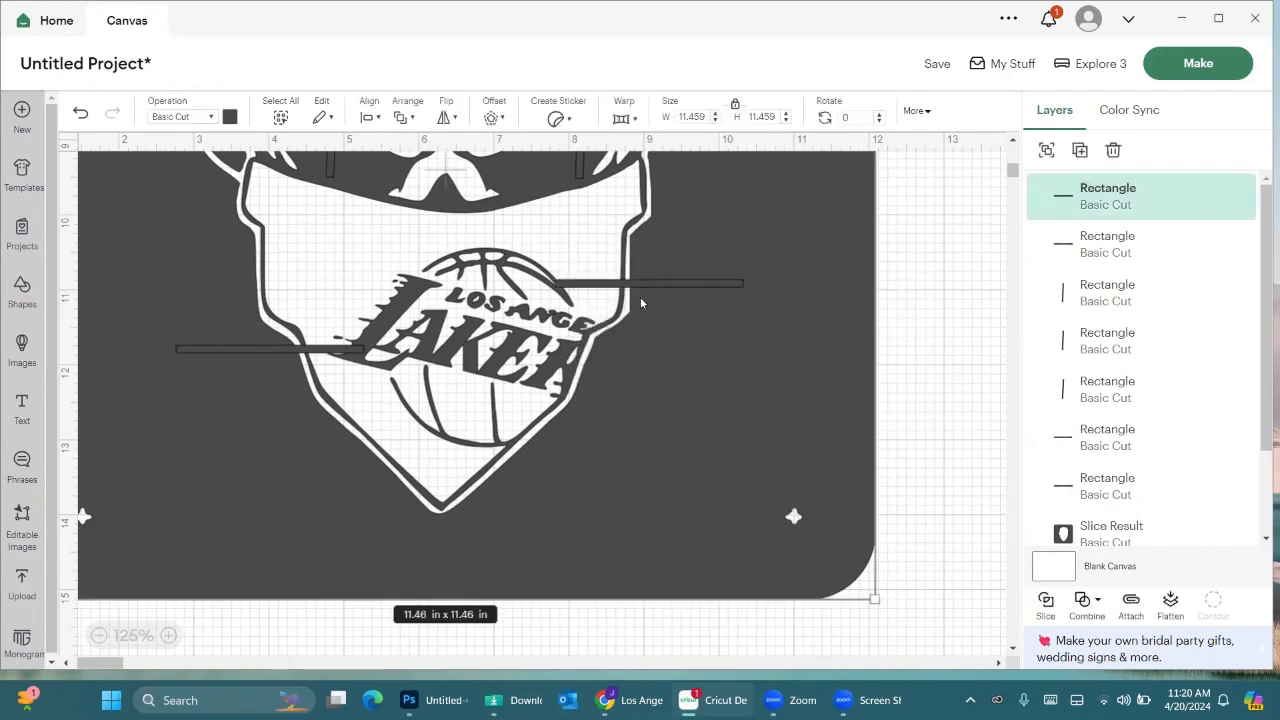
click(1085, 603)
drag(916, 602, 263, 206)
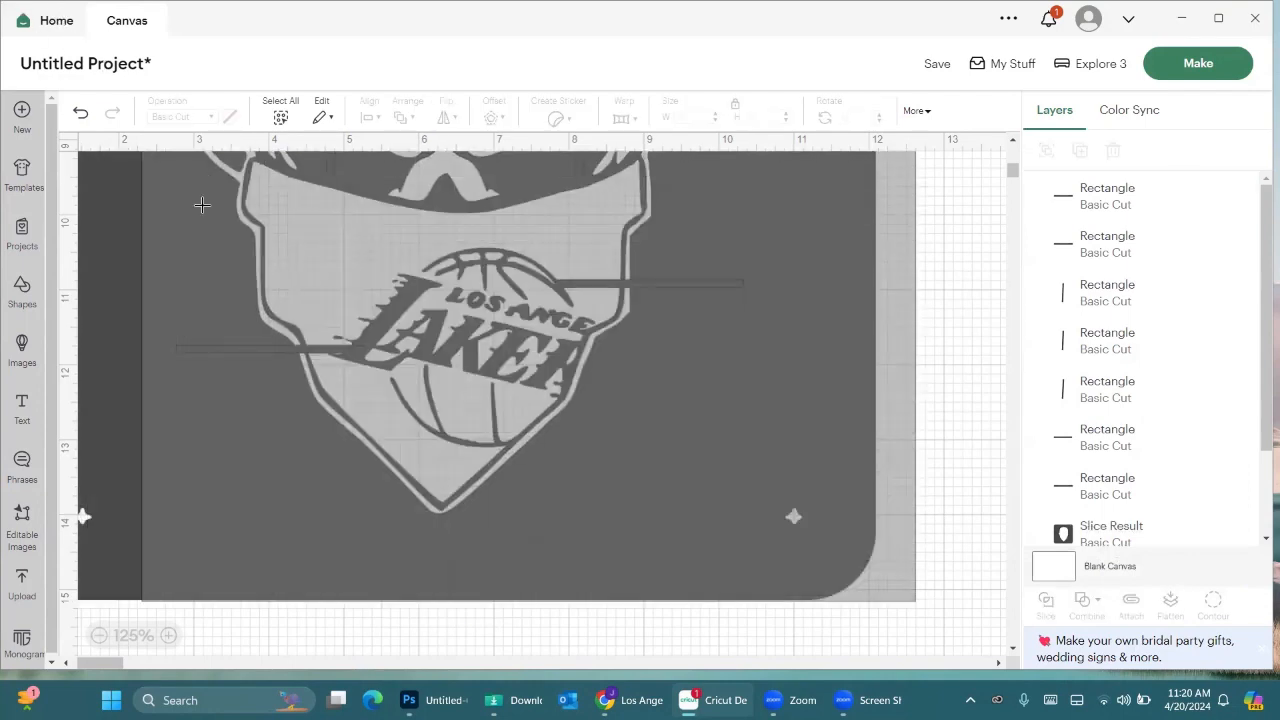
scroll(63, 249, up, 10)
drag(50, 247, 50, 247)
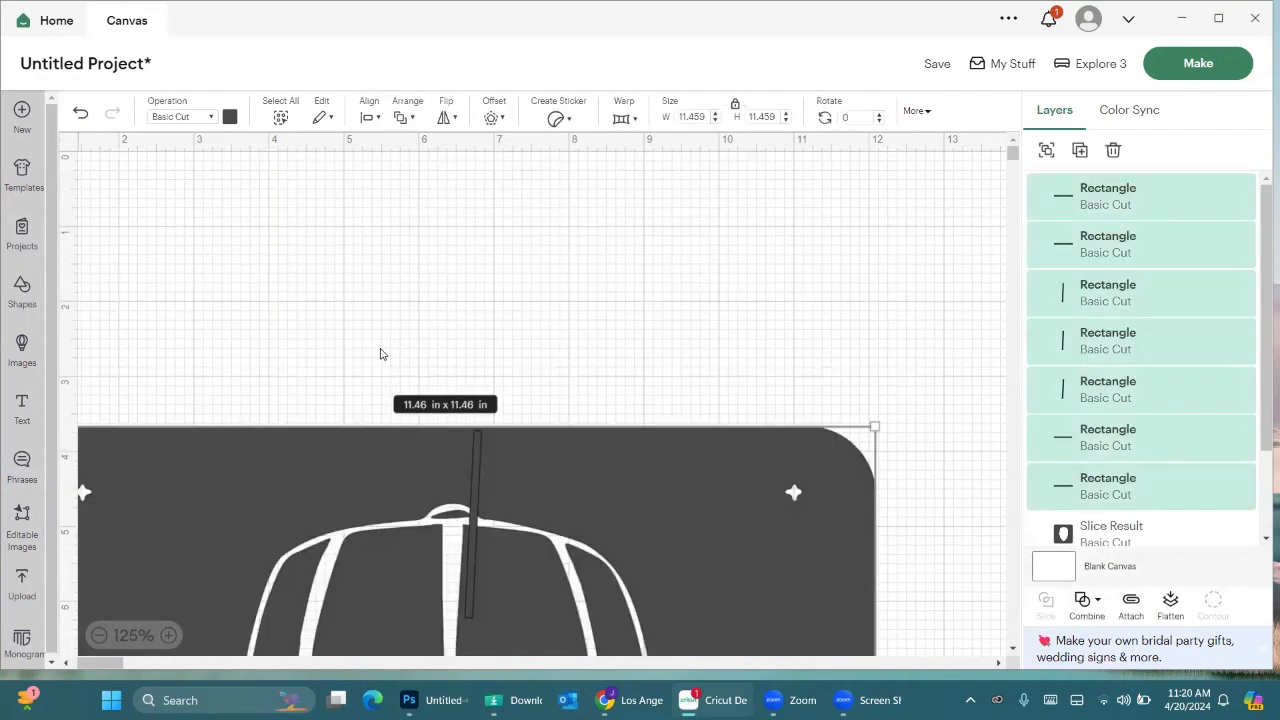
scroll(785, 447, down, 5)
click(1089, 600)
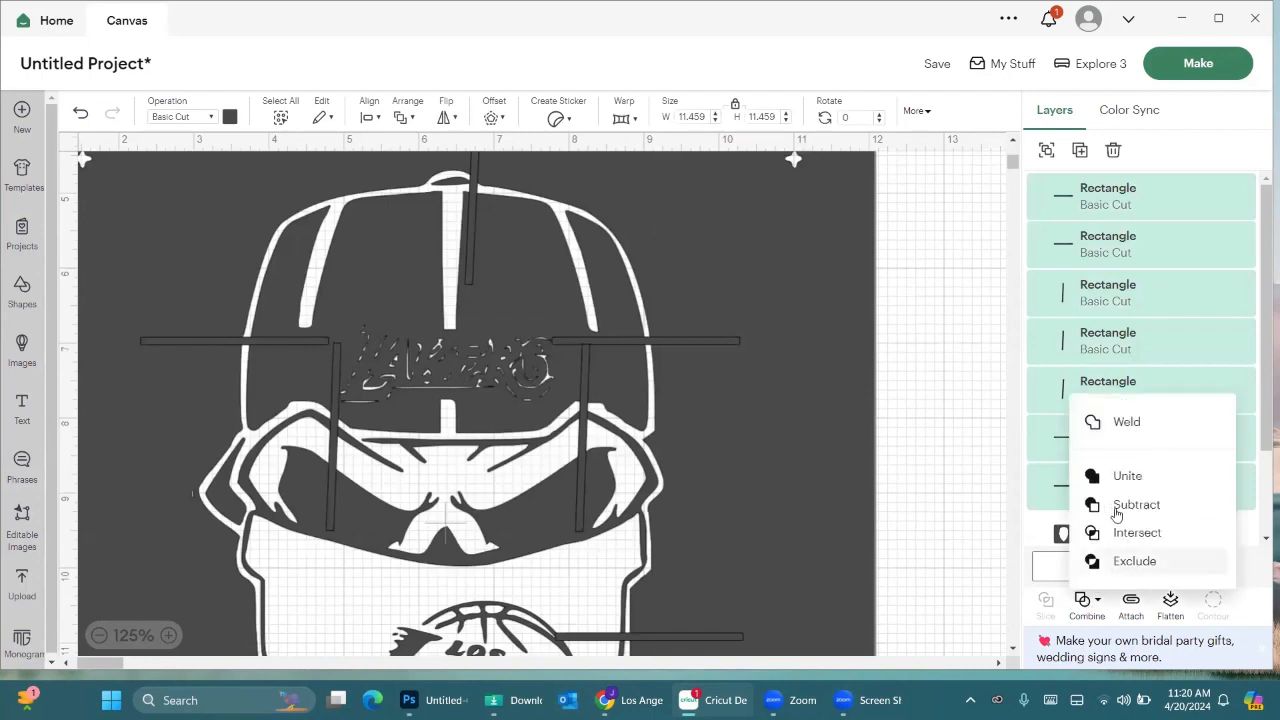
click(1127, 424)
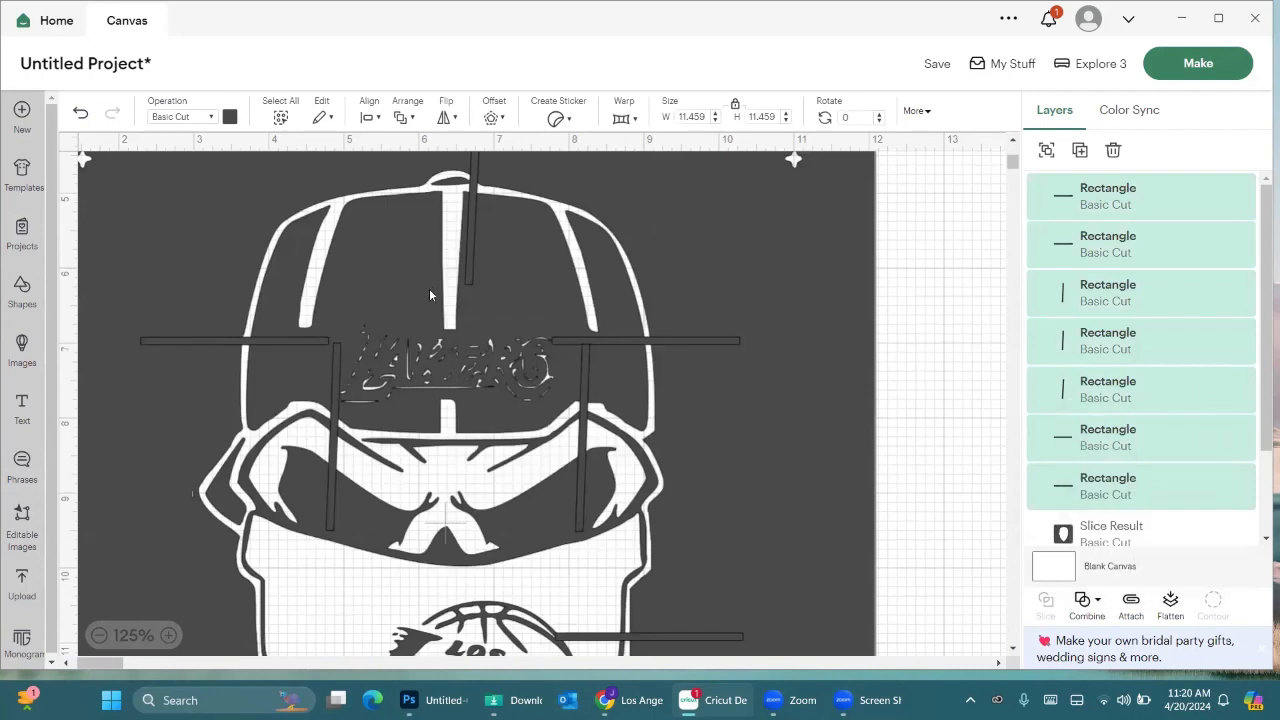
key(Delete)
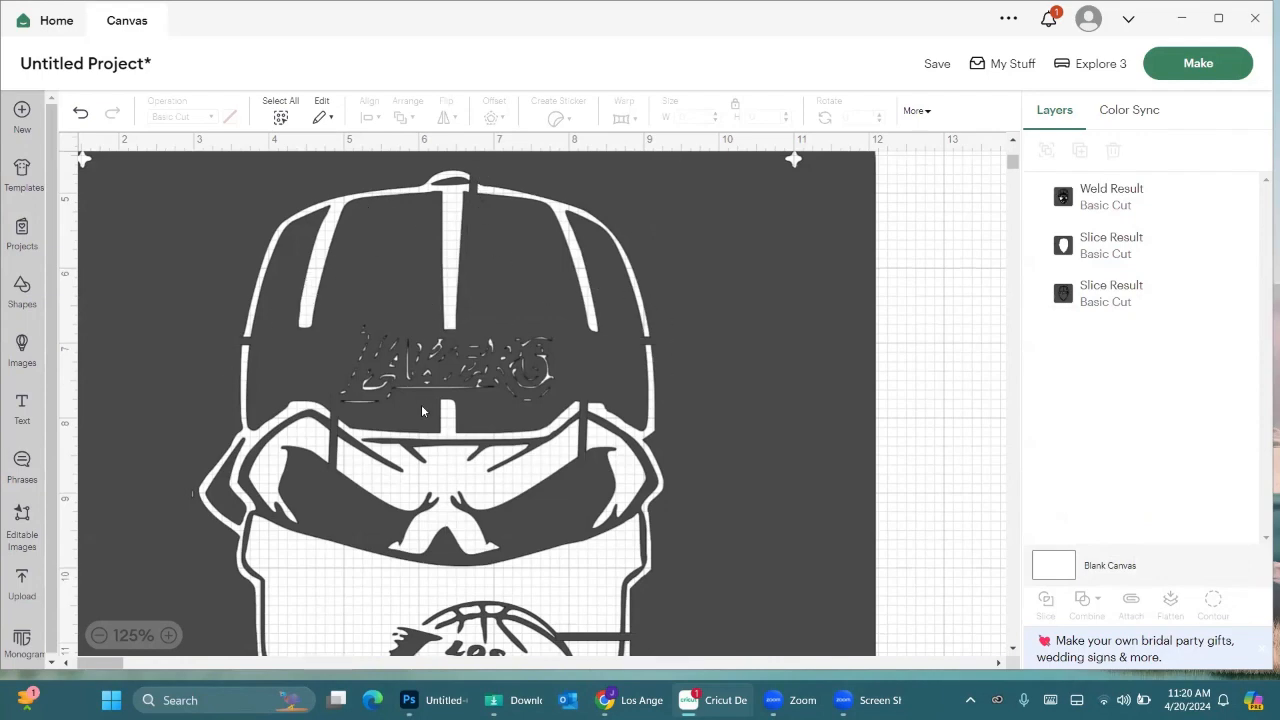
Paste a thin bar, shrink it to about 2.23 by 0.09 inches and lay it across the outlines beside the skull's left eye.
scroll(422, 411, down, 3)
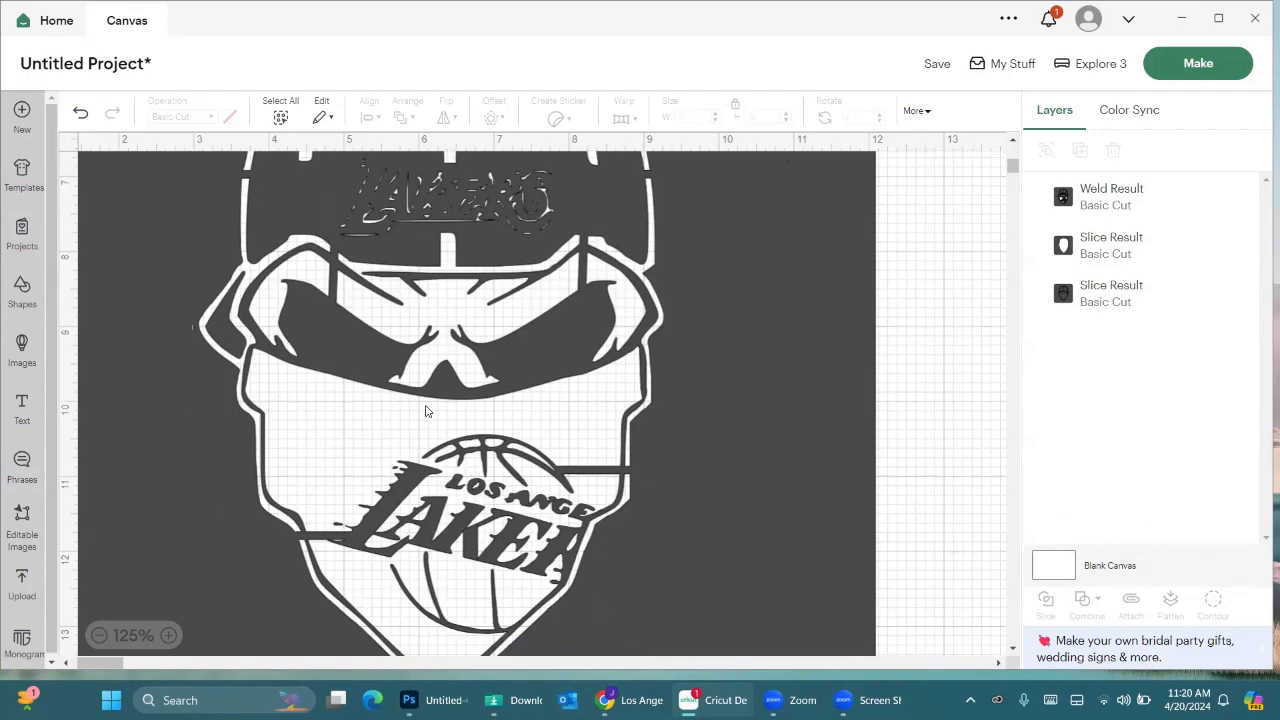
scroll(425, 411, up, 2)
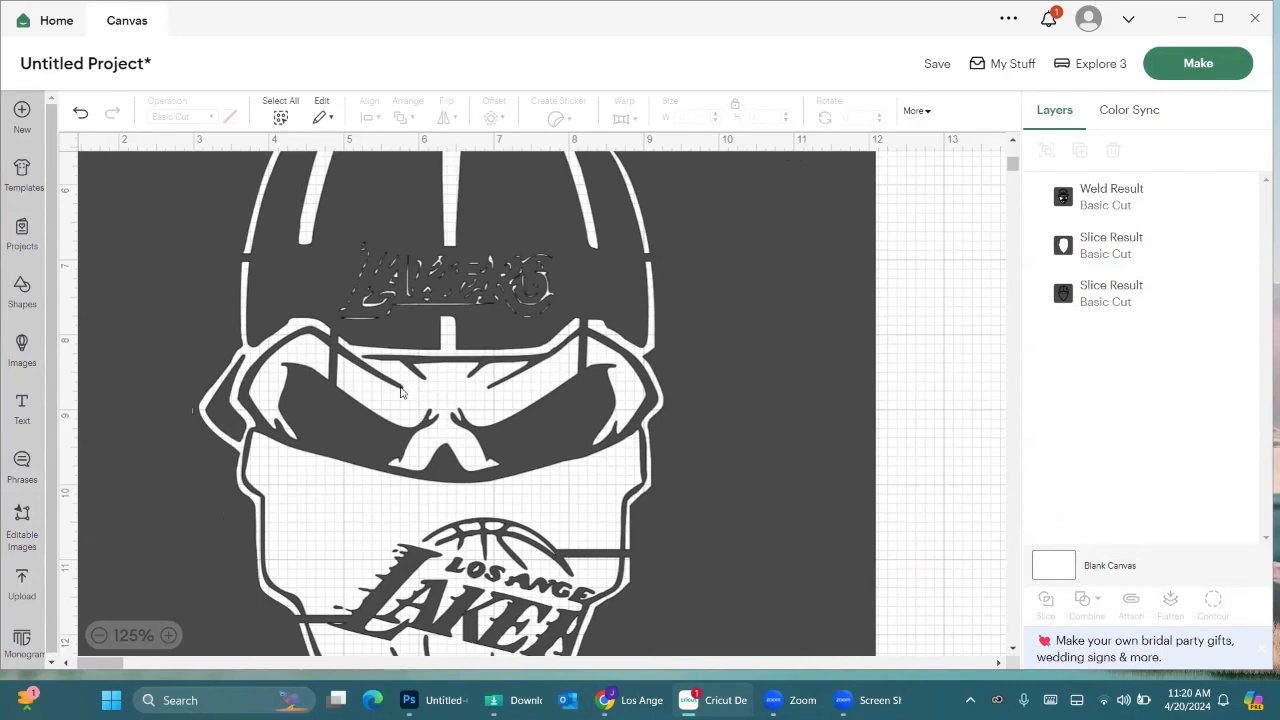
key(ctrl+v)
drag(206, 188, 177, 412)
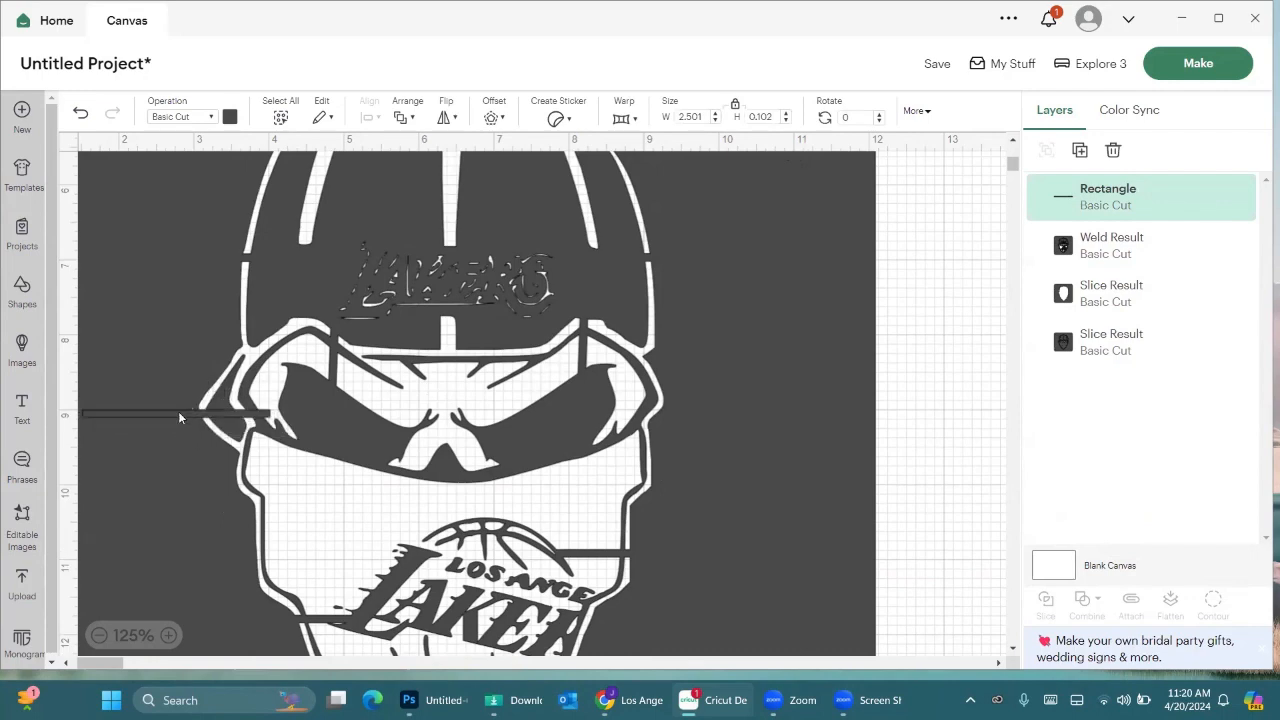
drag(270, 420, 187, 416)
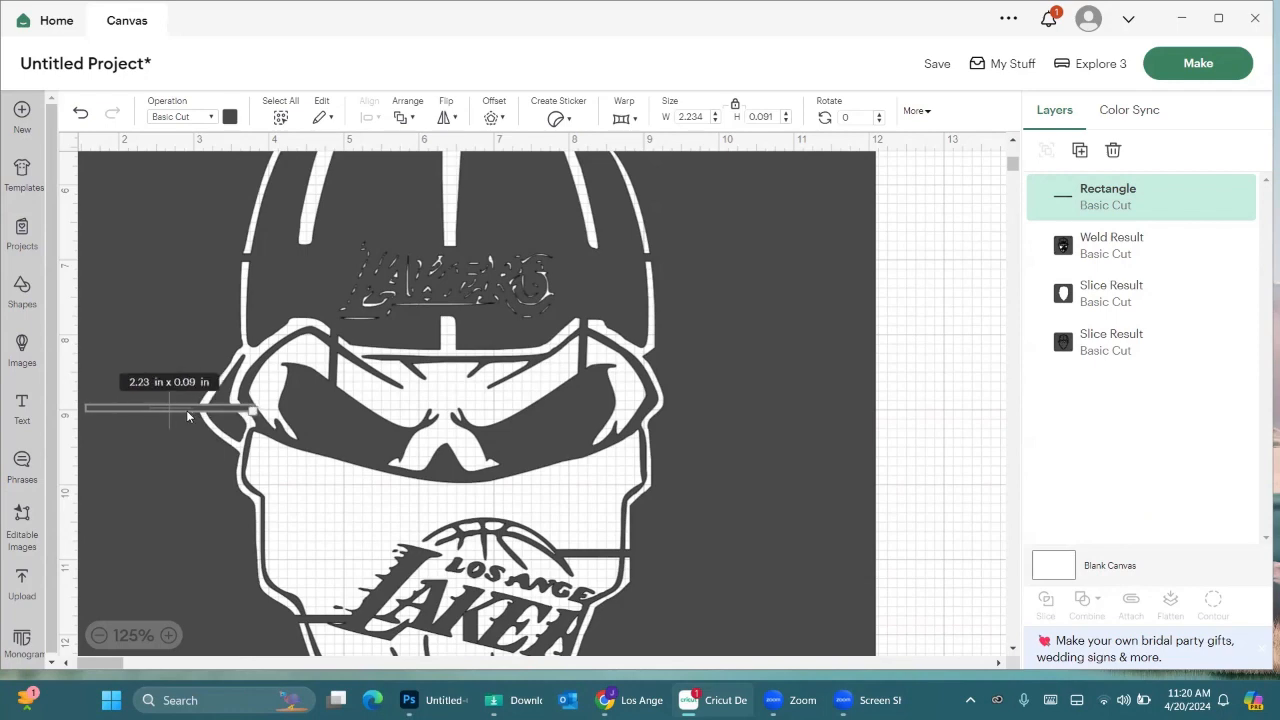
click(890, 434)
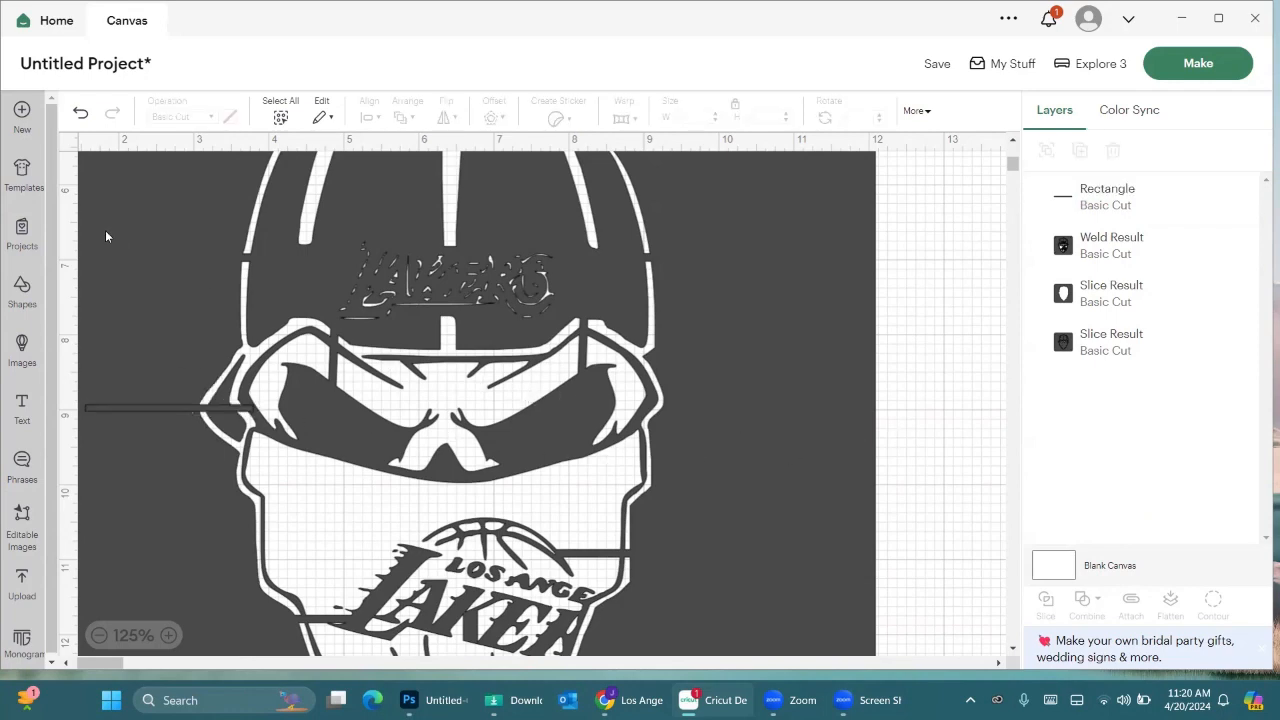
Paste a thin bar and lay it across the outer outline beside the skull's right eye.
key(ctrl+v)
drag(173, 214, 685, 401)
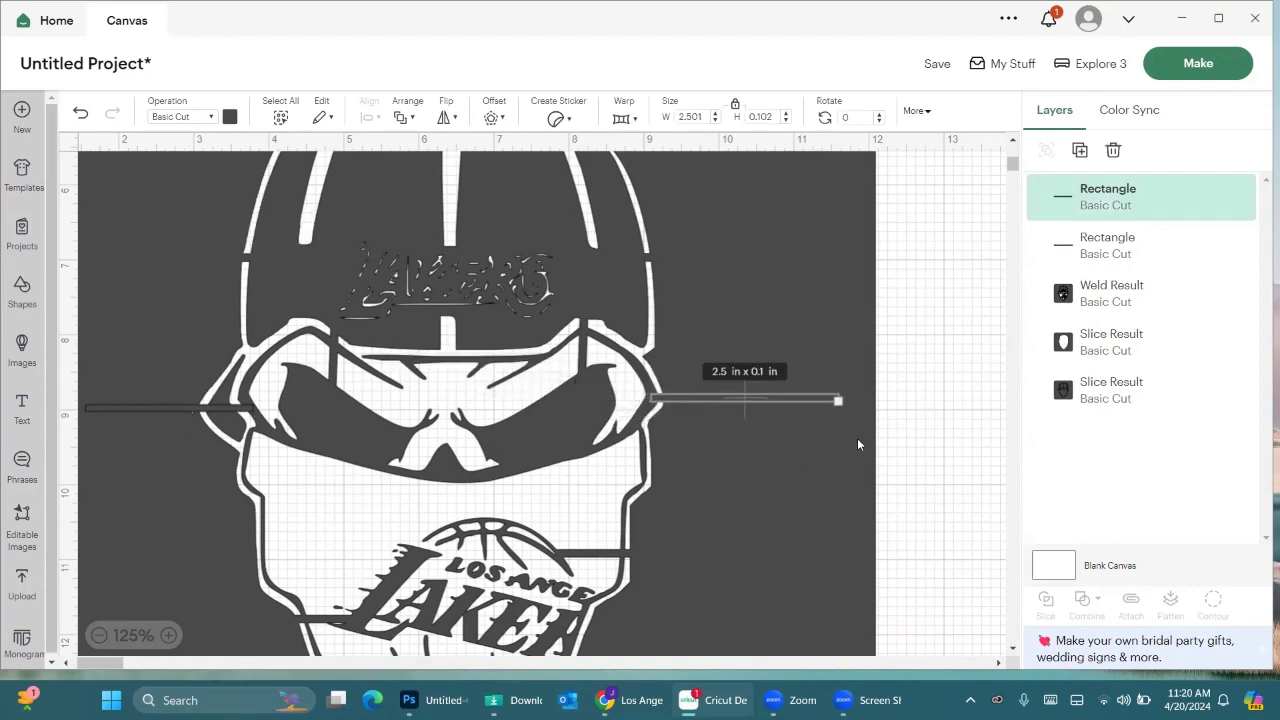
scroll(670, 415, down, 2)
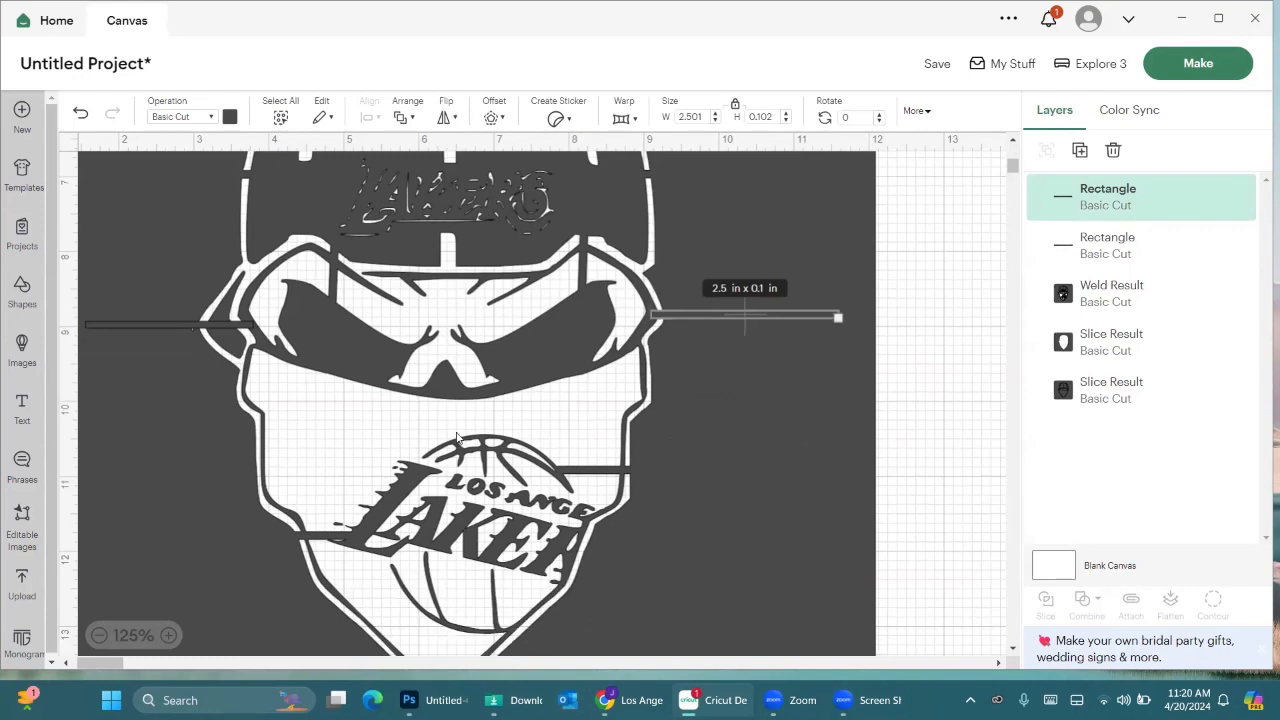
Paste another thin bar, size it to about 2.07 by 0.08 inches and lay it across the skull's nose between the eyes.
key(ctrl+v)
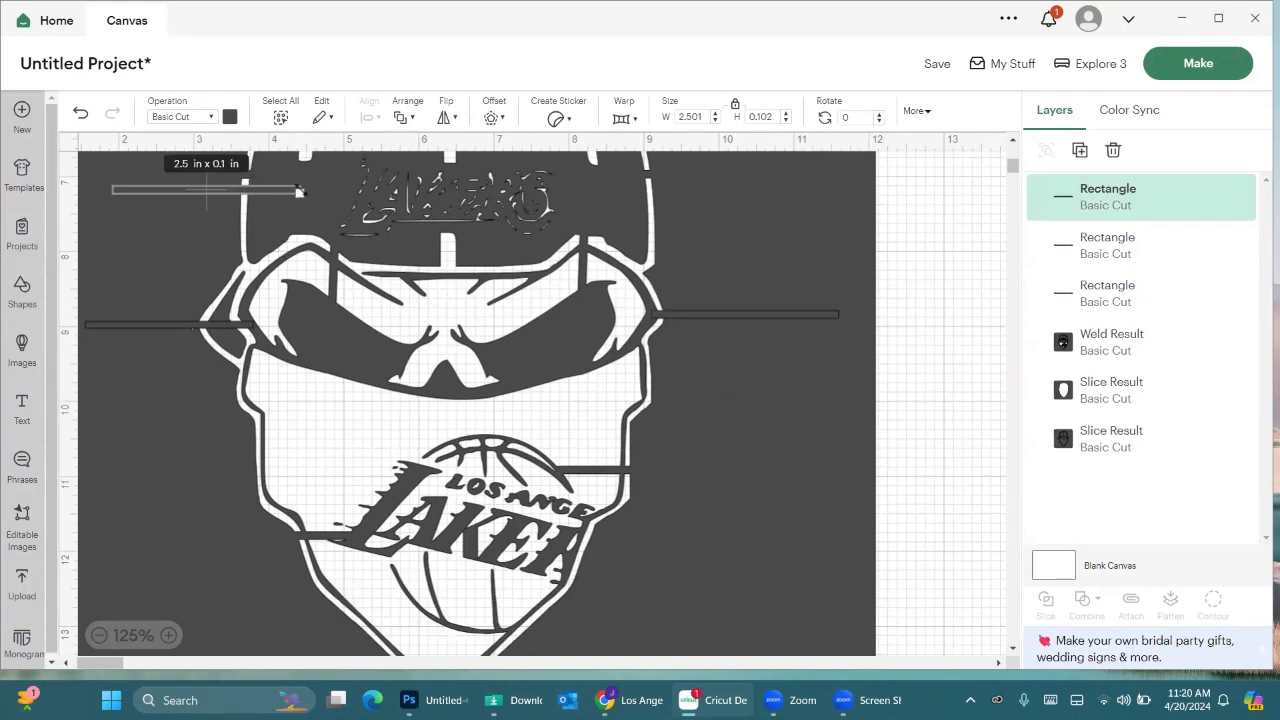
drag(306, 205, 349, 399)
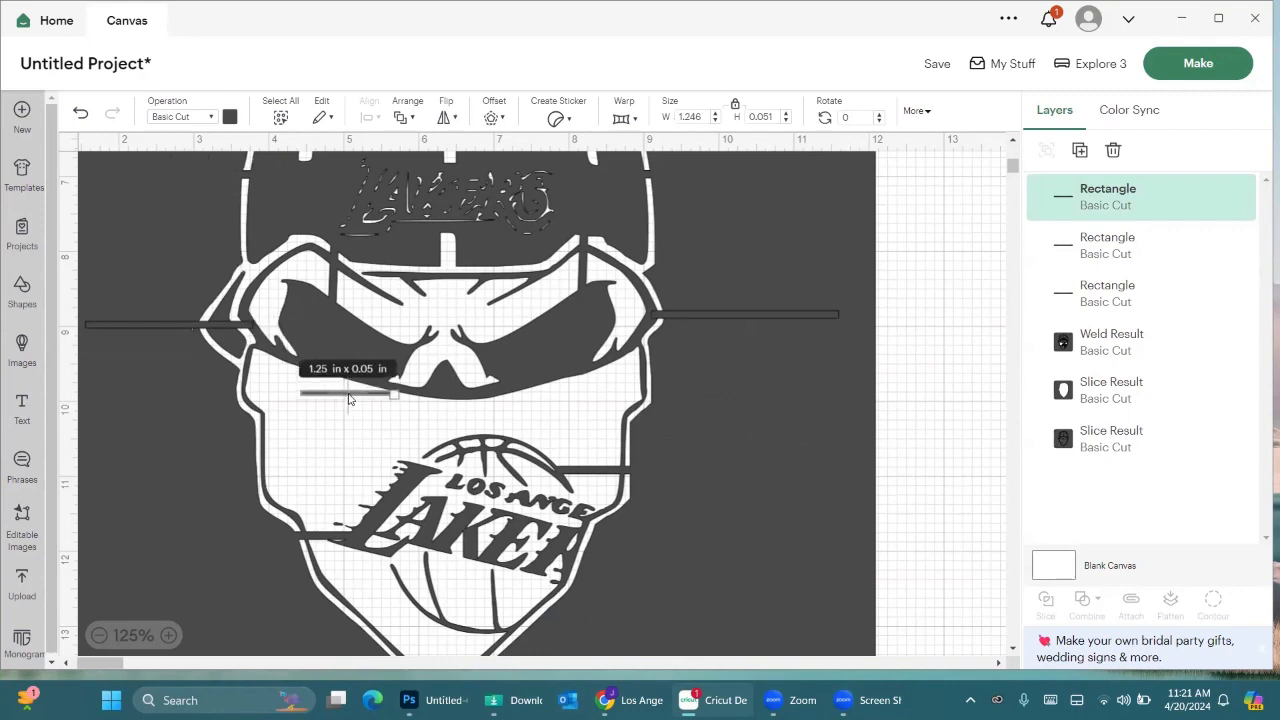
key(ctrl+minus)
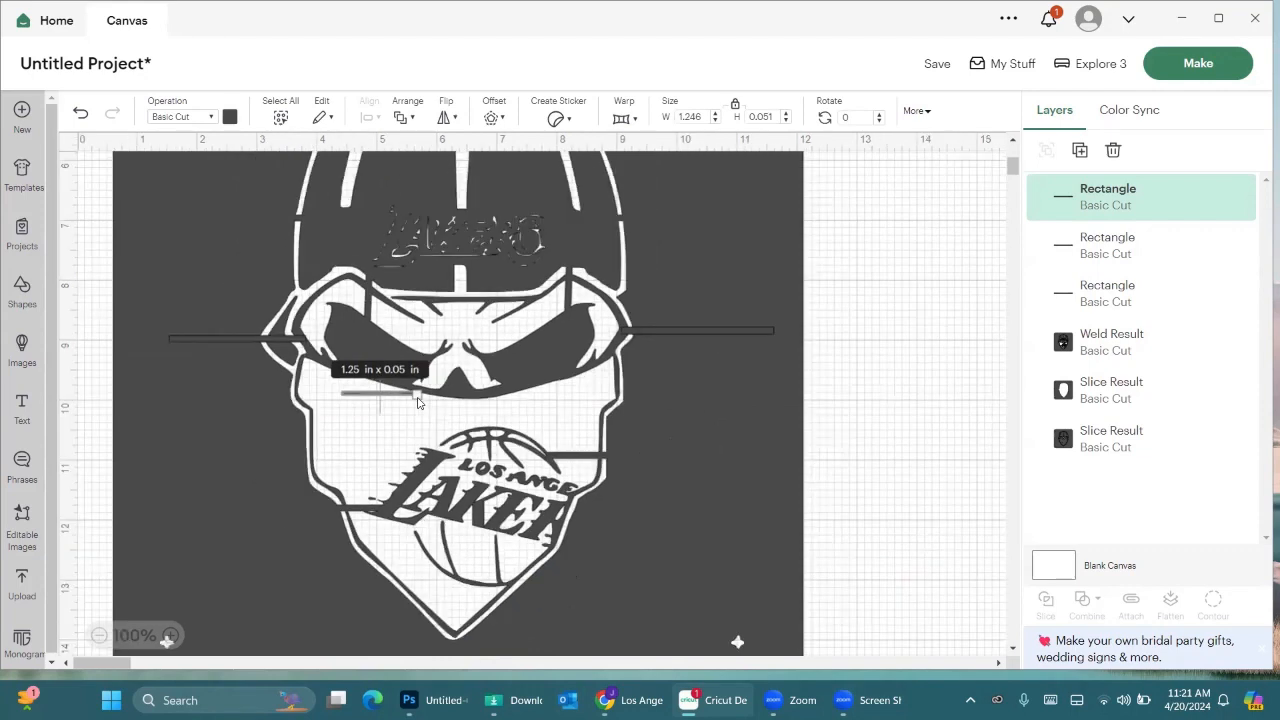
key(ctrl+plus)
key(ctrl+plus)
key(ctrl+plus)
key(ctrl+plus)
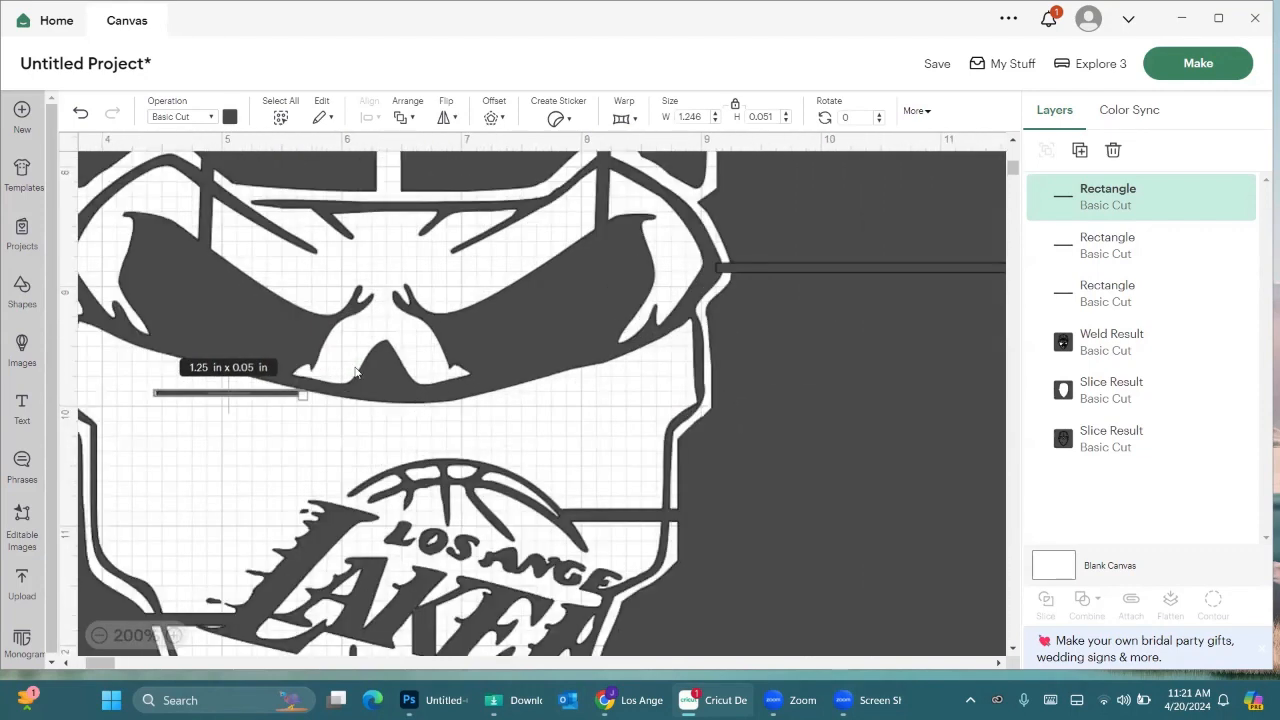
key(ctrl+plus)
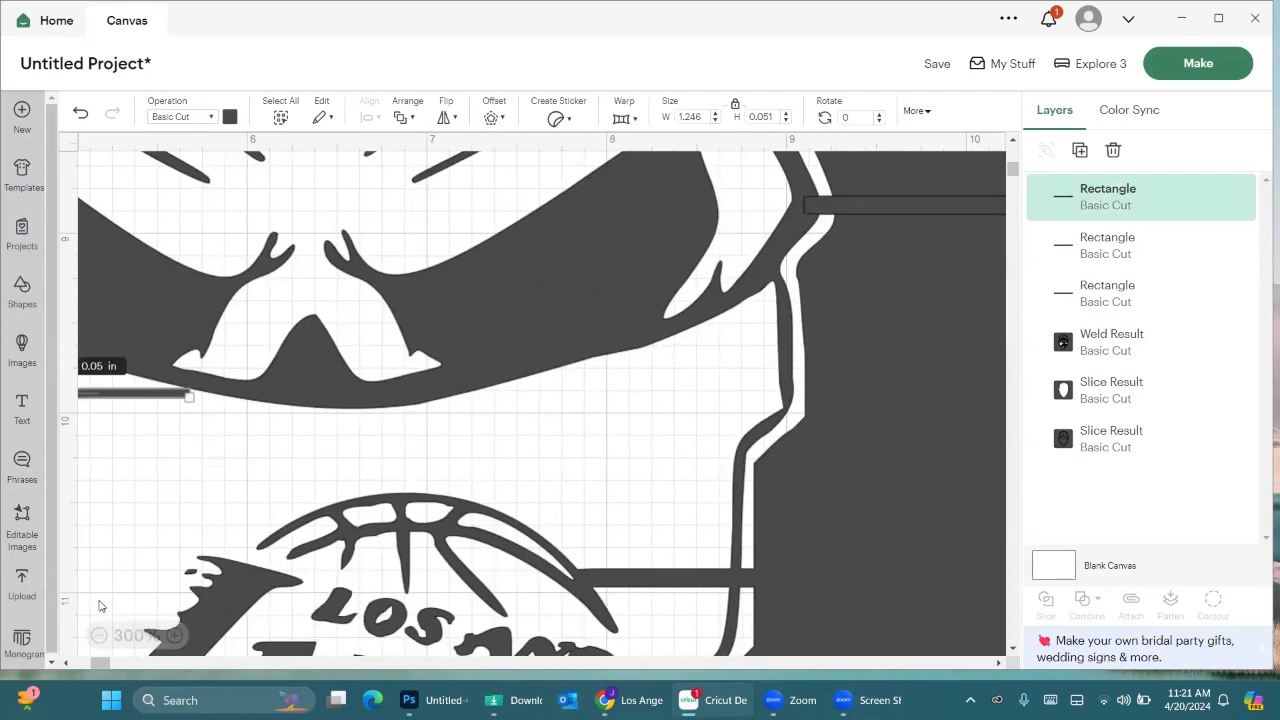
scroll(60, 668, left, 3)
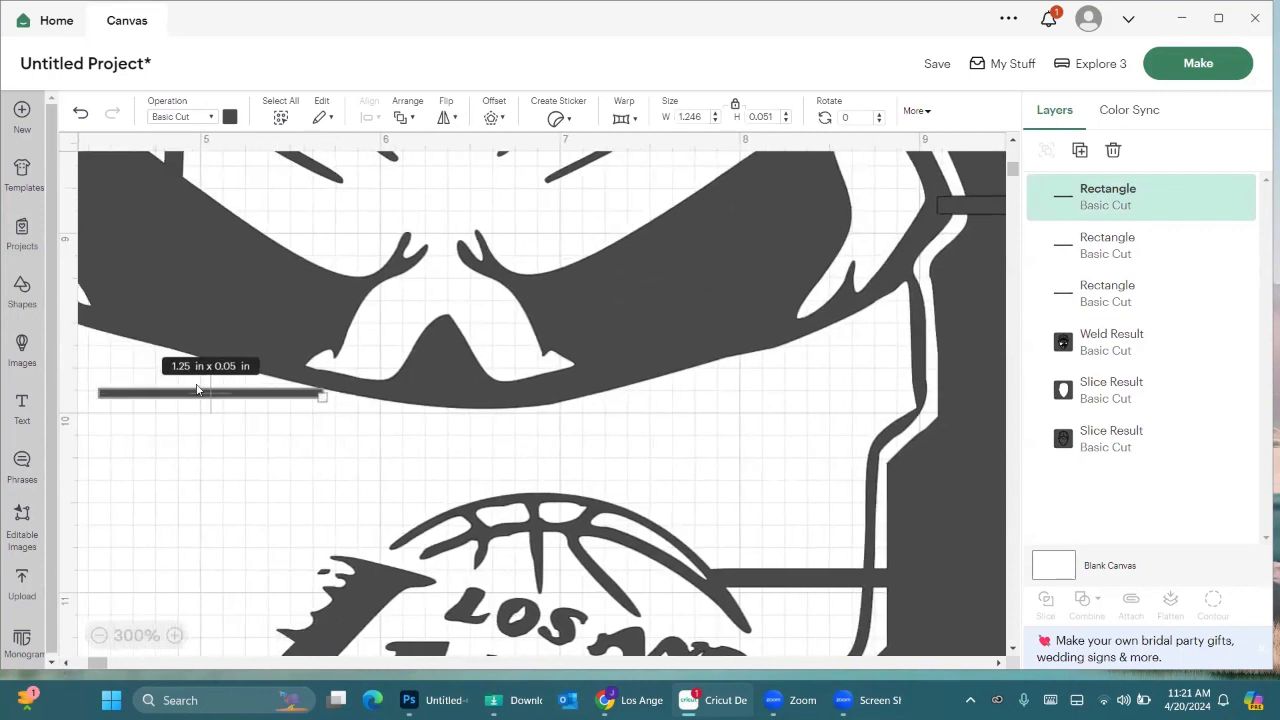
drag(198, 404, 199, 416)
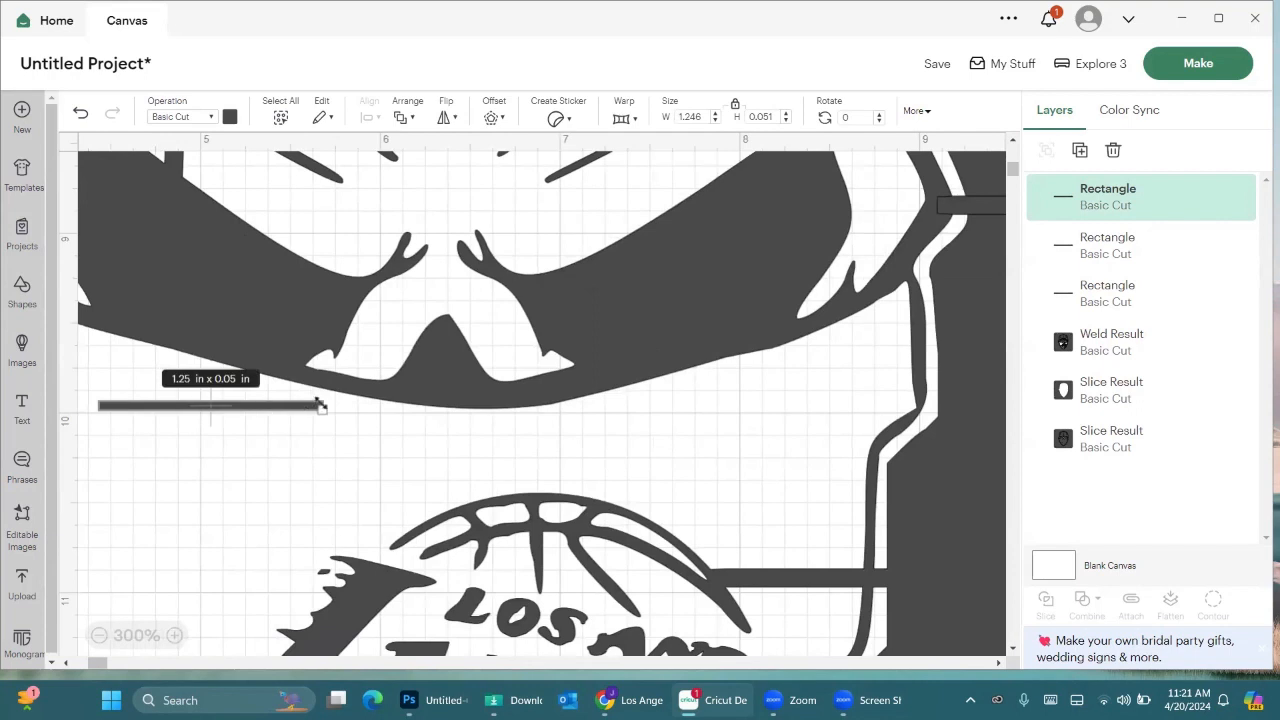
drag(318, 405, 470, 414)
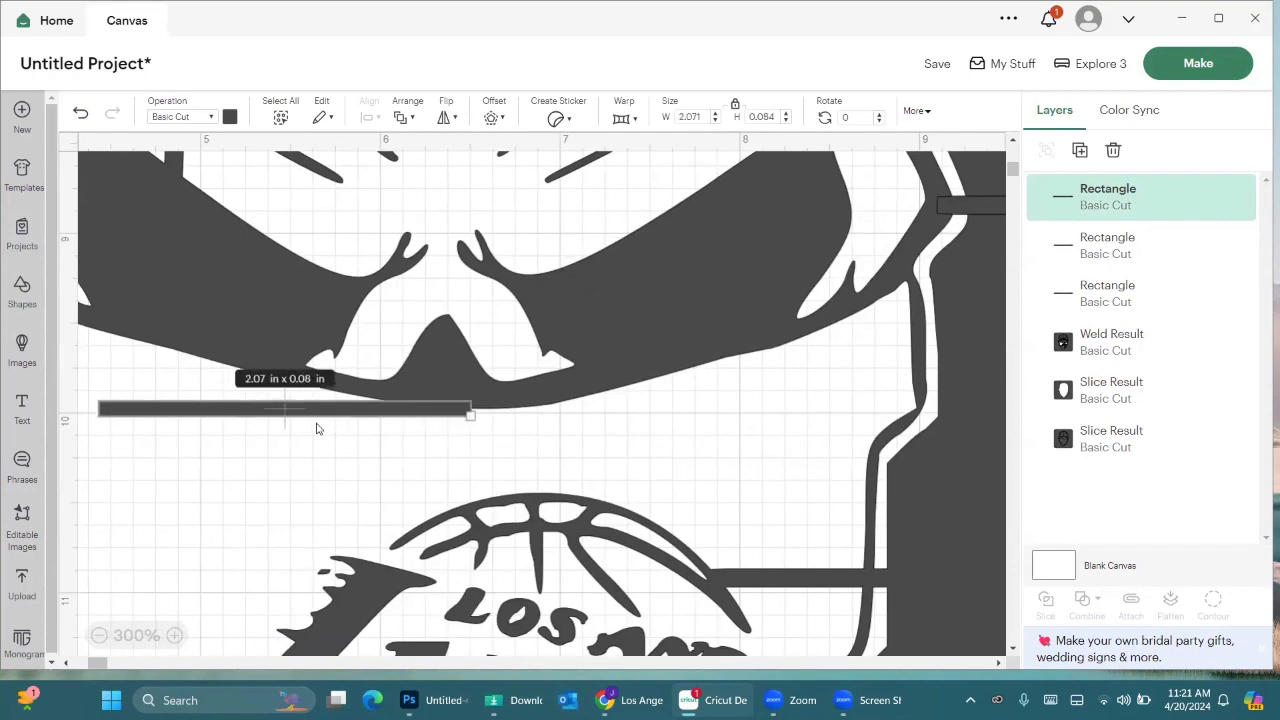
drag(285, 422, 407, 309)
scroll(440, 369, up, 3)
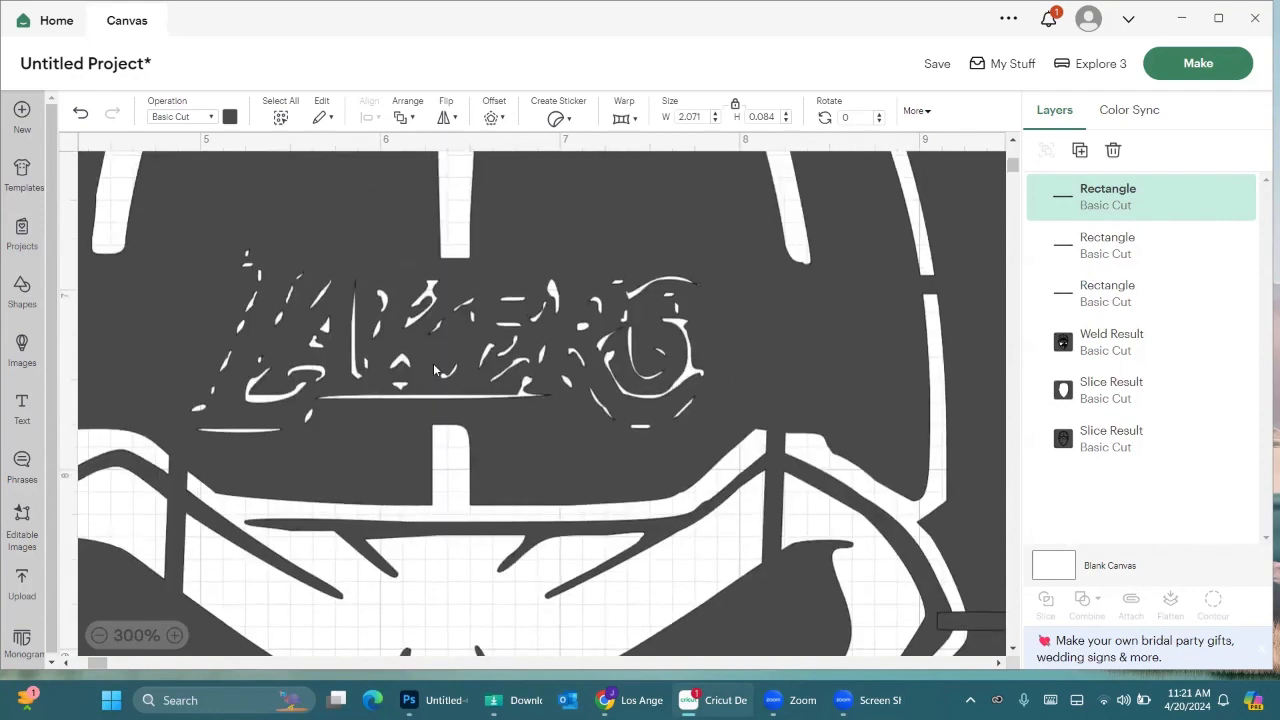
scroll(440, 369, down, 3)
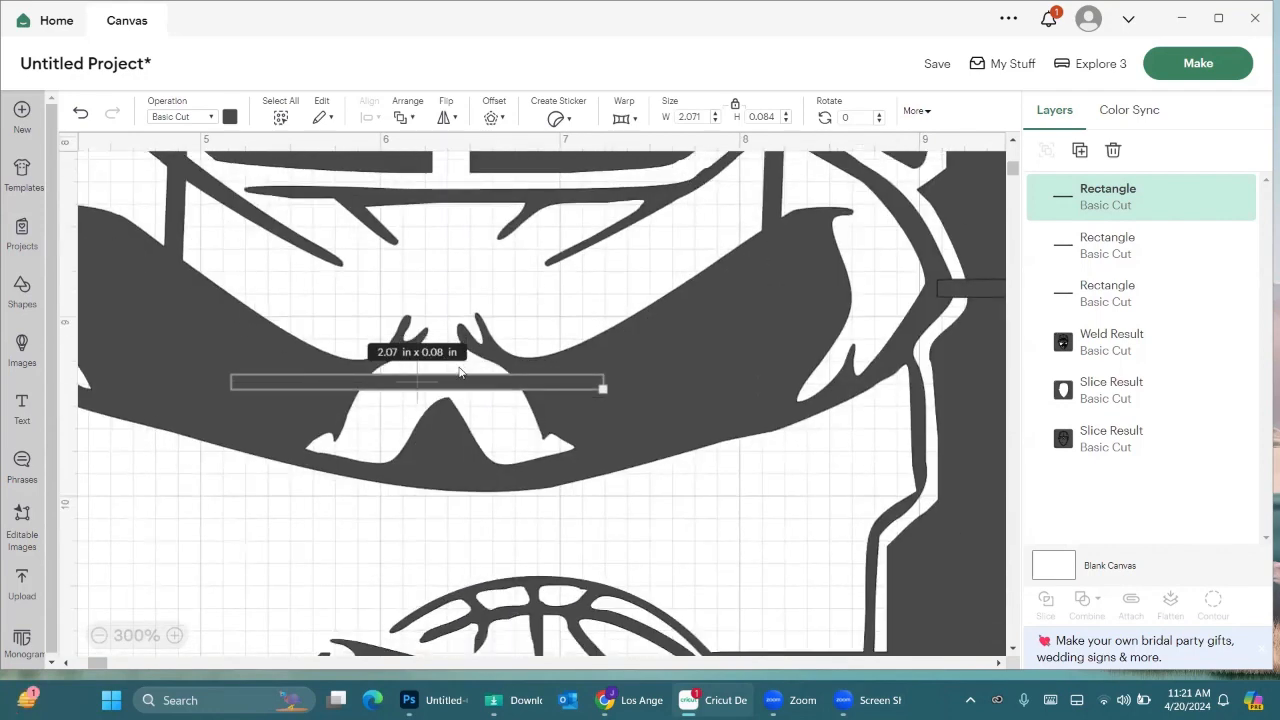
Resize the selected thin bar to about 2.01 by 0.08 inches, rotate it nearly upright and lay it from the mask's upper edge across the basketball.
scroll(460, 372, up, 3)
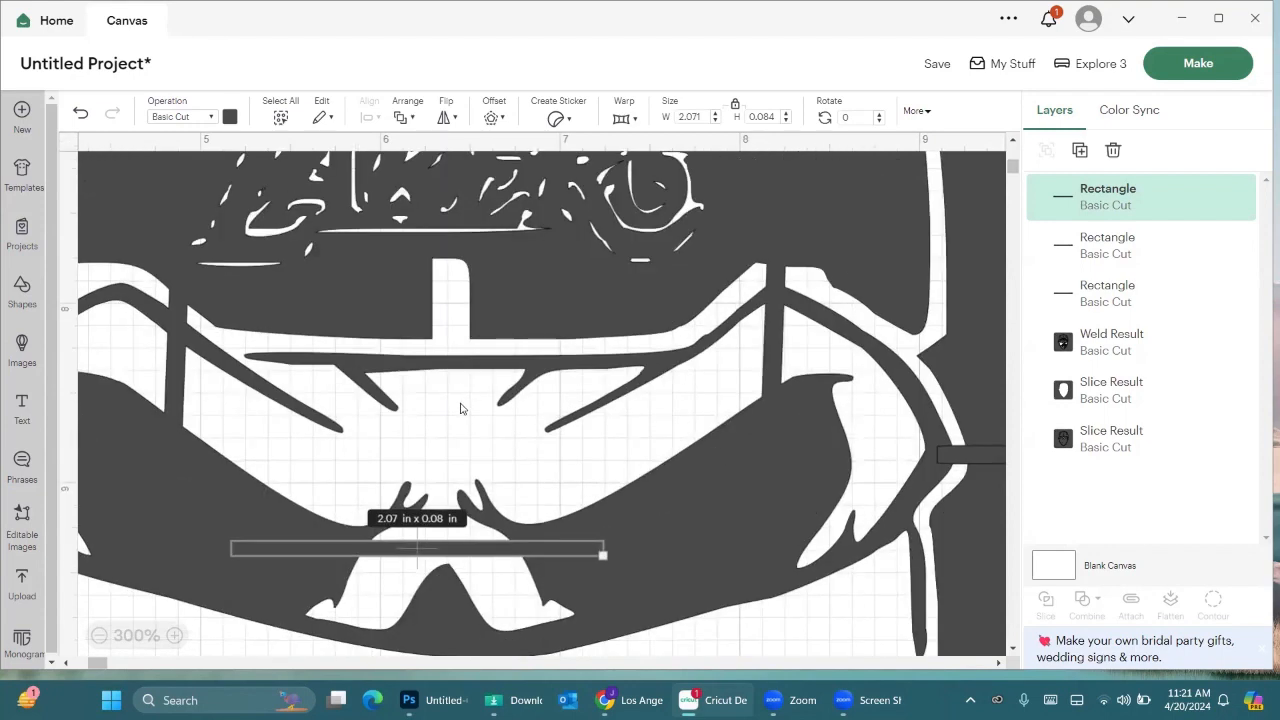
scroll(460, 408, down, 5)
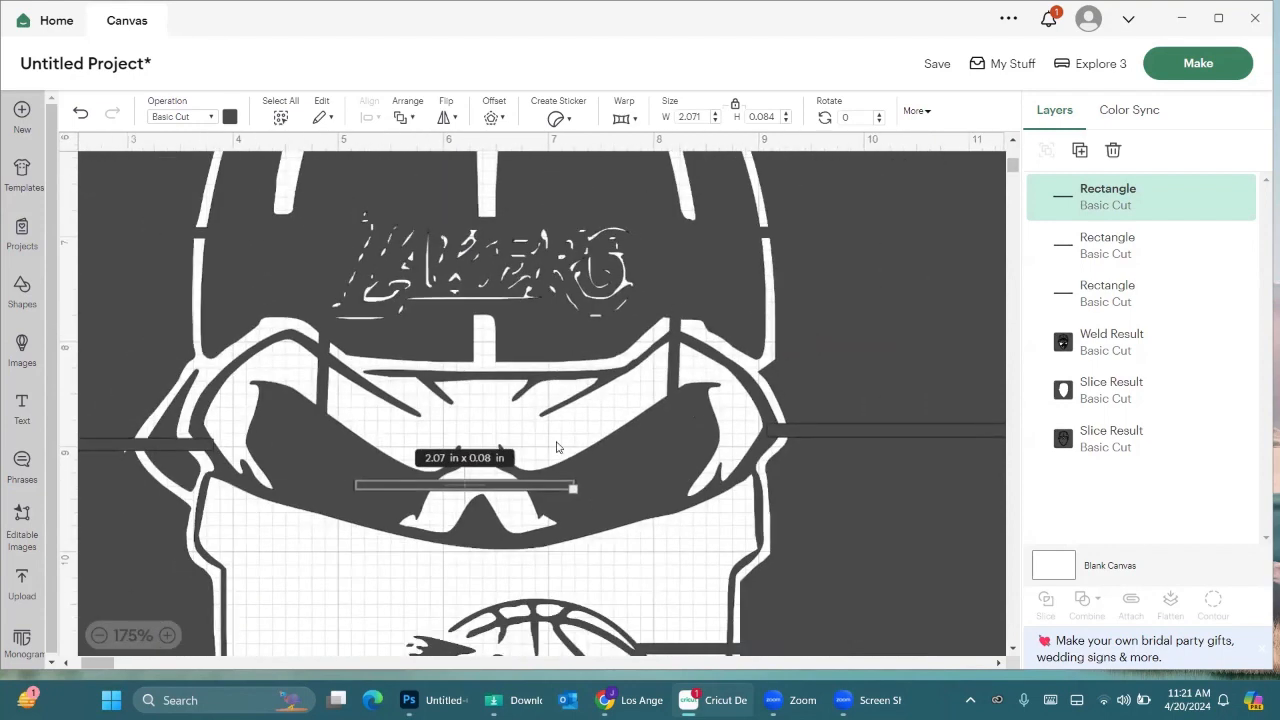
drag(573, 489, 466, 592)
drag(456, 475, 549, 538)
scroll(555, 525, down, 3)
scroll(558, 517, up, 3)
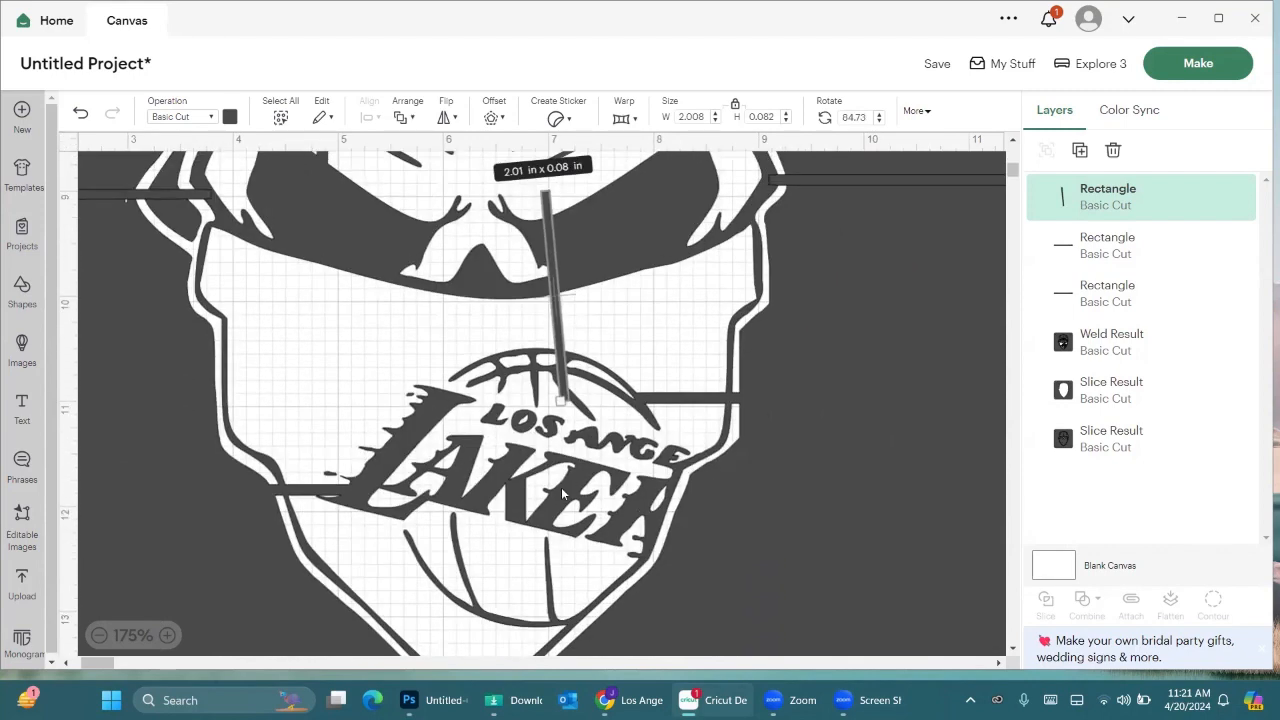
drag(553, 307, 574, 376)
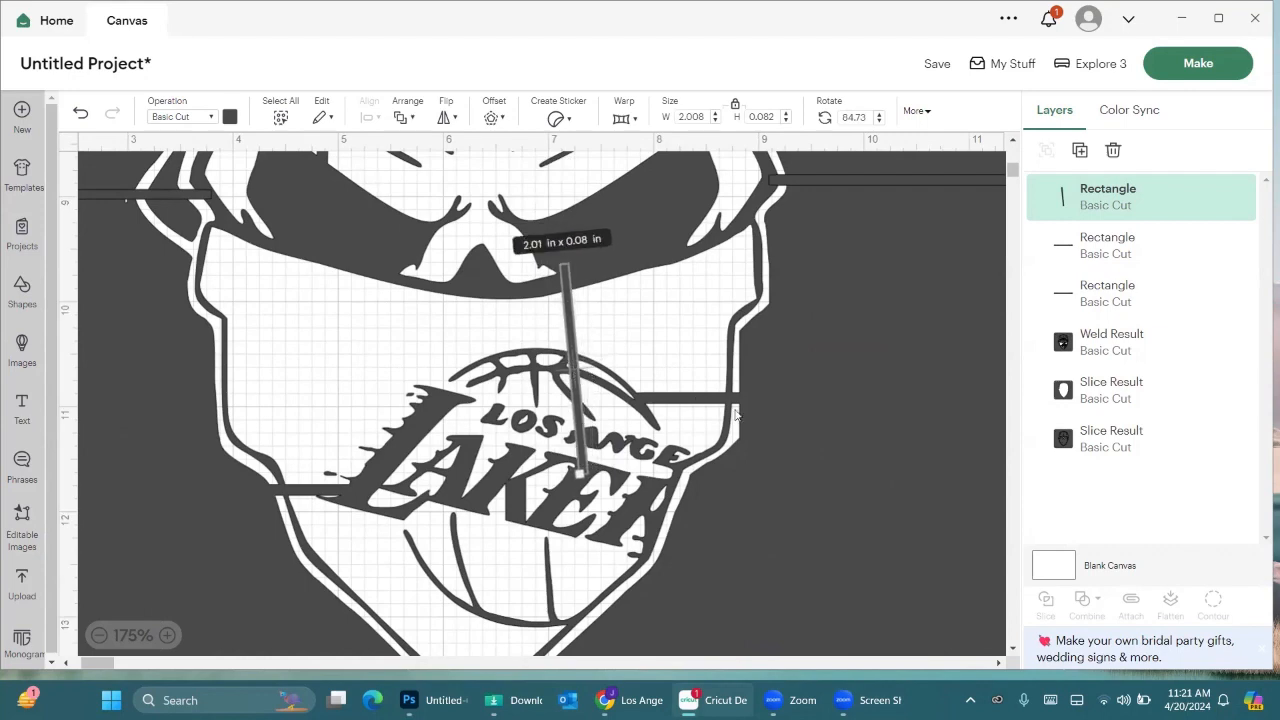
Select the three thin bars together with the Lakers skull stencil layer and weld them into one shape.
click(782, 504)
scroll(720, 475, up, 3)
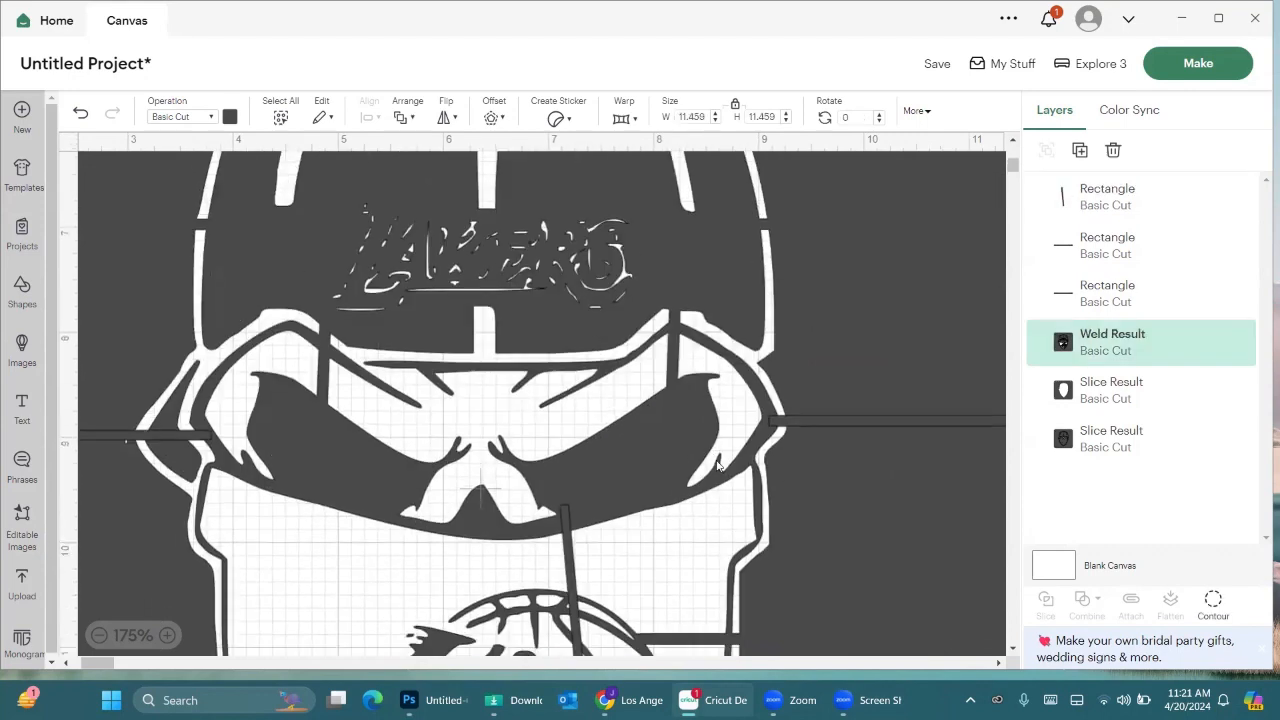
scroll(712, 468, down, 2)
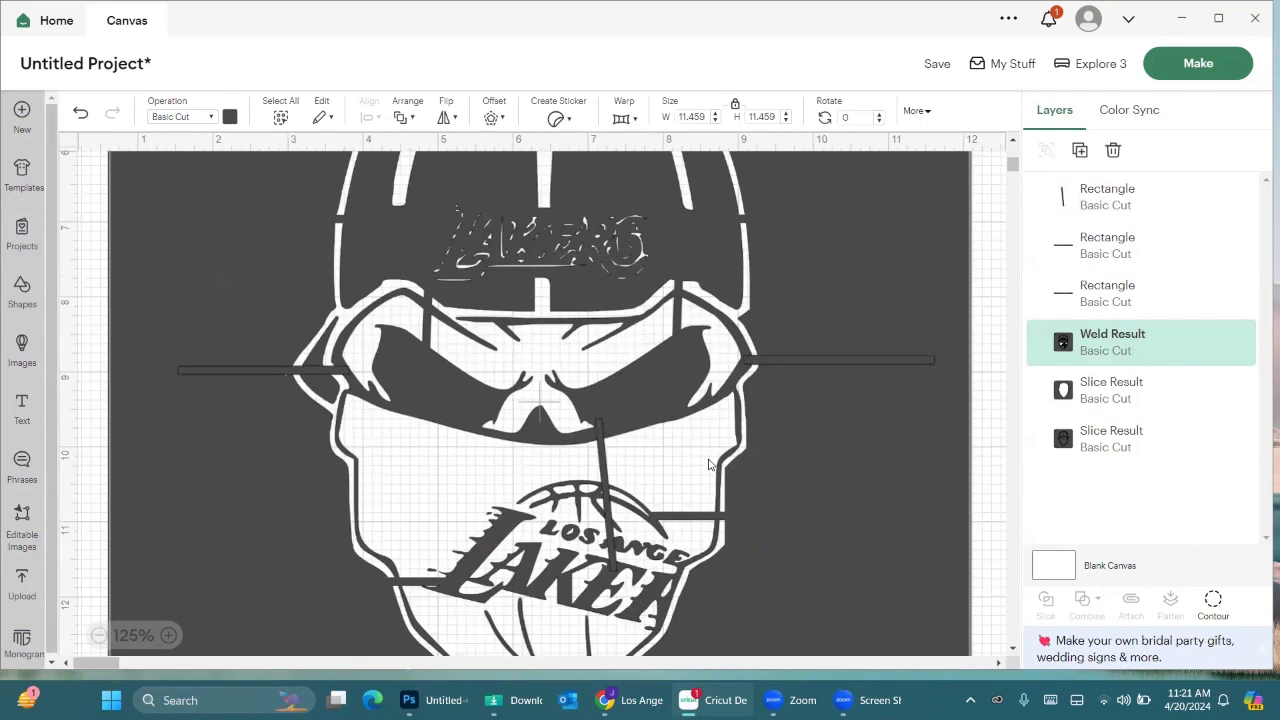
scroll(708, 463, down, 1)
click(937, 566)
drag(880, 604, 237, 227)
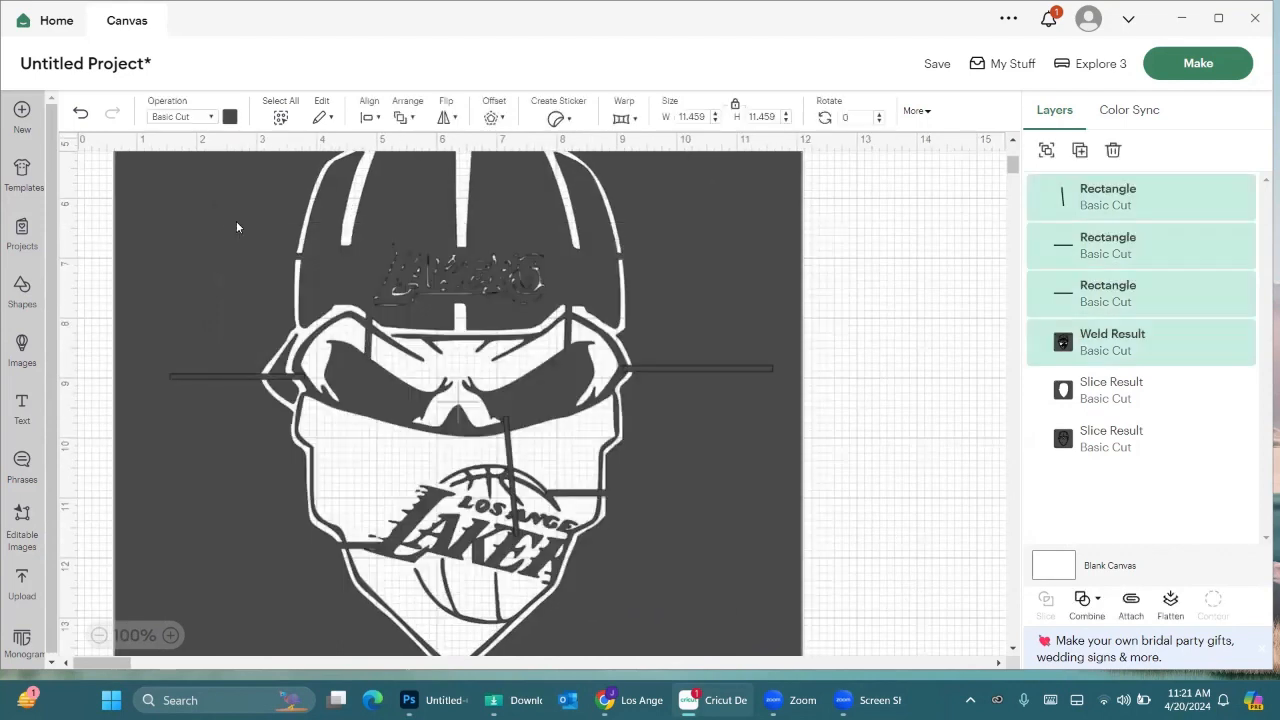
click(1100, 612)
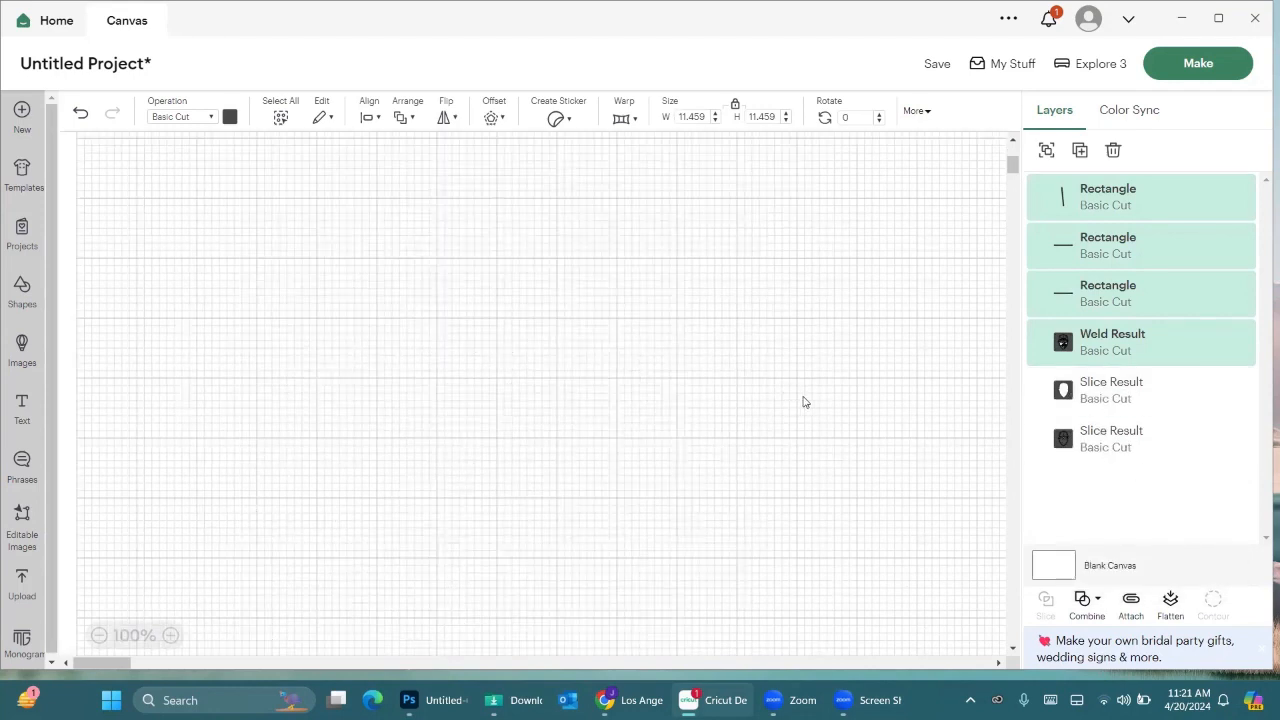
scroll(808, 400, up, 3)
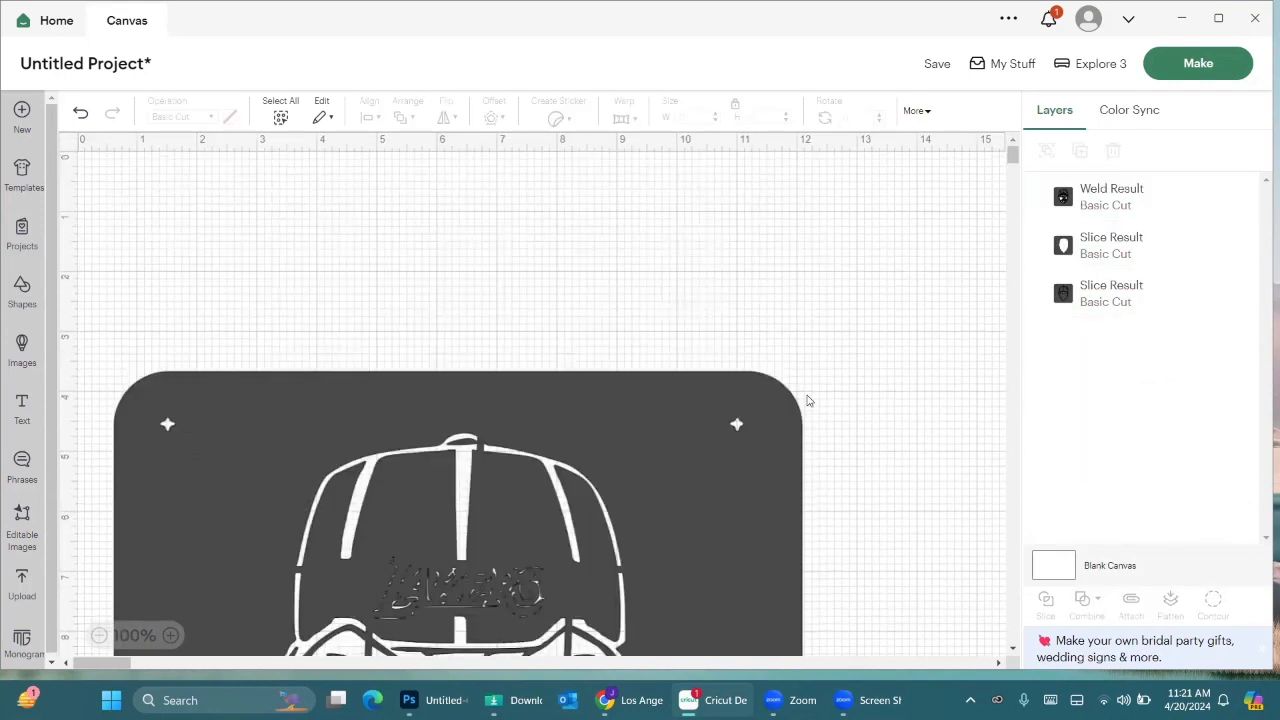
Select all three stencil layers and scale them down together to about 10.9 by 9.79 inches.
scroll(808, 400, down, 4)
scroll(829, 406, down, 3)
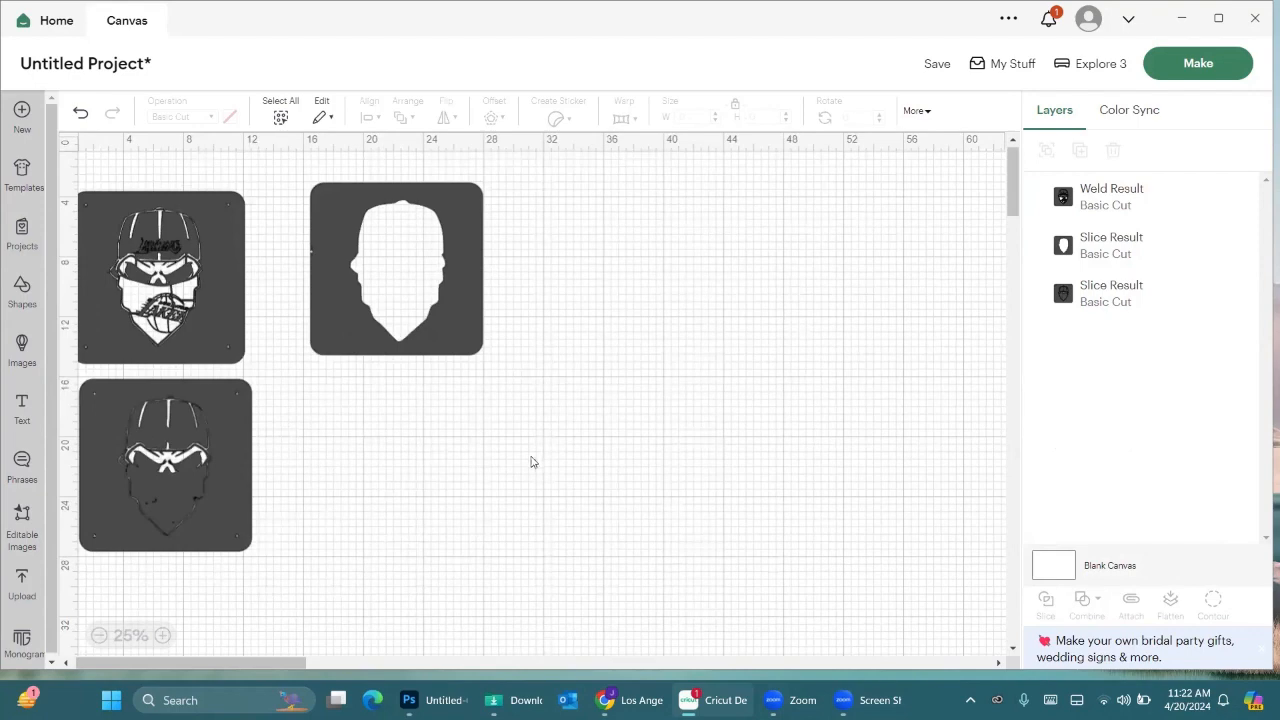
drag(531, 544, 98, 146)
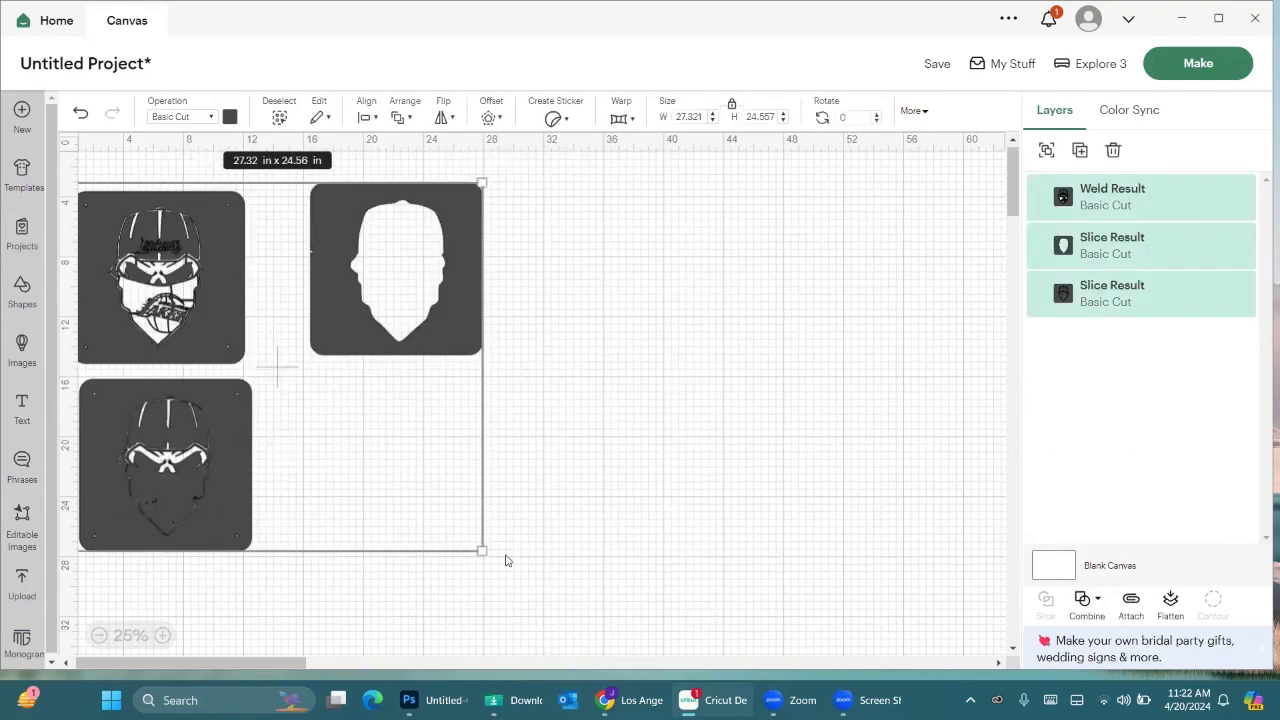
drag(481, 550, 200, 334)
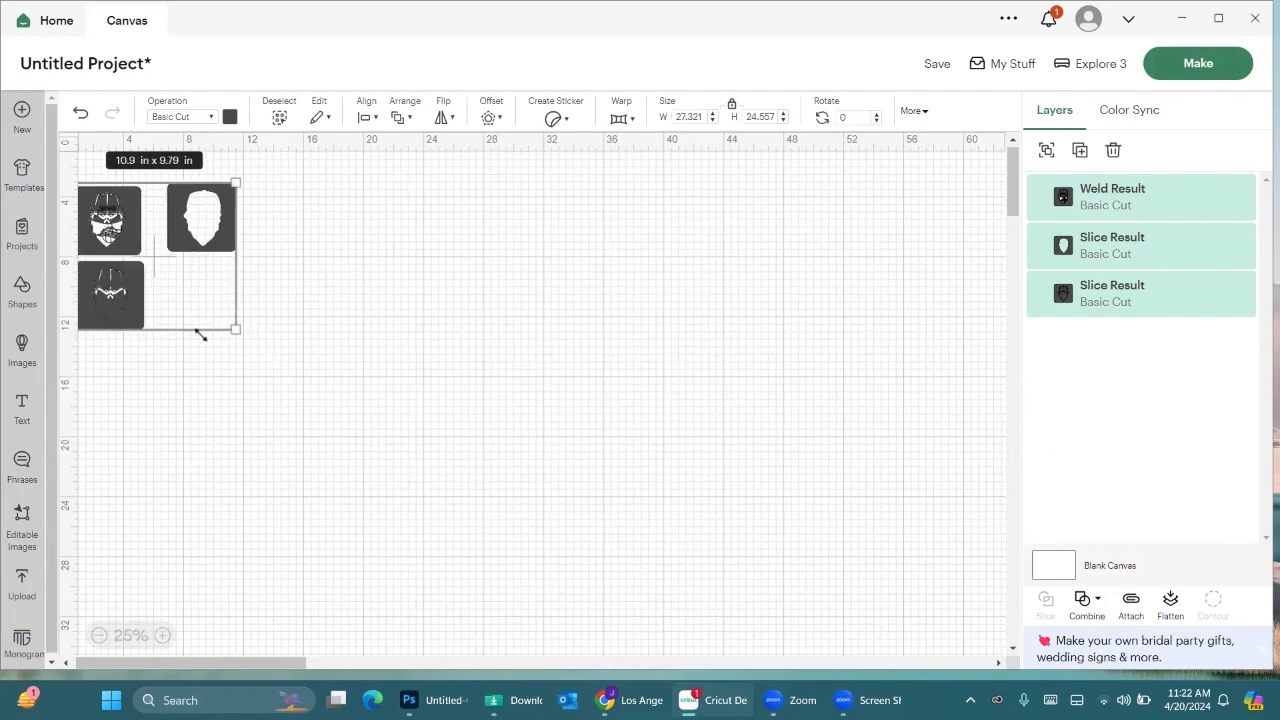
click(252, 335)
Examine the shrunken stencils enlarged at the start of the canvas.
scroll(463, 430, down, 1)
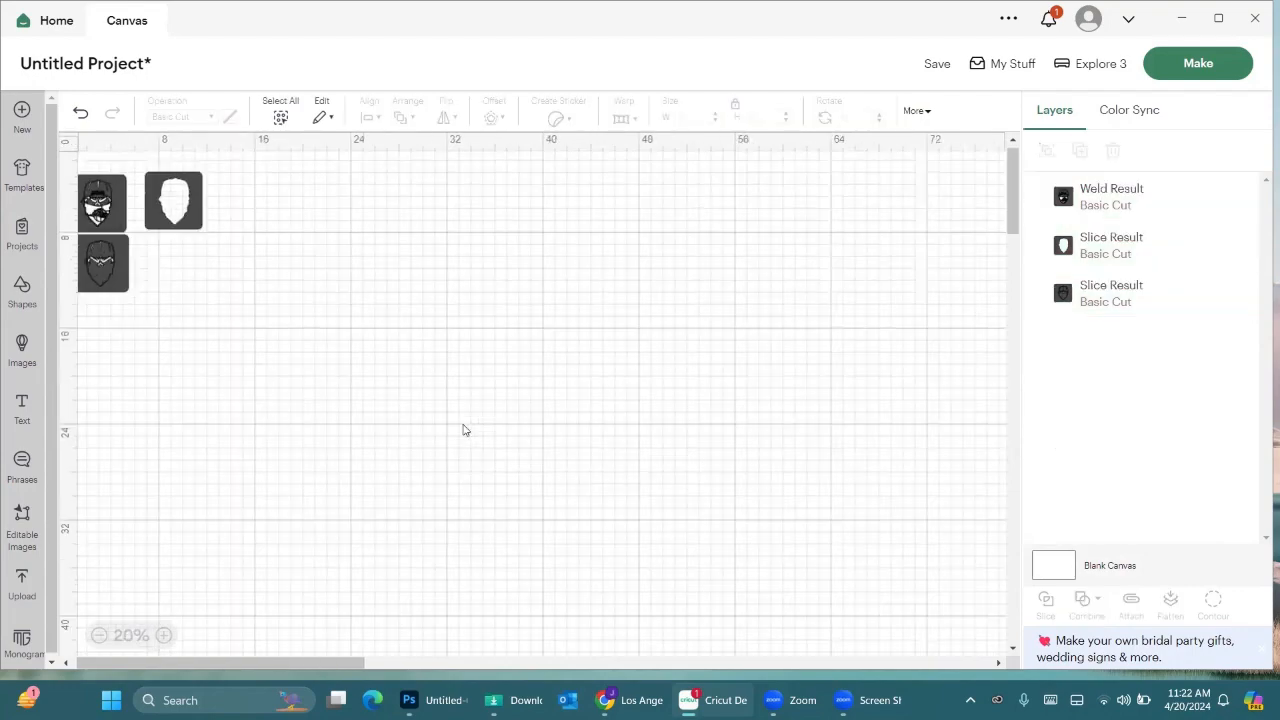
scroll(463, 430, up, 1)
scroll(463, 430, up, 3)
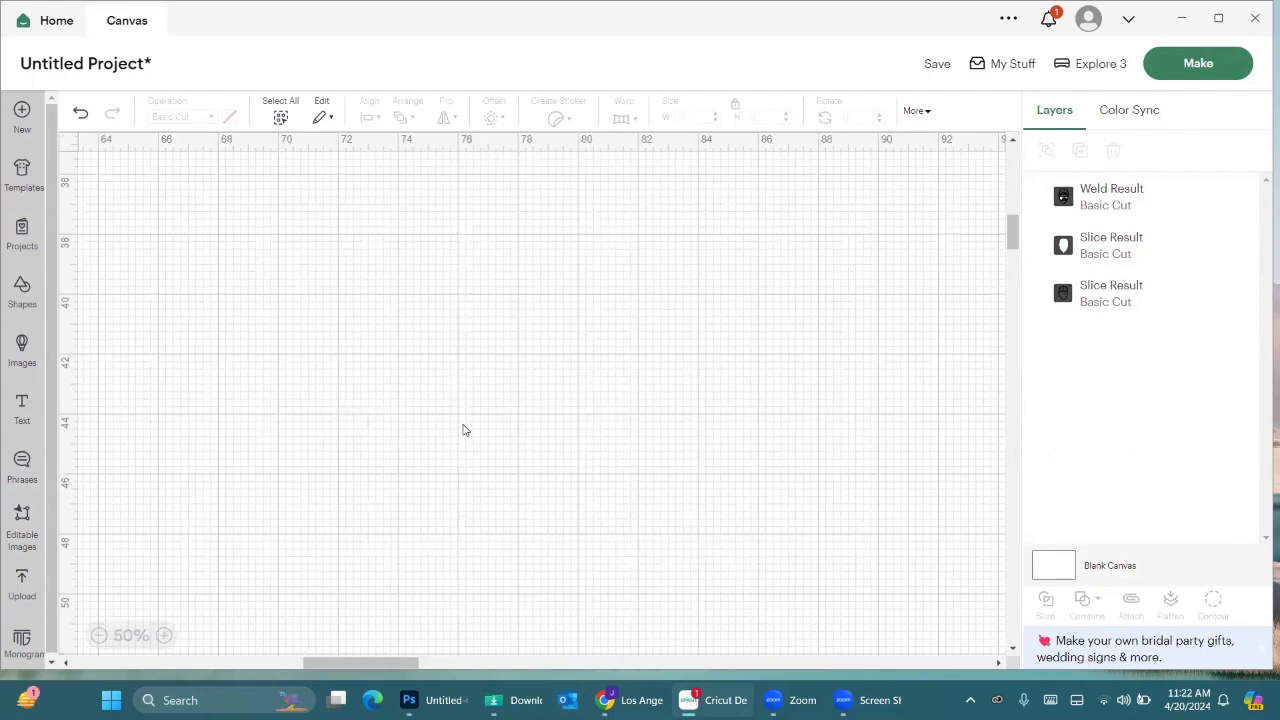
scroll(463, 430, down, 5)
click(327, 678)
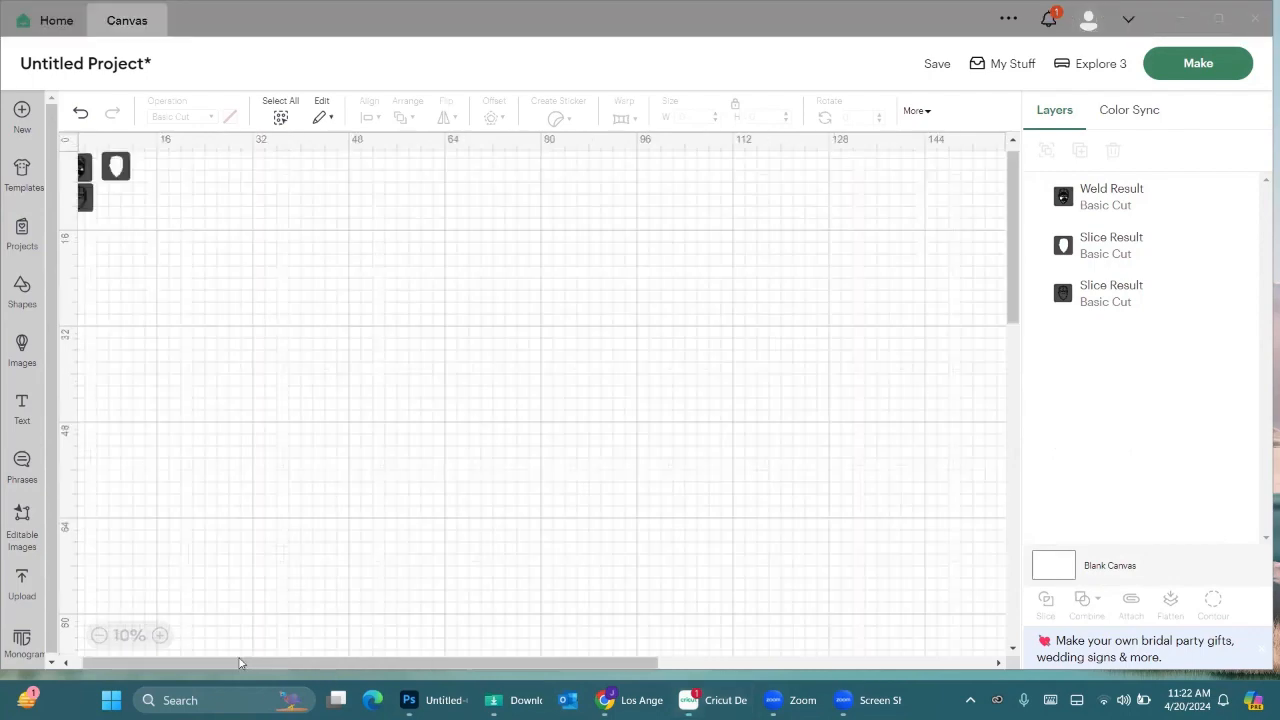
click(112, 191)
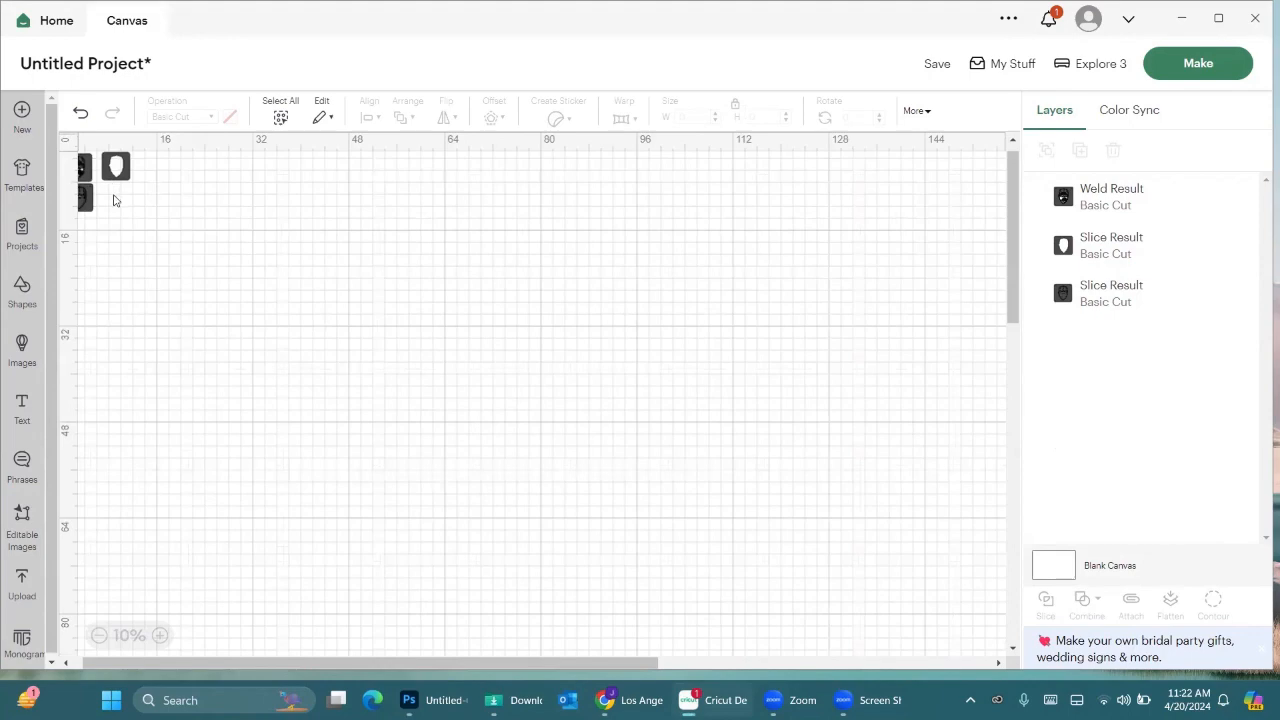
right_click(173, 238)
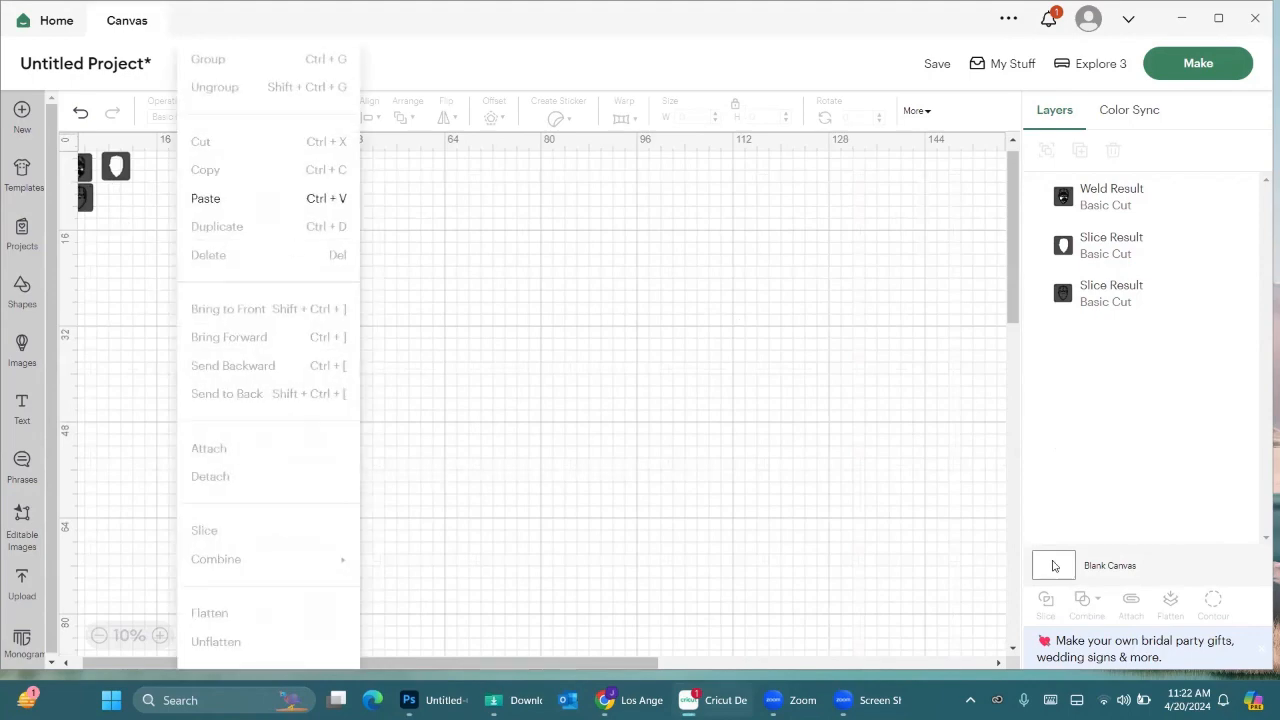
click(875, 378)
scroll(875, 378, up, 1)
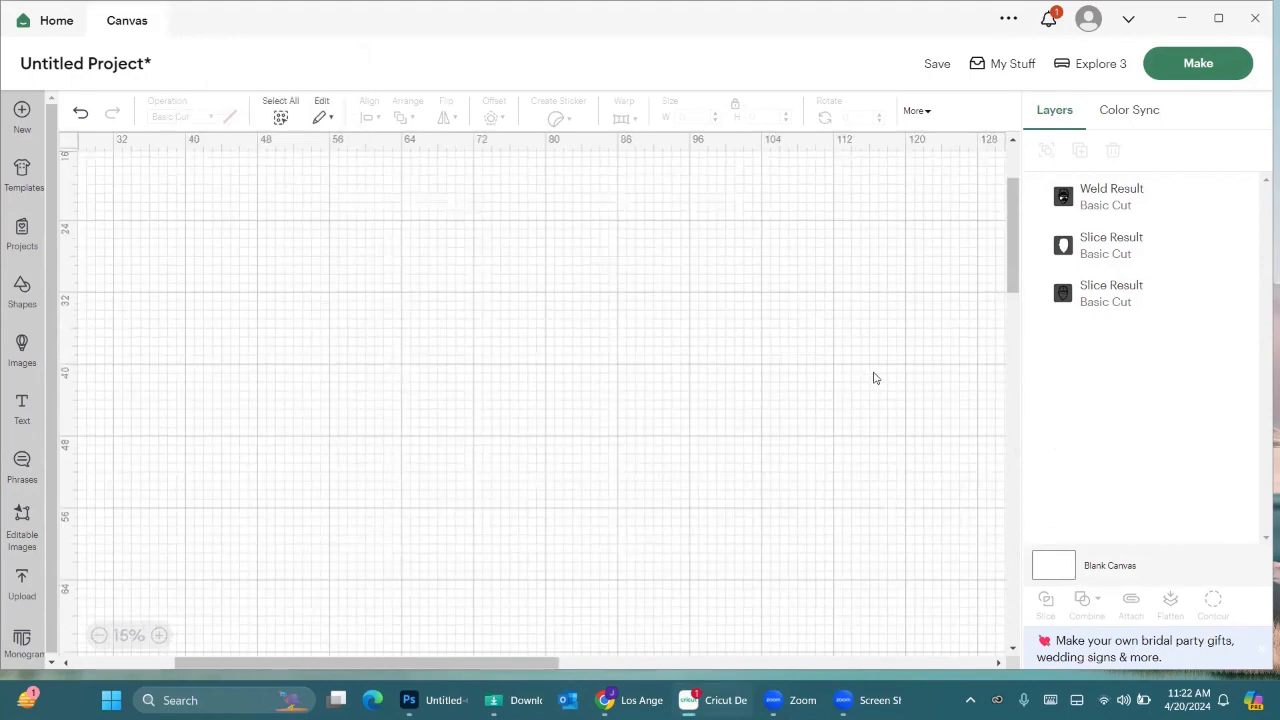
scroll(872, 378, up, 5)
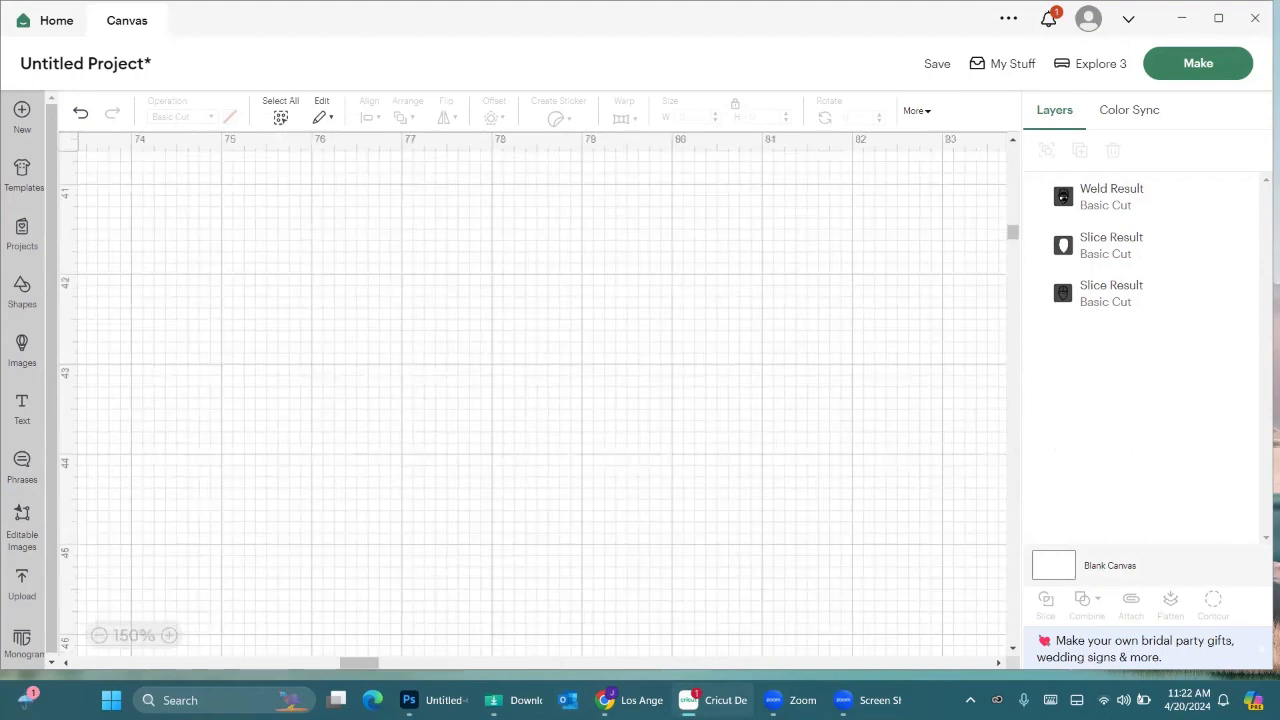
drag(354, 663, 3, 618)
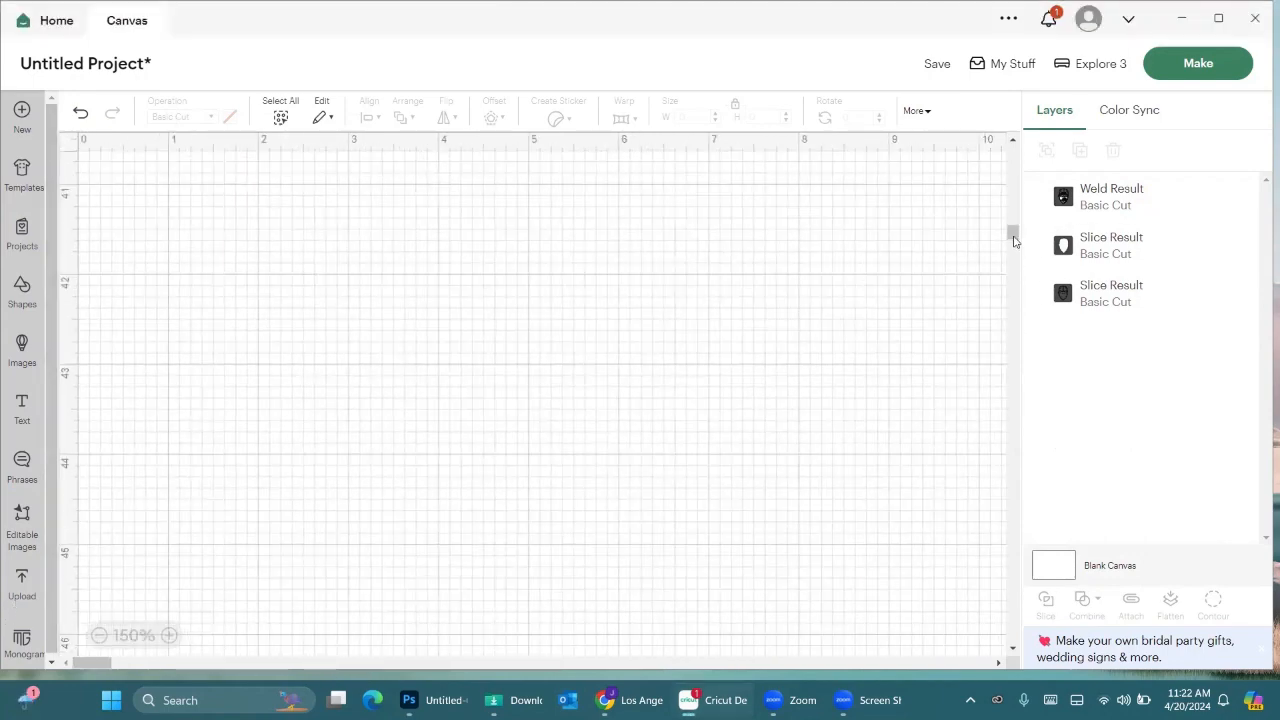
drag(1012, 234, 1024, 96)
scroll(683, 360, down, 5)
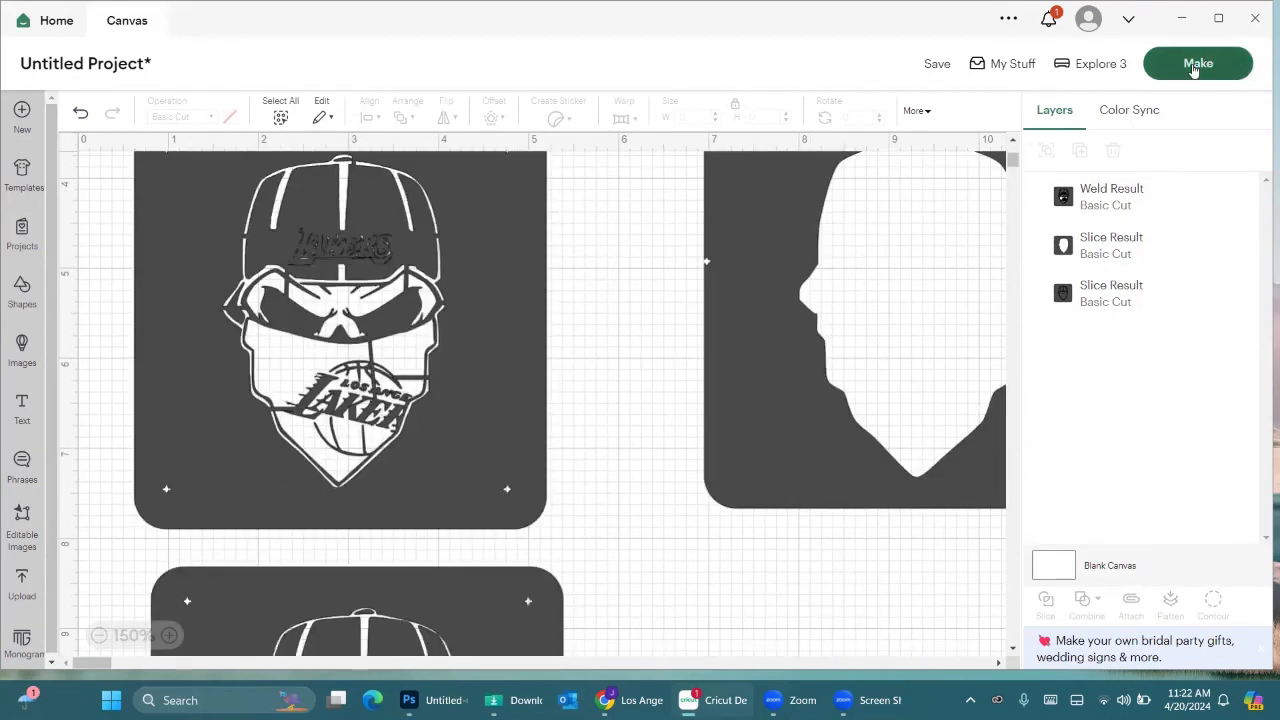
Save the project with the title "laker skull" in the Brand collection.
click(935, 68)
click(403, 251)
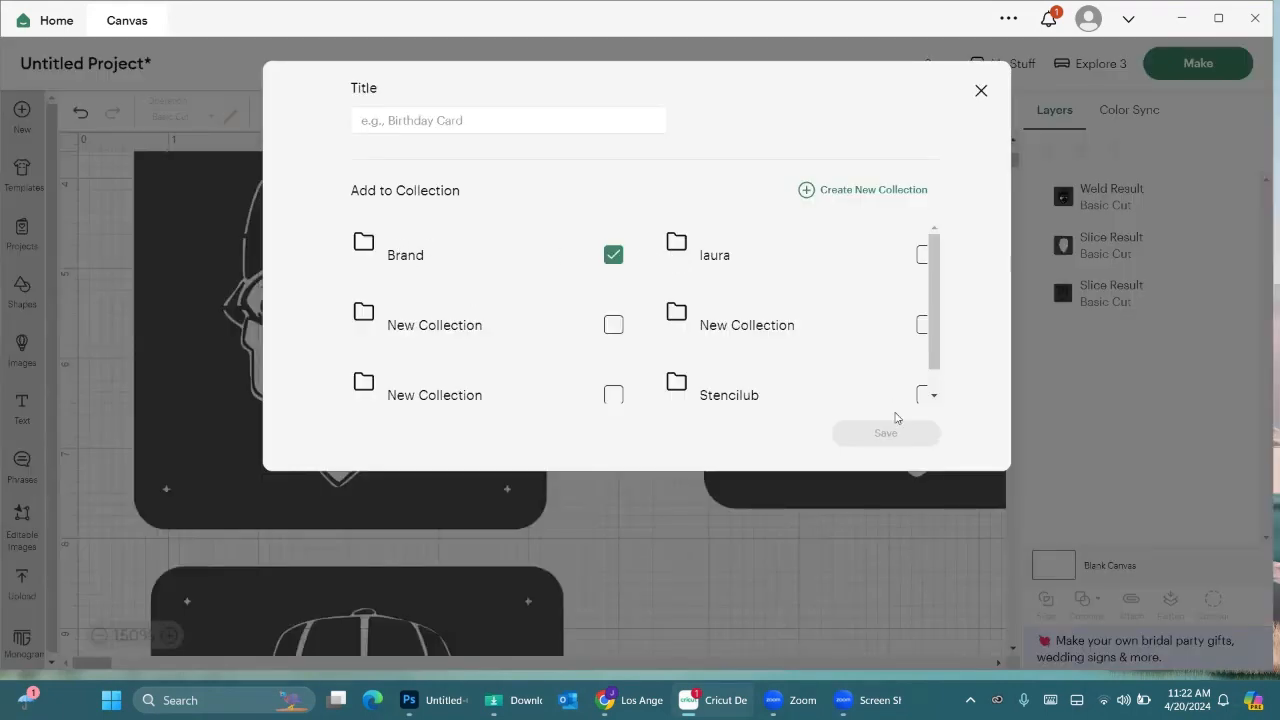
click(516, 125)
text(stec)
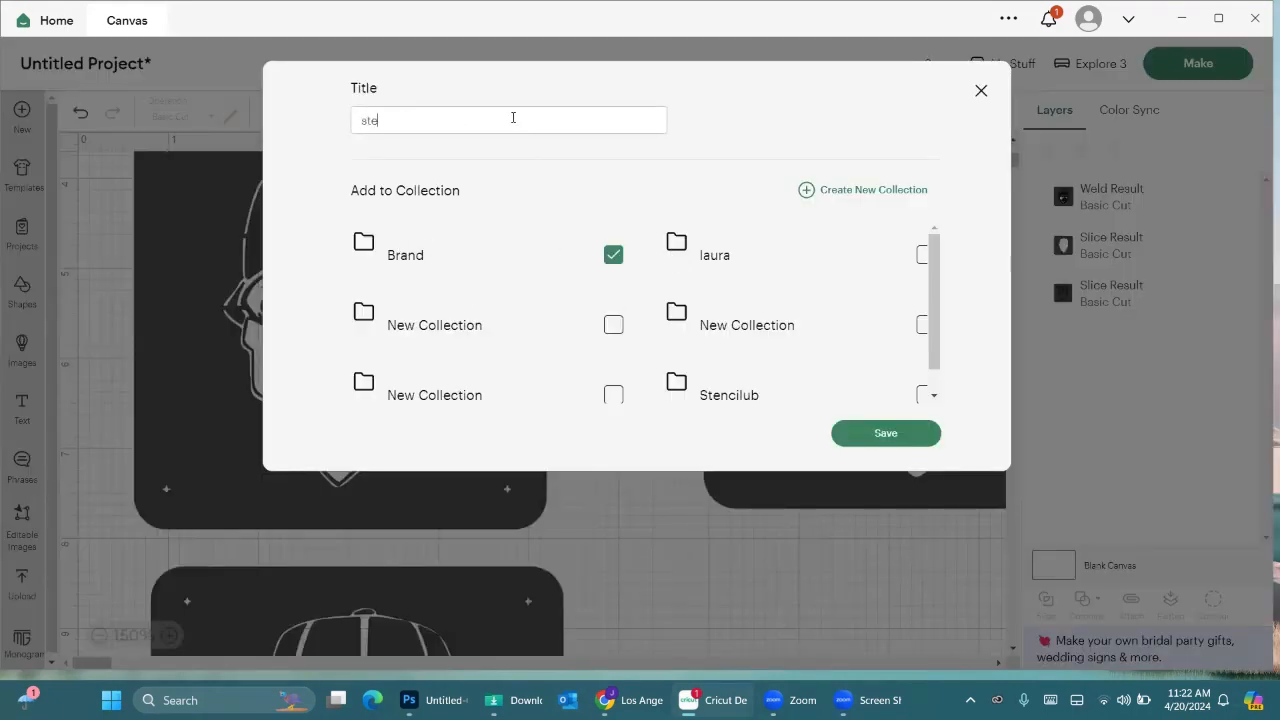
key(BackSpace)
key(BackSpace)
key(BackSpace)
key(BackSpace)
text(laker skull)
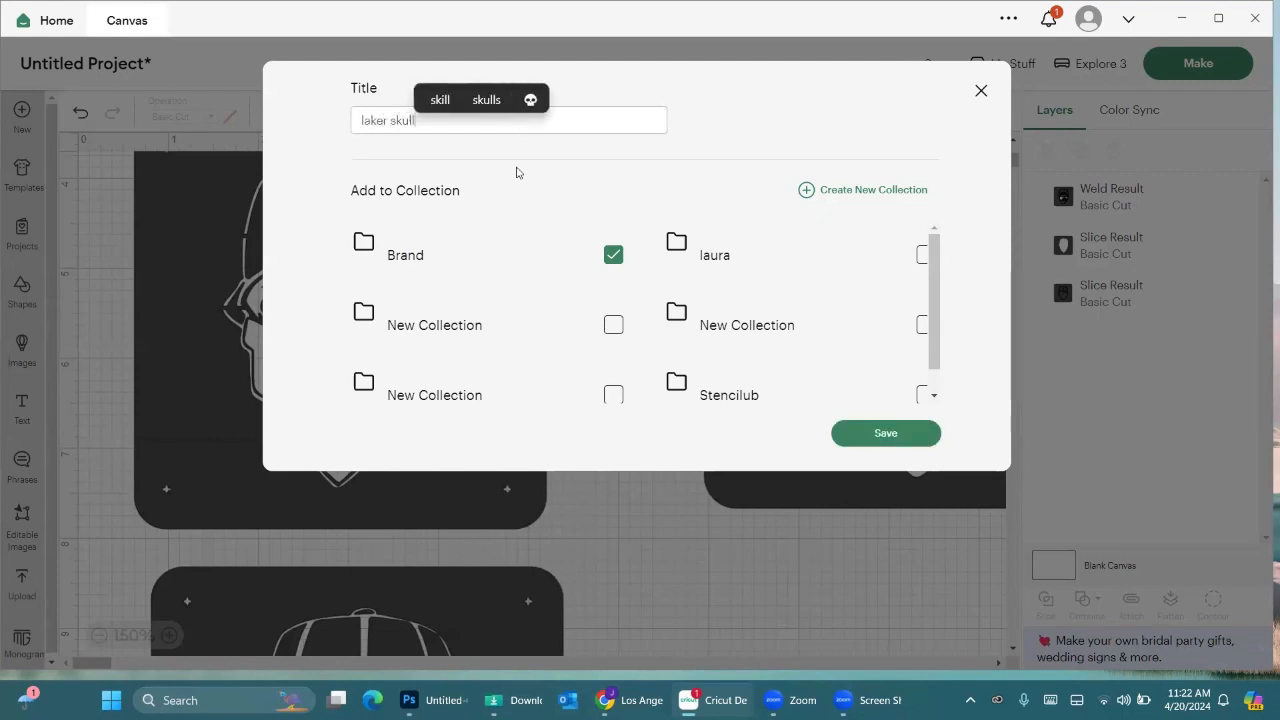
click(463, 272)
click(612, 256)
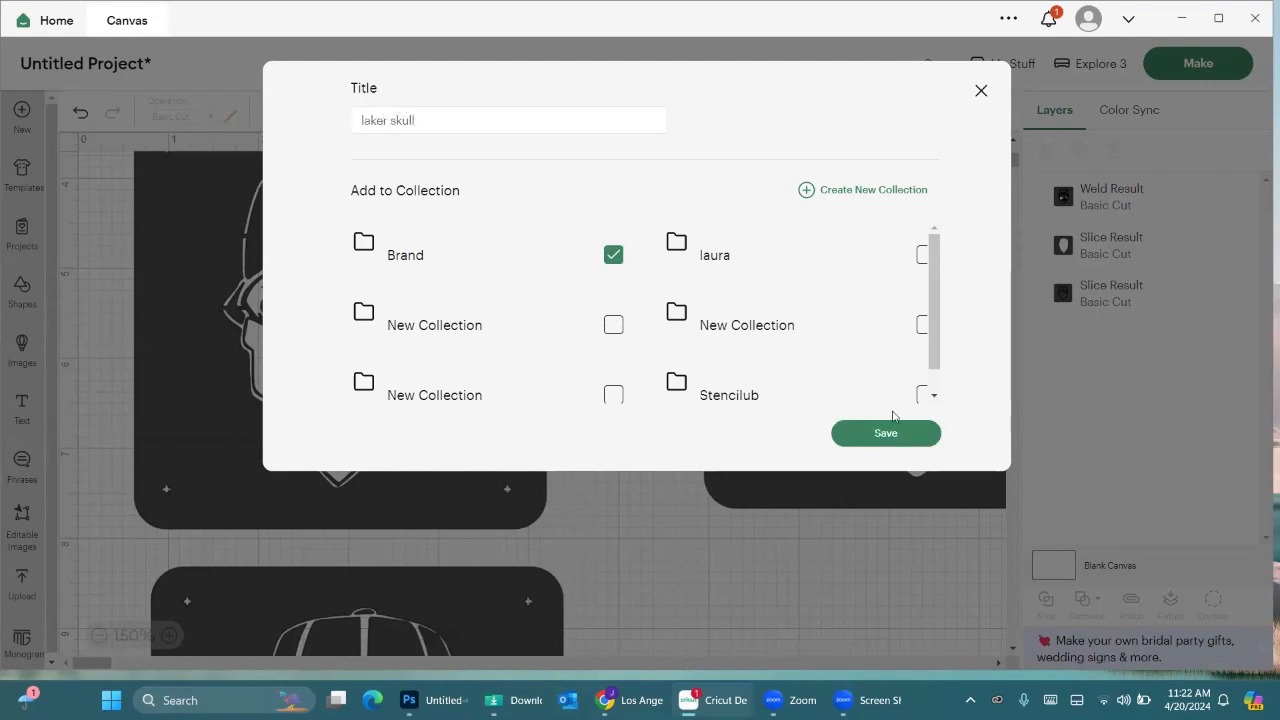
click(909, 438)
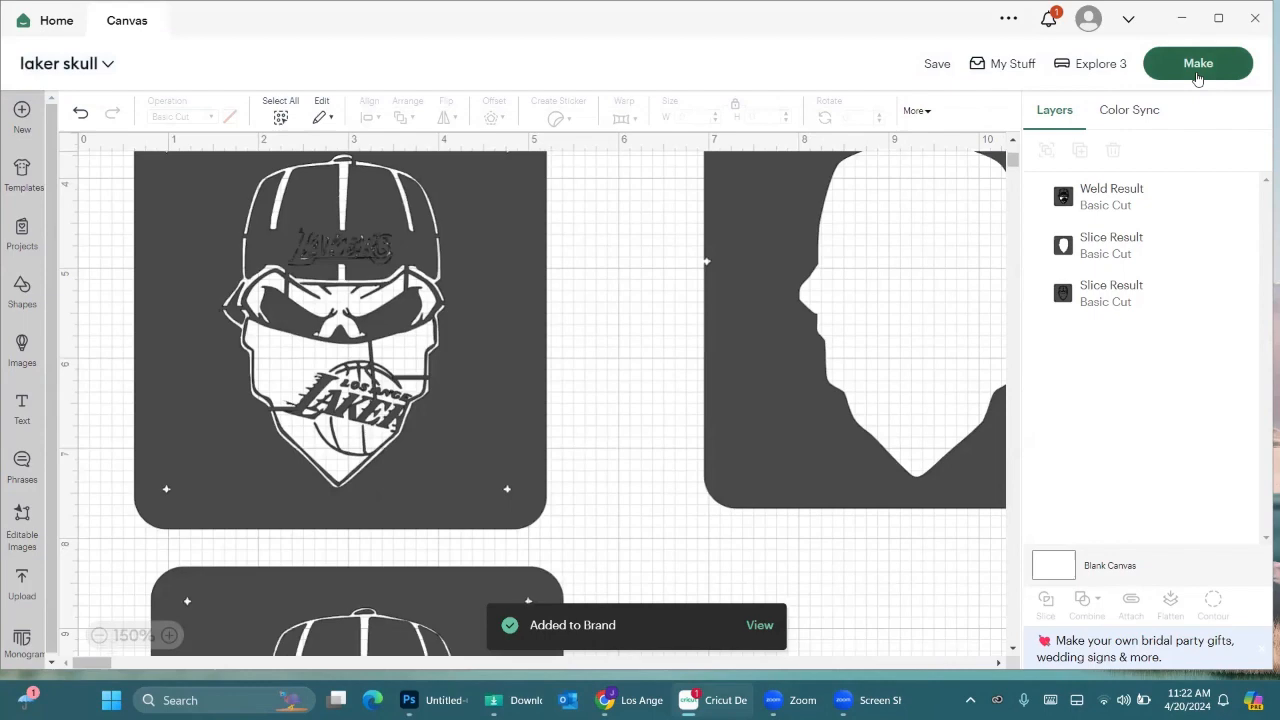
Send the project to cut preparation and check how the stencils are laid out on the mat.
click(1190, 64)
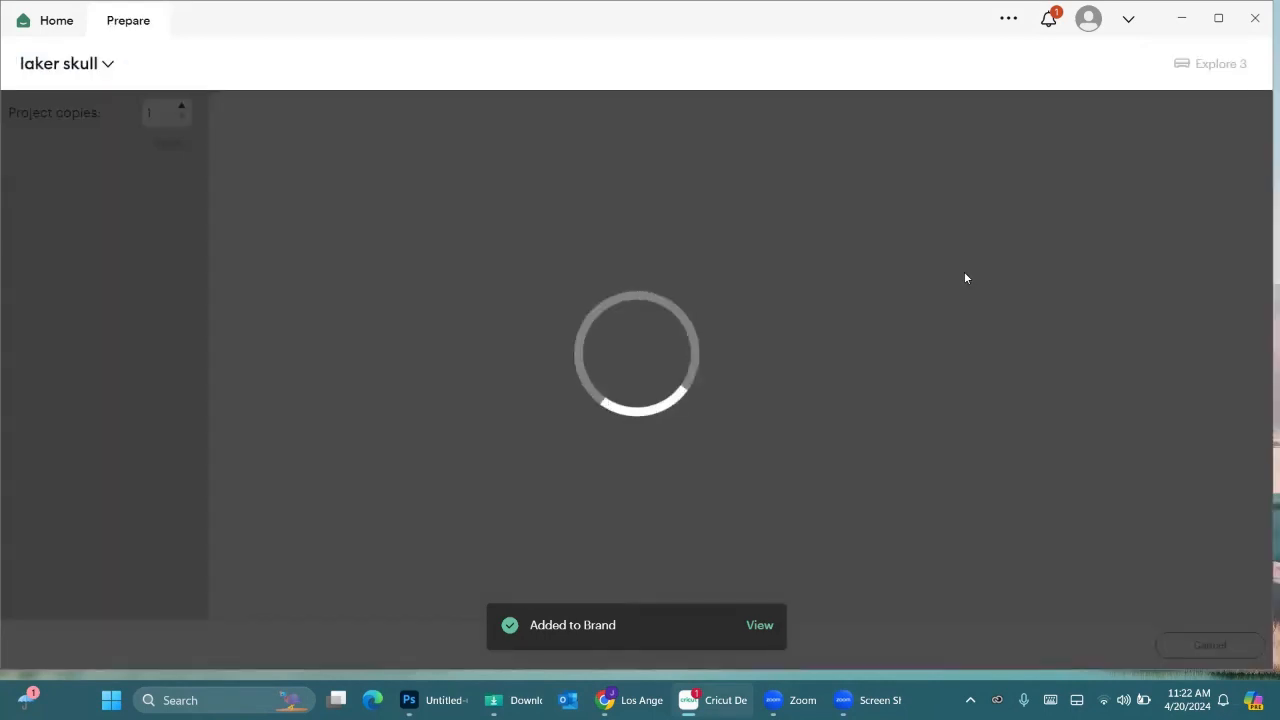
scroll(964, 271, down, 5)
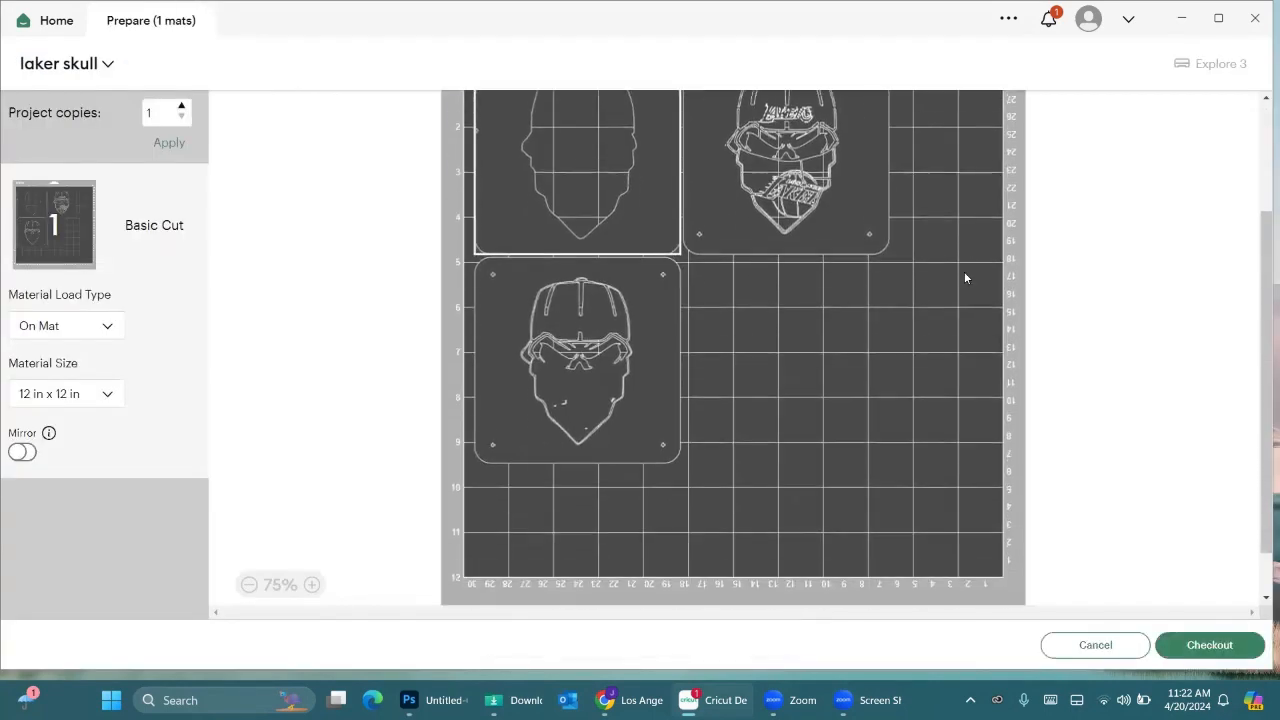
scroll(957, 265, up, 2)
Move the detailed Lakers skull stencil to the mat's upper area beside the head silhouette, leaving a gap between them, and minimize the window.
drag(788, 250, 832, 421)
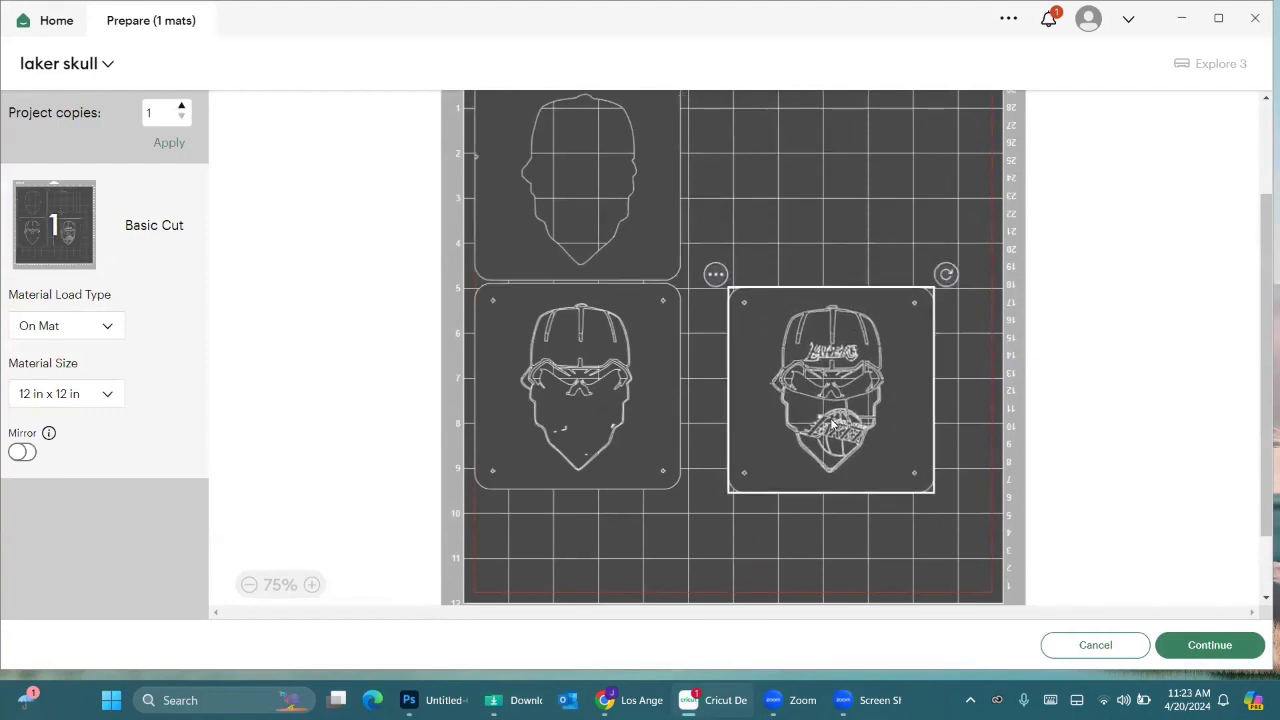
scroll(836, 400, up, 2)
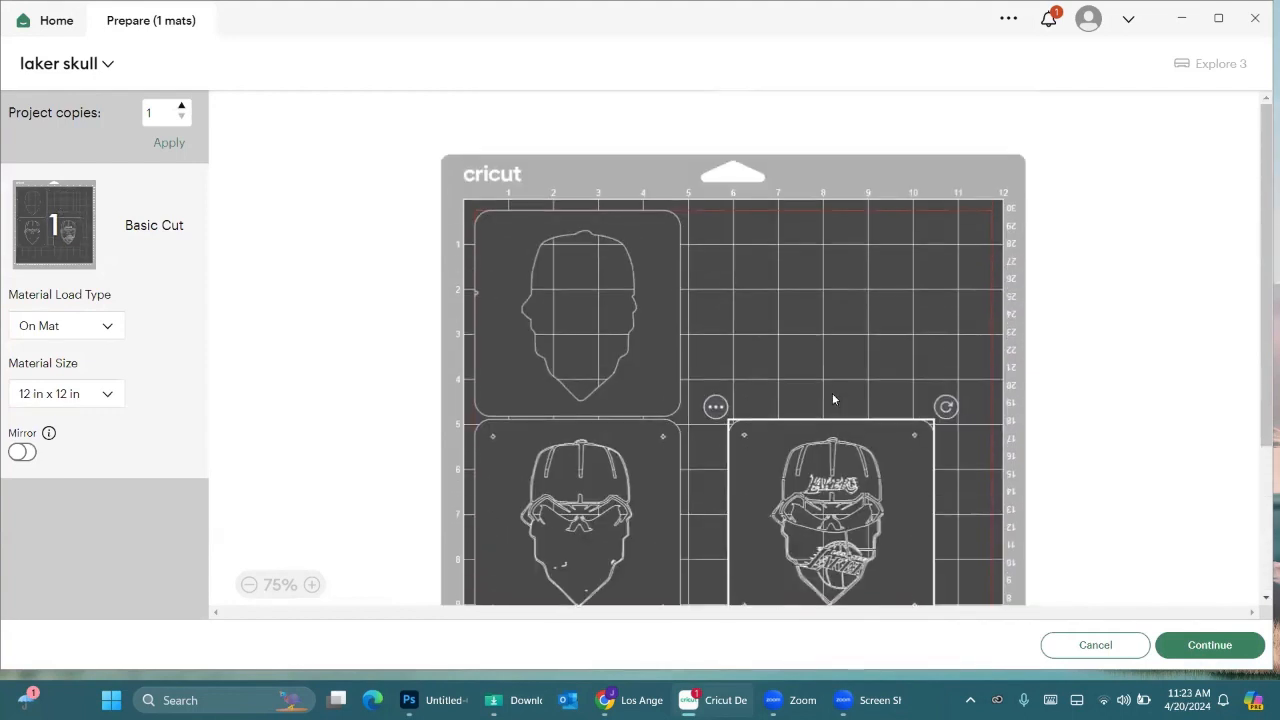
scroll(766, 378, down, 4)
drag(790, 378, 785, 340)
scroll(793, 343, up, 2)
scroll(793, 343, up, 1)
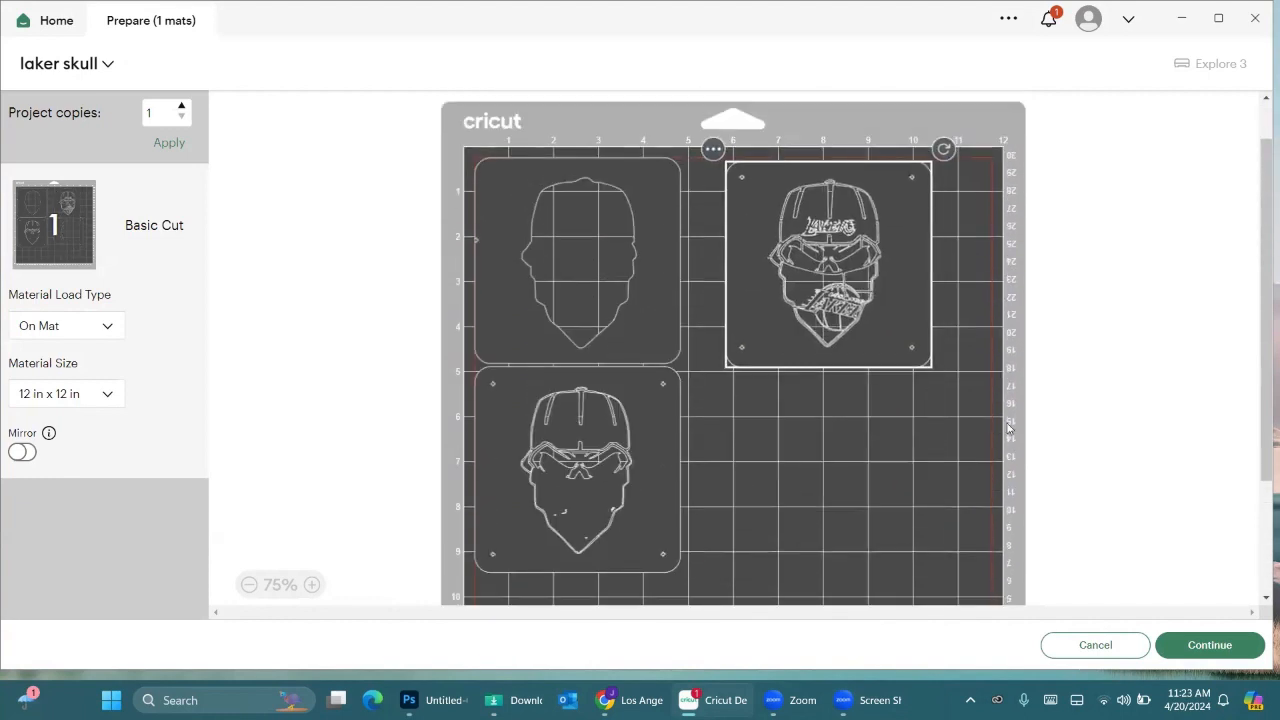
scroll(1188, 552, down, 3)
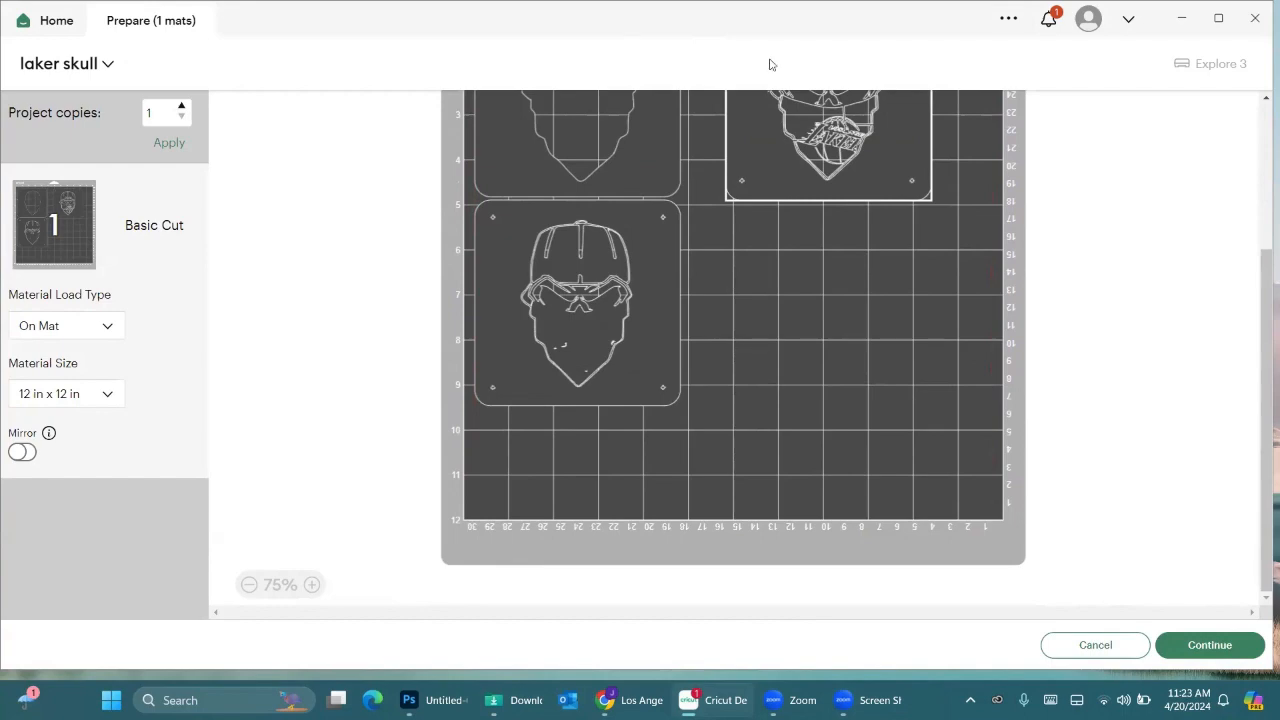
click(1181, 18)
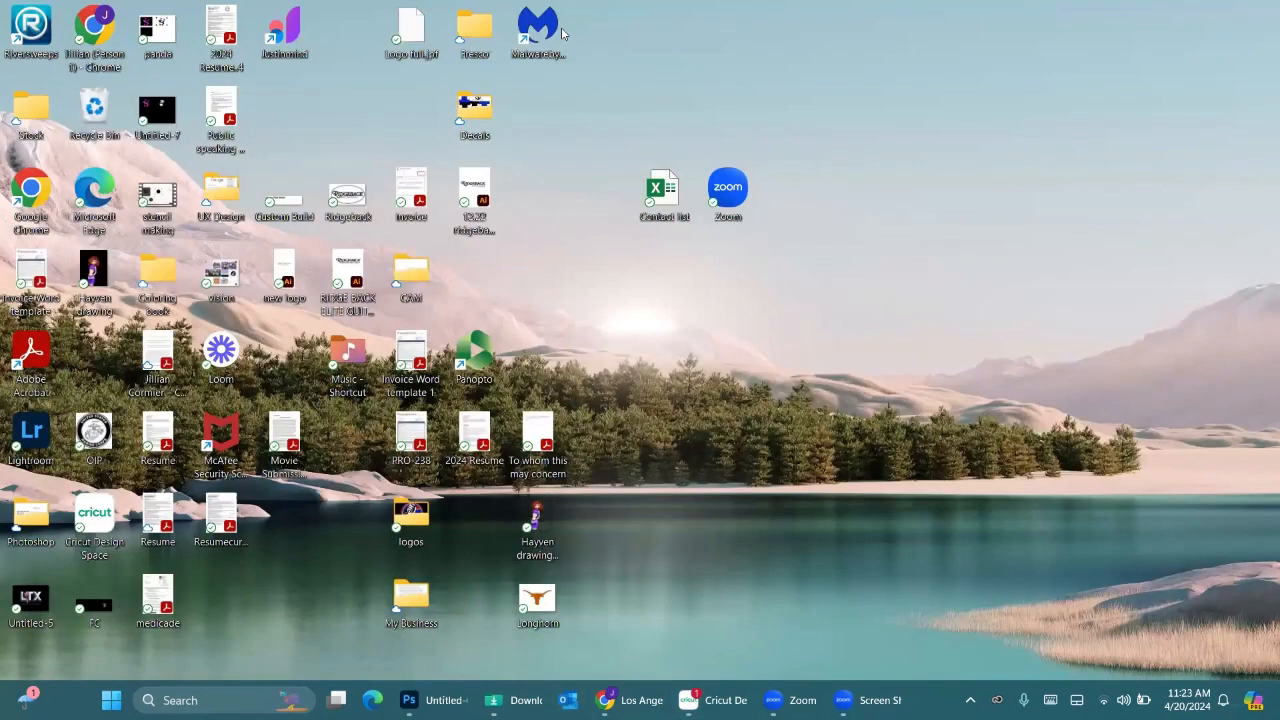